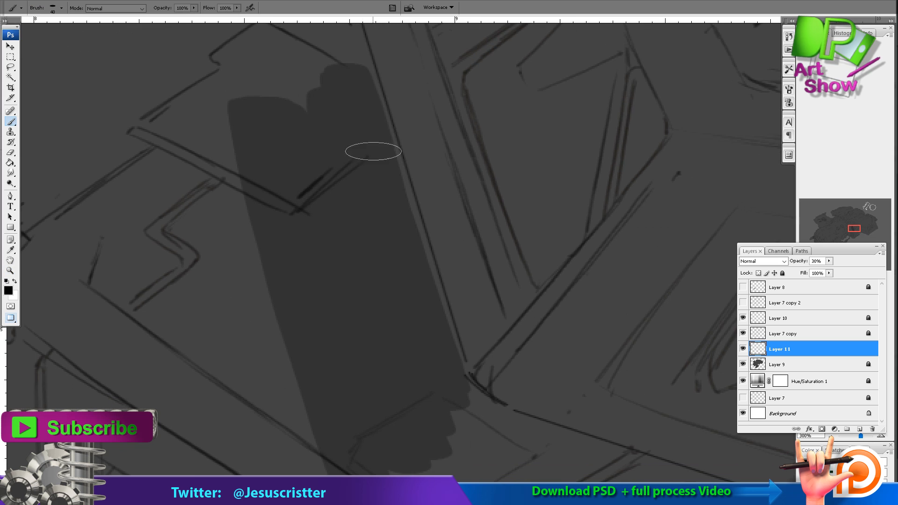
Paint a dark shadow band on the hull beside the large hexagonal panel and erase its outer edge.
{"action": "left_click_drag", "start_coordinate": [381, 109], "coordinate": [425, 249]}
{"action": "left_click_drag", "start_coordinate": [292, 53], "coordinate": [319, 203]}
{"action": "left_click", "coordinate": [355, 114], "text": "ctrl+alt"}
{"action": "left_click", "coordinate": [355, 114], "text": "ctrl+alt"}
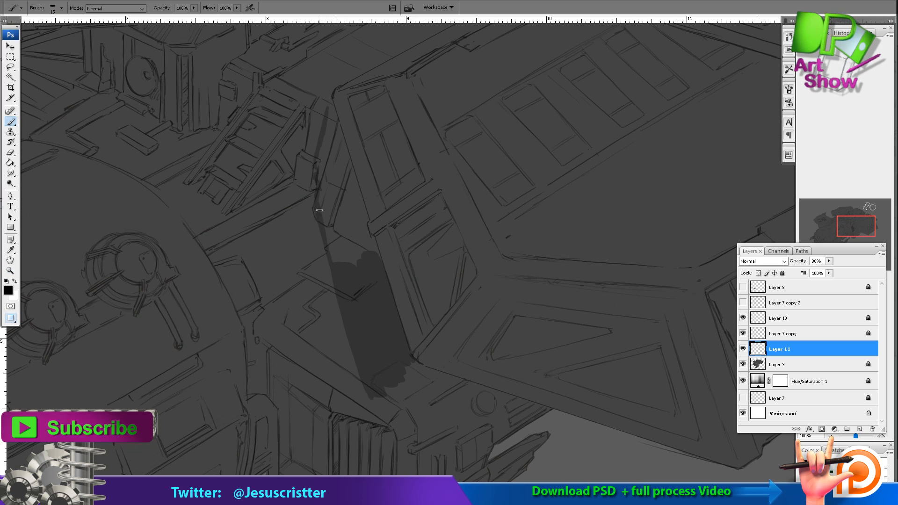
{"action": "left_click_drag", "start_coordinate": [339, 268], "coordinate": [328, 211]}
{"action": "key", "text": "e"}
{"action": "mouse_move", "coordinate": [313, 230]}
{"action": "left_mouse_down"}
{"action": "mouse_move", "coordinate": [337, 328]}
{"action": "mouse_move", "coordinate": [368, 396]}
{"action": "left_mouse_up"}
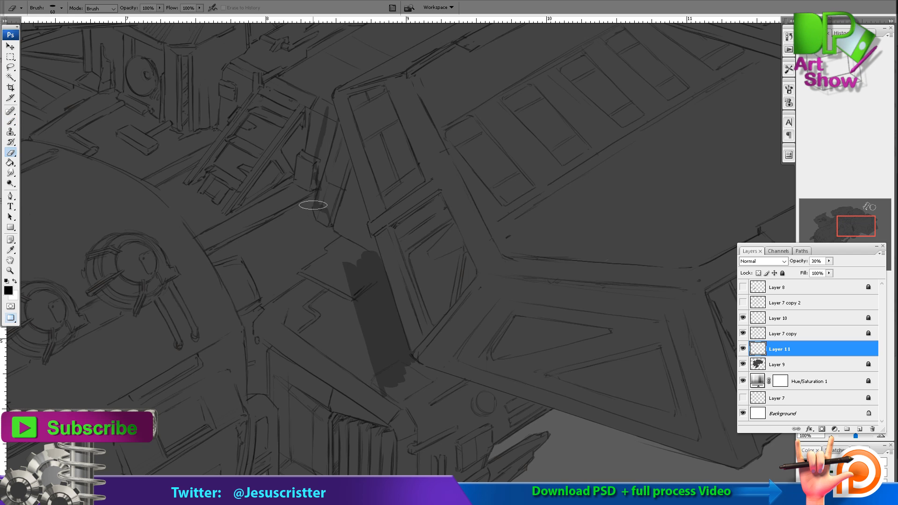
Extend the shadow band upward along the hexagonal panel's edge to its upper corner, trimming the overspill.
{"action": "key", "text": "b"}
{"action": "left_click_drag", "start_coordinate": [323, 186], "coordinate": [347, 261]}
{"action": "left_click_drag", "start_coordinate": [335, 188], "coordinate": [363, 262]}
{"action": "left_click_drag", "start_coordinate": [358, 215], "coordinate": [375, 250]}
{"action": "key", "text": "e"}
{"action": "left_click_drag", "start_coordinate": [320, 232], "coordinate": [328, 159]}
{"action": "key", "text": "b"}
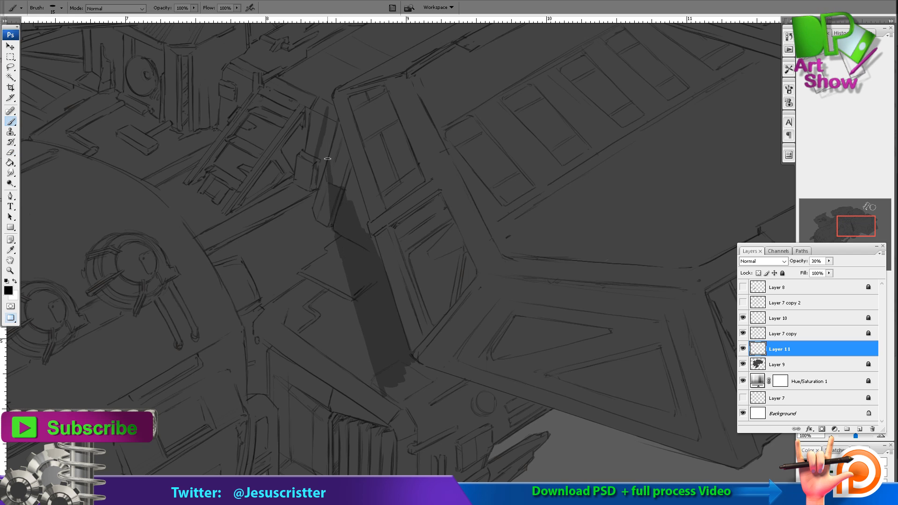
{"action": "left_click_drag", "start_coordinate": [365, 218], "coordinate": [335, 143]}
{"action": "left_click_drag", "start_coordinate": [338, 152], "coordinate": [326, 186]}
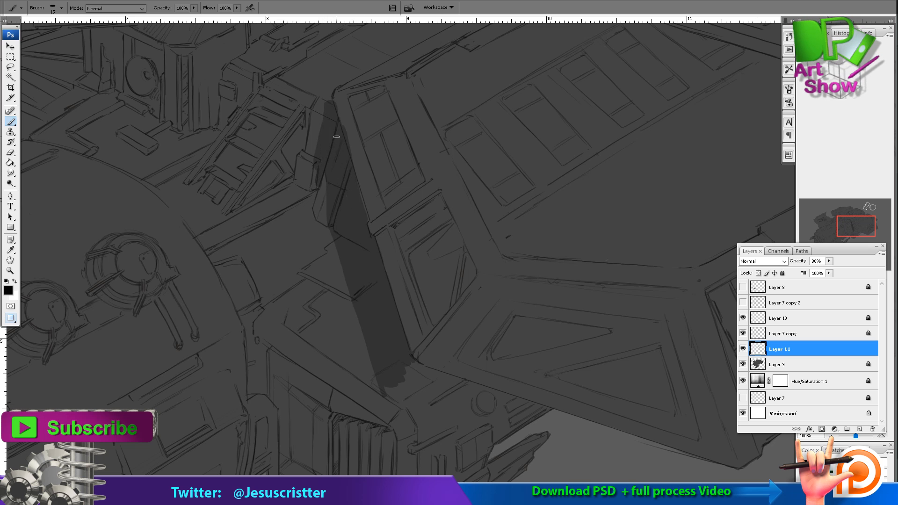
{"action": "left_click_drag", "start_coordinate": [374, 238], "coordinate": [353, 106]}
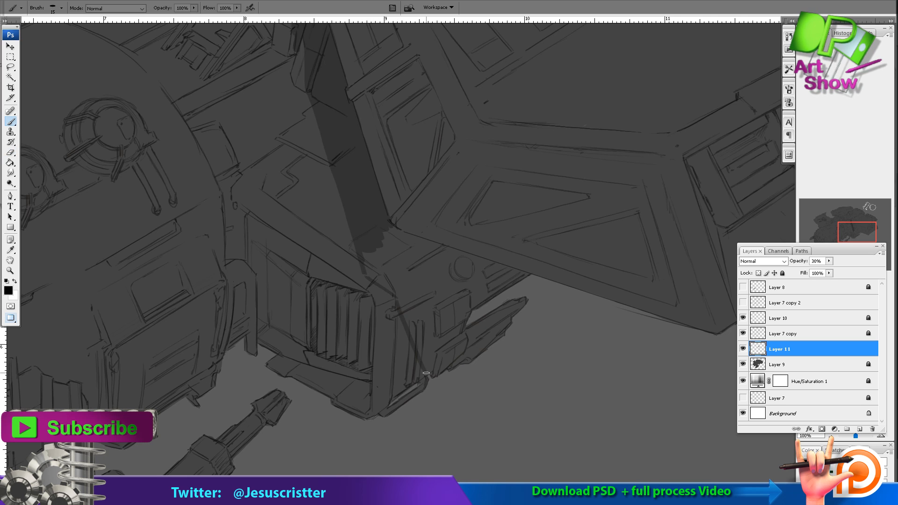
Enlarge the brush, shade the rear block under the hexagonal panel, and clip Layer 11 to Layer 9.
{"action": "key", "text": "bracketright"}
{"action": "key", "text": "bracketright"}
{"action": "key", "text": "bracketright"}
{"action": "mouse_move", "coordinate": [440, 382]}
{"action": "left_mouse_down"}
{"action": "mouse_move", "coordinate": [398, 301]}
{"action": "mouse_move", "coordinate": [395, 333]}
{"action": "mouse_move", "coordinate": [428, 410]}
{"action": "left_mouse_up"}
{"action": "key", "text": "e"}
{"action": "key", "text": "b"}
{"action": "left_click_drag", "start_coordinate": [417, 271], "coordinate": [450, 384]}
{"action": "left_click_drag", "start_coordinate": [443, 298], "coordinate": [530, 310]}
{"action": "right_click", "coordinate": [790, 351]}
{"action": "left_click", "coordinate": [806, 236]}
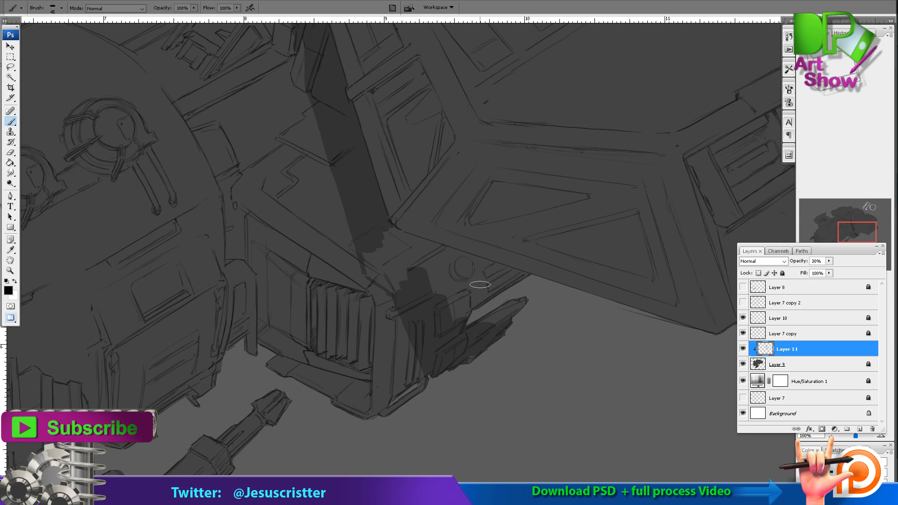
{"action": "mouse_move", "coordinate": [468, 300]}
{"action": "left_mouse_down"}
{"action": "mouse_move", "coordinate": [397, 286]}
{"action": "mouse_move", "coordinate": [371, 255]}
{"action": "mouse_move", "coordinate": [459, 256]}
{"action": "mouse_move", "coordinate": [421, 265]}
{"action": "left_mouse_up"}
Paint and trim a narrow shadow behind the lower part of the rounded main hull's rear edge.
{"action": "key", "text": "z"}
{"action": "left_click", "coordinate": [426, 261], "text": "alt"}
{"action": "left_click", "coordinate": [490, 160], "text": "alt"}
{"action": "left_click", "coordinate": [420, 249]}
{"action": "left_click", "coordinate": [456, 241]}
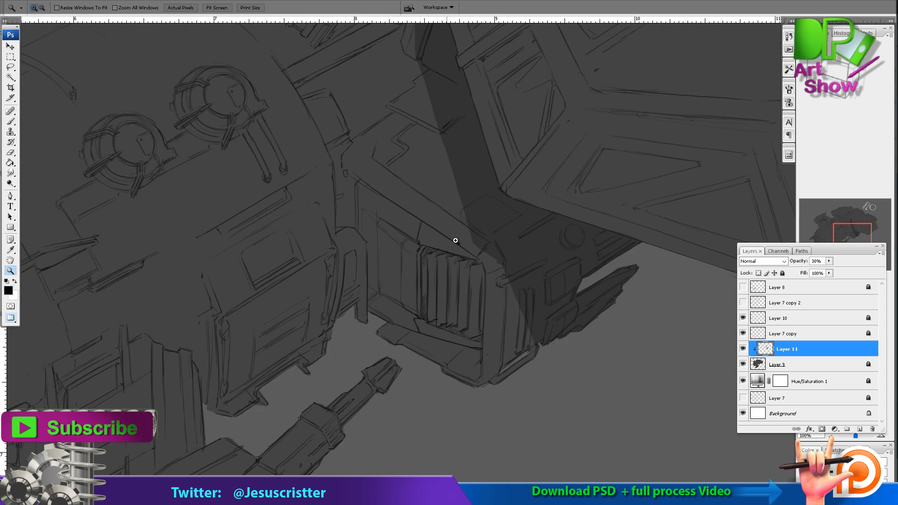
{"action": "left_click", "coordinate": [456, 240]}
{"action": "left_click", "coordinate": [495, 143], "text": "alt"}
{"action": "key", "text": "b"}
{"action": "mouse_move", "coordinate": [297, 183]}
{"action": "left_mouse_down"}
{"action": "mouse_move", "coordinate": [329, 253]}
{"action": "mouse_move", "coordinate": [335, 321]}
{"action": "mouse_move", "coordinate": [345, 241]}
{"action": "mouse_move", "coordinate": [339, 248]}
{"action": "left_mouse_up"}
{"action": "key", "text": "e"}
{"action": "left_click_drag", "start_coordinate": [347, 106], "coordinate": [346, 262]}
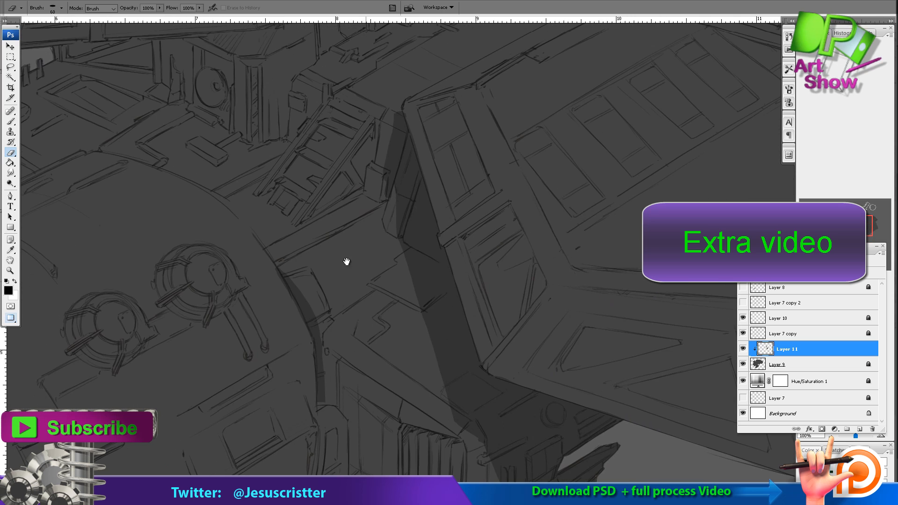
Continue the curved shadow upward along the rear rim of the rounded main hull.
{"action": "key", "text": "b"}
{"action": "left_click_drag", "start_coordinate": [272, 253], "coordinate": [310, 315]}
{"action": "mouse_move", "coordinate": [292, 281]}
{"action": "left_mouse_down"}
{"action": "mouse_move", "coordinate": [262, 222]}
{"action": "mouse_move", "coordinate": [302, 247]}
{"action": "left_mouse_up"}
{"action": "left_click_drag", "start_coordinate": [295, 247], "coordinate": [216, 200]}
{"action": "left_click_drag", "start_coordinate": [287, 230], "coordinate": [308, 279]}
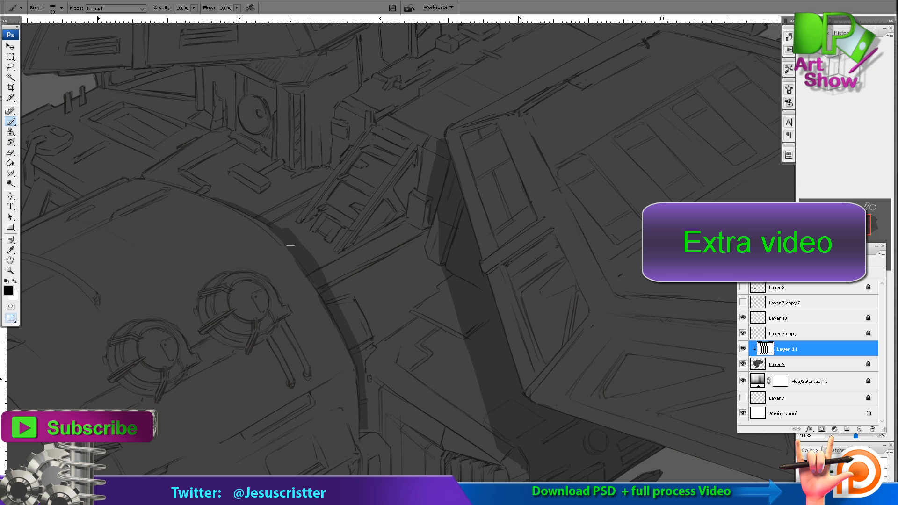
{"action": "mouse_move", "coordinate": [290, 246]}
{"action": "left_mouse_down"}
{"action": "mouse_move", "coordinate": [222, 207]}
{"action": "mouse_move", "coordinate": [378, 215]}
{"action": "left_mouse_up"}
{"action": "key", "text": "e"}
{"action": "left_click_drag", "start_coordinate": [366, 236], "coordinate": [307, 203]}
{"action": "key", "text": "b"}
{"action": "key", "text": "e"}
{"action": "left_click_drag", "start_coordinate": [159, 190], "coordinate": [290, 157]}
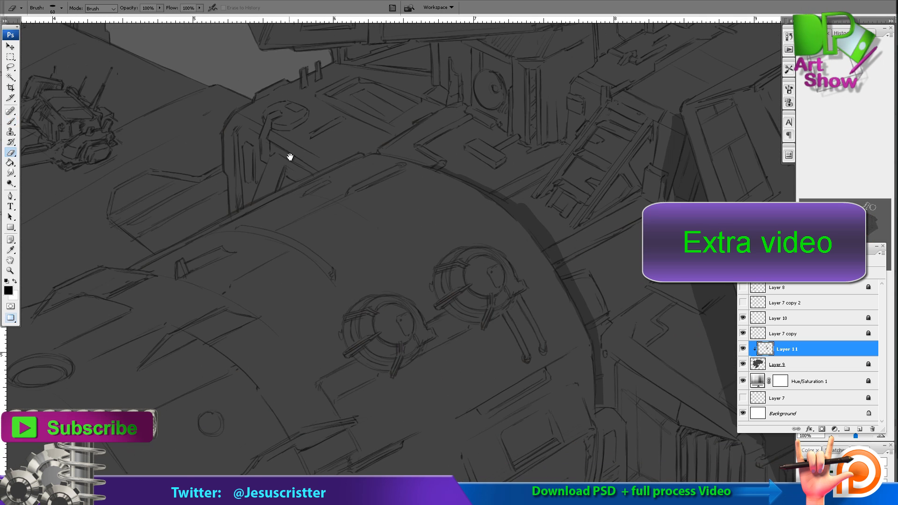
Clean up the outer edge of the curved shadow behind the hull rim with the Eraser.
{"action": "key", "text": "b"}
{"action": "left_click", "coordinate": [510, 191], "text": "ctrl"}
{"action": "left_click", "coordinate": [510, 192], "text": "ctrl"}
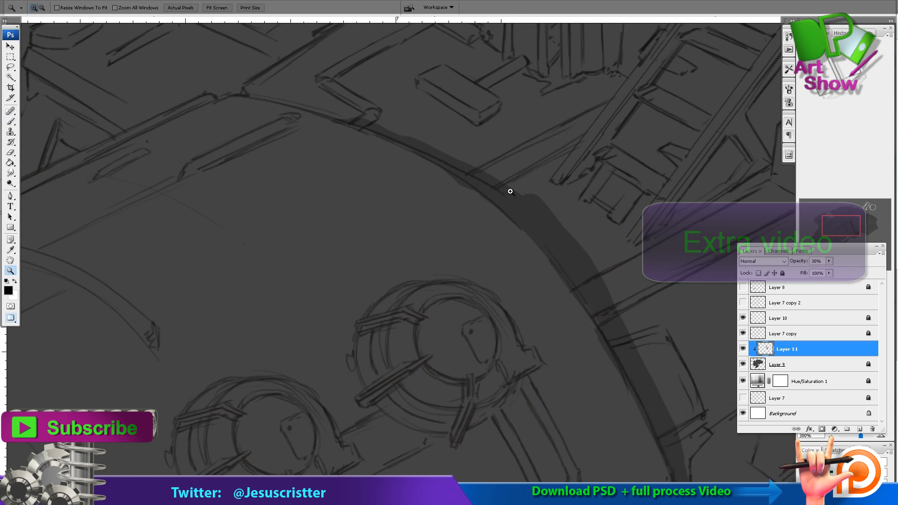
{"action": "left_click", "coordinate": [510, 191], "text": "ctrl"}
{"action": "key", "text": "e"}
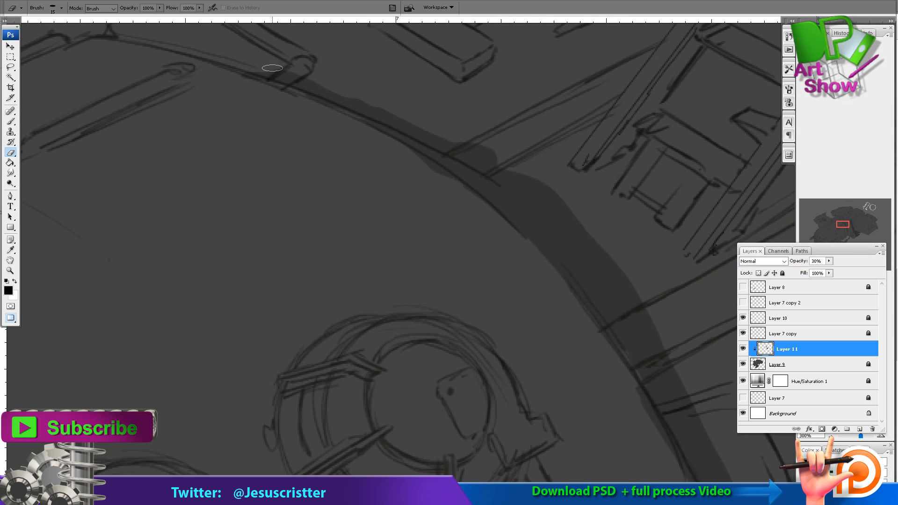
{"action": "mouse_move", "coordinate": [416, 124]}
{"action": "left_mouse_down"}
{"action": "mouse_move", "coordinate": [256, 74]}
{"action": "mouse_move", "coordinate": [190, 413]}
{"action": "left_mouse_up"}
Shade the wall around the round vent on the tower below the upper deck.
{"action": "key", "text": "b"}
{"action": "left_click", "coordinate": [346, 161], "text": "alt"}
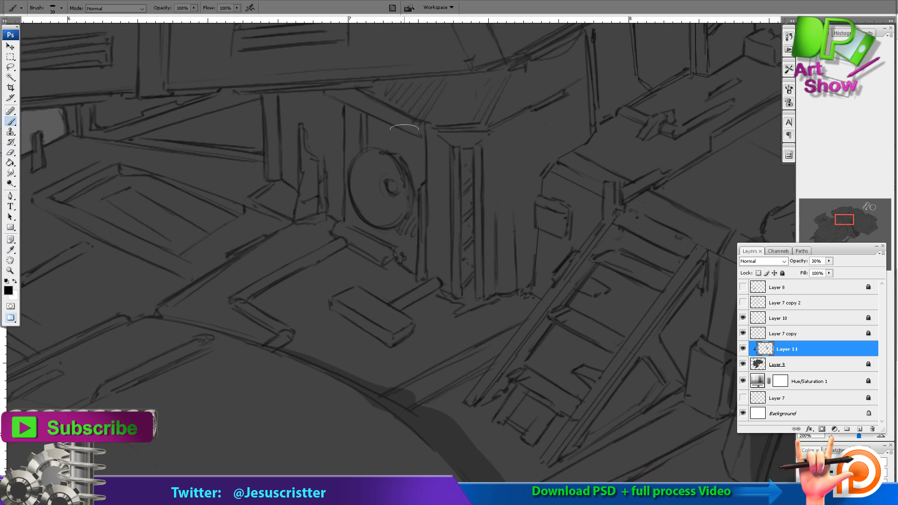
{"action": "left_click_drag", "start_coordinate": [420, 127], "coordinate": [417, 269]}
{"action": "left_click_drag", "start_coordinate": [412, 195], "coordinate": [388, 154]}
Paint the shadow cast by the upper deck's overhang on the tower and doorway wall, refining its edge.
{"action": "mouse_move", "coordinate": [497, 44]}
{"action": "left_mouse_down"}
{"action": "mouse_move", "coordinate": [499, 117]}
{"action": "mouse_move", "coordinate": [518, 137]}
{"action": "left_mouse_up"}
{"action": "left_click", "coordinate": [520, 139], "text": "alt"}
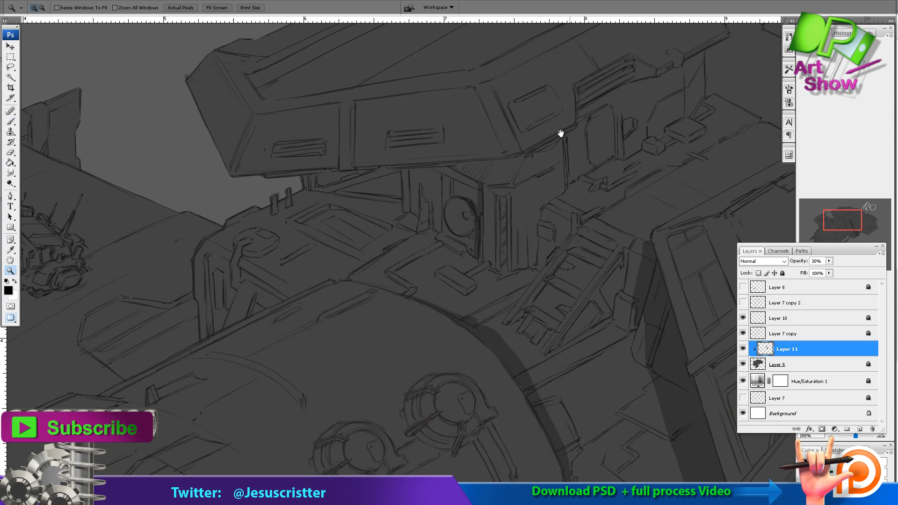
{"action": "left_click_drag", "start_coordinate": [653, 108], "coordinate": [521, 140]}
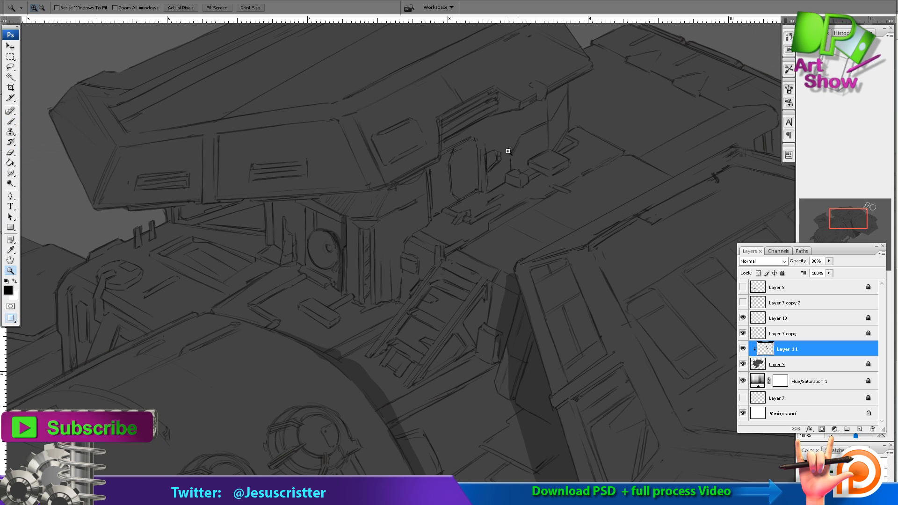
{"action": "key", "text": "b"}
{"action": "mouse_move", "coordinate": [364, 198]}
{"action": "left_mouse_down"}
{"action": "mouse_move", "coordinate": [557, 99]}
{"action": "mouse_move", "coordinate": [504, 116]}
{"action": "mouse_move", "coordinate": [447, 159]}
{"action": "left_mouse_up"}
{"action": "key", "text": "e"}
{"action": "key", "text": "b"}
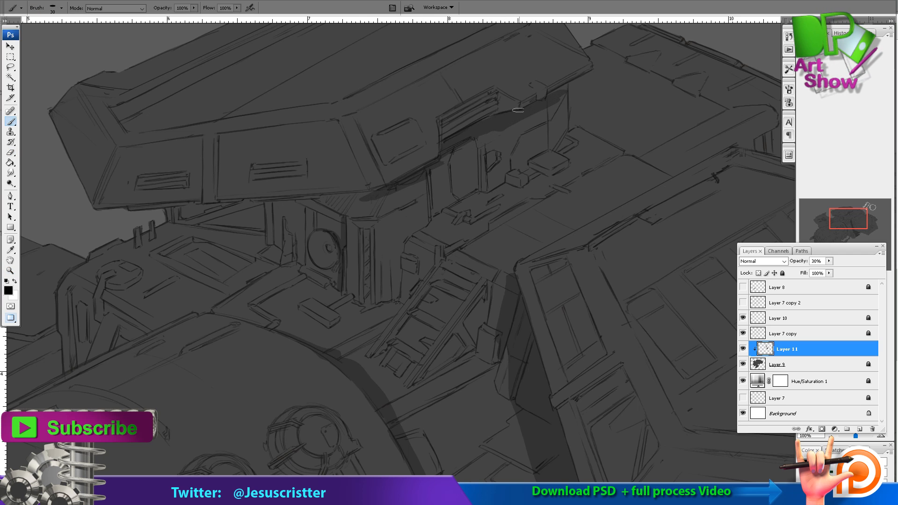
{"action": "key", "text": "e"}
{"action": "mouse_move", "coordinate": [492, 132]}
{"action": "left_mouse_down"}
{"action": "mouse_move", "coordinate": [440, 147]}
{"action": "mouse_move", "coordinate": [433, 170]}
{"action": "left_mouse_up"}
{"action": "key", "text": "b"}
{"action": "key", "text": "e"}
{"action": "key", "text": "b"}
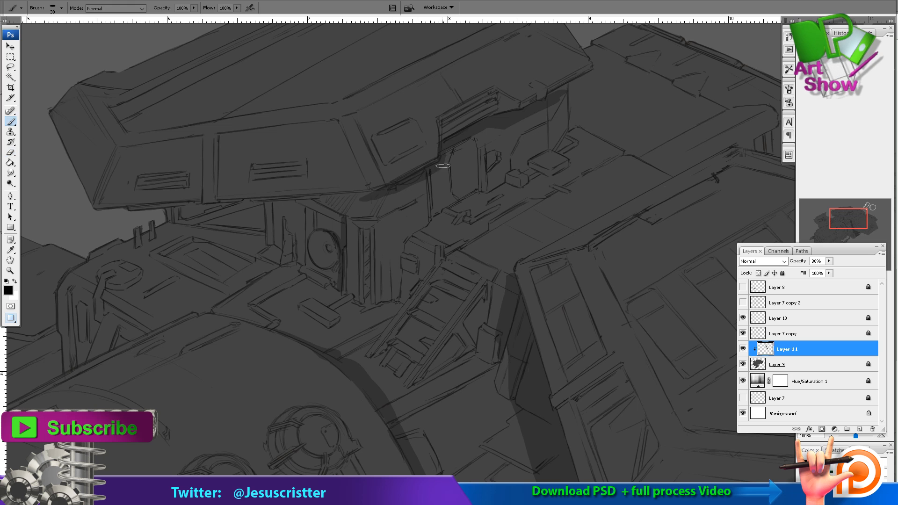
Darken the recess beside the round vent and the beam opening underneath the upper deck.
{"action": "mouse_move", "coordinate": [363, 202]}
{"action": "left_mouse_down"}
{"action": "mouse_move", "coordinate": [327, 197]}
{"action": "mouse_move", "coordinate": [307, 238]}
{"action": "mouse_move", "coordinate": [319, 205]}
{"action": "mouse_move", "coordinate": [312, 198]}
{"action": "mouse_move", "coordinate": [280, 211]}
{"action": "left_mouse_up"}
{"action": "mouse_move", "coordinate": [313, 198]}
{"action": "left_mouse_down"}
{"action": "mouse_move", "coordinate": [332, 202]}
{"action": "mouse_move", "coordinate": [307, 173]}
{"action": "left_mouse_up"}
{"action": "key", "text": "z"}
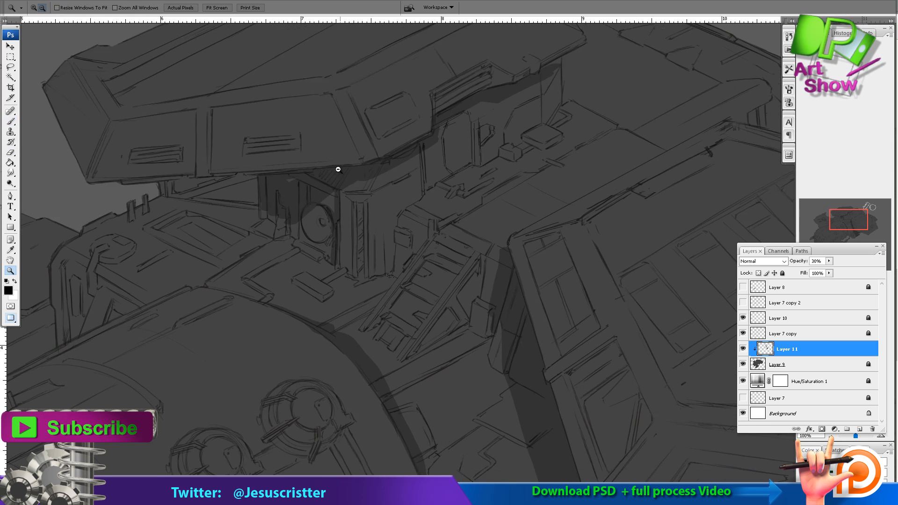
{"action": "left_click", "coordinate": [338, 169], "text": "alt"}
{"action": "left_click", "coordinate": [299, 164]}
{"action": "key", "text": "b"}
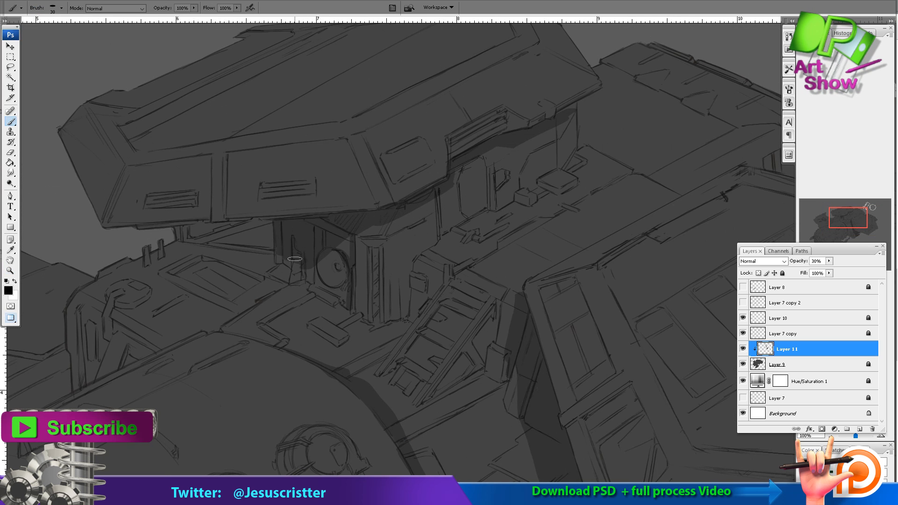
{"action": "mouse_move", "coordinate": [273, 241]}
{"action": "left_mouse_down"}
{"action": "mouse_move", "coordinate": [208, 231]}
{"action": "mouse_move", "coordinate": [205, 240]}
{"action": "mouse_move", "coordinate": [291, 229]}
{"action": "mouse_move", "coordinate": [234, 225]}
{"action": "mouse_move", "coordinate": [291, 253]}
{"action": "left_mouse_up"}
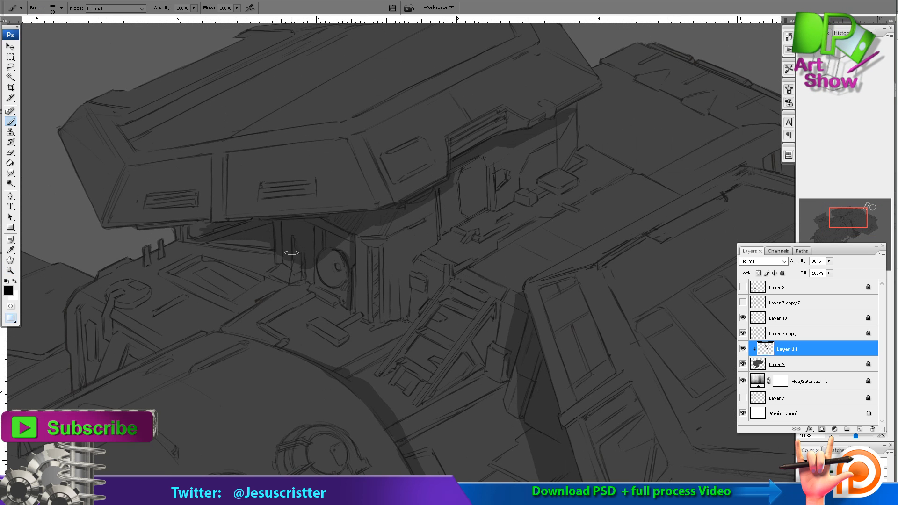
{"action": "mouse_move", "coordinate": [253, 225]}
{"action": "left_mouse_down"}
{"action": "mouse_move", "coordinate": [201, 235]}
{"action": "mouse_move", "coordinate": [180, 227]}
{"action": "left_mouse_up"}
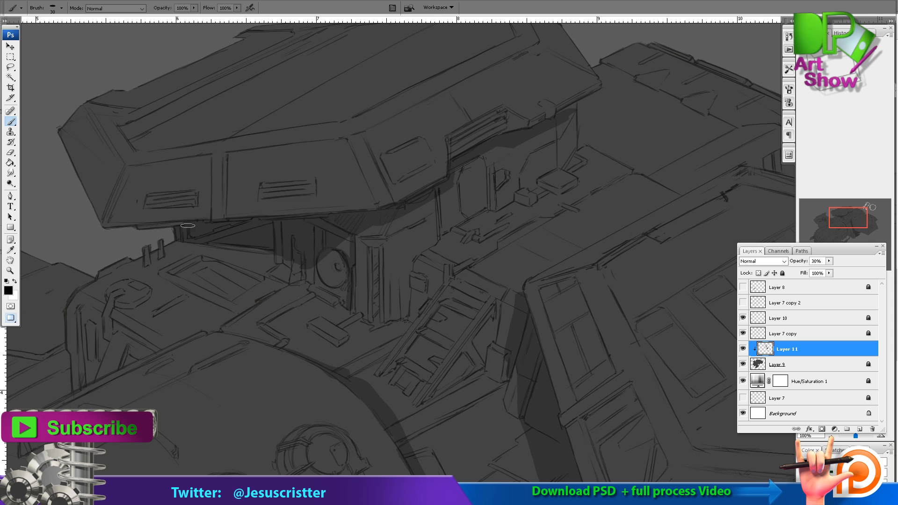
Shade the side edge of the rear deck where it meets the far wing, trimming with the Eraser.
{"action": "key", "text": "z"}
{"action": "left_click", "coordinate": [309, 163], "text": "alt"}
{"action": "left_click", "coordinate": [337, 166], "text": "alt"}
{"action": "left_click", "coordinate": [377, 176], "text": "alt"}
{"action": "left_click", "coordinate": [378, 176], "text": "alt"}
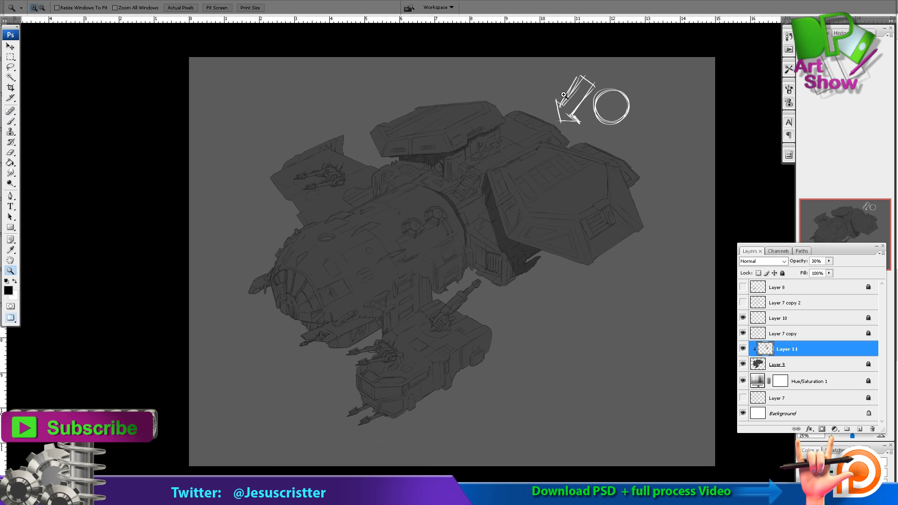
{"action": "left_click_drag", "start_coordinate": [564, 94], "coordinate": [336, 276]}
{"action": "mouse_move", "coordinate": [430, 172]}
{"action": "left_mouse_down"}
{"action": "mouse_move", "coordinate": [408, 171]}
{"action": "mouse_move", "coordinate": [368, 234]}
{"action": "mouse_move", "coordinate": [388, 225]}
{"action": "mouse_move", "coordinate": [401, 231]}
{"action": "mouse_move", "coordinate": [466, 199]}
{"action": "left_mouse_up"}
{"action": "key", "text": "b"}
{"action": "key", "text": "e"}
{"action": "key", "text": "b"}
{"action": "left_click_drag", "start_coordinate": [298, 219], "coordinate": [318, 200]}
{"action": "mouse_move", "coordinate": [281, 242]}
{"action": "left_mouse_down"}
{"action": "mouse_move", "coordinate": [275, 270]}
{"action": "mouse_move", "coordinate": [333, 182]}
{"action": "mouse_move", "coordinate": [333, 211]}
{"action": "left_mouse_up"}
{"action": "key", "text": "e"}
{"action": "key", "text": "b"}
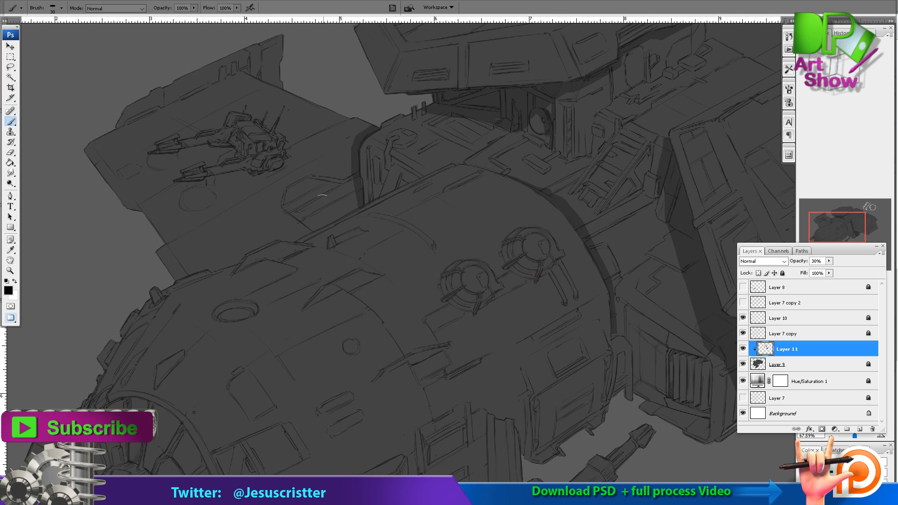
Enlarge the brush and paint a shadow on the far wing along the main hull's contour.
{"action": "key", "text": "bracketright"}
{"action": "key", "text": "bracketright"}
{"action": "key", "text": "bracketright"}
{"action": "left_click_drag", "start_coordinate": [360, 182], "coordinate": [237, 252]}
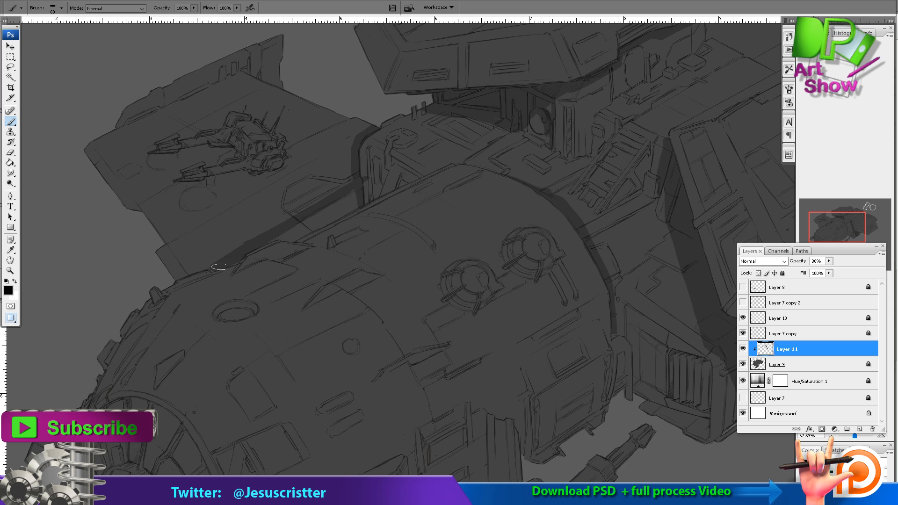
Paint a shadow strip on the main hull's side where it meets the lower pod.
{"action": "left_click_drag", "start_coordinate": [435, 412], "coordinate": [398, 219]}
{"action": "mouse_move", "coordinate": [394, 345]}
{"action": "left_mouse_down"}
{"action": "mouse_move", "coordinate": [458, 308]}
{"action": "mouse_move", "coordinate": [365, 371]}
{"action": "left_mouse_up"}
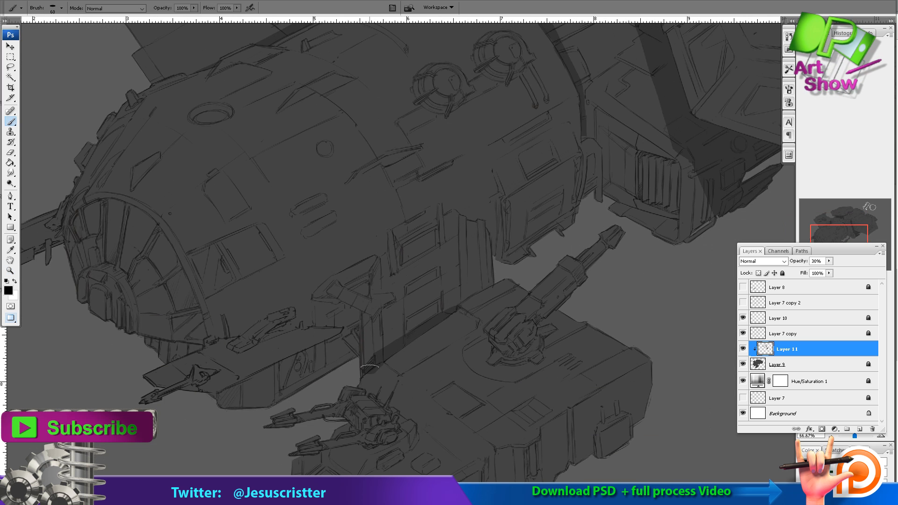
{"action": "mouse_move", "coordinate": [452, 329]}
{"action": "left_mouse_down"}
{"action": "mouse_move", "coordinate": [504, 315]}
{"action": "mouse_move", "coordinate": [622, 335]}
{"action": "left_mouse_up"}
{"action": "left_click", "coordinate": [367, 294], "text": "ctrl"}
{"action": "left_click_drag", "start_coordinate": [368, 295], "coordinate": [366, 294]}
{"action": "mouse_move", "coordinate": [372, 361]}
{"action": "left_mouse_down"}
{"action": "mouse_move", "coordinate": [332, 363]}
{"action": "mouse_move", "coordinate": [370, 367]}
{"action": "left_mouse_up"}
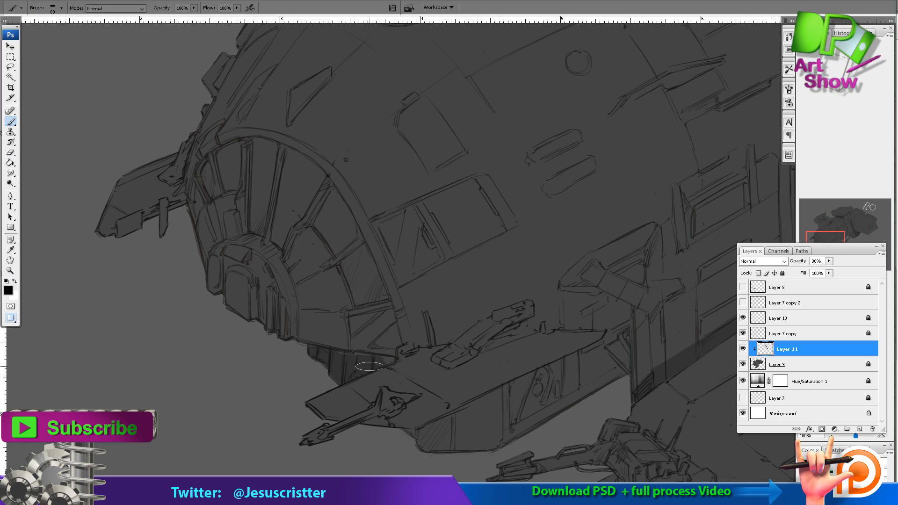
Shade the recess and braces of the angled strut behind the front gun platform, erasing the overspill.
{"action": "left_click_drag", "start_coordinate": [484, 281], "coordinate": [458, 248]}
{"action": "mouse_move", "coordinate": [558, 342]}
{"action": "left_mouse_down"}
{"action": "mouse_move", "coordinate": [594, 304]}
{"action": "mouse_move", "coordinate": [577, 295]}
{"action": "left_mouse_up"}
{"action": "mouse_move", "coordinate": [601, 246]}
{"action": "left_mouse_down"}
{"action": "mouse_move", "coordinate": [599, 272]}
{"action": "mouse_move", "coordinate": [544, 363]}
{"action": "left_mouse_up"}
{"action": "key", "text": "e"}
{"action": "key", "text": "b"}
{"action": "left_click_drag", "start_coordinate": [575, 288], "coordinate": [563, 341]}
{"action": "key", "text": "e"}
{"action": "mouse_move", "coordinate": [595, 275]}
{"action": "left_mouse_down"}
{"action": "mouse_move", "coordinate": [554, 292]}
{"action": "mouse_move", "coordinate": [566, 323]}
{"action": "left_mouse_up"}
{"action": "key", "text": "b"}
{"action": "key", "text": "e"}
{"action": "mouse_move", "coordinate": [543, 311]}
{"action": "left_mouse_down"}
{"action": "mouse_move", "coordinate": [538, 297]}
{"action": "mouse_move", "coordinate": [554, 295]}
{"action": "mouse_move", "coordinate": [564, 281]}
{"action": "left_mouse_up"}
Fill the side face of the front gun platform with shadow and tidy its edges.
{"action": "key", "text": "b"}
{"action": "mouse_move", "coordinate": [552, 337]}
{"action": "left_mouse_down"}
{"action": "mouse_move", "coordinate": [529, 375]}
{"action": "mouse_move", "coordinate": [438, 389]}
{"action": "mouse_move", "coordinate": [357, 423]}
{"action": "mouse_move", "coordinate": [513, 376]}
{"action": "left_mouse_up"}
{"action": "mouse_move", "coordinate": [512, 375]}
{"action": "left_mouse_down"}
{"action": "mouse_move", "coordinate": [412, 429]}
{"action": "mouse_move", "coordinate": [522, 389]}
{"action": "mouse_move", "coordinate": [426, 430]}
{"action": "left_mouse_up"}
{"action": "key", "text": "e"}
{"action": "key", "text": "b"}
{"action": "mouse_move", "coordinate": [503, 404]}
{"action": "left_mouse_down"}
{"action": "mouse_move", "coordinate": [518, 387]}
{"action": "mouse_move", "coordinate": [412, 432]}
{"action": "left_mouse_up"}
{"action": "key", "text": "e"}
{"action": "key", "text": "b"}
{"action": "left_click_drag", "start_coordinate": [421, 426], "coordinate": [520, 384]}
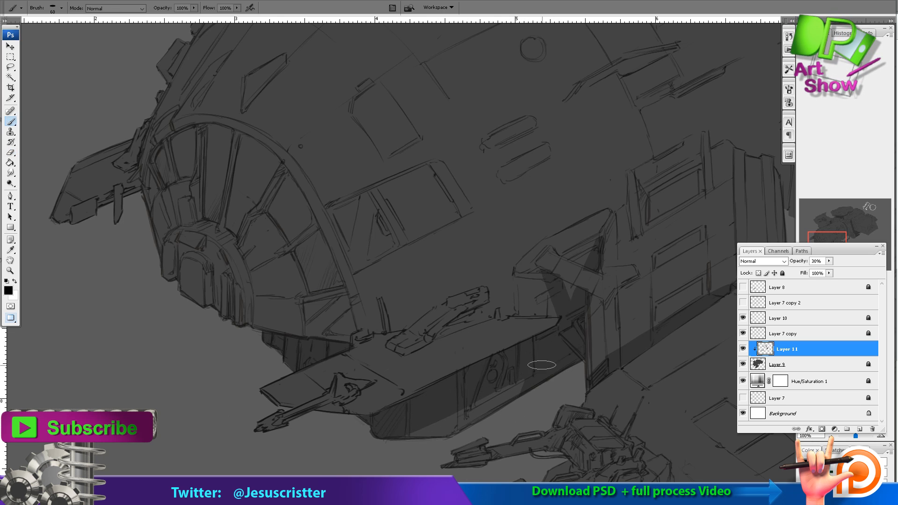
Paint cast shadows beneath the twin-gun turret and beside the large cannon turret on the lower pod.
{"action": "left_click", "coordinate": [591, 228], "text": "ctrl+alt"}
{"action": "left_click", "coordinate": [590, 228], "text": "ctrl+alt"}
{"action": "left_click_drag", "start_coordinate": [591, 244], "coordinate": [554, 262]}
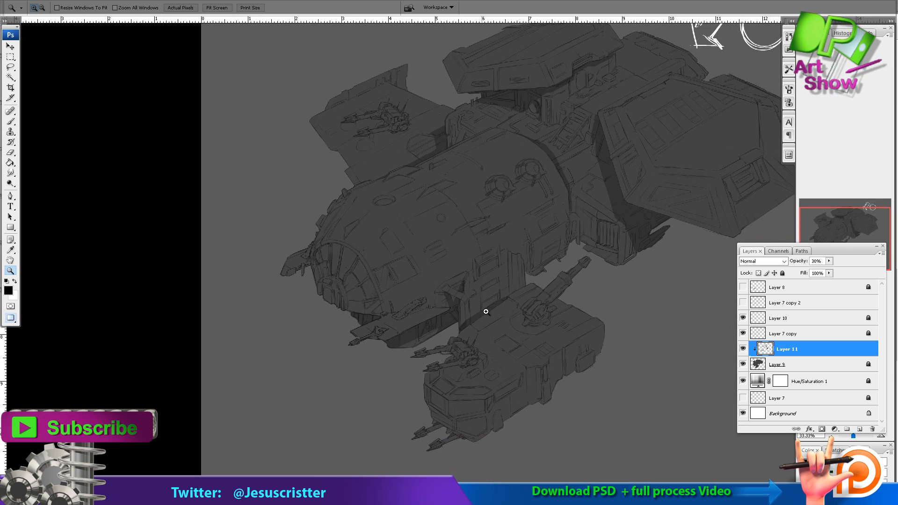
{"action": "left_click", "coordinate": [463, 322], "text": "ctrl"}
{"action": "left_click", "coordinate": [455, 326], "text": "ctrl"}
{"action": "left_click", "coordinate": [454, 325], "text": "ctrl"}
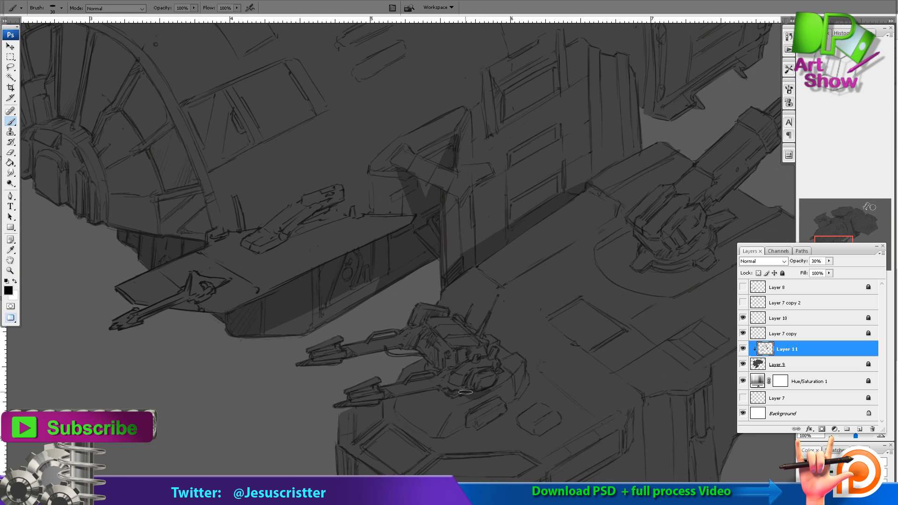
{"action": "left_click_drag", "start_coordinate": [466, 392], "coordinate": [418, 402]}
{"action": "left_click_drag", "start_coordinate": [430, 369], "coordinate": [441, 370]}
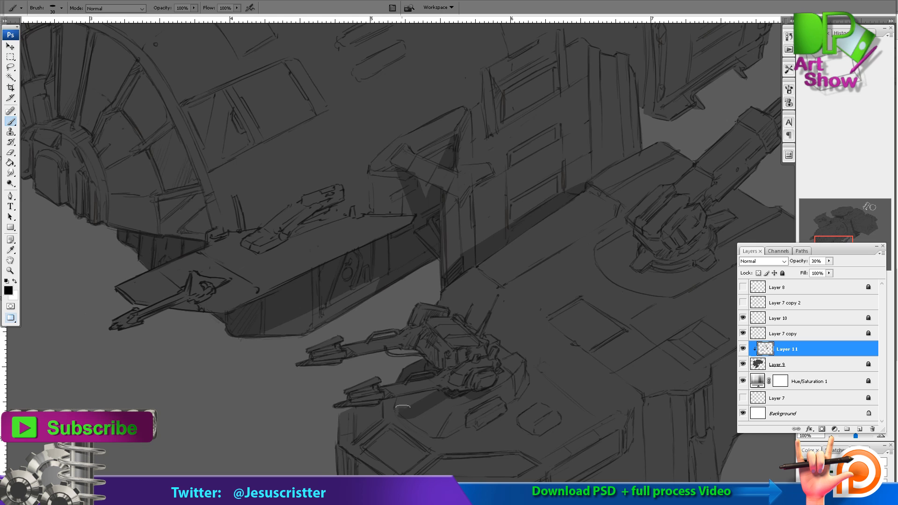
{"action": "mouse_move", "coordinate": [397, 415]}
{"action": "left_mouse_down"}
{"action": "mouse_move", "coordinate": [358, 434]}
{"action": "mouse_move", "coordinate": [405, 417]}
{"action": "mouse_move", "coordinate": [201, 479]}
{"action": "left_mouse_up"}
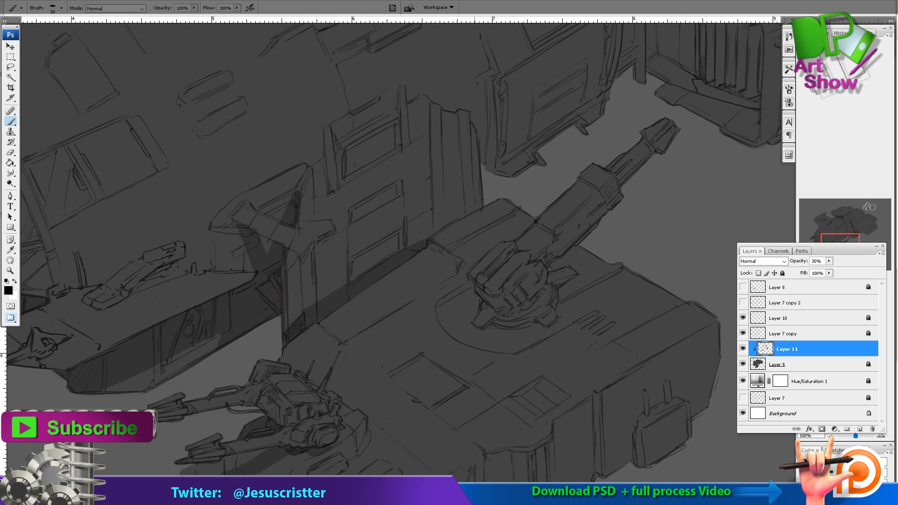
{"action": "mouse_move", "coordinate": [513, 235]}
{"action": "left_mouse_down"}
{"action": "mouse_move", "coordinate": [501, 232]}
{"action": "mouse_move", "coordinate": [458, 277]}
{"action": "left_mouse_up"}
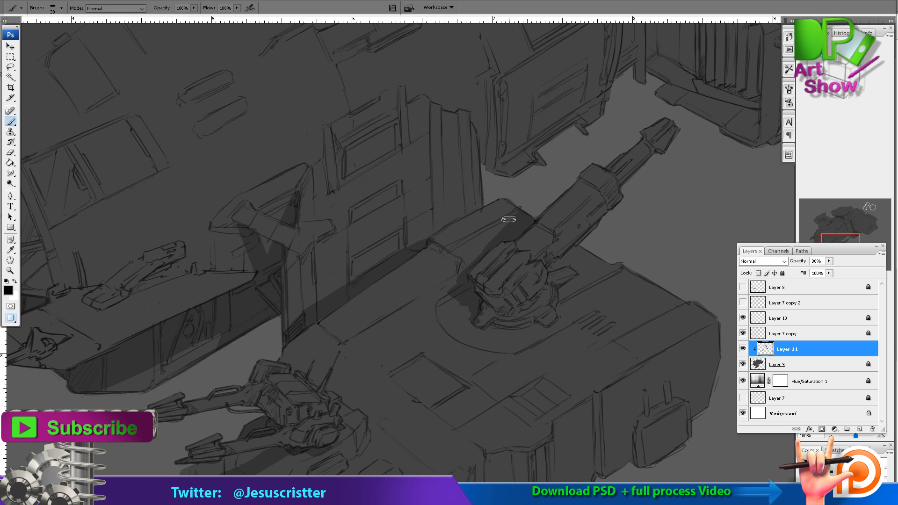
{"action": "left_click_drag", "start_coordinate": [484, 248], "coordinate": [452, 281]}
Touch up the ship's shadows with alternating Brush and Eraser strokes.
{"action": "left_click", "coordinate": [538, 247], "text": "ctrl+alt"}
{"action": "left_click", "coordinate": [538, 247], "text": "ctrl+alt"}
{"action": "left_click", "coordinate": [506, 266], "text": "ctrl+alt"}
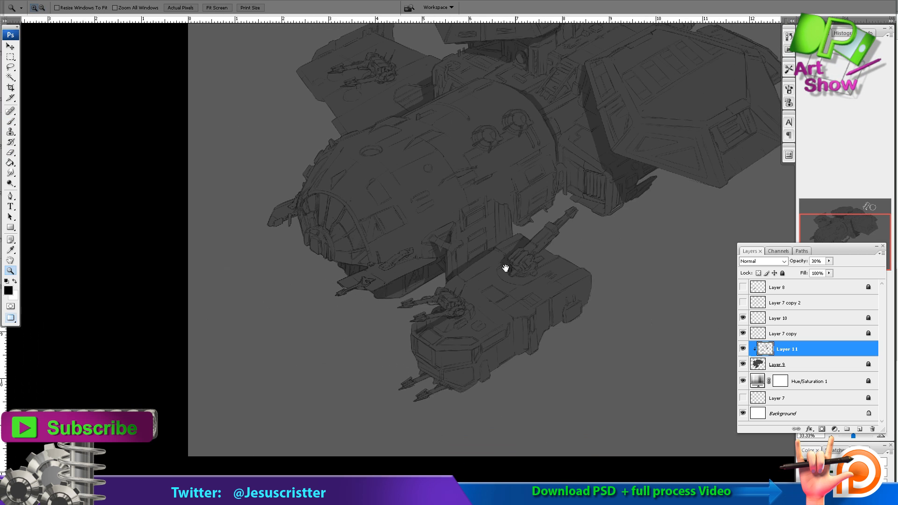
{"action": "left_click_drag", "start_coordinate": [533, 210], "coordinate": [519, 268]}
{"action": "left_click_drag", "start_coordinate": [356, 206], "coordinate": [501, 278]}
{"action": "key", "text": "e"}
{"action": "left_click_drag", "start_coordinate": [449, 313], "coordinate": [381, 332]}
{"action": "key", "text": "b"}
{"action": "left_click_drag", "start_coordinate": [368, 326], "coordinate": [460, 281]}
Shade the far edge of the slatted grille recess and the face below it, erasing the overspill.
{"action": "left_click", "coordinate": [533, 255], "text": "ctrl+alt"}
{"action": "left_click", "coordinate": [533, 255], "text": "ctrl+alt"}
{"action": "left_click", "coordinate": [533, 255], "text": "ctrl+alt"}
{"action": "mouse_move", "coordinate": [617, 150]}
{"action": "left_mouse_down"}
{"action": "mouse_move", "coordinate": [435, 353]}
{"action": "mouse_move", "coordinate": [182, 333]}
{"action": "left_mouse_up"}
{"action": "left_click_drag", "start_coordinate": [215, 174], "coordinate": [419, 293]}
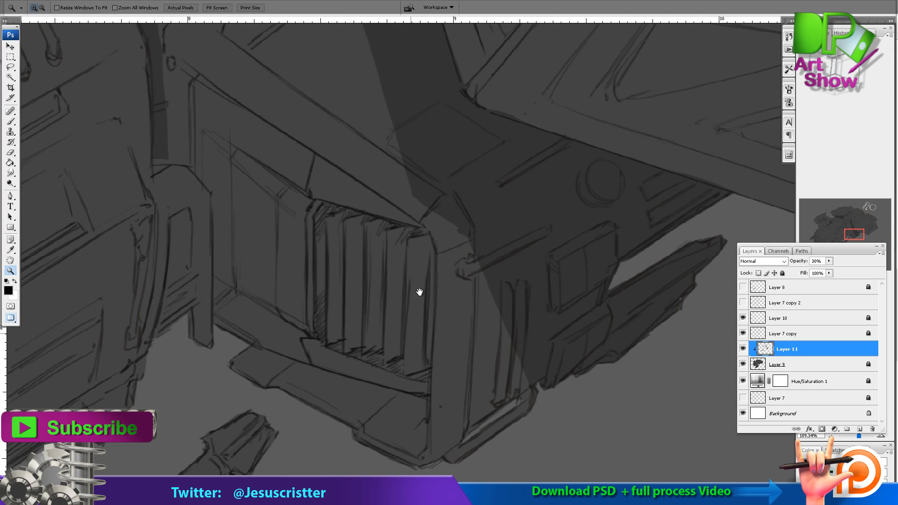
{"action": "left_click_drag", "start_coordinate": [425, 248], "coordinate": [419, 450]}
{"action": "key", "text": "e"}
{"action": "mouse_move", "coordinate": [405, 406]}
{"action": "left_mouse_down"}
{"action": "mouse_move", "coordinate": [407, 445]}
{"action": "mouse_move", "coordinate": [417, 447]}
{"action": "left_mouse_up"}
{"action": "key", "text": "b"}
{"action": "key", "text": "e"}
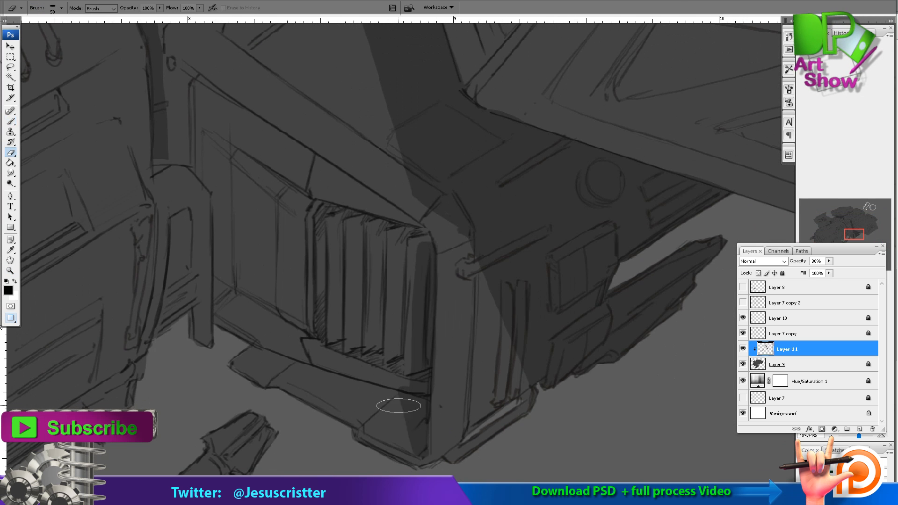
{"action": "key", "text": "b"}
{"action": "left_click_drag", "start_coordinate": [407, 349], "coordinate": [411, 246]}
{"action": "left_click_drag", "start_coordinate": [401, 223], "coordinate": [389, 342]}
Paint a cast shadow under the slanted upper edge of the recessed grille panel and clean up its borders.
{"action": "mouse_move", "coordinate": [177, 200]}
{"action": "left_mouse_down"}
{"action": "mouse_move", "coordinate": [411, 352]}
{"action": "mouse_move", "coordinate": [292, 278]}
{"action": "mouse_move", "coordinate": [397, 361]}
{"action": "left_mouse_up"}
{"action": "key", "text": "e"}
{"action": "mouse_move", "coordinate": [158, 220]}
{"action": "left_mouse_down"}
{"action": "mouse_move", "coordinate": [156, 189]}
{"action": "mouse_move", "coordinate": [134, 239]}
{"action": "left_mouse_up"}
{"action": "key", "text": "b"}
{"action": "key", "text": "e"}
{"action": "left_click_drag", "start_coordinate": [134, 170], "coordinate": [125, 66]}
{"action": "key", "text": "b"}
Paint vertical shadow strips between the slats of the grille.
{"action": "left_click_drag", "start_coordinate": [381, 262], "coordinate": [375, 394]}
{"action": "mouse_move", "coordinate": [357, 246]}
{"action": "left_mouse_down"}
{"action": "mouse_move", "coordinate": [359, 376]}
{"action": "mouse_move", "coordinate": [339, 367]}
{"action": "left_mouse_up"}
{"action": "left_click_drag", "start_coordinate": [318, 241], "coordinate": [319, 369]}
{"action": "left_click_drag", "start_coordinate": [297, 229], "coordinate": [298, 358]}
Shrink the Eraser and trim the grille shadows so each slat has a clean lit face.
{"action": "key", "text": "e"}
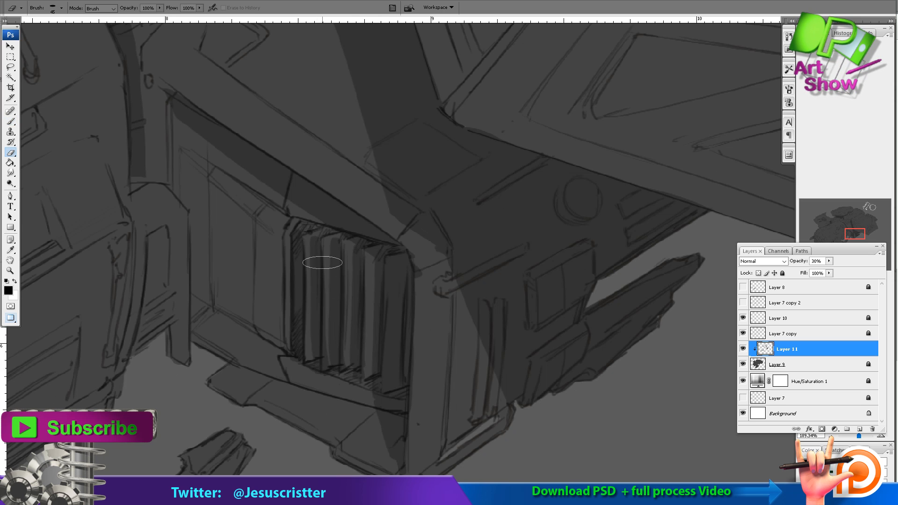
{"action": "key", "text": "bracketleft"}
{"action": "key", "text": "bracketleft"}
{"action": "key", "text": "bracketleft"}
{"action": "mouse_move", "coordinate": [328, 245]}
{"action": "left_mouse_down"}
{"action": "mouse_move", "coordinate": [330, 367]}
{"action": "mouse_move", "coordinate": [338, 304]}
{"action": "left_mouse_up"}
{"action": "key", "text": "b"}
{"action": "key", "text": "e"}
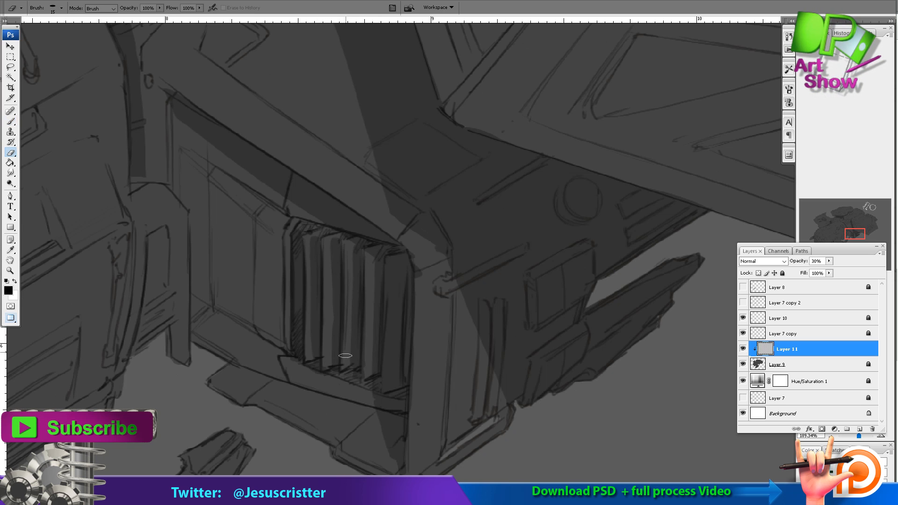
{"action": "key", "text": "b"}
{"action": "key", "text": "e"}
{"action": "left_click_drag", "start_coordinate": [309, 242], "coordinate": [312, 359]}
{"action": "key", "text": "b"}
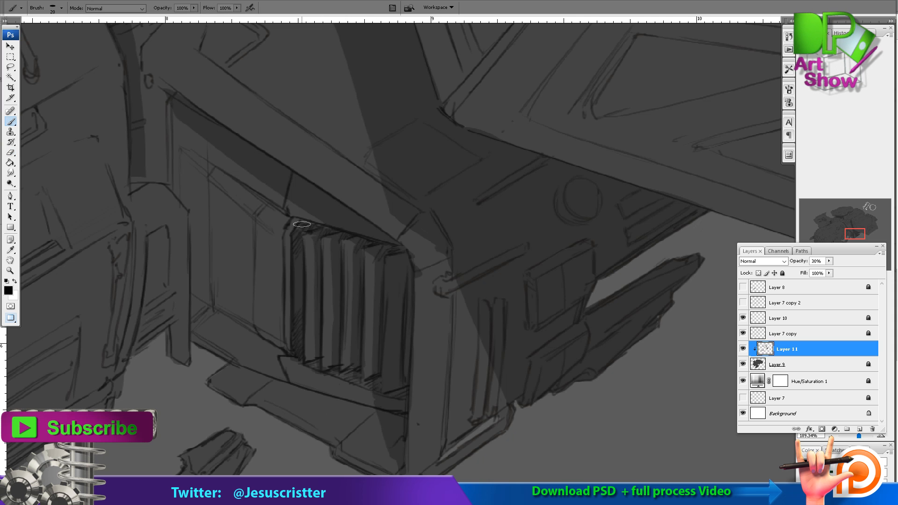
Paint shadows in the vertical grooves on the side face next to the slatted grille.
{"action": "left_click_drag", "start_coordinate": [368, 319], "coordinate": [361, 282]}
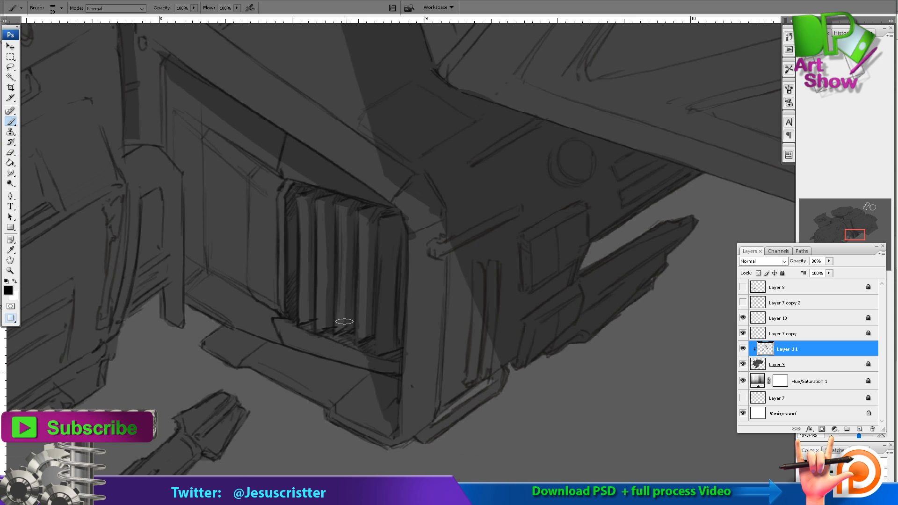
{"action": "left_click", "coordinate": [399, 323], "text": "alt"}
{"action": "left_click_drag", "start_coordinate": [451, 304], "coordinate": [433, 337]}
{"action": "left_click", "coordinate": [432, 338], "text": "ctrl"}
{"action": "left_click_drag", "start_coordinate": [353, 312], "coordinate": [361, 311]}
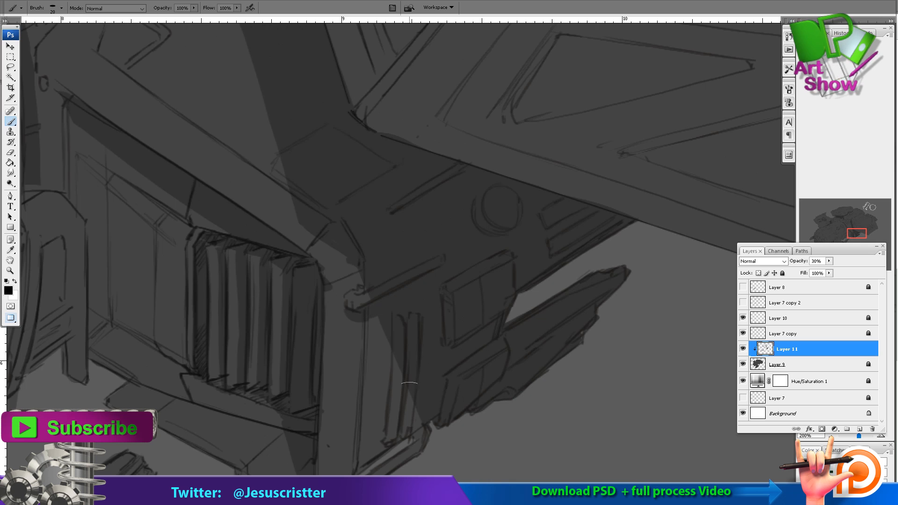
{"action": "left_click_drag", "start_coordinate": [410, 384], "coordinate": [408, 428]}
{"action": "left_click_drag", "start_coordinate": [407, 424], "coordinate": [425, 345]}
{"action": "left_click_drag", "start_coordinate": [469, 203], "coordinate": [389, 365]}
{"action": "mouse_move", "coordinate": [107, 82]}
{"action": "left_mouse_down"}
{"action": "mouse_move", "coordinate": [429, 307]}
{"action": "mouse_move", "coordinate": [426, 321]}
{"action": "left_mouse_up"}
{"action": "mouse_move", "coordinate": [375, 392]}
{"action": "left_mouse_down"}
{"action": "mouse_move", "coordinate": [416, 357]}
{"action": "mouse_move", "coordinate": [433, 307]}
{"action": "left_mouse_up"}
Paint cast shadows along the grooves, raised block and pipe on the upper deck below the top hexagonal pod.
{"action": "left_click", "coordinate": [479, 268], "text": "alt"}
{"action": "left_click", "coordinate": [510, 231], "text": "alt"}
{"action": "left_click", "coordinate": [511, 230], "text": "alt"}
{"action": "left_click_drag", "start_coordinate": [442, 218], "coordinate": [513, 198]}
{"action": "mouse_move", "coordinate": [406, 309]}
{"action": "left_mouse_down"}
{"action": "mouse_move", "coordinate": [557, 207]}
{"action": "mouse_move", "coordinate": [547, 262]}
{"action": "left_mouse_up"}
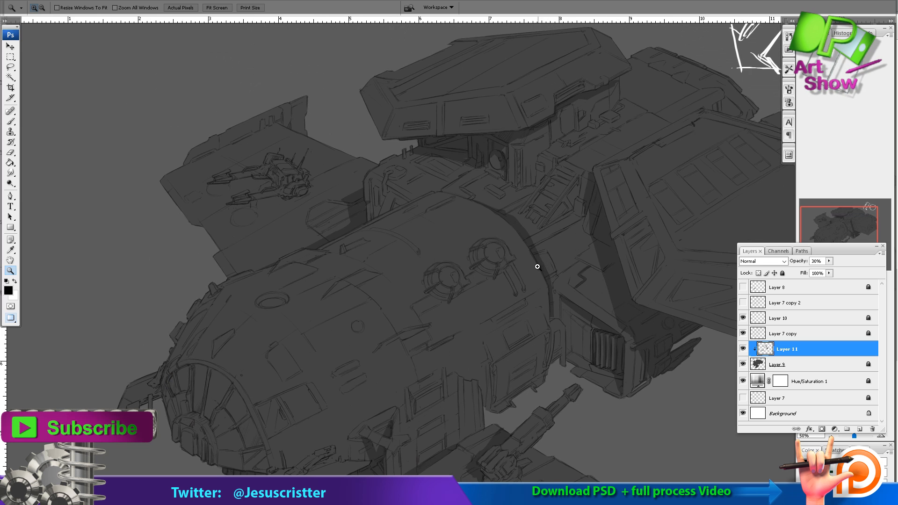
{"action": "left_click_drag", "start_coordinate": [404, 352], "coordinate": [506, 206]}
{"action": "left_click_drag", "start_coordinate": [516, 305], "coordinate": [412, 335]}
{"action": "mouse_move", "coordinate": [349, 156]}
{"action": "left_mouse_down"}
{"action": "mouse_move", "coordinate": [555, 305]}
{"action": "mouse_move", "coordinate": [573, 297]}
{"action": "left_mouse_up"}
{"action": "mouse_move", "coordinate": [616, 246]}
{"action": "left_mouse_down"}
{"action": "mouse_move", "coordinate": [568, 267]}
{"action": "mouse_move", "coordinate": [412, 257]}
{"action": "mouse_move", "coordinate": [443, 228]}
{"action": "left_mouse_up"}
{"action": "left_click_drag", "start_coordinate": [550, 180], "coordinate": [477, 237]}
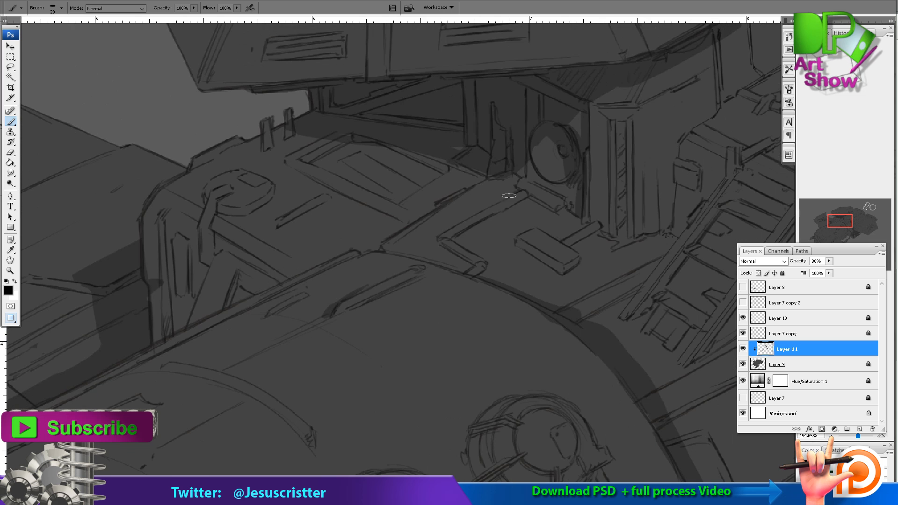
{"action": "left_click_drag", "start_coordinate": [521, 190], "coordinate": [441, 244]}
{"action": "left_click_drag", "start_coordinate": [555, 236], "coordinate": [585, 223]}
{"action": "mouse_move", "coordinate": [472, 183]}
{"action": "left_mouse_down"}
{"action": "mouse_move", "coordinate": [463, 255]}
{"action": "mouse_move", "coordinate": [545, 298]}
{"action": "left_mouse_up"}
{"action": "mouse_move", "coordinate": [514, 288]}
{"action": "left_mouse_down"}
{"action": "mouse_move", "coordinate": [469, 309]}
{"action": "mouse_move", "coordinate": [513, 286]}
{"action": "left_mouse_up"}
Refine the upper deck shadows with alternating Eraser and Brush strokes.
{"action": "key", "text": "e"}
{"action": "left_click_drag", "start_coordinate": [303, 321], "coordinate": [337, 313]}
{"action": "key", "text": "b"}
{"action": "left_click_drag", "start_coordinate": [300, 363], "coordinate": [314, 301]}
{"action": "key", "text": "e"}
{"action": "left_click", "coordinate": [611, 242], "text": "ctrl+alt"}
{"action": "left_click", "coordinate": [612, 242], "text": "ctrl+alt"}
{"action": "left_click", "coordinate": [612, 242], "text": "ctrl+alt"}
{"action": "left_click", "coordinate": [612, 242], "text": "alt"}
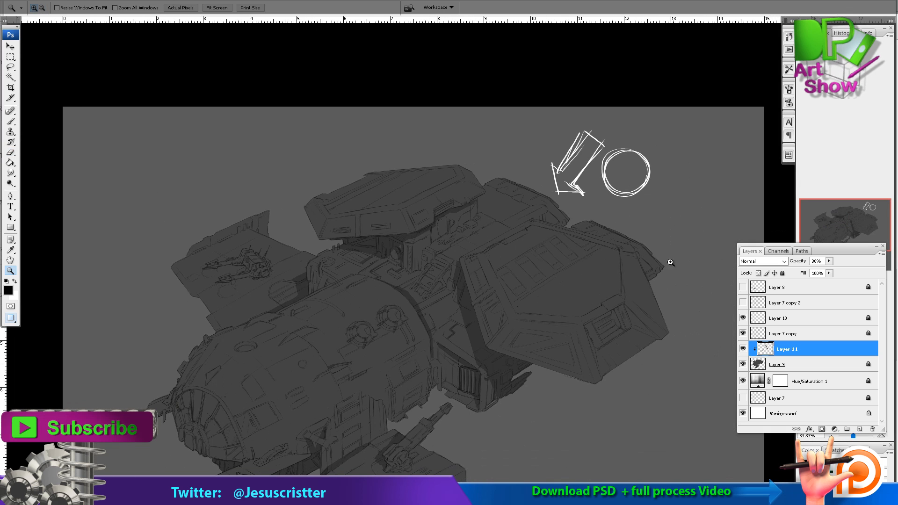
Paint a cast shadow behind the small arm on the platform beside the cockpit.
{"action": "left_click_drag", "start_coordinate": [558, 277], "coordinate": [603, 248]}
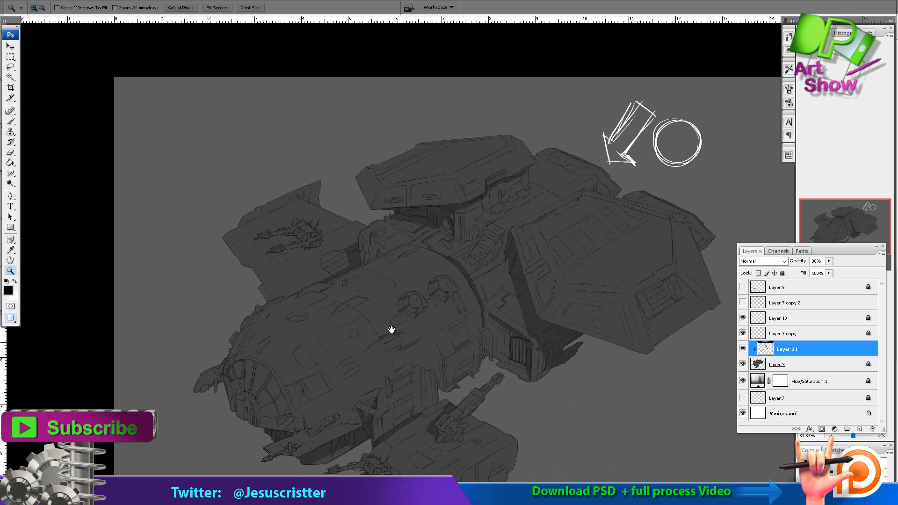
{"action": "left_click_drag", "start_coordinate": [392, 330], "coordinate": [397, 142]}
{"action": "left_click_drag", "start_coordinate": [254, 171], "coordinate": [417, 275]}
{"action": "key", "text": "b"}
{"action": "left_click_drag", "start_coordinate": [463, 312], "coordinate": [526, 321]}
{"action": "left_click_drag", "start_coordinate": [428, 357], "coordinate": [502, 307]}
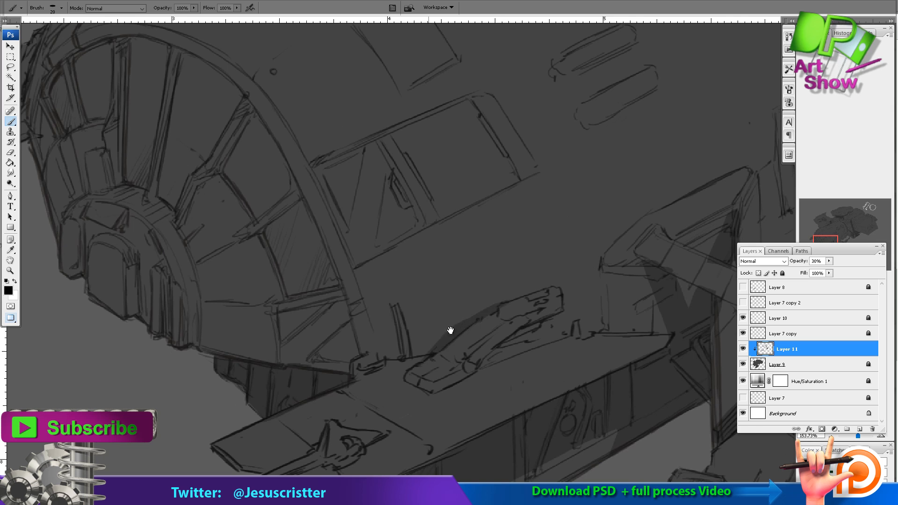
Shade the cockpit window panes along the inside of the curved frame, erasing the overspill.
{"action": "left_click_drag", "start_coordinate": [451, 330], "coordinate": [486, 413]}
{"action": "left_click_drag", "start_coordinate": [287, 193], "coordinate": [394, 435]}
{"action": "key", "text": "e"}
{"action": "mouse_move", "coordinate": [325, 277]}
{"action": "left_mouse_down"}
{"action": "mouse_move", "coordinate": [338, 273]}
{"action": "mouse_move", "coordinate": [364, 367]}
{"action": "left_mouse_up"}
{"action": "key", "text": "b"}
{"action": "left_click_drag", "start_coordinate": [315, 396], "coordinate": [367, 384]}
{"action": "mouse_move", "coordinate": [323, 309]}
{"action": "left_mouse_down"}
{"action": "mouse_move", "coordinate": [342, 363]}
{"action": "mouse_move", "coordinate": [349, 345]}
{"action": "mouse_move", "coordinate": [394, 421]}
{"action": "left_mouse_up"}
Shade the central nose hub and the remaining cockpit panes between the ribs, tidying with the Eraser.
{"action": "key", "text": "e"}
{"action": "key", "text": "b"}
{"action": "mouse_move", "coordinate": [290, 388]}
{"action": "left_mouse_down"}
{"action": "mouse_move", "coordinate": [317, 331]}
{"action": "mouse_move", "coordinate": [293, 295]}
{"action": "mouse_move", "coordinate": [270, 286]}
{"action": "mouse_move", "coordinate": [242, 354]}
{"action": "mouse_move", "coordinate": [232, 416]}
{"action": "left_mouse_up"}
{"action": "left_click_drag", "start_coordinate": [192, 277], "coordinate": [193, 341]}
{"action": "mouse_move", "coordinate": [219, 268]}
{"action": "left_mouse_down"}
{"action": "mouse_move", "coordinate": [236, 273]}
{"action": "mouse_move", "coordinate": [213, 267]}
{"action": "left_mouse_up"}
{"action": "key", "text": "e"}
{"action": "left_click_drag", "start_coordinate": [290, 303], "coordinate": [237, 276]}
{"action": "key", "text": "b"}
{"action": "left_click_drag", "start_coordinate": [179, 273], "coordinate": [135, 304]}
Paint shadows on the small panels above the nose hub and on the plates along the hull's outer edge.
{"action": "scroll", "coordinate": [420, 254], "scroll_direction": "down", "scroll_amount": 6}
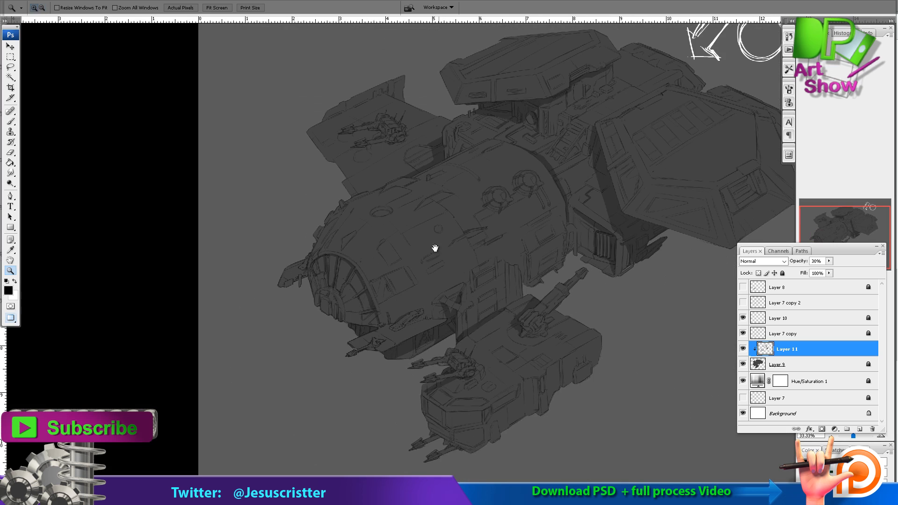
{"action": "scroll", "coordinate": [435, 249], "scroll_direction": "up", "scroll_amount": 4}
{"action": "key", "text": "ctrl+space"}
{"action": "left_click", "coordinate": [381, 253], "text": "ctrl"}
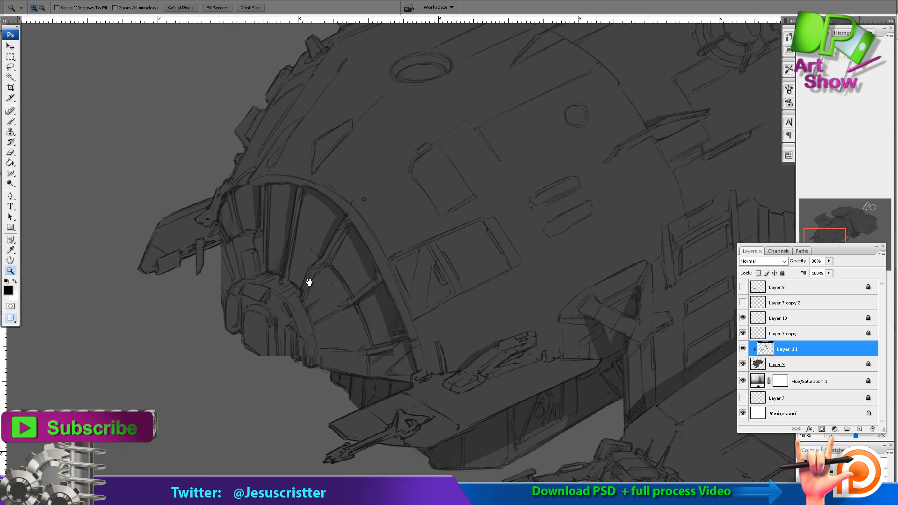
{"action": "left_click", "coordinate": [309, 282]}
{"action": "key", "text": "b"}
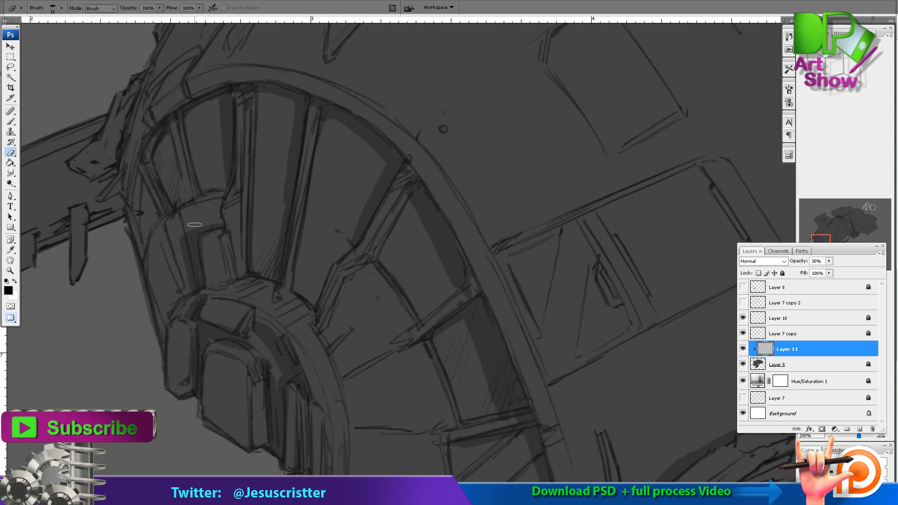
{"action": "mouse_move", "coordinate": [309, 305]}
{"action": "left_mouse_down"}
{"action": "mouse_move", "coordinate": [338, 247]}
{"action": "mouse_move", "coordinate": [355, 234]}
{"action": "left_mouse_up"}
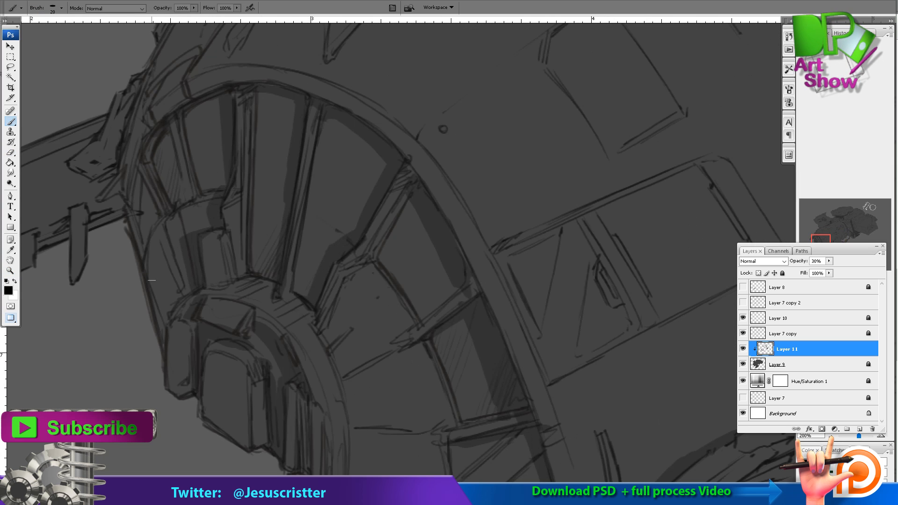
{"action": "left_click_drag", "start_coordinate": [152, 280], "coordinate": [164, 338]}
{"action": "mouse_move", "coordinate": [187, 164]}
{"action": "left_mouse_down"}
{"action": "mouse_move", "coordinate": [237, 263]}
{"action": "mouse_move", "coordinate": [152, 278]}
{"action": "left_mouse_up"}
{"action": "left_click_drag", "start_coordinate": [243, 131], "coordinate": [160, 314]}
{"action": "left_click_drag", "start_coordinate": [186, 207], "coordinate": [146, 280]}
{"action": "left_click_drag", "start_coordinate": [241, 112], "coordinate": [195, 186]}
Lock Layer 11 and add a new clipped layer directly above Layer 9.
{"action": "key", "text": "ctrl+alt+space"}
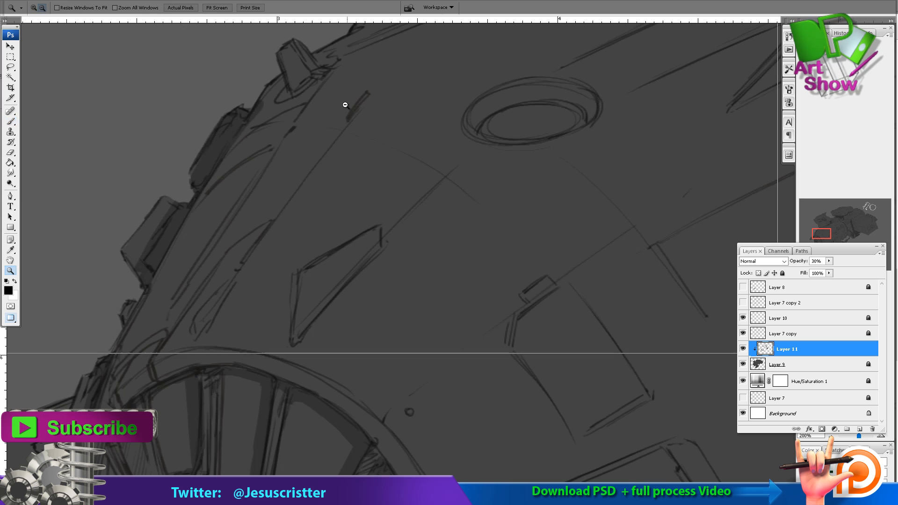
{"action": "left_click", "coordinate": [346, 105]}
{"action": "left_click", "coordinate": [412, 135]}
{"action": "left_click", "coordinate": [471, 164]}
{"action": "left_click", "coordinate": [470, 166]}
{"action": "left_click", "coordinate": [463, 168]}
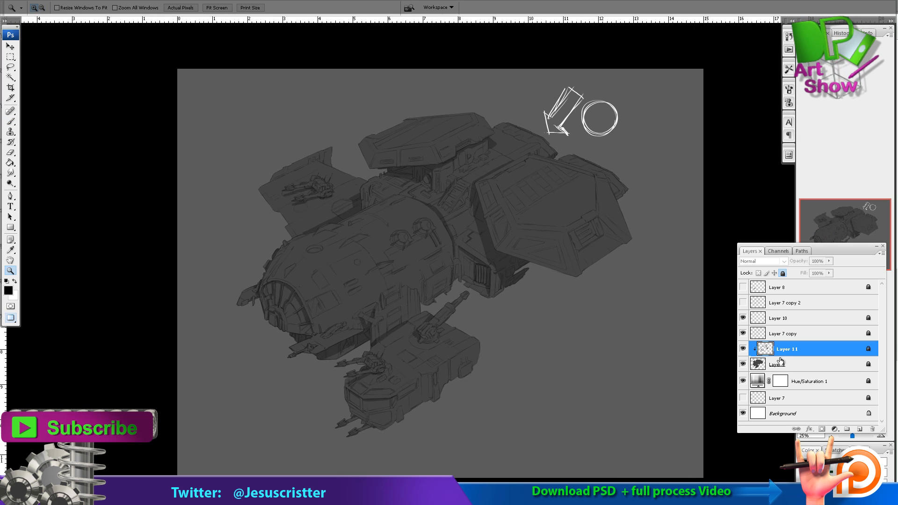
{"action": "left_click", "coordinate": [779, 365]}
{"action": "key", "text": "ctrl+alt+shift+n"}
Set up a soft round 300-pixel brush with white paint at 20% opacity.
{"action": "left_click", "coordinate": [412, 247]}
{"action": "left_click", "coordinate": [380, 257]}
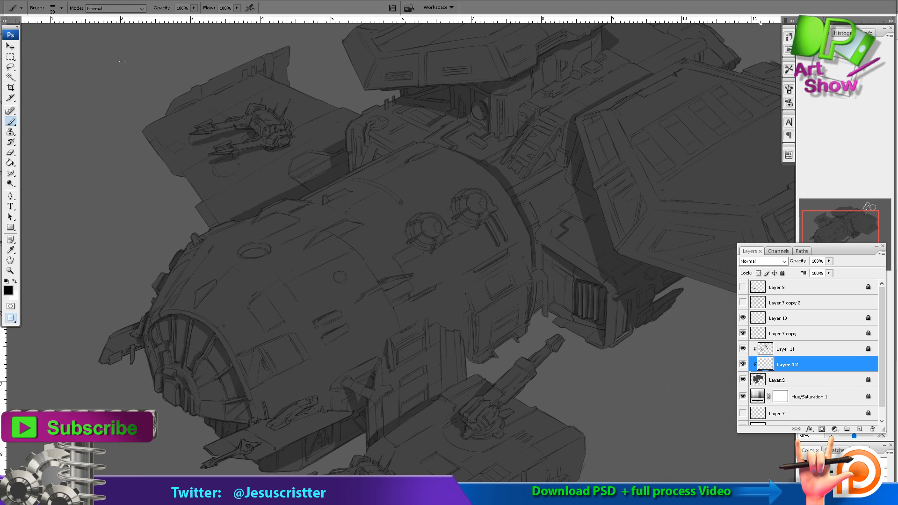
{"action": "left_click", "coordinate": [62, 8]}
{"action": "left_click", "coordinate": [46, 264]}
{"action": "key", "text": "Return"}
{"action": "key", "text": "x"}
{"action": "left_click", "coordinate": [62, 9]}
{"action": "double_click", "coordinate": [99, 96]}
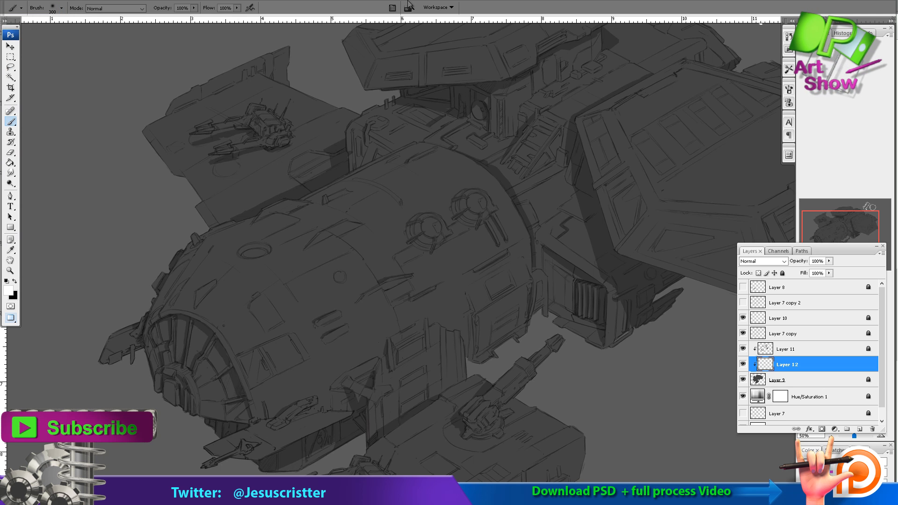
{"action": "key", "text": "2"}
Paint a soft white highlight along the cylindrical hull and erase the light spilling over the cockpit.
{"action": "mouse_move", "coordinate": [465, 204]}
{"action": "left_mouse_down"}
{"action": "mouse_move", "coordinate": [394, 240]}
{"action": "mouse_move", "coordinate": [467, 177]}
{"action": "mouse_move", "coordinate": [436, 254]}
{"action": "mouse_move", "coordinate": [237, 311]}
{"action": "mouse_move", "coordinate": [315, 237]}
{"action": "mouse_move", "coordinate": [242, 315]}
{"action": "mouse_move", "coordinate": [383, 219]}
{"action": "left_mouse_up"}
{"action": "left_click", "coordinate": [232, 281]}
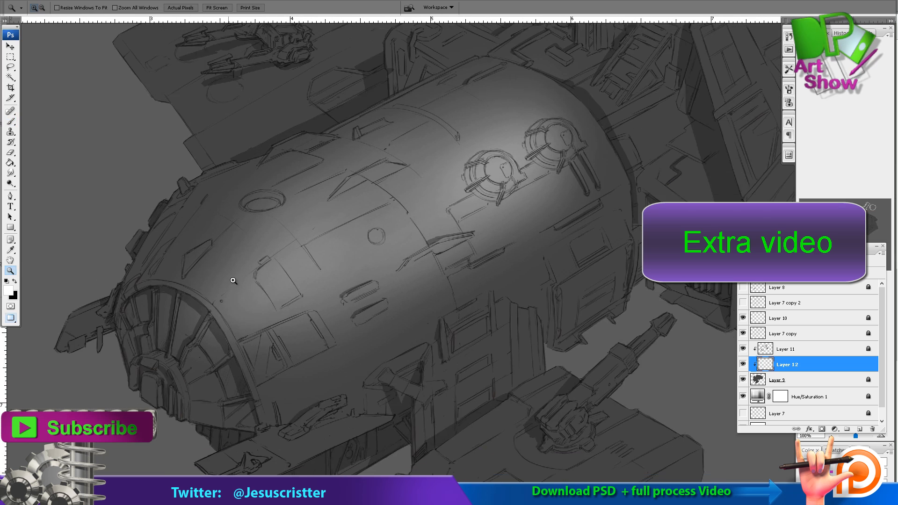
{"action": "left_click", "coordinate": [233, 281]}
{"action": "key", "text": "e"}
{"action": "mouse_move", "coordinate": [191, 326]}
{"action": "left_mouse_down"}
{"action": "mouse_move", "coordinate": [184, 302]}
{"action": "mouse_move", "coordinate": [216, 357]}
{"action": "left_mouse_up"}
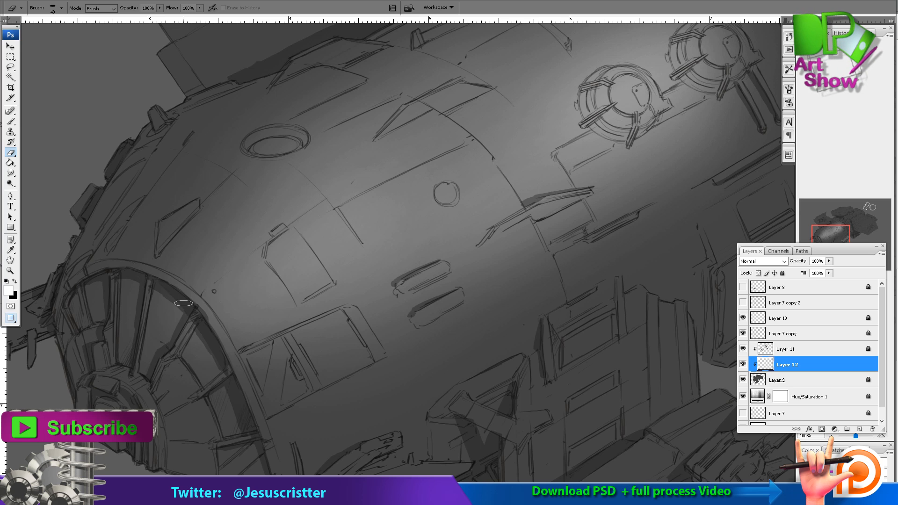
Lower the opacity of Layer 12 to 56%.
{"action": "key", "text": "ctrl+minus"}
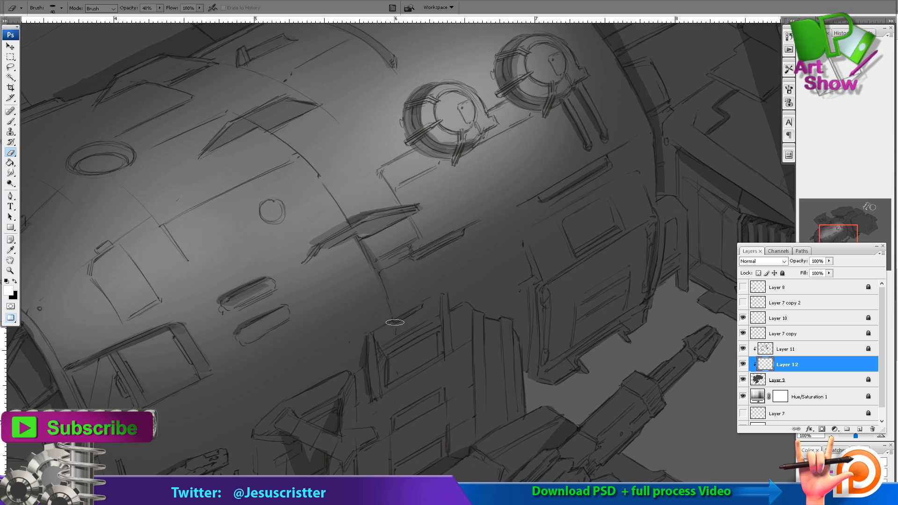
{"action": "key", "text": "z"}
{"action": "left_click", "coordinate": [486, 181], "text": "alt"}
{"action": "left_click", "coordinate": [487, 181], "text": "alt"}
{"action": "left_click", "coordinate": [487, 181], "text": "alt"}
{"action": "key", "text": "5"}
{"action": "key", "text": "6"}
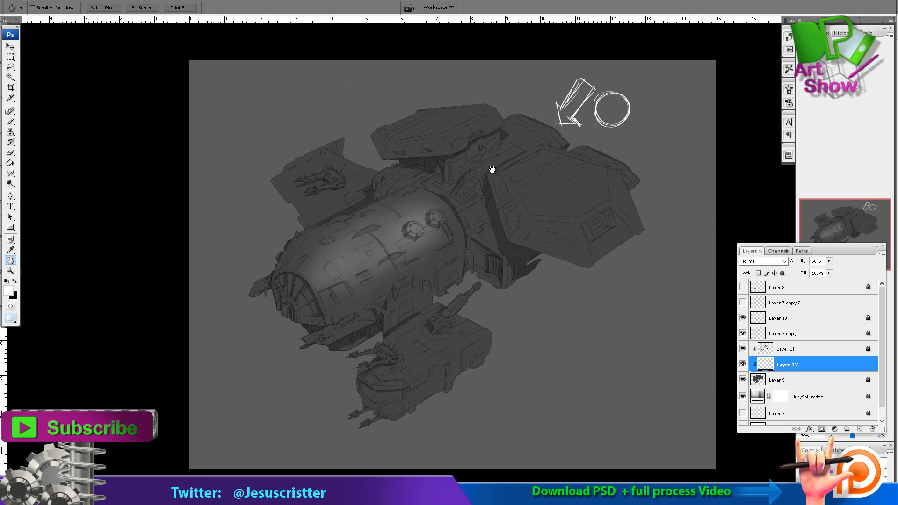
Select the large pod's hexagonal top face with the Polygonal Lasso and lighten it with soft white at 10% brush opacity.
{"action": "left_click_drag", "start_coordinate": [491, 171], "coordinate": [370, 315]}
{"action": "left_click_drag", "start_coordinate": [365, 292], "coordinate": [461, 226]}
{"action": "mouse_move", "coordinate": [749, 39]}
{"action": "left_mouse_down"}
{"action": "mouse_move", "coordinate": [369, 246]}
{"action": "mouse_move", "coordinate": [330, 237]}
{"action": "left_mouse_up"}
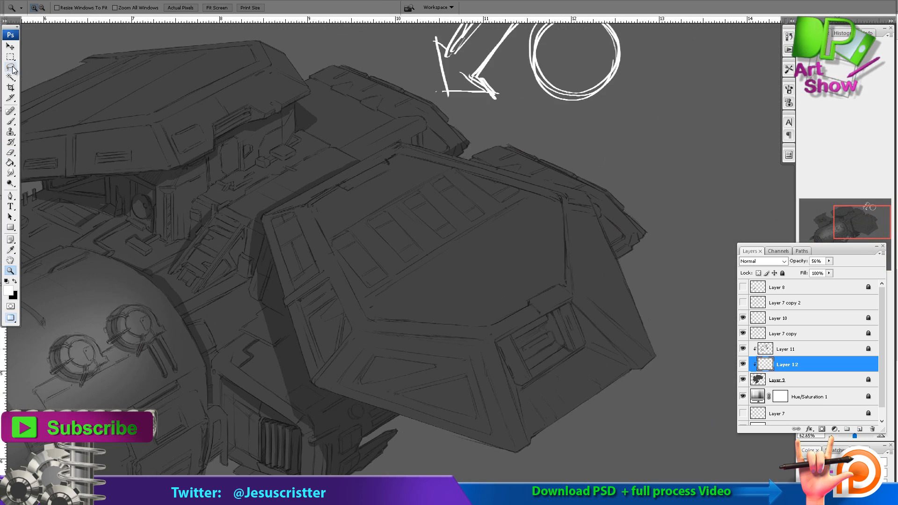
{"action": "left_click", "coordinate": [10, 68]}
{"action": "left_click", "coordinate": [51, 76]}
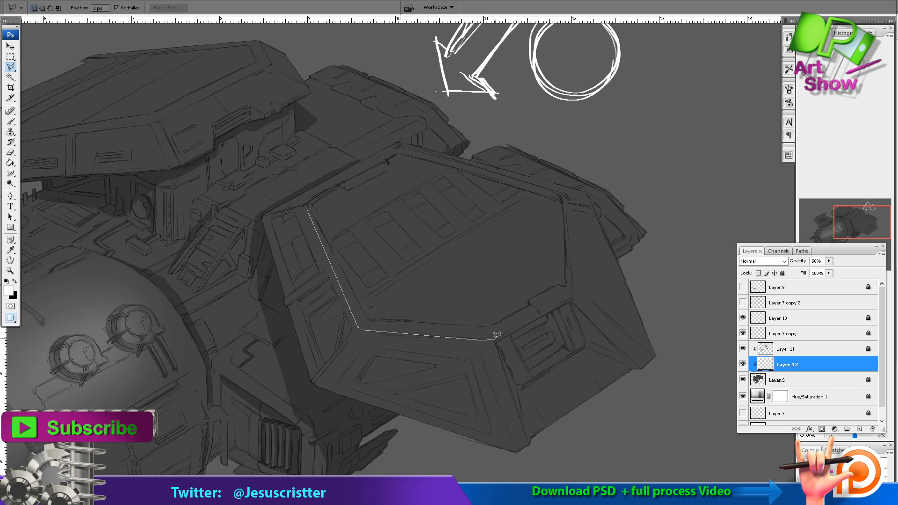
{"action": "left_click", "coordinate": [309, 210]}
{"action": "key", "text": "b"}
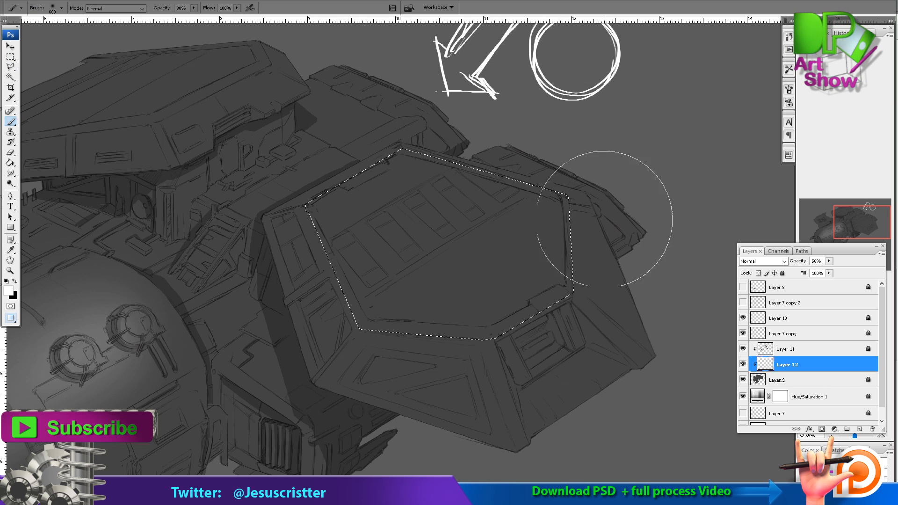
{"action": "key", "text": "1"}
{"action": "mouse_move", "coordinate": [367, 167]}
{"action": "left_mouse_down"}
{"action": "mouse_move", "coordinate": [539, 203]}
{"action": "mouse_move", "coordinate": [441, 155]}
{"action": "mouse_move", "coordinate": [566, 263]}
{"action": "left_mouse_up"}
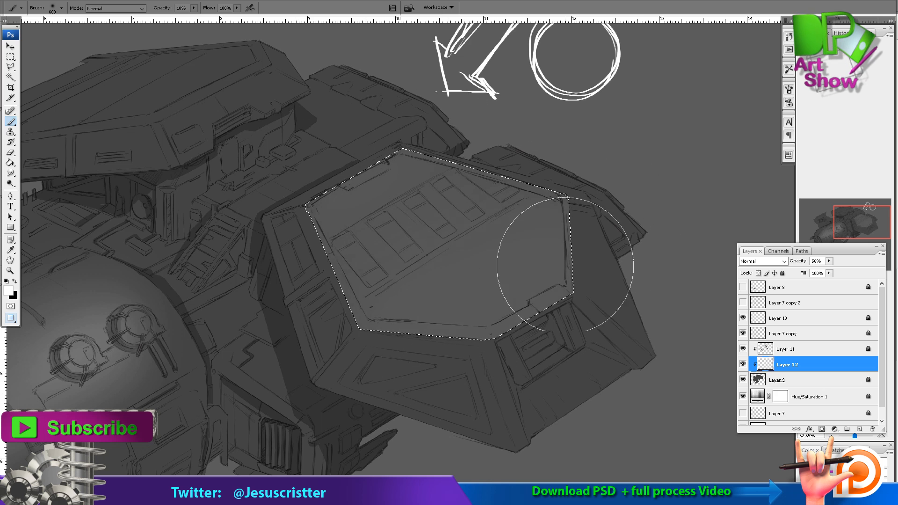
Select the large pod's lower front face with the Polygonal Lasso, lighten it with soft white, and deselect.
{"action": "left_click", "coordinate": [11, 67]}
{"action": "left_click", "coordinate": [314, 384]}
{"action": "left_click", "coordinate": [517, 452]}
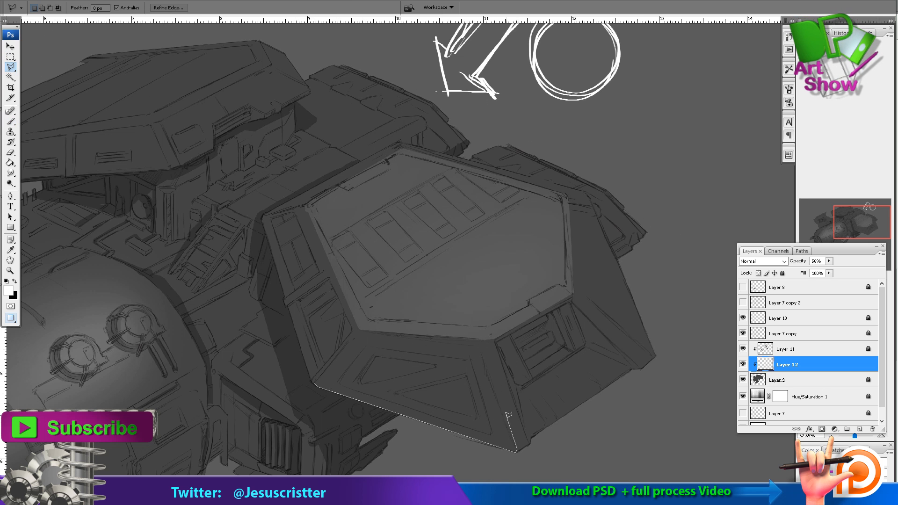
{"action": "left_click", "coordinate": [315, 384]}
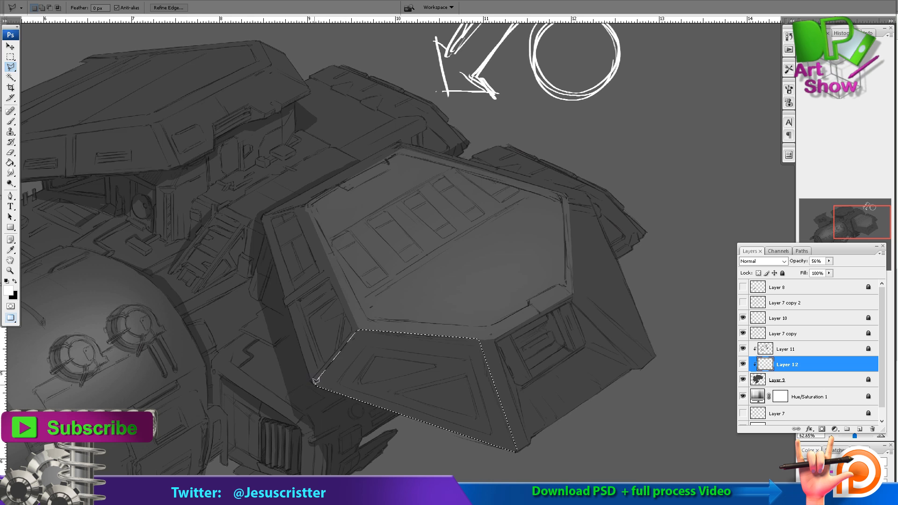
{"action": "key", "text": "b"}
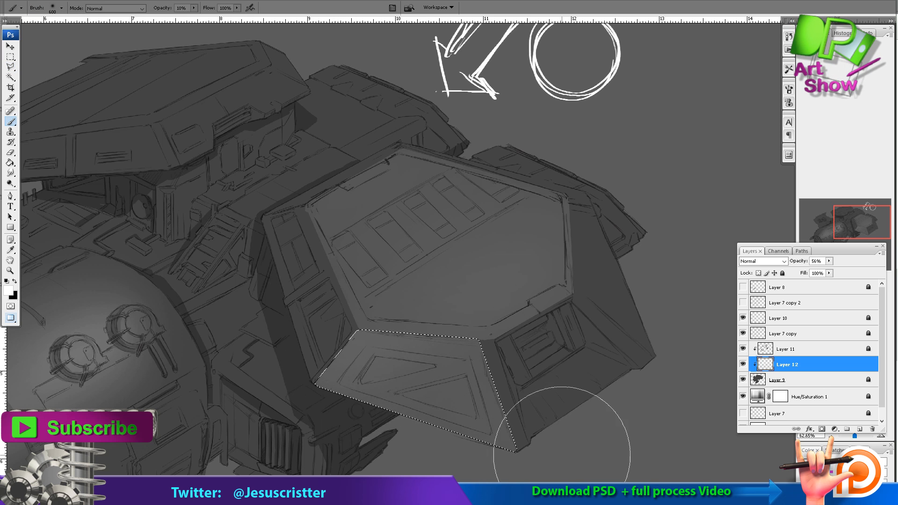
{"action": "mouse_move", "coordinate": [563, 439]}
{"action": "left_mouse_down"}
{"action": "mouse_move", "coordinate": [146, 428]}
{"action": "mouse_move", "coordinate": [556, 399]}
{"action": "left_mouse_up"}
{"action": "left_click", "coordinate": [11, 56]}
{"action": "left_click", "coordinate": [334, 175]}
{"action": "left_click_drag", "start_coordinate": [335, 175], "coordinate": [337, 132]}
Darken the inner edges of the two triangular recesses on the pod's front face using the Eraser, raised to 50% opacity.
{"action": "key", "text": "z"}
{"action": "left_click", "coordinate": [339, 271]}
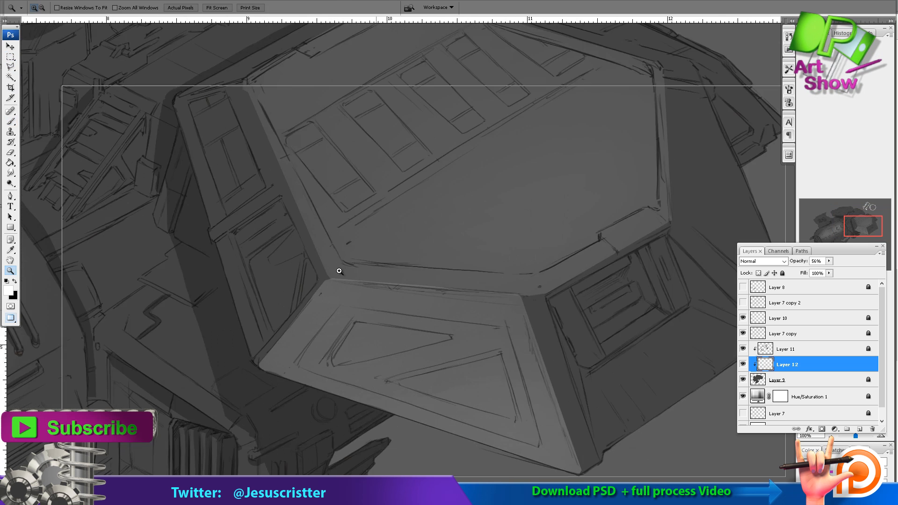
{"action": "left_click", "coordinate": [339, 271]}
{"action": "key", "text": "e"}
{"action": "mouse_move", "coordinate": [328, 343]}
{"action": "left_mouse_down"}
{"action": "mouse_move", "coordinate": [286, 410]}
{"action": "mouse_move", "coordinate": [513, 359]}
{"action": "mouse_move", "coordinate": [344, 346]}
{"action": "left_mouse_up"}
{"action": "left_click_drag", "start_coordinate": [448, 420], "coordinate": [370, 367]}
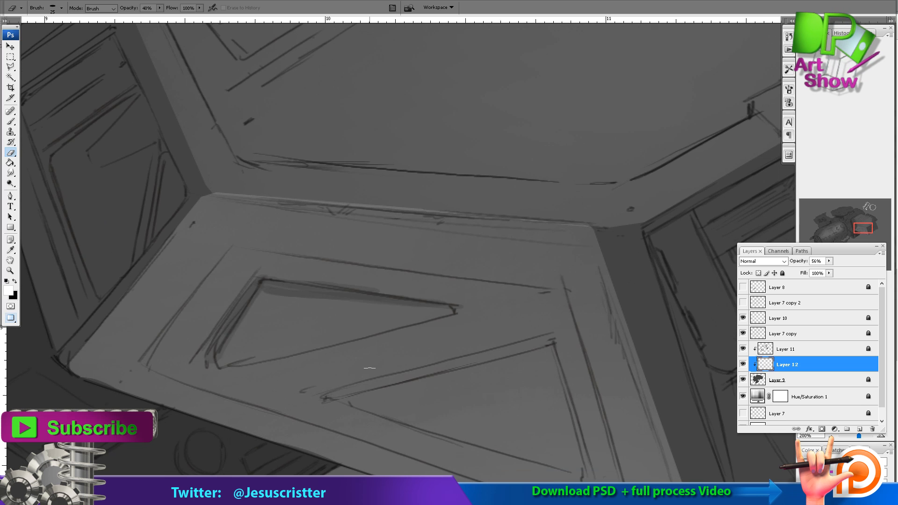
{"action": "key", "text": "5"}
{"action": "mouse_move", "coordinate": [328, 396]}
{"action": "left_mouse_down"}
{"action": "mouse_move", "coordinate": [553, 341]}
{"action": "mouse_move", "coordinate": [355, 392]}
{"action": "mouse_move", "coordinate": [538, 352]}
{"action": "left_mouse_up"}
{"action": "mouse_move", "coordinate": [550, 353]}
{"action": "left_mouse_down"}
{"action": "mouse_move", "coordinate": [473, 295]}
{"action": "mouse_move", "coordinate": [497, 422]}
{"action": "left_mouse_up"}
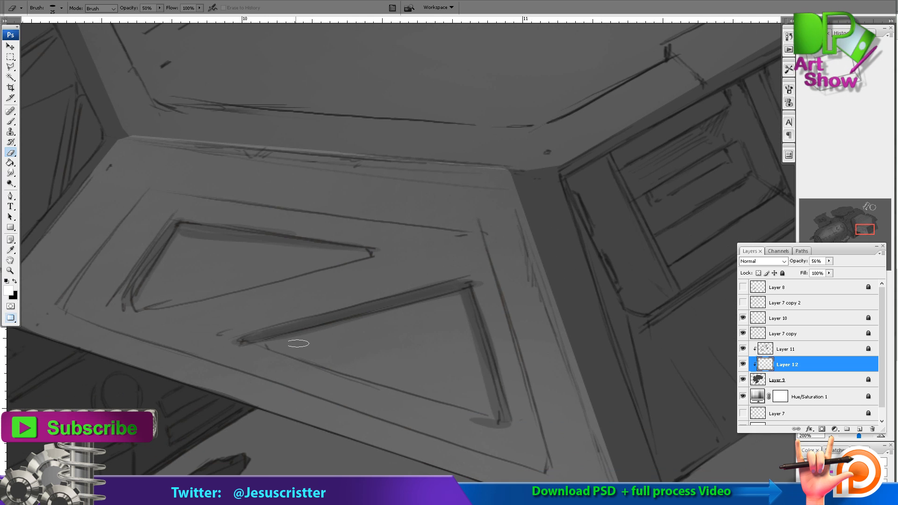
Lower the opacity of Layer 12 to 30%.
{"action": "left_click_drag", "start_coordinate": [145, 307], "coordinate": [370, 255]}
{"action": "key", "text": "z"}
{"action": "left_click", "coordinate": [478, 185], "text": "alt"}
{"action": "left_click", "coordinate": [482, 188], "text": "alt"}
{"action": "left_click", "coordinate": [491, 193], "text": "alt"}
{"action": "left_click", "coordinate": [491, 195]}
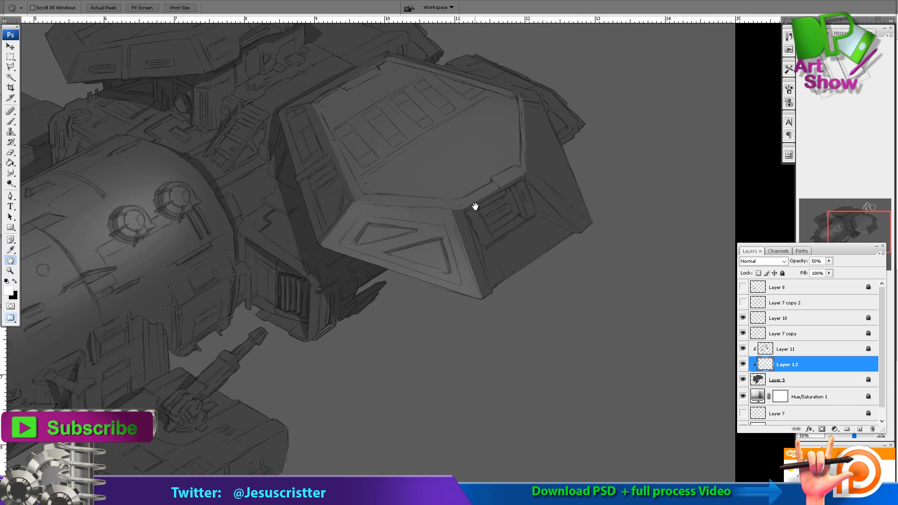
{"action": "key", "text": "3"}
{"action": "left_click_drag", "start_coordinate": [475, 206], "coordinate": [504, 243]}
{"action": "left_click", "coordinate": [505, 243], "text": "alt"}
{"action": "left_click", "coordinate": [473, 174], "text": "alt"}
Add a clipped layer above Layer 12 and brush soft white over the upper pod's right front face.
{"action": "key", "text": "ctrl+alt+shift+n"}
{"action": "left_click", "coordinate": [496, 168]}
{"action": "left_click", "coordinate": [495, 170]}
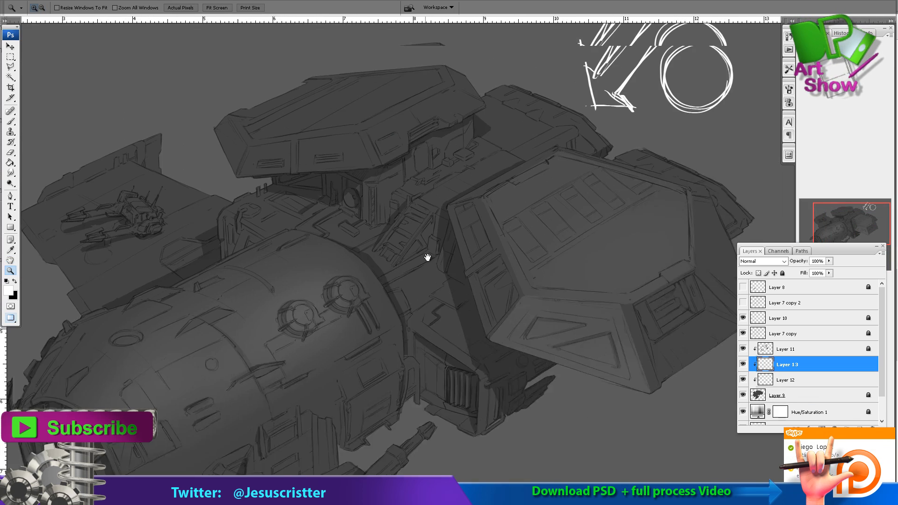
{"action": "left_click_drag", "start_coordinate": [426, 257], "coordinate": [432, 351]}
{"action": "key", "text": "b"}
{"action": "left_click_drag", "start_coordinate": [442, 191], "coordinate": [436, 193]}
{"action": "key", "text": "["}
{"action": "key", "text": "["}
{"action": "key", "text": "["}
{"action": "key", "text": "["}
{"action": "key", "text": "["}
{"action": "mouse_move", "coordinate": [445, 224]}
{"action": "left_mouse_down"}
{"action": "mouse_move", "coordinate": [375, 254]}
{"action": "mouse_move", "coordinate": [439, 226]}
{"action": "mouse_move", "coordinate": [435, 259]}
{"action": "left_mouse_up"}
Trim the soft white around the edges of the upper pod's right front face with the Eraser.
{"action": "key", "text": "z"}
{"action": "left_click", "coordinate": [442, 245]}
{"action": "key", "text": "e"}
{"action": "key", "text": "bracketright"}
{"action": "key", "text": "bracketright"}
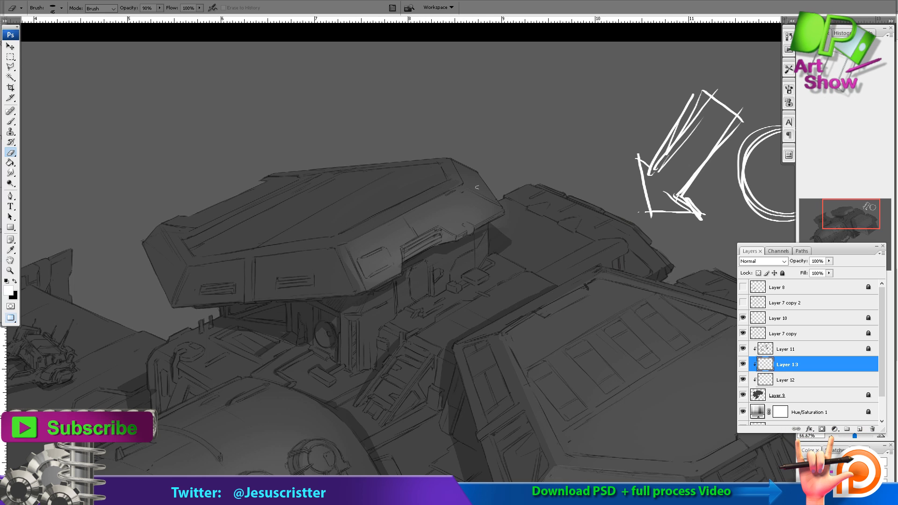
{"action": "key", "text": "z"}
{"action": "left_click", "coordinate": [446, 196], "text": "alt"}
{"action": "left_click", "coordinate": [450, 208], "text": "alt"}
{"action": "left_click", "coordinate": [457, 226], "text": "alt"}
{"action": "key", "text": "h"}
{"action": "left_click_drag", "start_coordinate": [473, 126], "coordinate": [455, 142]}
Add another clipped layer above Layer 13 and brush soft white over the lower gun platform with a larger brush.
{"action": "key", "text": "ctrl+alt+shift+n"}
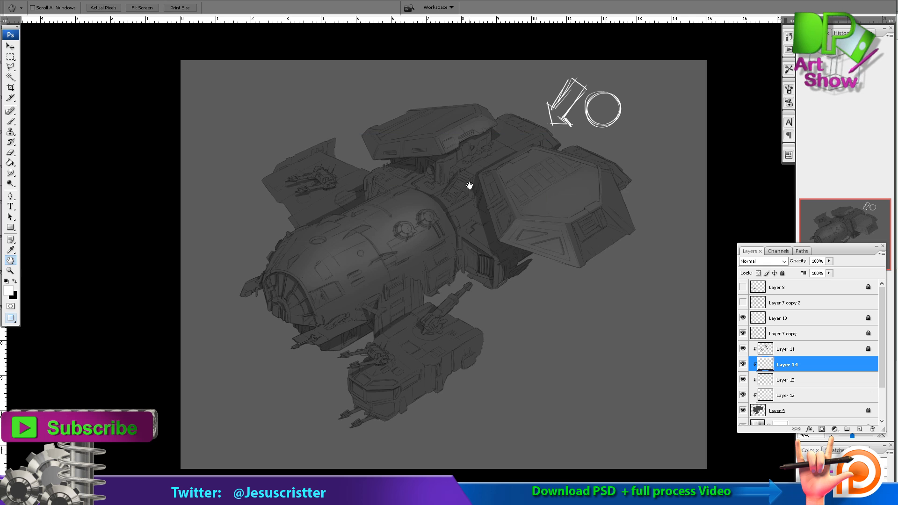
{"action": "key", "text": "b"}
{"action": "key", "text": "bracketright"}
{"action": "key", "text": "bracketright"}
{"action": "left_click_drag", "start_coordinate": [420, 344], "coordinate": [497, 309]}
Erase the excess soft white around the lower platform's gun turret and side at 90% eraser opacity.
{"action": "key", "text": "z"}
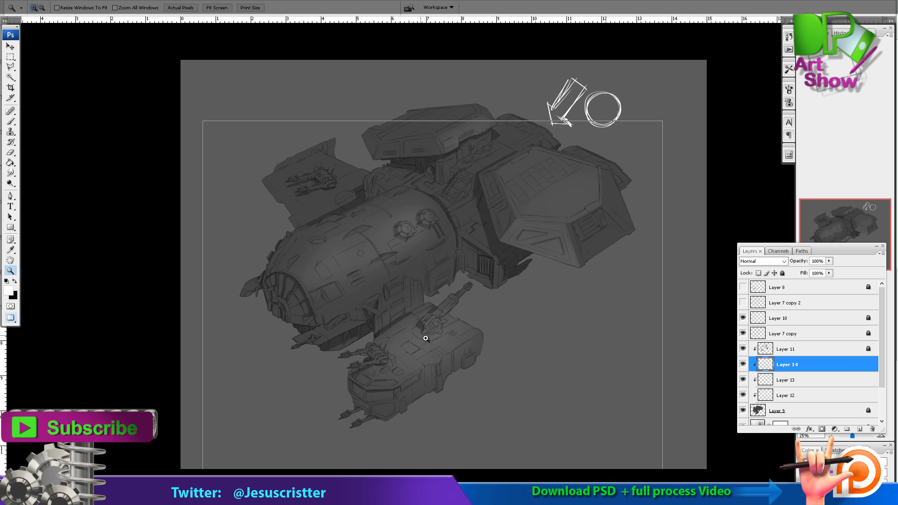
{"action": "left_click", "coordinate": [424, 337]}
{"action": "left_click", "coordinate": [424, 337]}
{"action": "key", "text": "e"}
{"action": "mouse_move", "coordinate": [434, 416]}
{"action": "left_mouse_down"}
{"action": "mouse_move", "coordinate": [407, 393]}
{"action": "mouse_move", "coordinate": [421, 361]}
{"action": "mouse_move", "coordinate": [444, 352]}
{"action": "mouse_move", "coordinate": [428, 398]}
{"action": "left_mouse_up"}
{"action": "left_click_drag", "start_coordinate": [429, 283], "coordinate": [469, 230]}
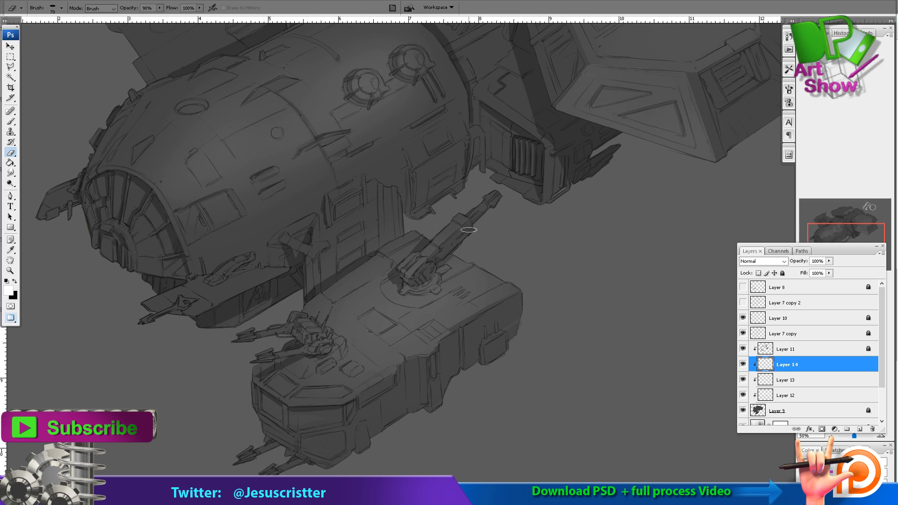
Add a new layer above Layer 11 for black brushwork at 100% brush opacity, and set the layer's opacity to 50%.
{"action": "key", "text": "z"}
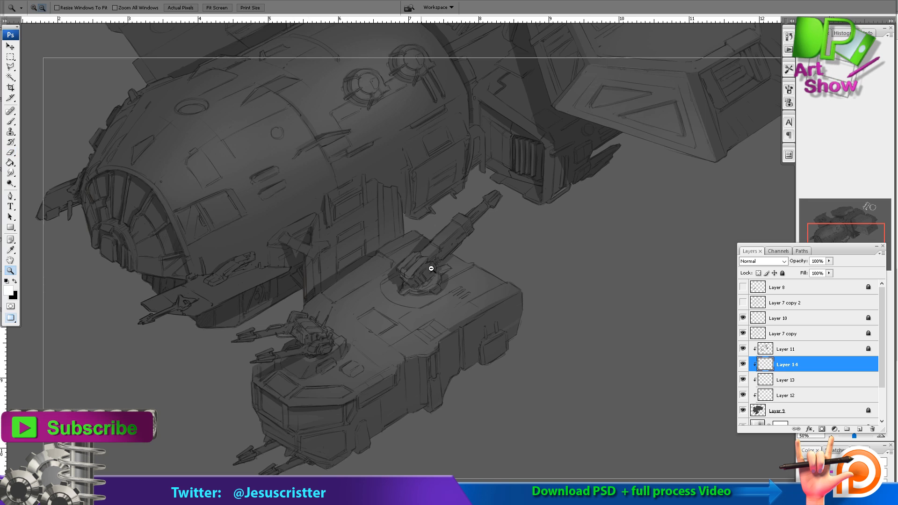
{"action": "left_click", "coordinate": [429, 267], "text": "alt"}
{"action": "left_click", "coordinate": [429, 266], "text": "alt"}
{"action": "left_click", "coordinate": [503, 205], "text": "alt"}
{"action": "left_click_drag", "start_coordinate": [589, 131], "coordinate": [252, 248]}
{"action": "left_click_drag", "start_coordinate": [381, 245], "coordinate": [176, 210]}
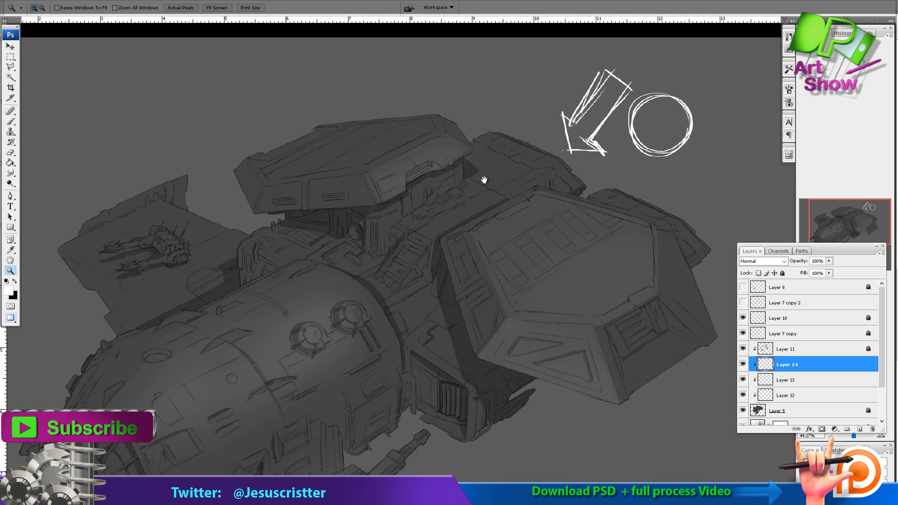
{"action": "left_click_drag", "start_coordinate": [490, 204], "coordinate": [527, 189]}
{"action": "left_click", "coordinate": [506, 201], "text": "alt"}
{"action": "left_click", "coordinate": [796, 351]}
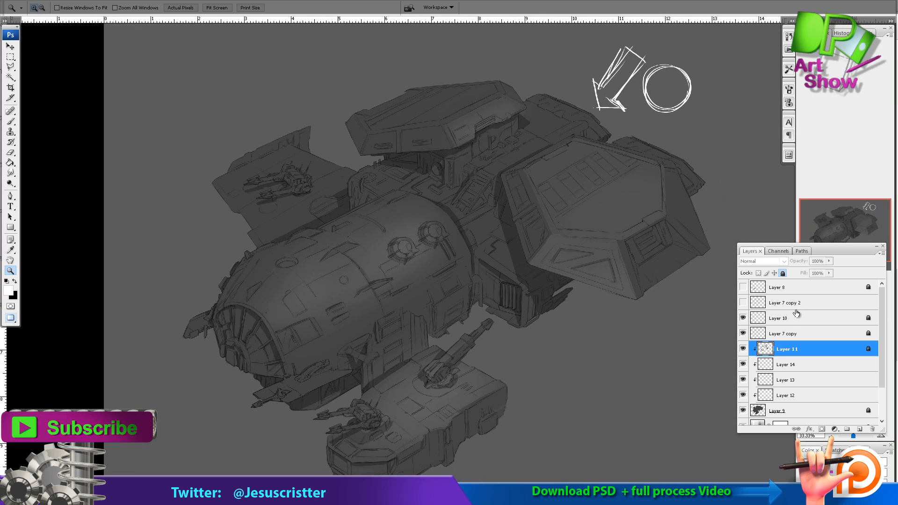
{"action": "mouse_move", "coordinate": [655, 273]}
{"action": "left_mouse_down"}
{"action": "mouse_move", "coordinate": [323, 174]}
{"action": "mouse_move", "coordinate": [312, 246]}
{"action": "left_mouse_up"}
{"action": "key", "text": "ctrl+alt+shift+n"}
{"action": "key", "text": "b"}
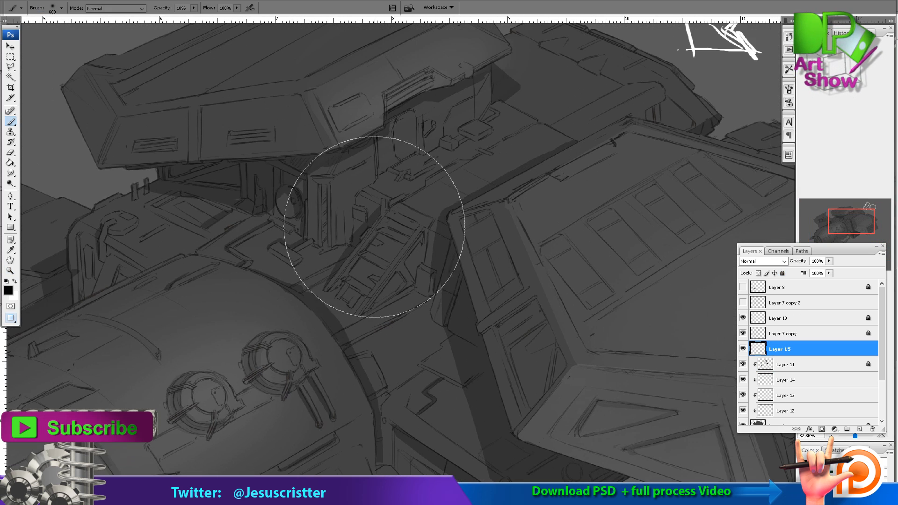
{"action": "key", "text": "0"}
{"action": "mouse_move", "coordinate": [373, 219]}
{"action": "left_mouse_down"}
{"action": "mouse_move", "coordinate": [353, 247]}
{"action": "mouse_move", "coordinate": [363, 214]}
{"action": "mouse_move", "coordinate": [357, 255]}
{"action": "left_mouse_up"}
{"action": "key", "text": "h"}
{"action": "key", "text": "5"}
Brush black shadow into the gap beside the large pod's inner corner.
{"action": "key", "text": "e"}
{"action": "key", "text": "b"}
{"action": "mouse_move", "coordinate": [429, 234]}
{"action": "left_mouse_down"}
{"action": "mouse_move", "coordinate": [419, 277]}
{"action": "mouse_move", "coordinate": [446, 272]}
{"action": "left_mouse_up"}
{"action": "key", "text": "e"}
{"action": "key", "text": "b"}
{"action": "left_click_drag", "start_coordinate": [395, 203], "coordinate": [264, 153]}
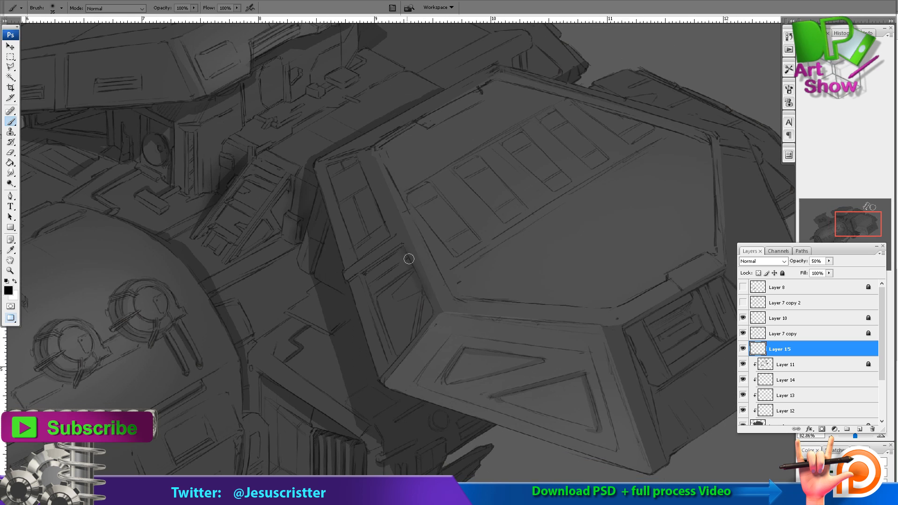
Paint black shadows along the bevel above the large pod's inner side panels and trim them with a smaller Eraser.
{"action": "left_click_drag", "start_coordinate": [409, 259], "coordinate": [429, 303]}
{"action": "key", "text": "e"}
{"action": "key", "text": "bracketleft"}
{"action": "key", "text": "bracketleft"}
{"action": "key", "text": "bracketleft"}
{"action": "left_click_drag", "start_coordinate": [410, 244], "coordinate": [439, 311]}
{"action": "key", "text": "b"}
{"action": "left_click_drag", "start_coordinate": [366, 170], "coordinate": [388, 236]}
{"action": "key", "text": "e"}
{"action": "left_click_drag", "start_coordinate": [362, 153], "coordinate": [392, 235]}
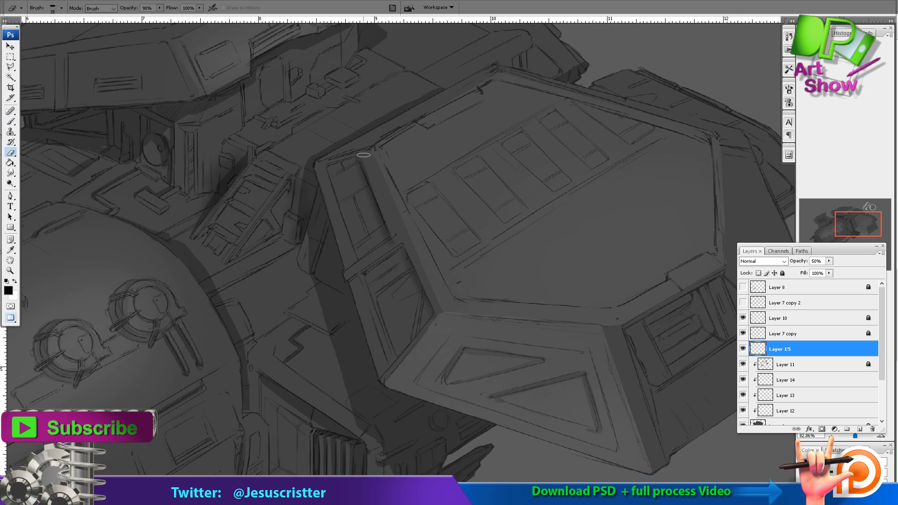
Brush black shadow into the recessed vent on the large pod's right front face.
{"action": "key", "text": "b"}
{"action": "mouse_move", "coordinate": [648, 314]}
{"action": "left_mouse_down"}
{"action": "mouse_move", "coordinate": [495, 272]}
{"action": "mouse_move", "coordinate": [550, 248]}
{"action": "mouse_move", "coordinate": [498, 287]}
{"action": "left_mouse_up"}
{"action": "key", "text": "e"}
{"action": "key", "text": "b"}
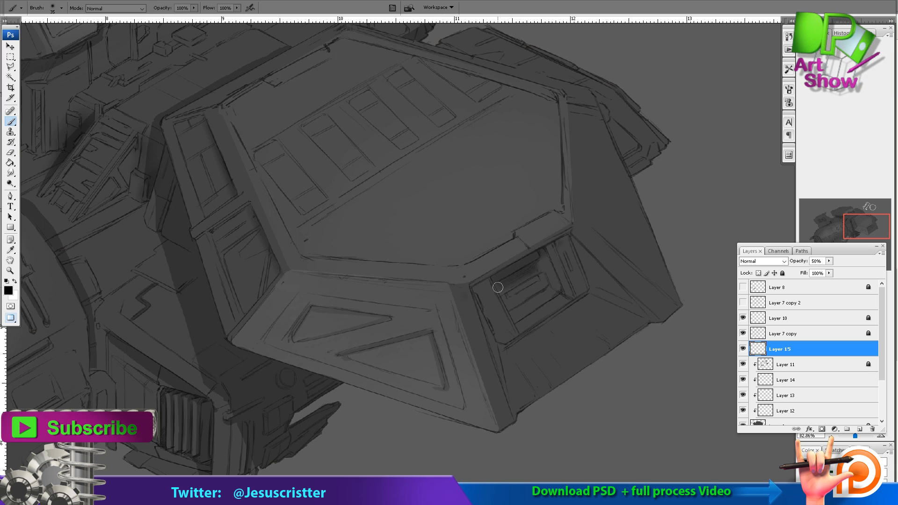
{"action": "key", "text": "e"}
{"action": "key", "text": "b"}
{"action": "mouse_move", "coordinate": [557, 255]}
{"action": "left_mouse_down"}
{"action": "mouse_move", "coordinate": [508, 245]}
{"action": "mouse_move", "coordinate": [540, 278]}
{"action": "left_mouse_up"}
Lower the opacity of Layer 15 to 32%.
{"action": "left_click", "coordinate": [582, 220], "text": "alt"}
{"action": "left_click", "coordinate": [583, 220], "text": "alt"}
{"action": "left_click", "coordinate": [583, 216], "text": "alt"}
{"action": "left_click", "coordinate": [585, 211], "text": "alt"}
{"action": "left_click", "coordinate": [582, 219], "text": "ctrl"}
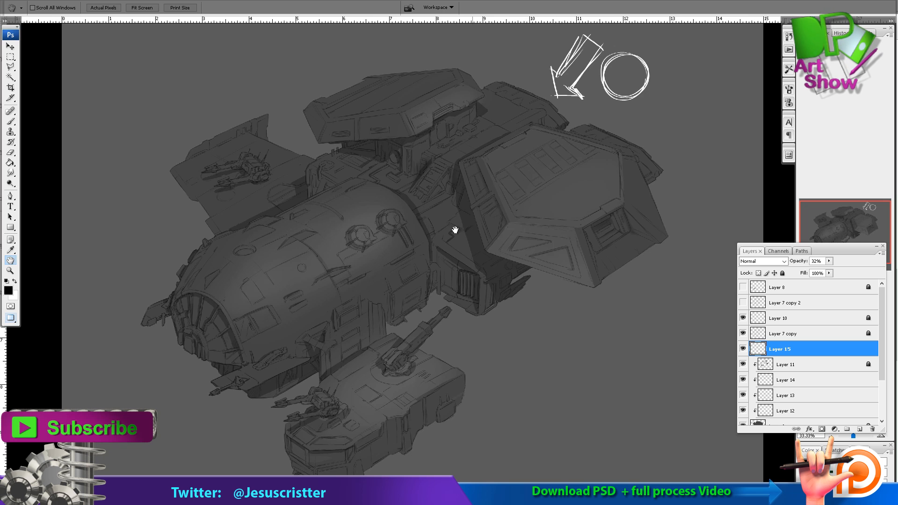
Brush black contact shadows on Layer 15 around the main hull's lower strut and the upper pod's underside.
{"action": "left_click_drag", "start_coordinate": [286, 181], "coordinate": [496, 408]}
{"action": "left_click_drag", "start_coordinate": [397, 201], "coordinate": [530, 108]}
{"action": "left_click_drag", "start_coordinate": [213, 188], "coordinate": [239, 219]}
{"action": "key", "text": "e"}
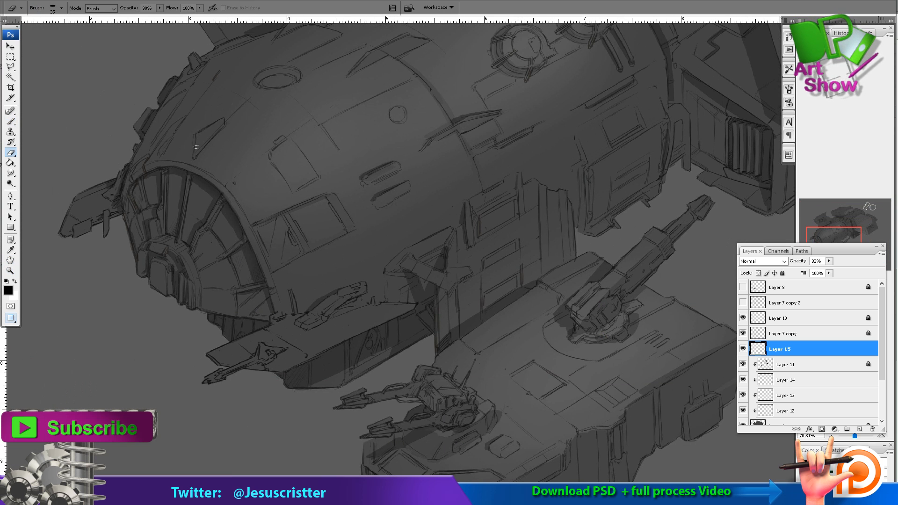
{"action": "key", "text": "b"}
{"action": "left_click_drag", "start_coordinate": [442, 266], "coordinate": [453, 235]}
{"action": "left_click_drag", "start_coordinate": [522, 212], "coordinate": [458, 167]}
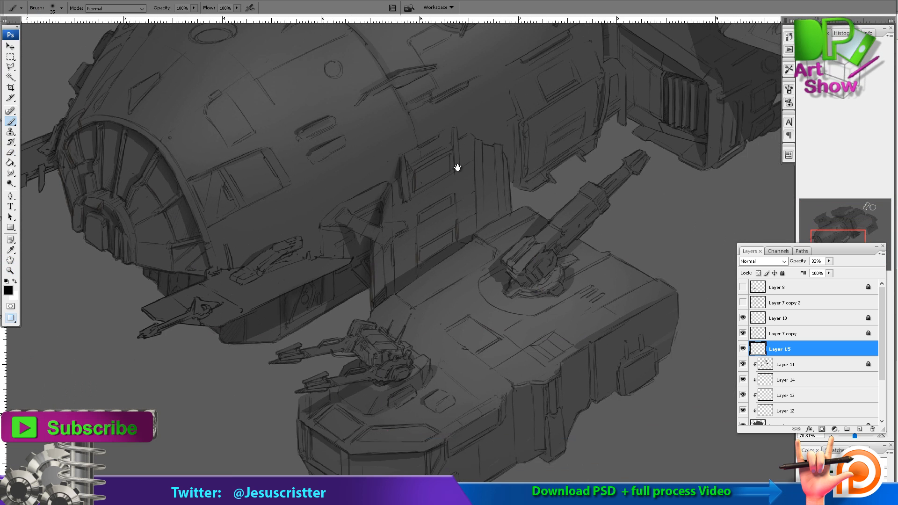
{"action": "left_click_drag", "start_coordinate": [372, 460], "coordinate": [405, 371]}
{"action": "left_click_drag", "start_coordinate": [366, 28], "coordinate": [425, 435]}
{"action": "left_click_drag", "start_coordinate": [415, 147], "coordinate": [299, 213]}
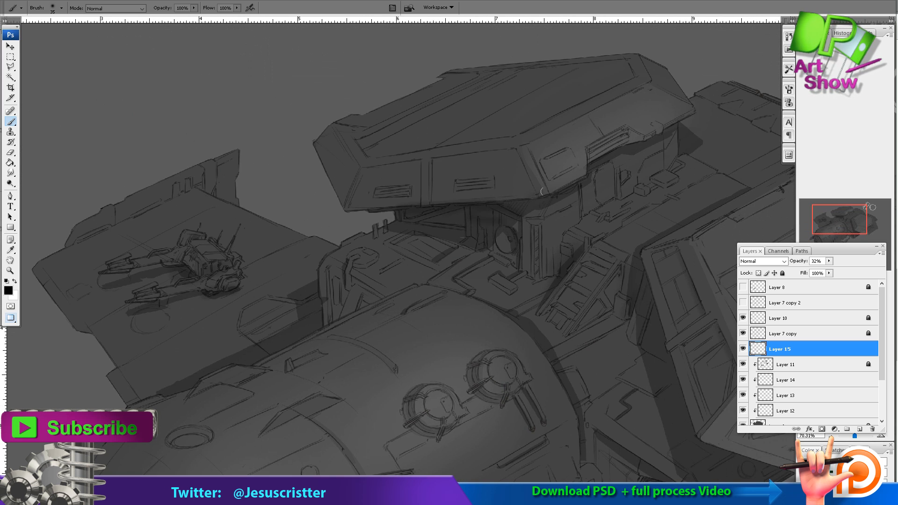
{"action": "left_click_drag", "start_coordinate": [719, 107], "coordinate": [558, 124]}
{"action": "left_click", "coordinate": [581, 188], "text": "alt"}
{"action": "left_click", "coordinate": [580, 189], "text": "alt"}
{"action": "left_click", "coordinate": [580, 189], "text": "alt"}
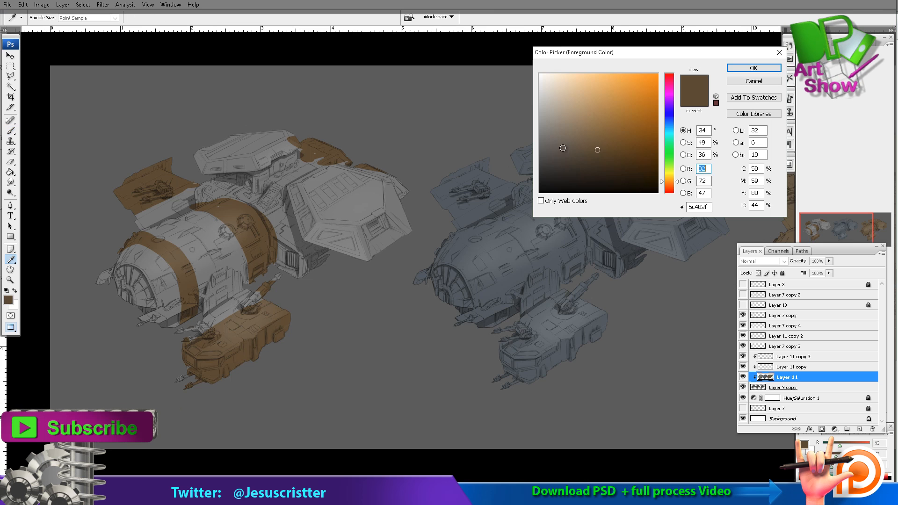
Choose a dark grey foreground color and paint the first ship's nose and the section behind its rear orange band.
{"action": "key", "text": "Return"}
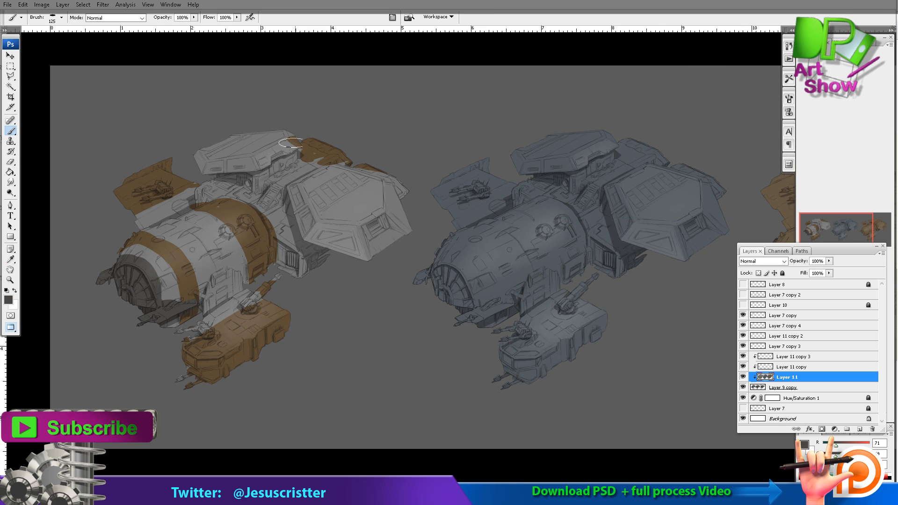
{"action": "key", "text": "bracketleft"}
{"action": "key", "text": "bracketleft"}
{"action": "key", "text": "bracketleft"}
{"action": "key", "text": "bracketleft"}
{"action": "mouse_move", "coordinate": [280, 222]}
{"action": "left_mouse_down"}
{"action": "mouse_move", "coordinate": [280, 274]}
{"action": "mouse_move", "coordinate": [299, 241]}
{"action": "mouse_move", "coordinate": [271, 209]}
{"action": "mouse_move", "coordinate": [203, 200]}
{"action": "mouse_move", "coordinate": [248, 189]}
{"action": "left_mouse_up"}
Paint the second ship's nose and lower gun platform dark grey with the brush.
{"action": "left_click_drag", "start_coordinate": [443, 140], "coordinate": [349, 158]}
{"action": "key", "text": "bracketright"}
{"action": "key", "text": "bracketright"}
{"action": "key", "text": "bracketright"}
{"action": "key", "text": "bracketright"}
{"action": "left_click_drag", "start_coordinate": [471, 340], "coordinate": [532, 366]}
{"action": "mouse_move", "coordinate": [364, 284]}
{"action": "left_mouse_down"}
{"action": "mouse_move", "coordinate": [378, 321]}
{"action": "mouse_move", "coordinate": [320, 301]}
{"action": "mouse_move", "coordinate": [396, 321]}
{"action": "left_mouse_up"}
Choose a dark blue foreground color and paint a stripe along the second ship's hull and rear section.
{"action": "left_click", "coordinate": [8, 301]}
{"action": "left_click", "coordinate": [732, 71]}
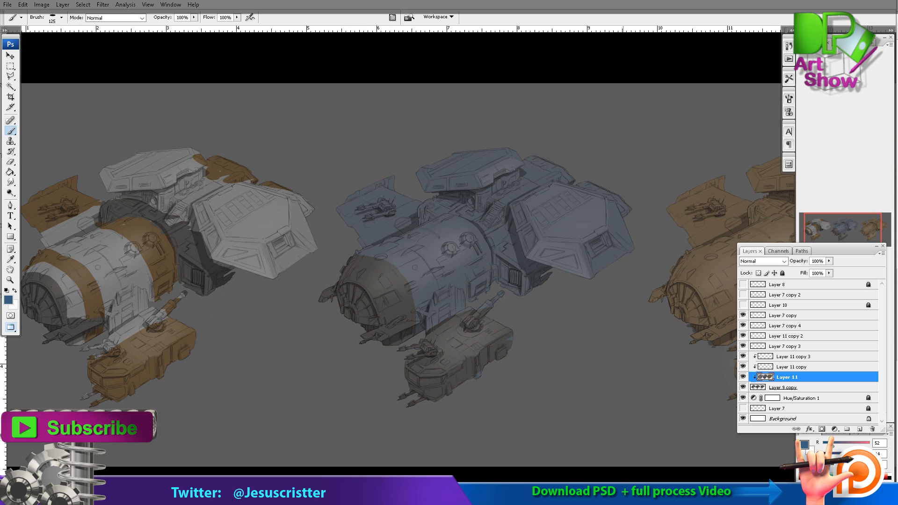
{"action": "key", "text": "ctrl+z"}
{"action": "left_click", "coordinate": [9, 301]}
{"action": "left_click", "coordinate": [599, 175]}
{"action": "left_click", "coordinate": [754, 68]}
{"action": "mouse_move", "coordinate": [481, 242]}
{"action": "left_mouse_down"}
{"action": "mouse_move", "coordinate": [406, 278]}
{"action": "mouse_move", "coordinate": [463, 232]}
{"action": "left_mouse_up"}
{"action": "left_click_drag", "start_coordinate": [456, 224], "coordinate": [563, 166]}
{"action": "left_click_drag", "start_coordinate": [569, 187], "coordinate": [594, 188]}
Paint a paler grey patch around the domed turrets on the second ship's hull.
{"action": "left_click_drag", "start_coordinate": [495, 227], "coordinate": [453, 224]}
{"action": "left_click", "coordinate": [445, 229], "text": "alt"}
{"action": "mouse_move", "coordinate": [456, 230]}
{"action": "left_mouse_down"}
{"action": "mouse_move", "coordinate": [447, 229]}
{"action": "mouse_move", "coordinate": [473, 234]}
{"action": "left_mouse_up"}
{"action": "left_click_drag", "start_coordinate": [563, 222], "coordinate": [536, 221]}
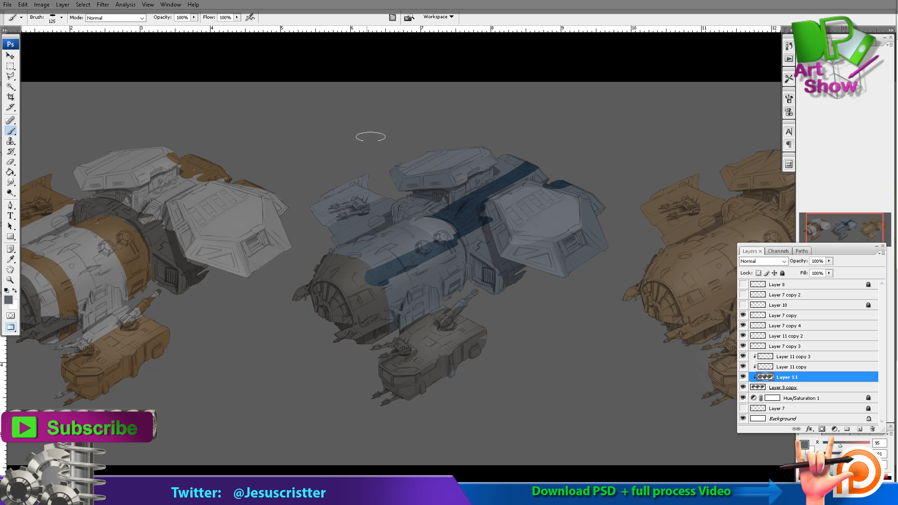
Swap the foreground and background colors and paint pale grey over the second ship's wing and lower platform.
{"action": "key", "text": "x"}
{"action": "left_click", "coordinate": [327, 199], "text": "alt"}
{"action": "mouse_move", "coordinate": [363, 188]}
{"action": "left_mouse_down"}
{"action": "mouse_move", "coordinate": [313, 206]}
{"action": "mouse_move", "coordinate": [369, 199]}
{"action": "left_mouse_up"}
{"action": "mouse_move", "coordinate": [495, 307]}
{"action": "left_mouse_down"}
{"action": "mouse_move", "coordinate": [485, 301]}
{"action": "mouse_move", "coordinate": [394, 390]}
{"action": "left_mouse_up"}
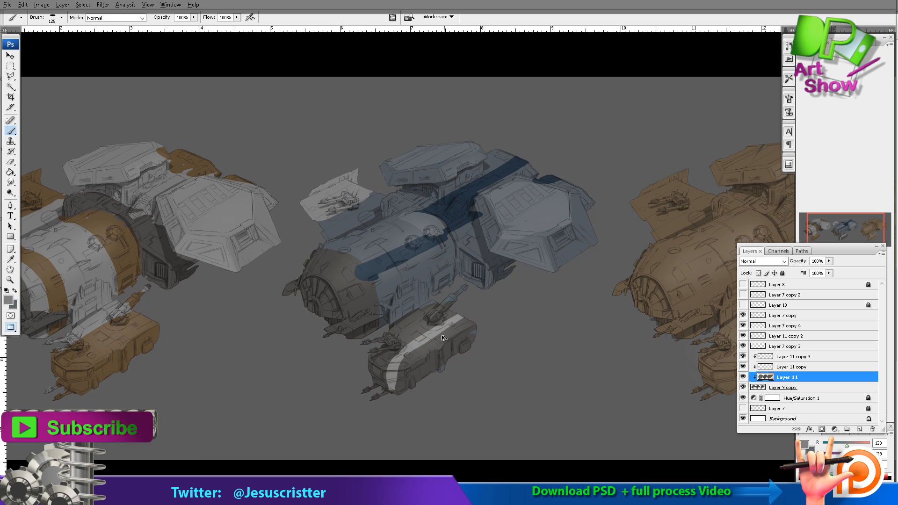
{"action": "left_click_drag", "start_coordinate": [460, 322], "coordinate": [383, 361]}
{"action": "left_click_drag", "start_coordinate": [383, 360], "coordinate": [384, 393]}
{"action": "left_click_drag", "start_coordinate": [416, 347], "coordinate": [424, 378]}
Try to color the third ship dark red with a larger brush.
{"action": "mouse_move", "coordinate": [624, 215]}
{"action": "left_mouse_down"}
{"action": "mouse_move", "coordinate": [330, 168]}
{"action": "mouse_move", "coordinate": [393, 174]}
{"action": "left_mouse_up"}
{"action": "left_click", "coordinate": [9, 301]}
{"action": "left_click", "coordinate": [620, 137]}
{"action": "left_click", "coordinate": [747, 69]}
{"action": "key", "text": "bracketright"}
{"action": "key", "text": "bracketright"}
{"action": "key", "text": "bracketright"}
{"action": "key", "text": "bracketright"}
{"action": "key", "text": "ctrl+z"}
Choose a dark green foreground color and paint the third ship's nose, hull top, rear section and lower platform side.
{"action": "left_click", "coordinate": [9, 300]}
{"action": "left_click", "coordinate": [669, 156]}
{"action": "left_click", "coordinate": [580, 161]}
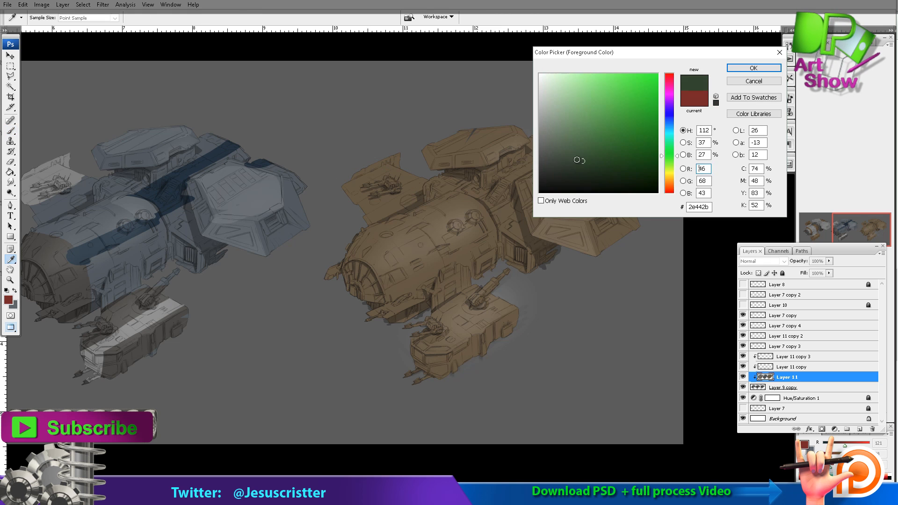
{"action": "left_click", "coordinate": [752, 69]}
{"action": "mouse_move", "coordinate": [358, 300]}
{"action": "left_mouse_down"}
{"action": "mouse_move", "coordinate": [374, 318]}
{"action": "mouse_move", "coordinate": [431, 258]}
{"action": "left_mouse_up"}
{"action": "mouse_move", "coordinate": [467, 201]}
{"action": "left_mouse_down"}
{"action": "mouse_move", "coordinate": [383, 237]}
{"action": "mouse_move", "coordinate": [559, 143]}
{"action": "mouse_move", "coordinate": [616, 164]}
{"action": "left_mouse_up"}
{"action": "left_click_drag", "start_coordinate": [547, 171], "coordinate": [510, 208]}
{"action": "mouse_move", "coordinate": [499, 324]}
{"action": "left_mouse_down"}
{"action": "mouse_move", "coordinate": [440, 379]}
{"action": "mouse_move", "coordinate": [499, 335]}
{"action": "left_mouse_up"}
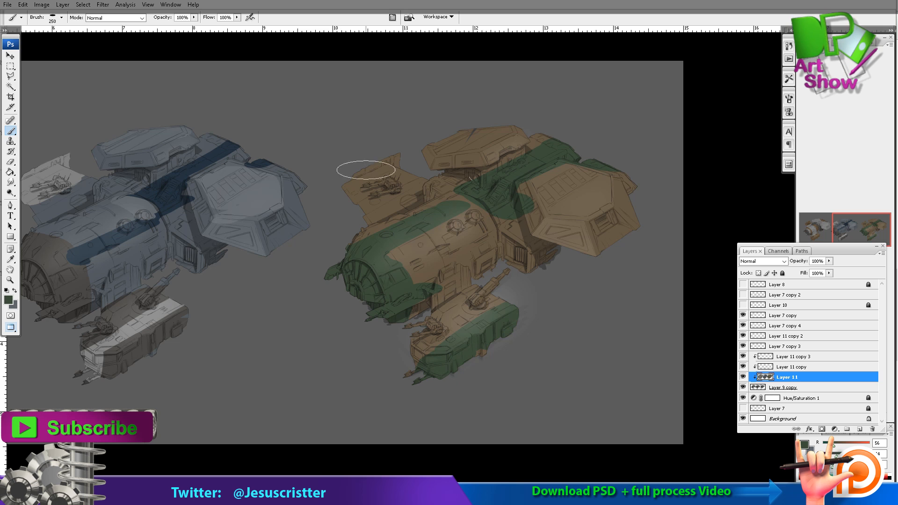
Paint the third ship's wing dark green with a smaller brush.
{"action": "key", "text": "bracketleft"}
{"action": "key", "text": "bracketleft"}
{"action": "key", "text": "bracketleft"}
{"action": "key", "text": "bracketleft"}
{"action": "mouse_move", "coordinate": [366, 170]}
{"action": "left_mouse_down"}
{"action": "mouse_move", "coordinate": [391, 175]}
{"action": "mouse_move", "coordinate": [407, 205]}
{"action": "left_mouse_up"}
Cover the rest of the third ship's wing with dark green.
{"action": "left_click_drag", "start_coordinate": [330, 203], "coordinate": [568, 166]}
{"action": "key", "text": "o"}
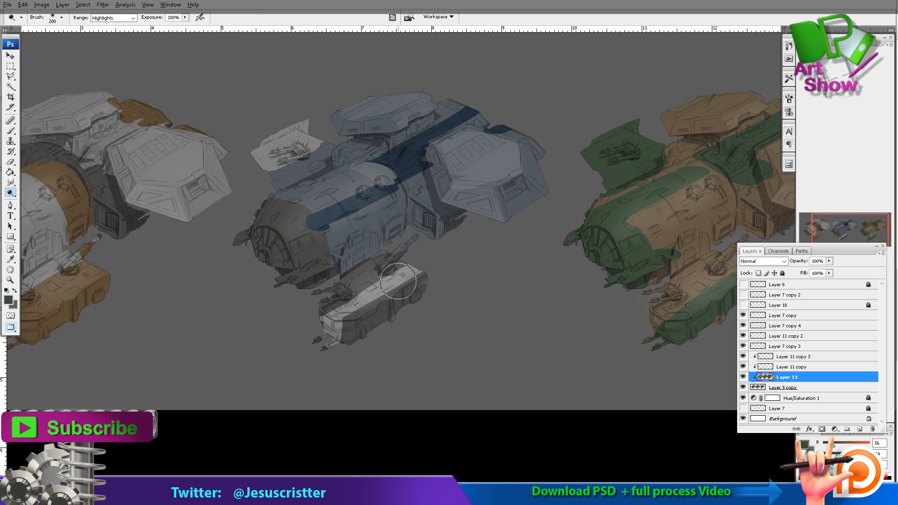
{"action": "key", "text": "b"}
Sample pale grey from the second ship's lower platform and paint the third ship's two engine top panels with a smaller brush.
{"action": "left_click", "coordinate": [400, 275], "text": "alt"}
{"action": "left_click_drag", "start_coordinate": [722, 207], "coordinate": [516, 173]}
{"action": "left_click", "coordinate": [515, 175], "text": "ctrl"}
{"action": "key", "text": "bracketleft"}
{"action": "key", "text": "bracketleft"}
{"action": "key", "text": "bracketleft"}
{"action": "mouse_move", "coordinate": [476, 203]}
{"action": "left_mouse_down"}
{"action": "mouse_move", "coordinate": [506, 233]}
{"action": "mouse_move", "coordinate": [561, 223]}
{"action": "mouse_move", "coordinate": [483, 188]}
{"action": "left_mouse_up"}
{"action": "left_click_drag", "start_coordinate": [449, 159], "coordinate": [472, 182]}
{"action": "mouse_move", "coordinate": [406, 160]}
{"action": "left_mouse_down"}
{"action": "mouse_move", "coordinate": [367, 172]}
{"action": "mouse_move", "coordinate": [453, 159]}
{"action": "mouse_move", "coordinate": [448, 164]}
{"action": "left_mouse_up"}
Try to paint pale grey details on the third ship's nose frame, and undo those strokes.
{"action": "left_click_drag", "start_coordinate": [340, 182], "coordinate": [323, 158]}
{"action": "left_click_drag", "start_coordinate": [239, 334], "coordinate": [233, 308]}
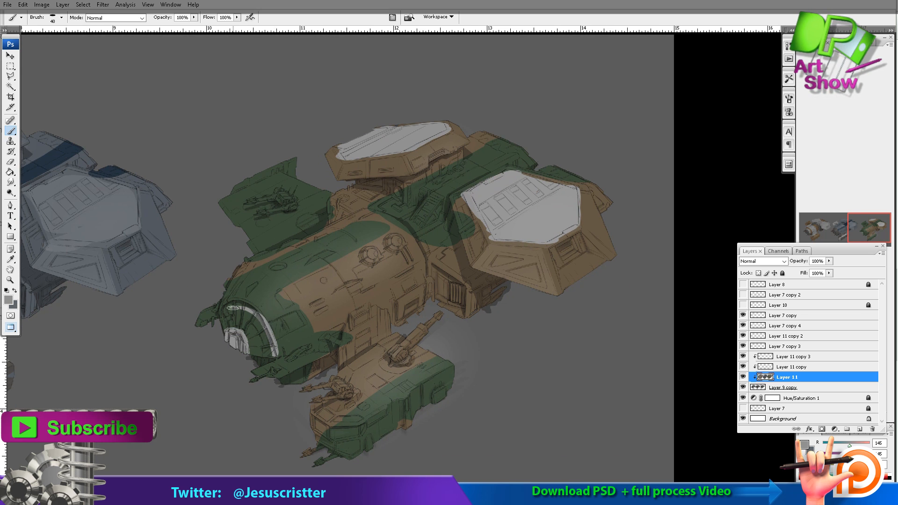
{"action": "key", "text": "ctrl+alt+z"}
{"action": "key", "text": "ctrl+alt+z"}
{"action": "key", "text": "ctrl+alt+z"}
{"action": "key", "text": "ctrl+alt+z"}
Add a new clipped layer above Layer 11 and paint the third ship's nose fins and outer wing edge pale grey.
{"action": "left_click", "coordinate": [860, 429]}
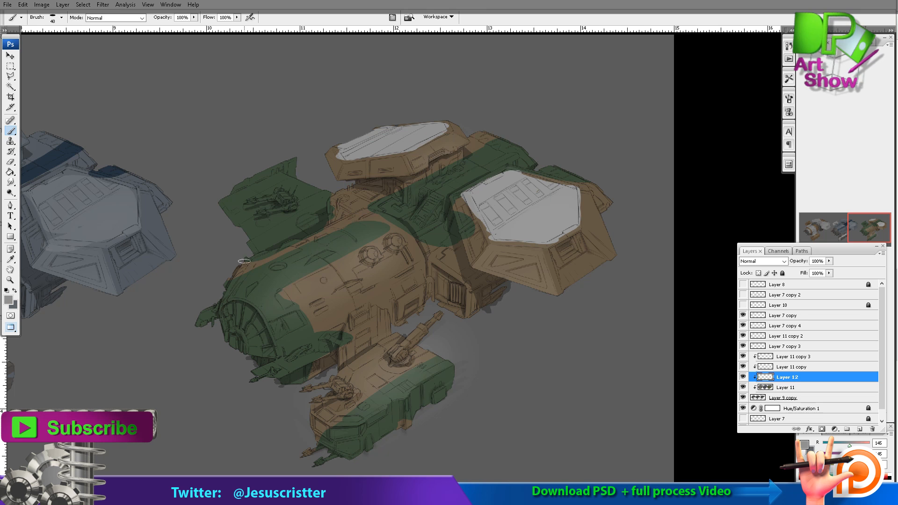
{"action": "left_click_drag", "start_coordinate": [313, 355], "coordinate": [275, 371]}
{"action": "left_click_drag", "start_coordinate": [269, 176], "coordinate": [294, 166]}
{"action": "left_click_drag", "start_coordinate": [332, 370], "coordinate": [299, 338]}
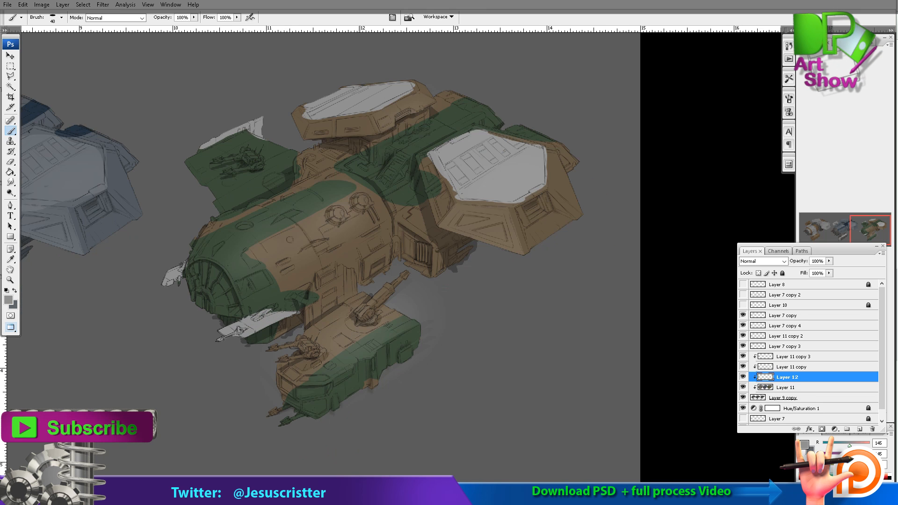
Reset the colors to default and set the foreground color to dark grey 2e2e2e.
{"action": "left_click_drag", "start_coordinate": [299, 299], "coordinate": [683, 252]}
{"action": "left_click_drag", "start_coordinate": [395, 241], "coordinate": [791, 264]}
{"action": "key", "text": "d"}
{"action": "key", "text": "x"}
{"action": "left_click", "coordinate": [9, 301]}
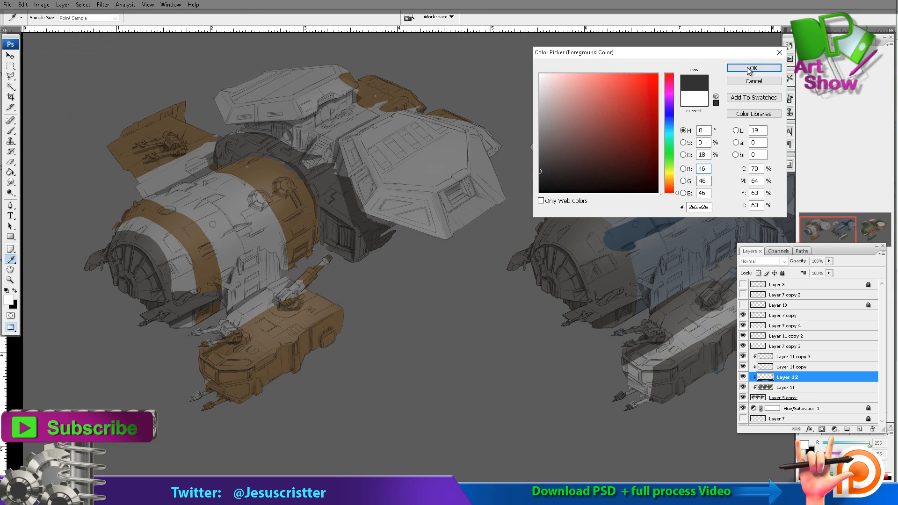
{"action": "left_click", "coordinate": [753, 65]}
Paint the second ship's platform turret, nose fins, nose frame and wing gun dark grey.
{"action": "left_click_drag", "start_coordinate": [625, 205], "coordinate": [379, 205]}
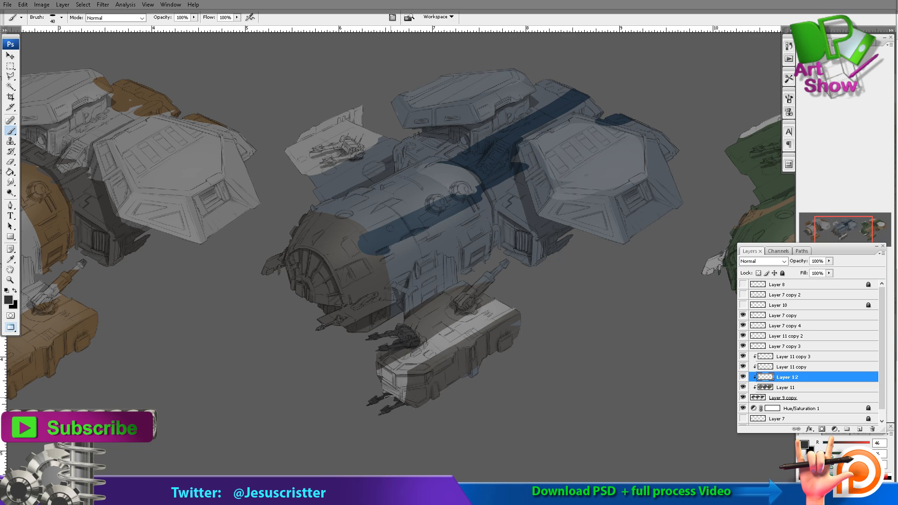
{"action": "mouse_move", "coordinate": [460, 305]}
{"action": "left_mouse_down"}
{"action": "mouse_move", "coordinate": [503, 268]}
{"action": "mouse_move", "coordinate": [464, 306]}
{"action": "left_mouse_up"}
{"action": "left_click_drag", "start_coordinate": [324, 323], "coordinate": [382, 309]}
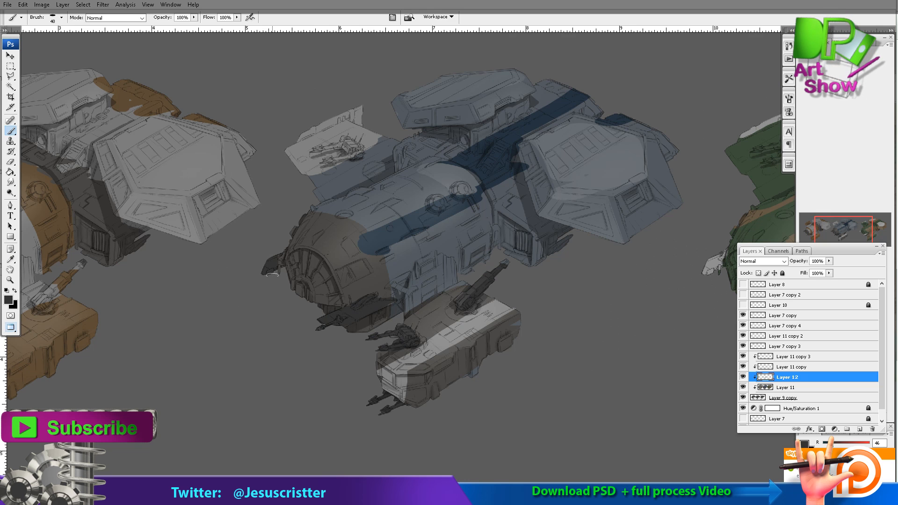
{"action": "left_click_drag", "start_coordinate": [306, 281], "coordinate": [300, 279]}
{"action": "mouse_move", "coordinate": [347, 304]}
{"action": "left_mouse_down"}
{"action": "mouse_move", "coordinate": [316, 252]}
{"action": "mouse_move", "coordinate": [323, 211]}
{"action": "left_mouse_up"}
{"action": "mouse_move", "coordinate": [346, 264]}
{"action": "left_mouse_down"}
{"action": "mouse_move", "coordinate": [368, 255]}
{"action": "mouse_move", "coordinate": [382, 276]}
{"action": "mouse_move", "coordinate": [364, 232]}
{"action": "left_mouse_up"}
{"action": "left_click_drag", "start_coordinate": [386, 168], "coordinate": [380, 183]}
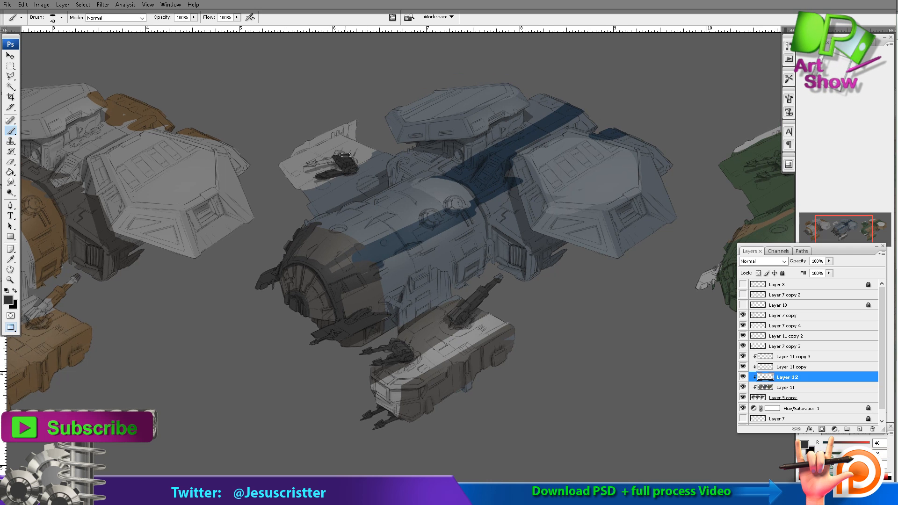
Paint the second ship's engine housings dark grey around their blue top panels, including the rear pod behind them.
{"action": "left_click_drag", "start_coordinate": [517, 165], "coordinate": [540, 216]}
{"action": "left_click_drag", "start_coordinate": [541, 216], "coordinate": [529, 161]}
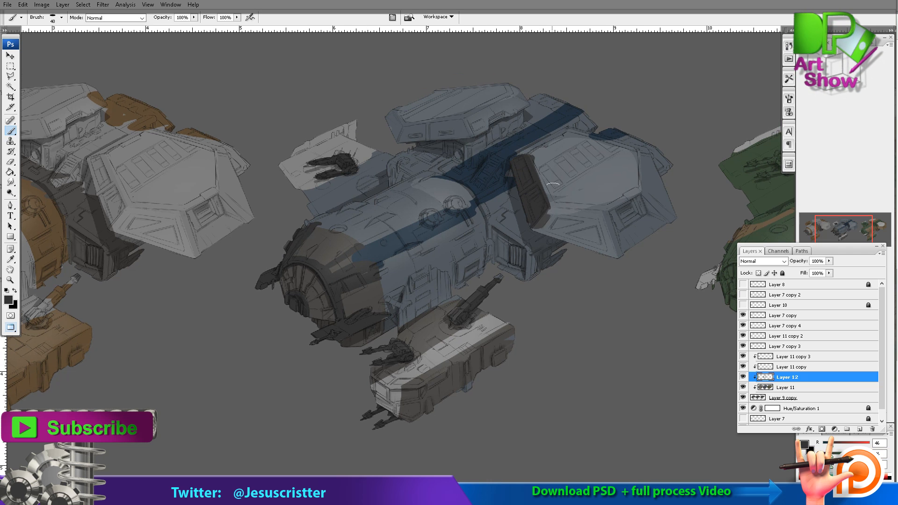
{"action": "mouse_move", "coordinate": [559, 235]}
{"action": "left_mouse_down"}
{"action": "mouse_move", "coordinate": [597, 220]}
{"action": "mouse_move", "coordinate": [526, 180]}
{"action": "mouse_move", "coordinate": [576, 135]}
{"action": "mouse_move", "coordinate": [669, 210]}
{"action": "mouse_move", "coordinate": [622, 208]}
{"action": "mouse_move", "coordinate": [665, 248]}
{"action": "left_mouse_up"}
{"action": "mouse_move", "coordinate": [390, 112]}
{"action": "left_mouse_down"}
{"action": "mouse_move", "coordinate": [468, 127]}
{"action": "mouse_move", "coordinate": [497, 114]}
{"action": "mouse_move", "coordinate": [517, 89]}
{"action": "mouse_move", "coordinate": [591, 120]}
{"action": "left_mouse_up"}
{"action": "mouse_move", "coordinate": [600, 130]}
{"action": "left_mouse_down"}
{"action": "mouse_move", "coordinate": [639, 139]}
{"action": "mouse_move", "coordinate": [666, 169]}
{"action": "left_mouse_up"}
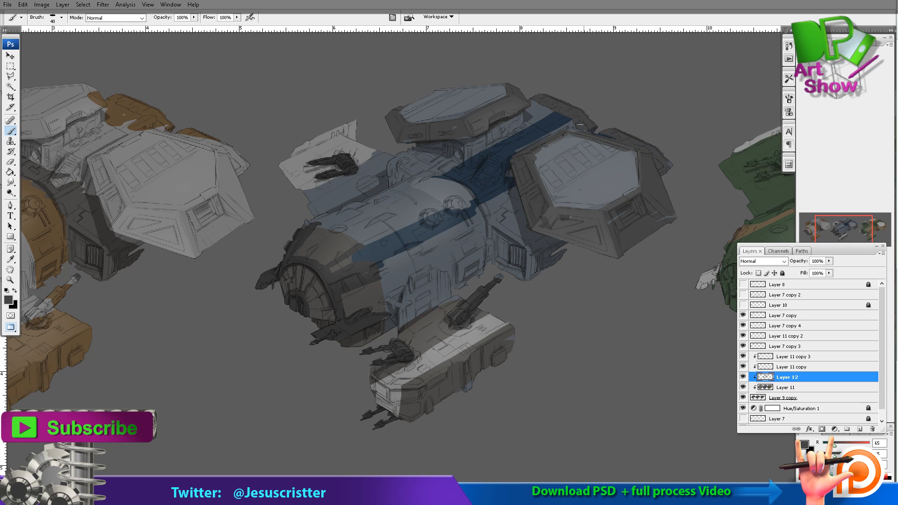
Paint the first ship's engine top panels, wing gun and lower platform trim dark grey.
{"action": "mouse_move", "coordinate": [116, 189]}
{"action": "left_mouse_down"}
{"action": "mouse_move", "coordinate": [375, 196]}
{"action": "mouse_move", "coordinate": [374, 152]}
{"action": "mouse_move", "coordinate": [473, 208]}
{"action": "mouse_move", "coordinate": [398, 154]}
{"action": "left_mouse_up"}
{"action": "left_click_drag", "start_coordinate": [457, 189], "coordinate": [470, 150]}
{"action": "mouse_move", "coordinate": [328, 112]}
{"action": "left_mouse_down"}
{"action": "mouse_move", "coordinate": [262, 105]}
{"action": "mouse_move", "coordinate": [259, 130]}
{"action": "left_mouse_up"}
{"action": "left_click_drag", "start_coordinate": [333, 287], "coordinate": [284, 330]}
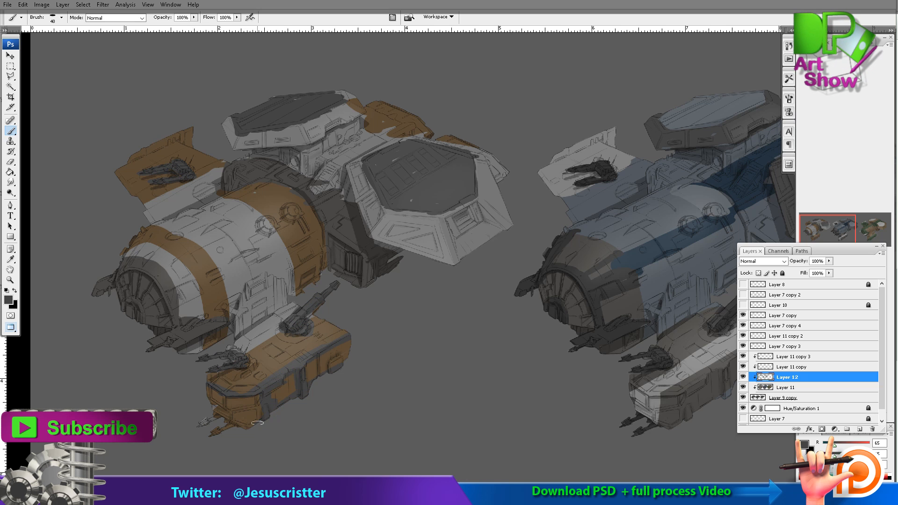
Paint light grey over the orange front stripe on the first ship's hull.
{"action": "key", "text": "z"}
{"action": "key", "text": "ctrl+minus"}
{"action": "key", "text": "ctrl+minus"}
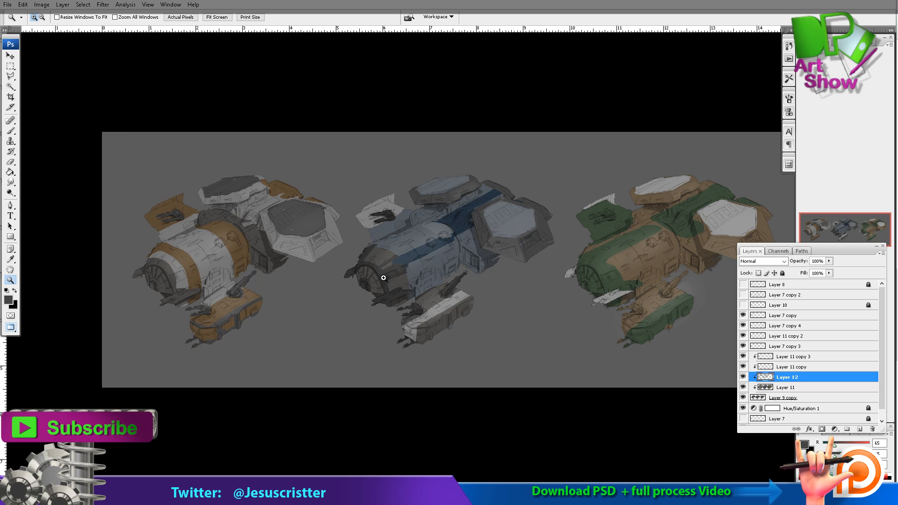
{"action": "left_click", "coordinate": [233, 264]}
{"action": "left_click", "coordinate": [237, 261]}
{"action": "left_click", "coordinate": [228, 283], "text": "alt"}
{"action": "left_click", "coordinate": [224, 286]}
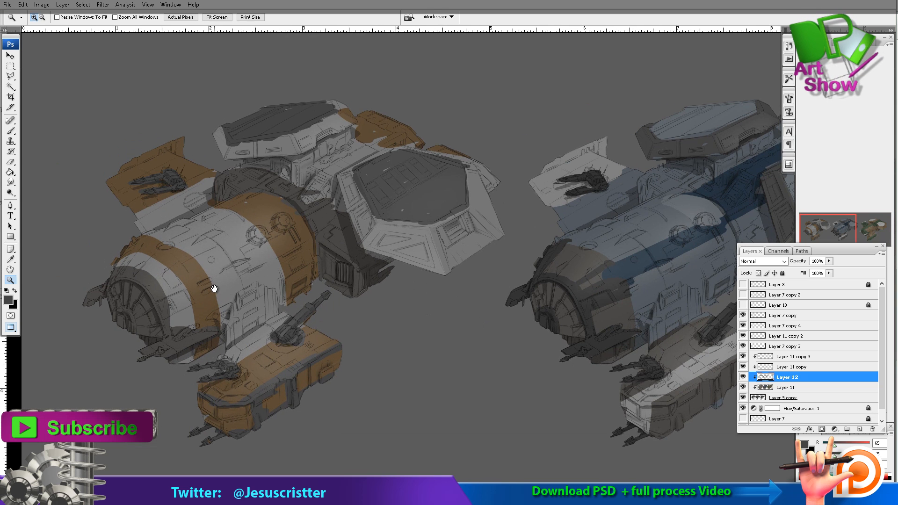
{"action": "key", "text": "b"}
{"action": "left_click", "coordinate": [218, 287], "text": "alt"}
{"action": "mouse_move", "coordinate": [206, 277]}
{"action": "left_mouse_down"}
{"action": "mouse_move", "coordinate": [212, 313]}
{"action": "mouse_move", "coordinate": [149, 236]}
{"action": "left_mouse_up"}
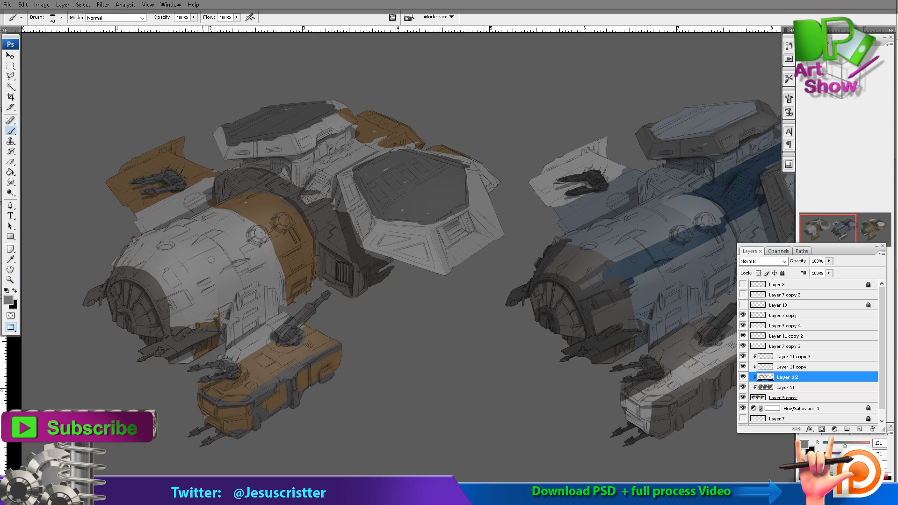
{"action": "left_click_drag", "start_coordinate": [135, 270], "coordinate": [183, 325]}
Paint a darker panel on the first ship's hull at 50% opacity, and darken its engine connector, domes and orange band edge.
{"action": "key", "text": "5"}
{"action": "left_click_drag", "start_coordinate": [193, 256], "coordinate": [232, 255]}
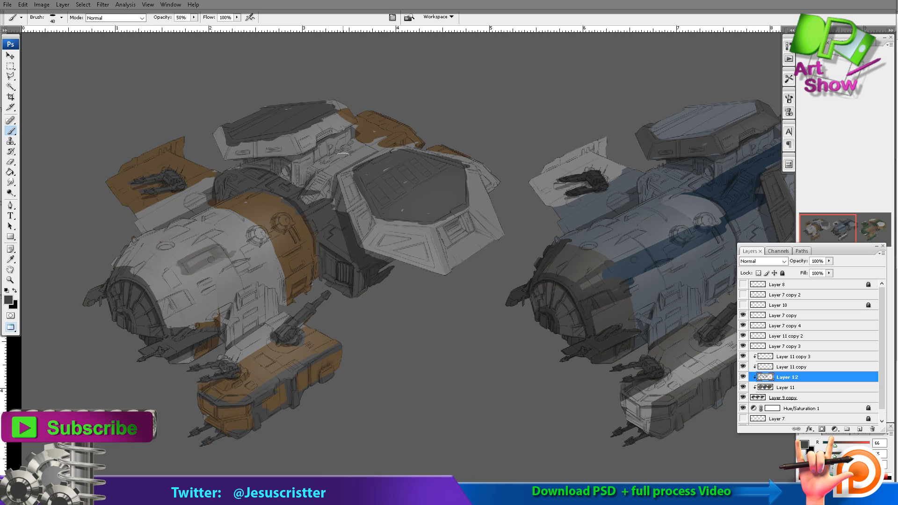
{"action": "mouse_move", "coordinate": [348, 152]}
{"action": "left_mouse_down"}
{"action": "mouse_move", "coordinate": [308, 200]}
{"action": "mouse_move", "coordinate": [288, 161]}
{"action": "left_mouse_up"}
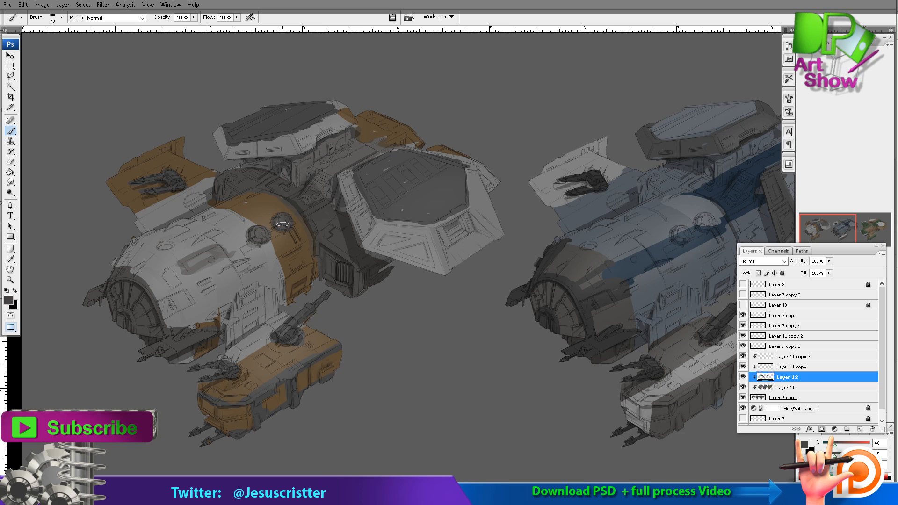
{"action": "left_click_drag", "start_coordinate": [278, 260], "coordinate": [285, 313]}
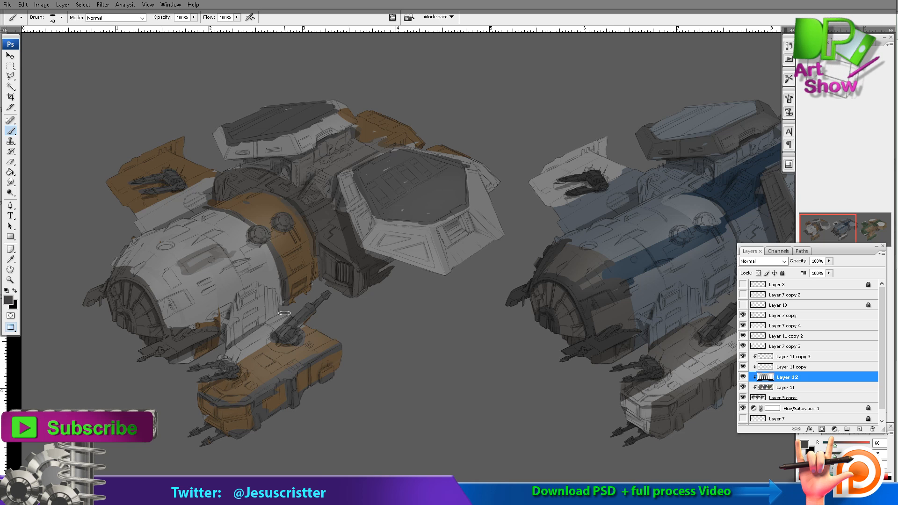
Fill in the second ship's near engine housing and paint the vent frame below it dark grey.
{"action": "left_click", "coordinate": [583, 203], "text": "alt"}
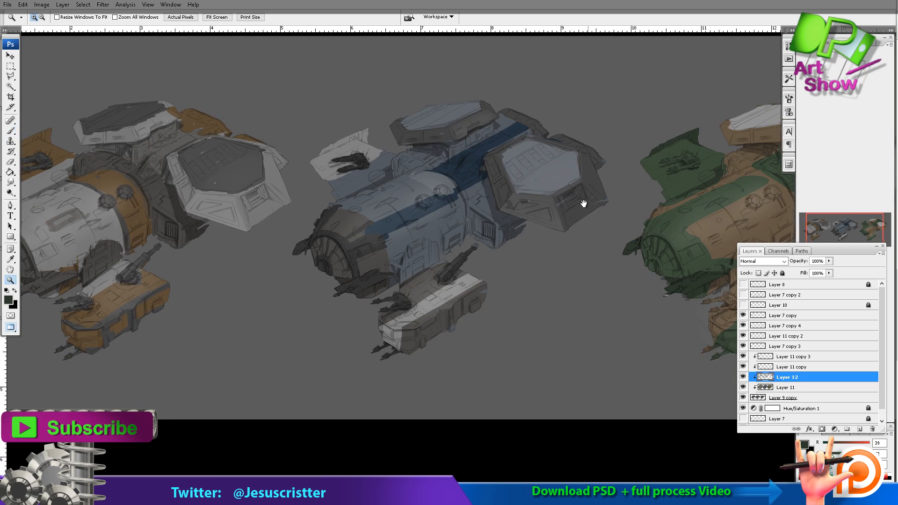
{"action": "left_click", "coordinate": [512, 232], "text": "alt"}
{"action": "left_click", "coordinate": [496, 230]}
{"action": "left_click", "coordinate": [496, 231]}
{"action": "left_click", "coordinate": [496, 231]}
{"action": "left_click_drag", "start_coordinate": [497, 283], "coordinate": [487, 272]}
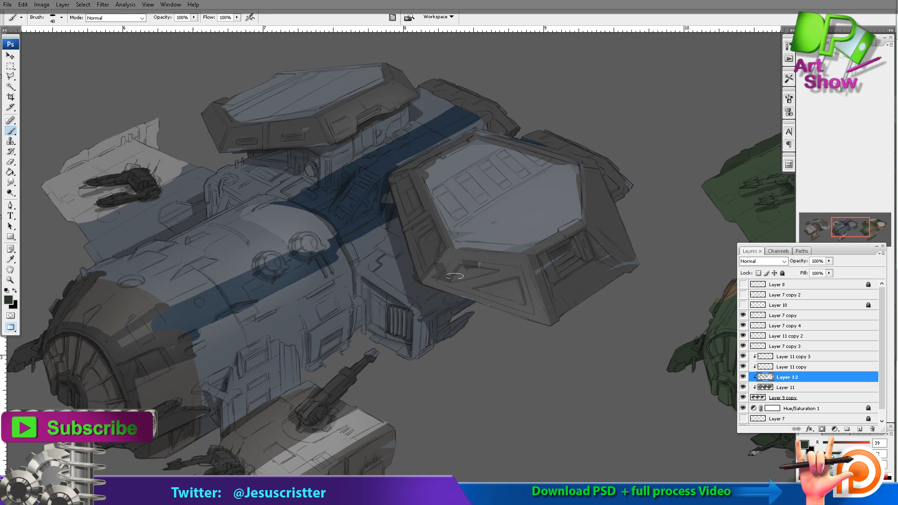
{"action": "left_click", "coordinate": [450, 277], "text": "alt"}
{"action": "mouse_move", "coordinate": [415, 354]}
{"action": "left_mouse_down"}
{"action": "mouse_move", "coordinate": [417, 312]}
{"action": "mouse_move", "coordinate": [364, 296]}
{"action": "mouse_move", "coordinate": [409, 318]}
{"action": "left_mouse_up"}
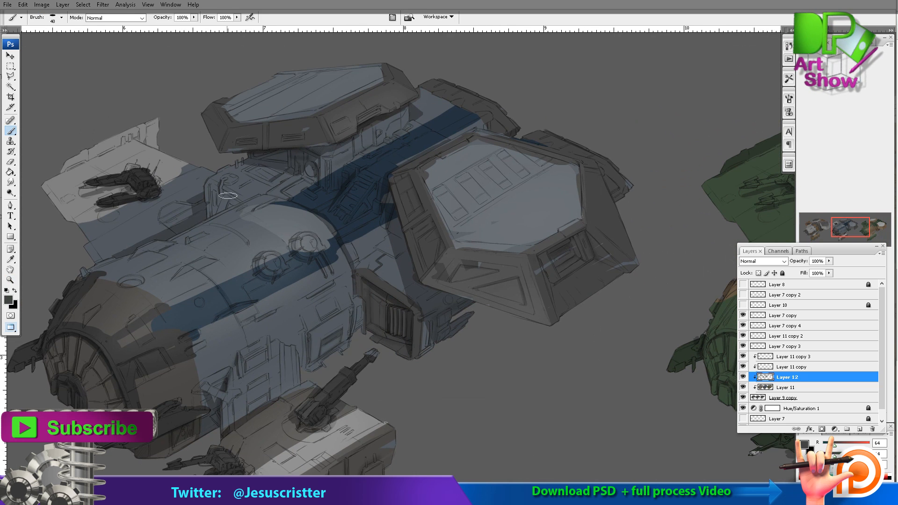
Paint the second ship's pipes behind the hull, hull domes and lower side panels dark grey.
{"action": "left_click_drag", "start_coordinate": [248, 185], "coordinate": [315, 144]}
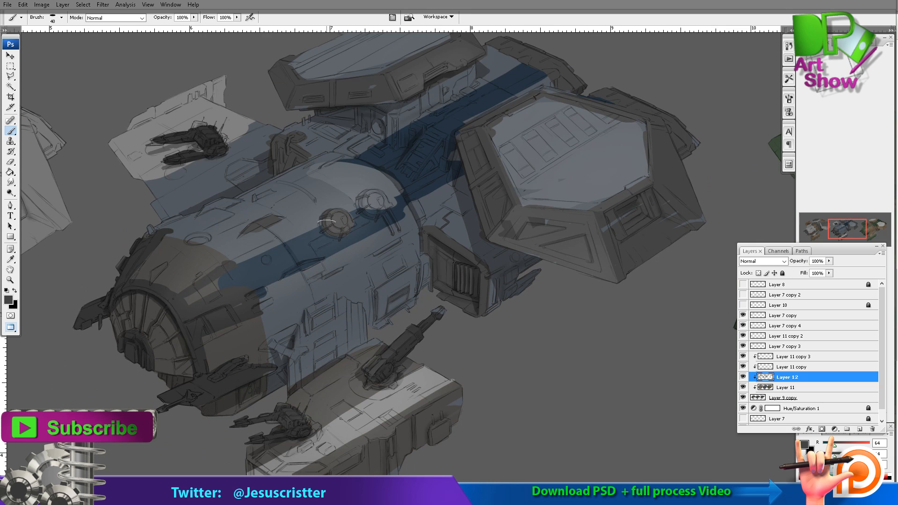
{"action": "left_click_drag", "start_coordinate": [369, 200], "coordinate": [377, 209]}
{"action": "mouse_move", "coordinate": [368, 270]}
{"action": "left_mouse_down"}
{"action": "mouse_move", "coordinate": [371, 237]}
{"action": "mouse_move", "coordinate": [360, 311]}
{"action": "mouse_move", "coordinate": [369, 308]}
{"action": "left_mouse_up"}
{"action": "mouse_move", "coordinate": [303, 302]}
{"action": "left_mouse_down"}
{"action": "mouse_move", "coordinate": [296, 344]}
{"action": "mouse_move", "coordinate": [266, 315]}
{"action": "left_mouse_up"}
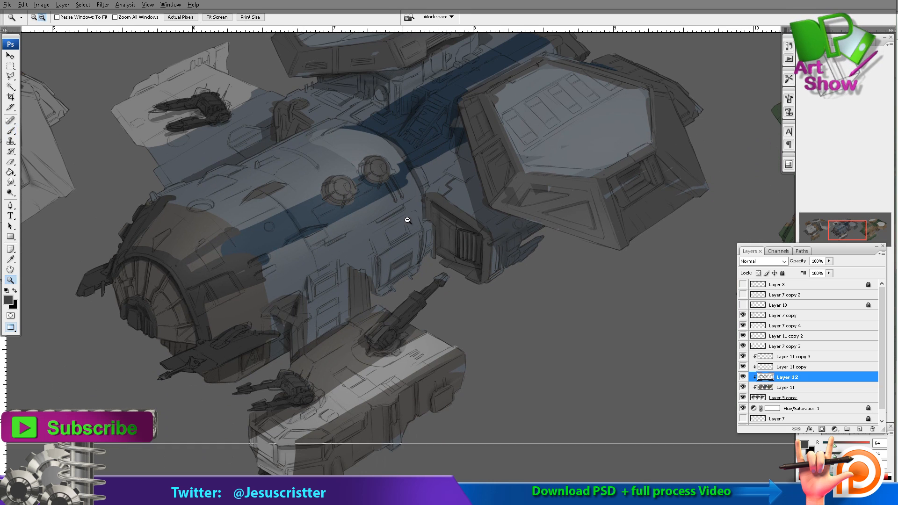
Outline the pale top panel of the third ship's near engine with a dark grey border.
{"action": "left_click", "coordinate": [408, 220], "text": "alt"}
{"action": "left_click", "coordinate": [557, 246], "text": "alt"}
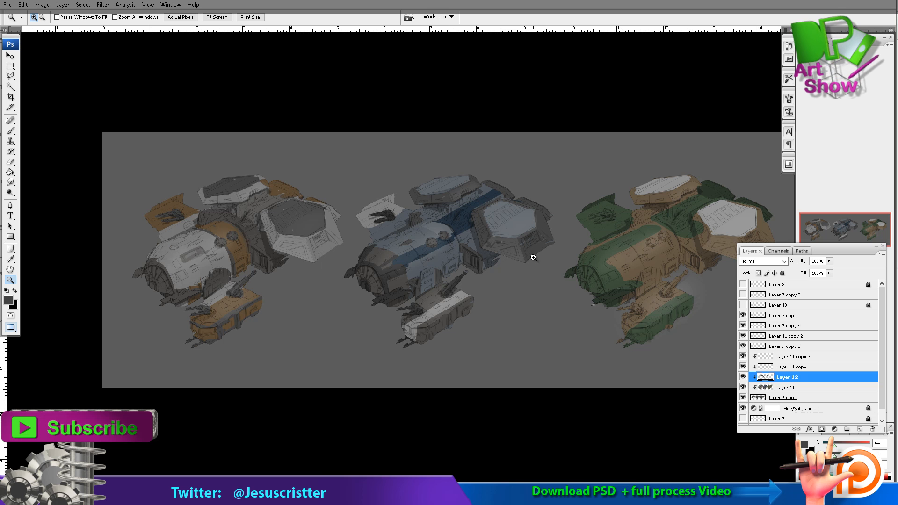
{"action": "left_click_drag", "start_coordinate": [611, 176], "coordinate": [496, 195]}
{"action": "left_click_drag", "start_coordinate": [503, 166], "coordinate": [702, 301]}
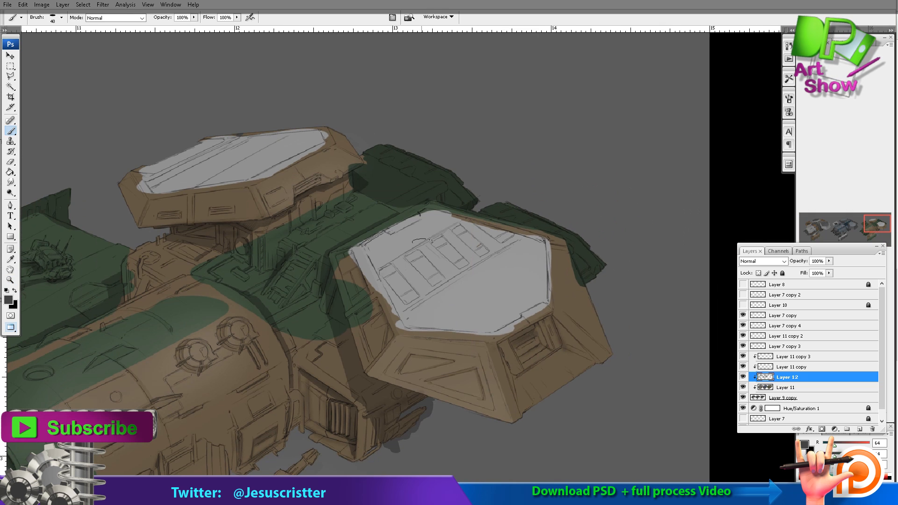
{"action": "mouse_move", "coordinate": [360, 249]}
{"action": "left_mouse_down"}
{"action": "mouse_move", "coordinate": [398, 328]}
{"action": "mouse_move", "coordinate": [496, 336]}
{"action": "mouse_move", "coordinate": [551, 309]}
{"action": "left_mouse_up"}
{"action": "mouse_move", "coordinate": [546, 239]}
{"action": "left_mouse_down"}
{"action": "mouse_move", "coordinate": [554, 306]}
{"action": "mouse_move", "coordinate": [433, 214]}
{"action": "left_mouse_up"}
{"action": "left_click_drag", "start_coordinate": [433, 214], "coordinate": [373, 238]}
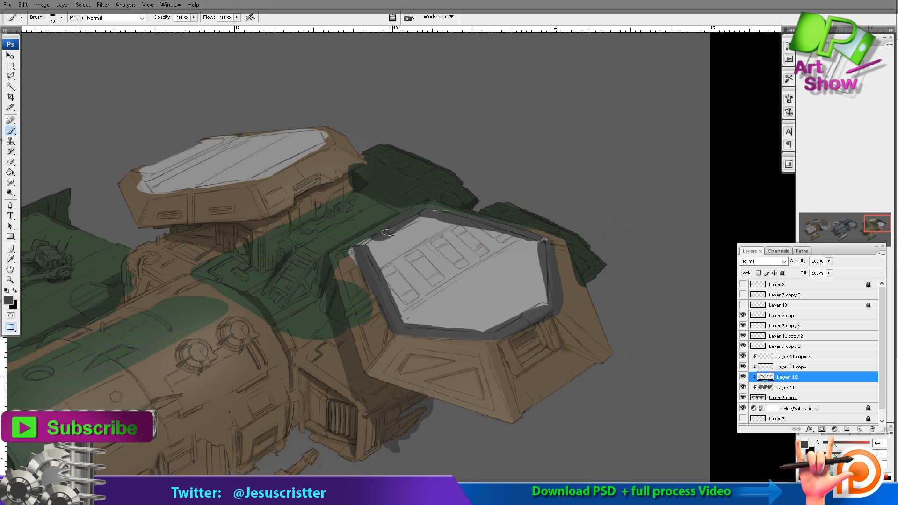
Add a dark grey border to the third ship's far engine panel and dark grey struts down the sides of both engine housings.
{"action": "left_click_drag", "start_coordinate": [337, 187], "coordinate": [421, 225]}
{"action": "left_click_drag", "start_coordinate": [412, 185], "coordinate": [336, 224]}
{"action": "left_click_drag", "start_coordinate": [405, 169], "coordinate": [415, 184]}
{"action": "mouse_move", "coordinate": [332, 226]}
{"action": "left_mouse_down"}
{"action": "mouse_move", "coordinate": [238, 232]}
{"action": "mouse_move", "coordinate": [218, 216]}
{"action": "left_mouse_up"}
{"action": "mouse_move", "coordinate": [224, 215]}
{"action": "left_mouse_down"}
{"action": "mouse_move", "coordinate": [307, 181]}
{"action": "mouse_move", "coordinate": [398, 167]}
{"action": "mouse_move", "coordinate": [414, 140]}
{"action": "left_mouse_up"}
{"action": "left_click_drag", "start_coordinate": [338, 206], "coordinate": [353, 232]}
{"action": "left_click_drag", "start_coordinate": [486, 355], "coordinate": [457, 389]}
{"action": "left_click_drag", "start_coordinate": [568, 359], "coordinate": [594, 430]}
{"action": "left_click_drag", "start_coordinate": [641, 326], "coordinate": [691, 372]}
Paint the gun turrets on the third ship's lower platform dark grey.
{"action": "key", "text": "z"}
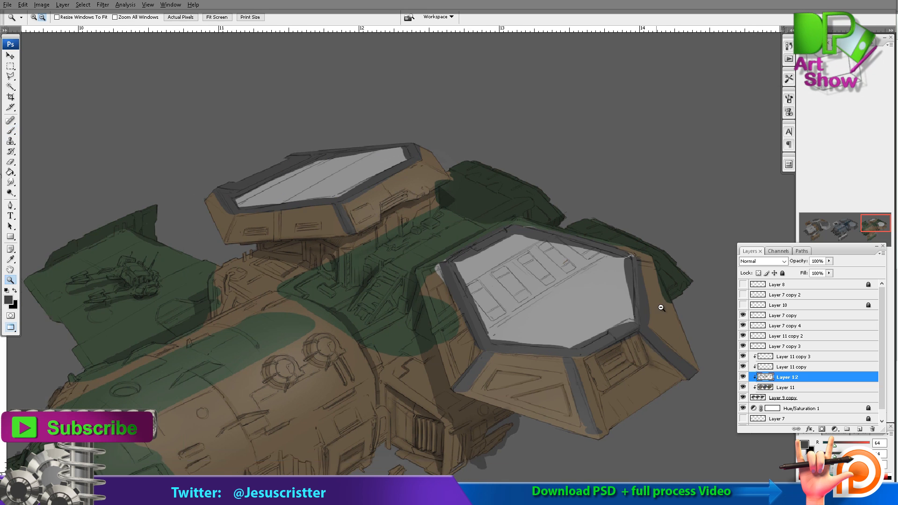
{"action": "left_click", "coordinate": [662, 307], "text": "alt"}
{"action": "left_click", "coordinate": [662, 307], "text": "alt"}
{"action": "left_click", "coordinate": [662, 307], "text": "alt"}
{"action": "left_click_drag", "start_coordinate": [648, 246], "coordinate": [556, 242]}
{"action": "left_click", "coordinate": [580, 301]}
{"action": "left_click", "coordinate": [580, 300]}
{"action": "key", "text": "b"}
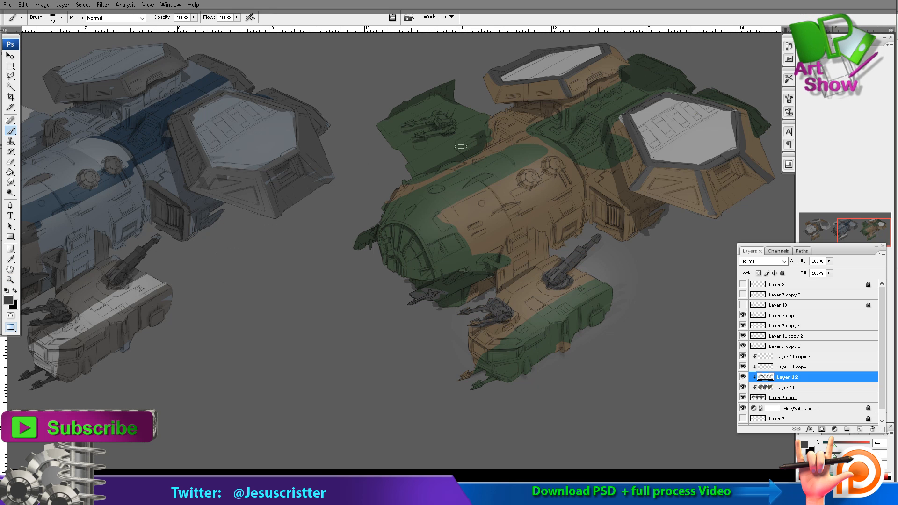
Check all three color schemes together and merge Layer 12 down into Layer 11.
{"action": "left_click_drag", "start_coordinate": [197, 140], "coordinate": [501, 154]}
{"action": "left_click_drag", "start_coordinate": [183, 193], "coordinate": [488, 157]}
{"action": "key", "text": "z"}
{"action": "left_click", "coordinate": [355, 182], "text": "alt"}
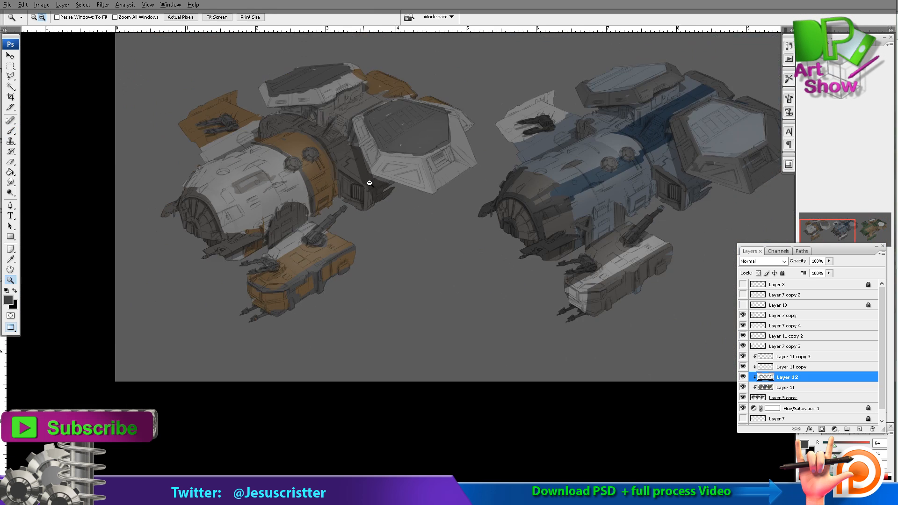
{"action": "left_click", "coordinate": [369, 183], "text": "alt"}
{"action": "left_click_drag", "start_coordinate": [586, 101], "coordinate": [471, 172]}
{"action": "left_click", "coordinate": [457, 184], "text": "alt"}
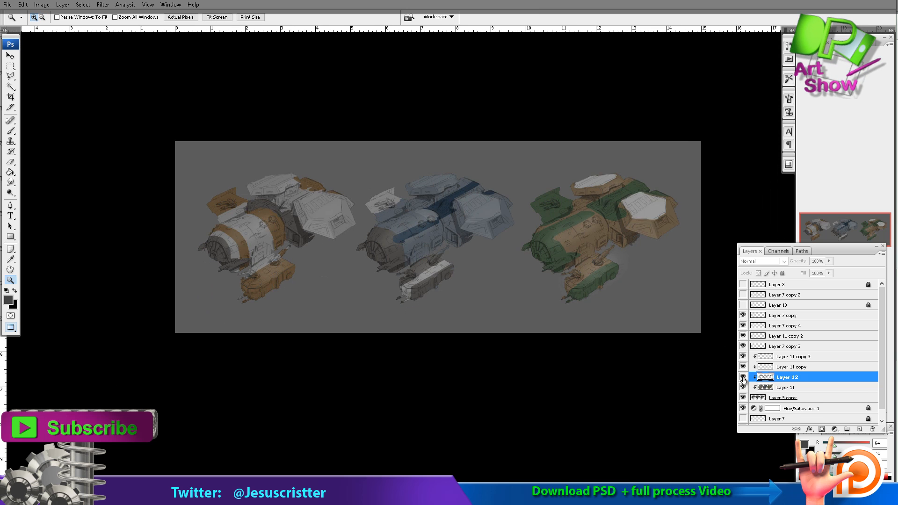
{"action": "key", "text": "ctrl+e"}
Select the first ship's colors with a freehand lasso and open the file ships sketches lighting.psd.
{"action": "key", "text": "l"}
{"action": "left_click_drag", "start_coordinate": [233, 144], "coordinate": [192, 273]}
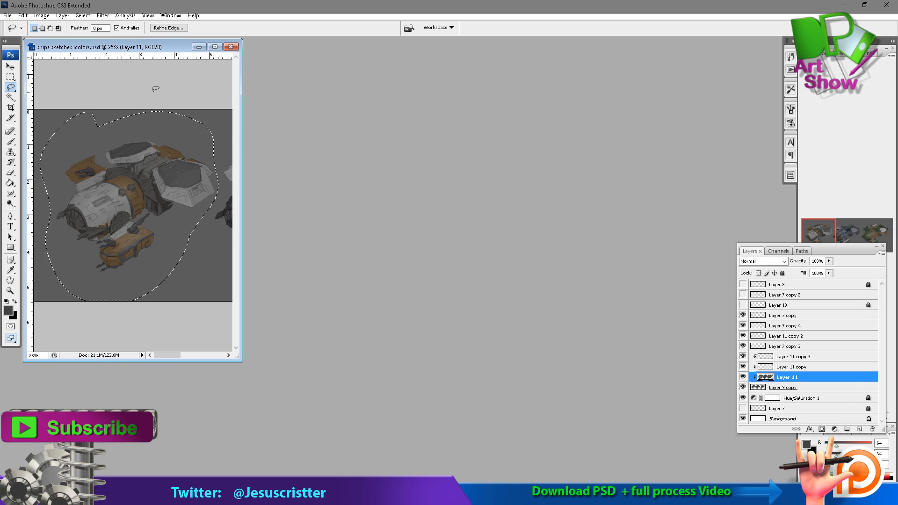
{"action": "left_click", "coordinate": [8, 15]}
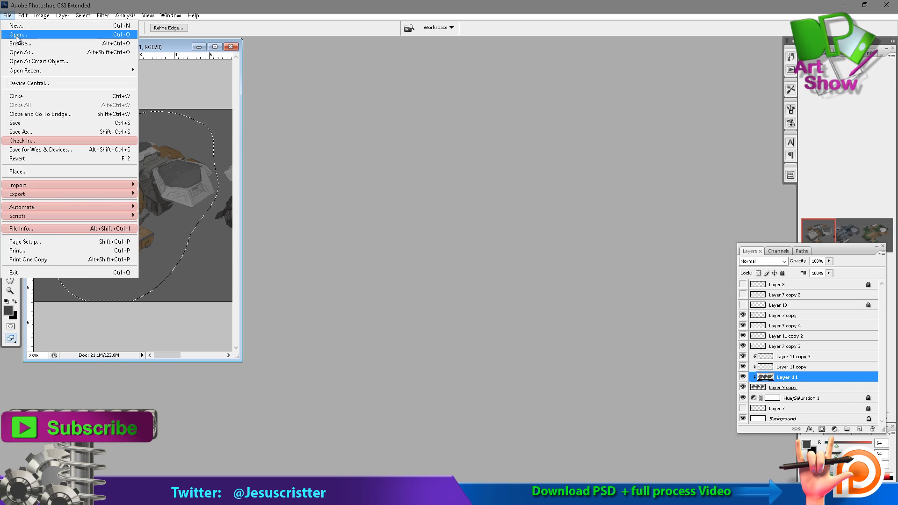
{"action": "left_click", "coordinate": [17, 35]}
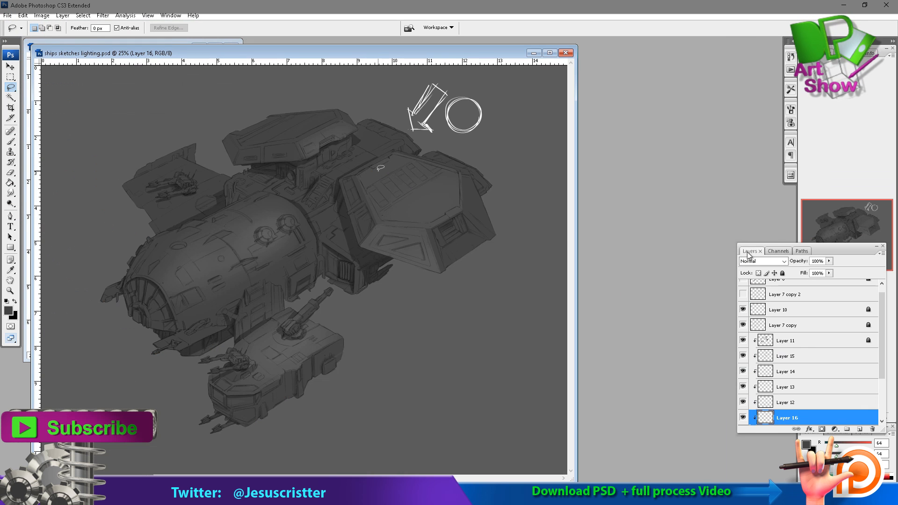
Paste the first ship's colors as a clipped layer directly above the ship's base layer in the lighting file.
{"action": "left_click_drag", "start_coordinate": [882, 329], "coordinate": [882, 369]}
{"action": "left_click", "coordinate": [825, 371]}
{"action": "key", "text": "ctrl+v"}
Move the pasted colors over the ship and enlarge them to about 265% width and 234% height.
{"action": "left_click", "coordinate": [11, 67]}
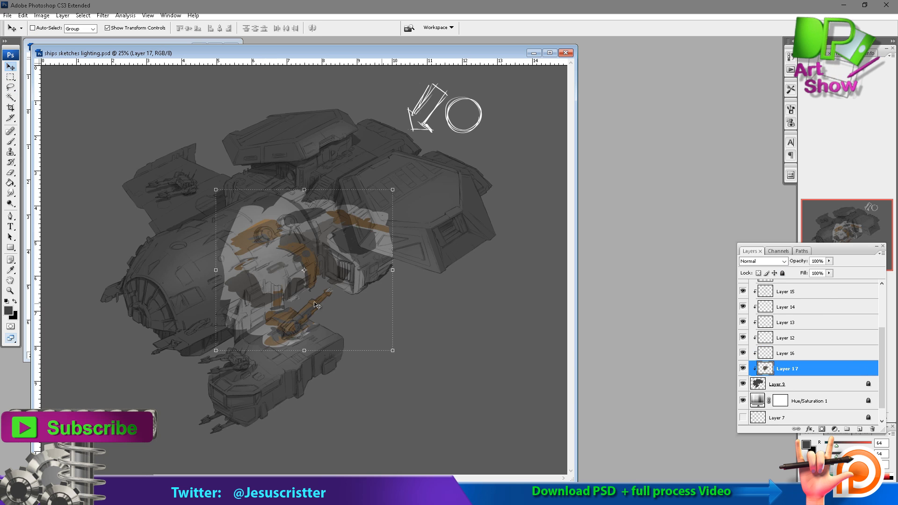
{"action": "left_click_drag", "start_coordinate": [316, 306], "coordinate": [180, 365]}
{"action": "left_click_drag", "start_coordinate": [256, 249], "coordinate": [482, 88]}
{"action": "left_click_drag", "start_coordinate": [393, 206], "coordinate": [390, 226]}
{"action": "left_click_drag", "start_coordinate": [479, 430], "coordinate": [529, 472]}
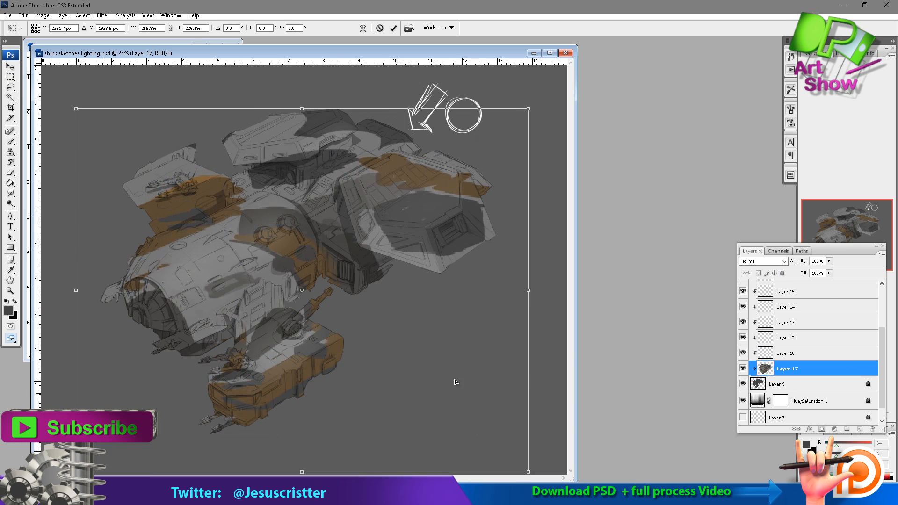
{"action": "left_click_drag", "start_coordinate": [456, 383], "coordinate": [444, 350]}
{"action": "left_click_drag", "start_coordinate": [516, 439], "coordinate": [532, 452]}
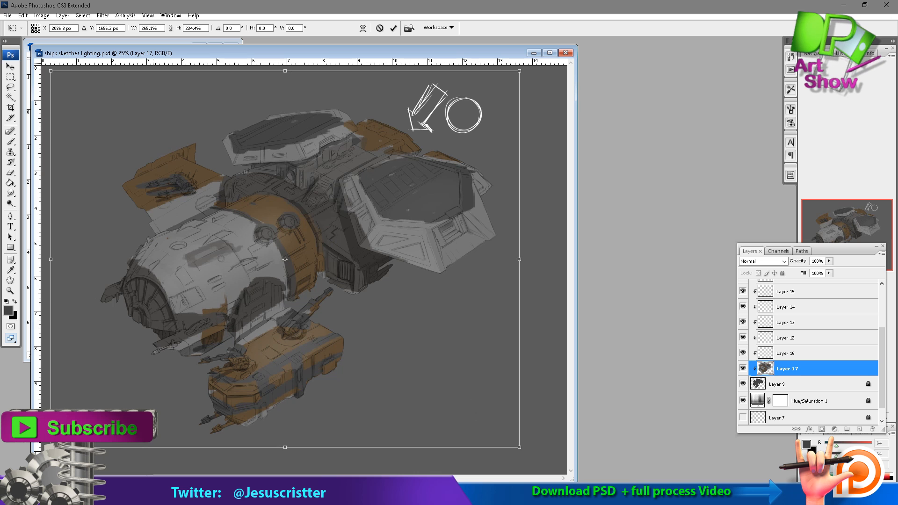
Refine the color layer's fit to 260.7% width and 230.5% height over the line art and apply the transform.
{"action": "mouse_move", "coordinate": [51, 447]}
{"action": "left_mouse_down"}
{"action": "mouse_move", "coordinate": [65, 436]}
{"action": "mouse_move", "coordinate": [56, 443]}
{"action": "left_mouse_up"}
{"action": "left_click_drag", "start_coordinate": [270, 317], "coordinate": [262, 320]}
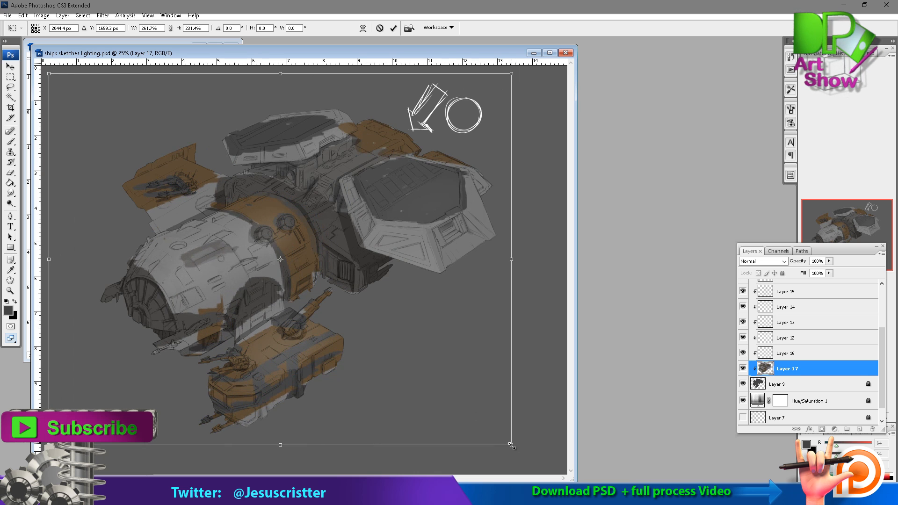
{"action": "left_click_drag", "start_coordinate": [512, 446], "coordinate": [499, 436]}
{"action": "left_click_drag", "start_coordinate": [473, 410], "coordinate": [522, 443]}
{"action": "left_click_drag", "start_coordinate": [490, 414], "coordinate": [483, 414]}
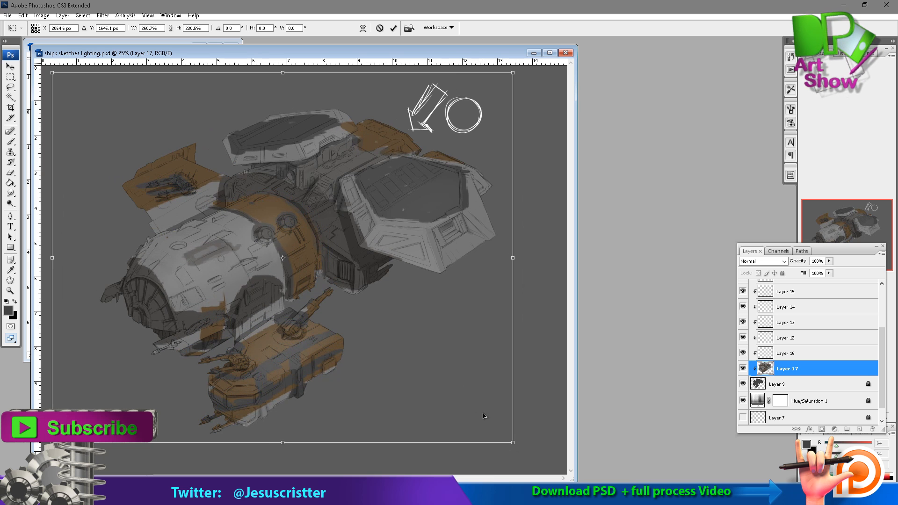
{"action": "key", "text": "Return"}
Stretch the color layer to 103.3% height and widen it slightly so the colors line up with the ship's line art.
{"action": "left_click", "coordinate": [257, 321], "text": "ctrl"}
{"action": "left_click", "coordinate": [226, 315], "text": "ctrl"}
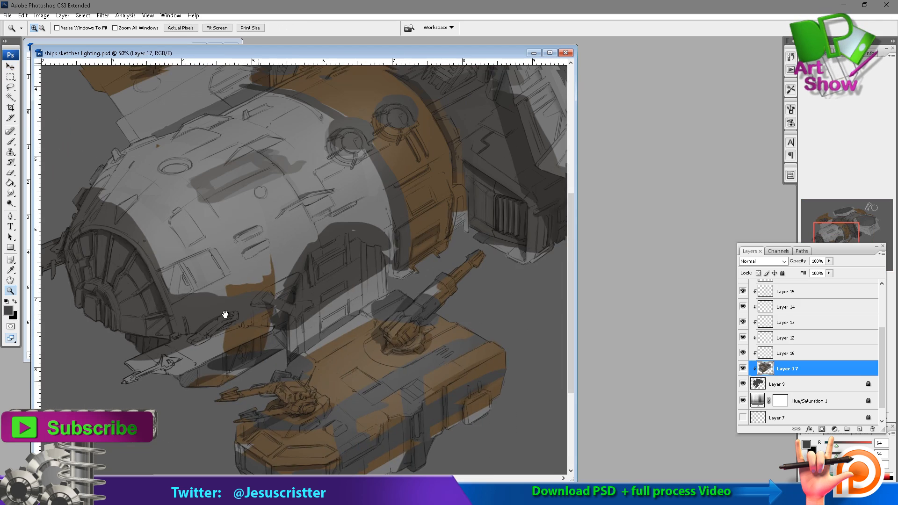
{"action": "key", "text": "f"}
{"action": "left_click_drag", "start_coordinate": [390, 151], "coordinate": [342, 286]}
{"action": "left_click", "coordinate": [501, 222], "text": "ctrl+alt"}
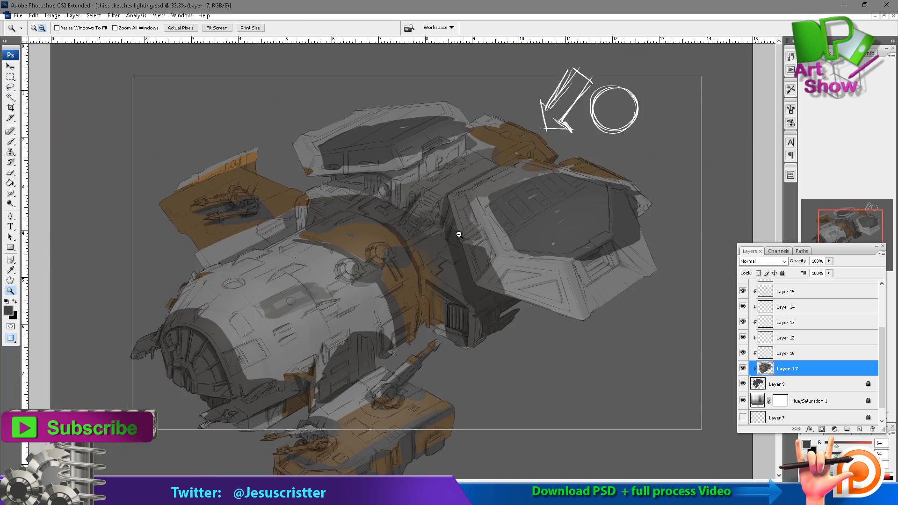
{"action": "left_click", "coordinate": [465, 271], "text": "ctrl+alt"}
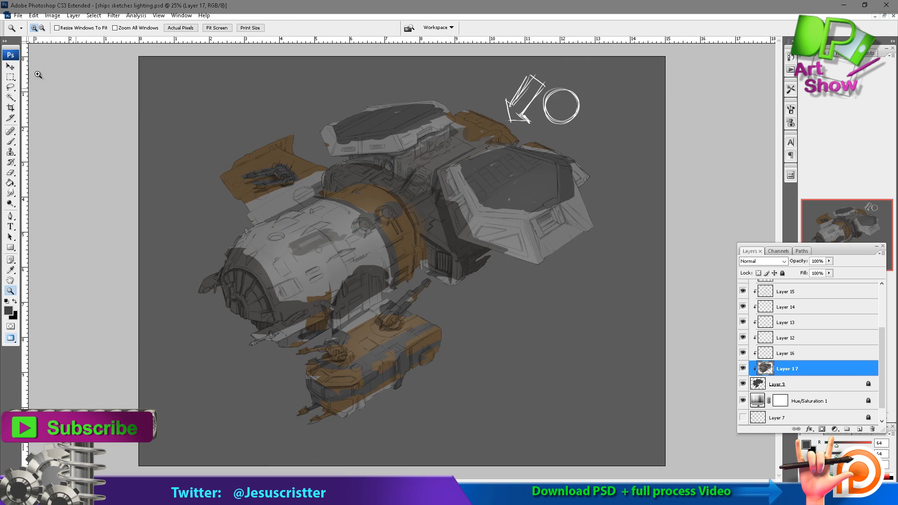
{"action": "key", "text": "ctrl+t"}
{"action": "left_click_drag", "start_coordinate": [382, 66], "coordinate": [382, 62]}
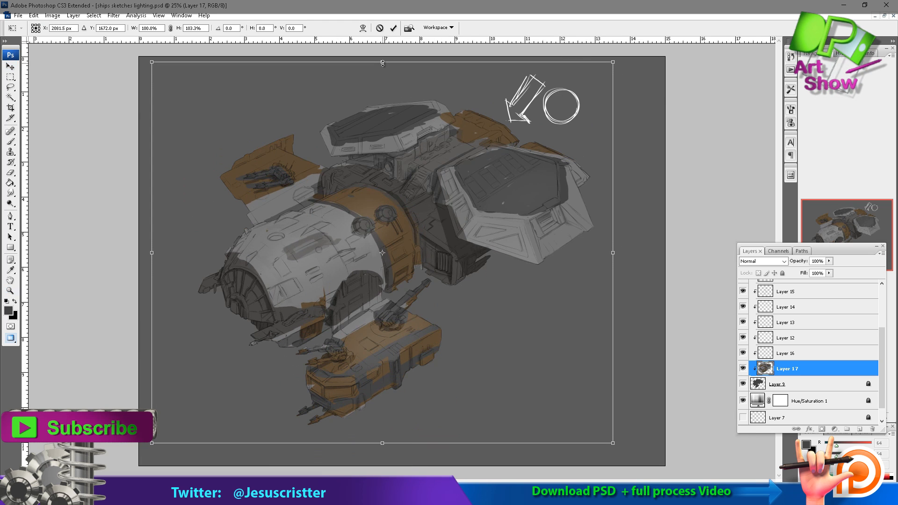
{"action": "key", "text": "Return"}
{"action": "key", "text": "ctrl+t"}
{"action": "mouse_move", "coordinate": [152, 252]}
{"action": "left_mouse_down"}
{"action": "mouse_move", "coordinate": [161, 253]}
{"action": "mouse_move", "coordinate": [151, 253]}
{"action": "left_mouse_up"}
{"action": "key", "text": "Return"}
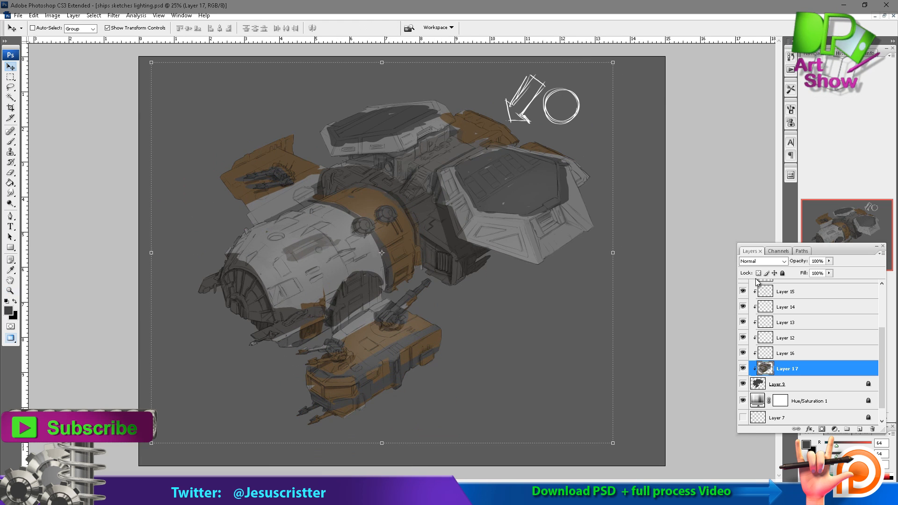
Hide the clipped layers from Layer 15 down to Layer 16 and make Layer 17 the active layer.
{"action": "left_click", "coordinate": [783, 296]}
{"action": "left_click_drag", "start_coordinate": [743, 291], "coordinate": [744, 369]}
{"action": "left_click", "coordinate": [743, 368]}
{"action": "left_click", "coordinate": [788, 369]}
Clean up the border between the dark nose rim and the light hull with sampled dark and light greys.
{"action": "key", "text": "ctrl+space"}
{"action": "left_click", "coordinate": [371, 263], "text": "ctrl"}
{"action": "left_click", "coordinate": [335, 274], "text": "ctrl"}
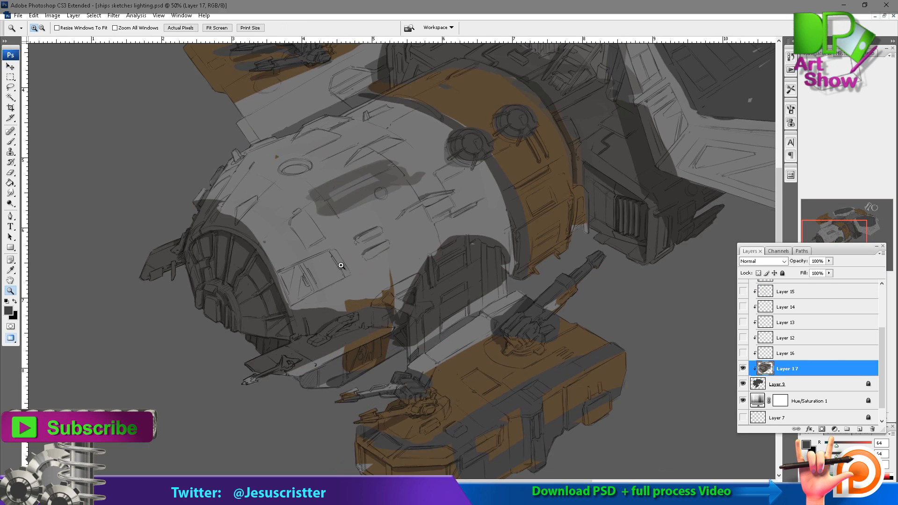
{"action": "left_click", "coordinate": [340, 263], "text": "ctrl"}
{"action": "left_click", "coordinate": [307, 244], "text": "alt"}
{"action": "mouse_move", "coordinate": [282, 218]}
{"action": "left_mouse_down"}
{"action": "mouse_move", "coordinate": [326, 281]}
{"action": "mouse_move", "coordinate": [342, 329]}
{"action": "left_mouse_up"}
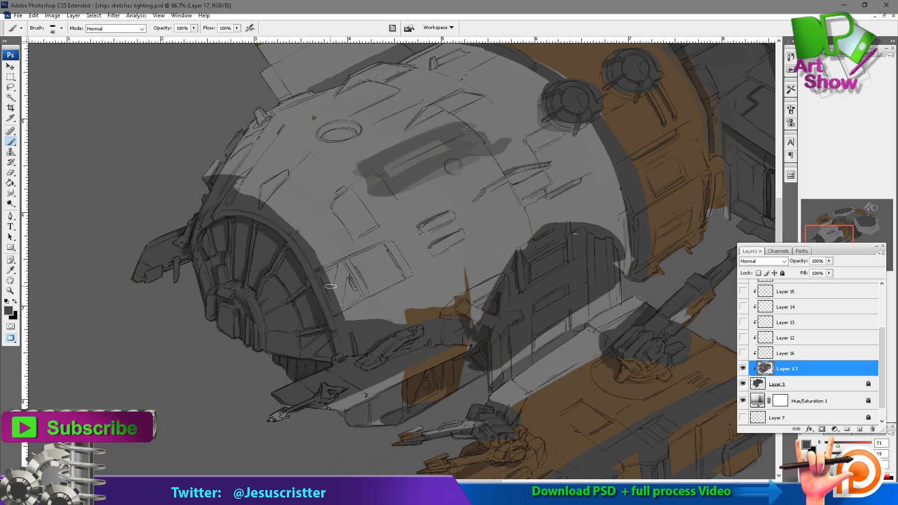
{"action": "left_click", "coordinate": [283, 227], "text": "ctrl"}
{"action": "left_click", "coordinate": [365, 176], "text": "alt"}
{"action": "left_click_drag", "start_coordinate": [367, 180], "coordinate": [262, 189]}
{"action": "left_click", "coordinate": [279, 277], "text": "alt"}
{"action": "left_click_drag", "start_coordinate": [275, 277], "coordinate": [262, 289]}
{"action": "left_click_drag", "start_coordinate": [246, 295], "coordinate": [256, 270]}
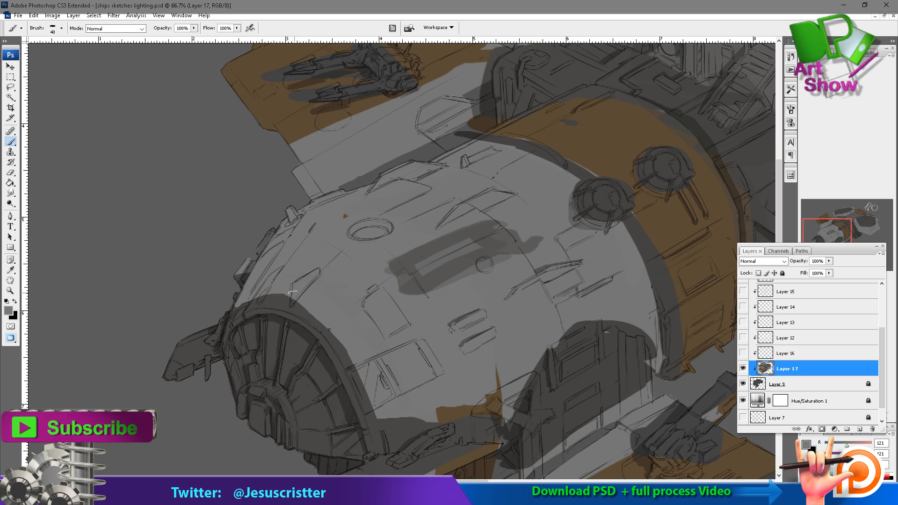
Refine the nose rim's outer edge in dark grey with the brush reduced to size 25.
{"action": "mouse_move", "coordinate": [340, 318]}
{"action": "left_mouse_down"}
{"action": "mouse_move", "coordinate": [299, 246]}
{"action": "mouse_move", "coordinate": [306, 233]}
{"action": "mouse_move", "coordinate": [398, 289]}
{"action": "mouse_move", "coordinate": [444, 383]}
{"action": "left_mouse_up"}
{"action": "left_click", "coordinate": [319, 253], "text": "ctrl"}
{"action": "key", "text": "bracketleft"}
{"action": "key", "text": "bracketleft"}
{"action": "key", "text": "bracketleft"}
{"action": "left_click", "coordinate": [310, 222], "text": "alt"}
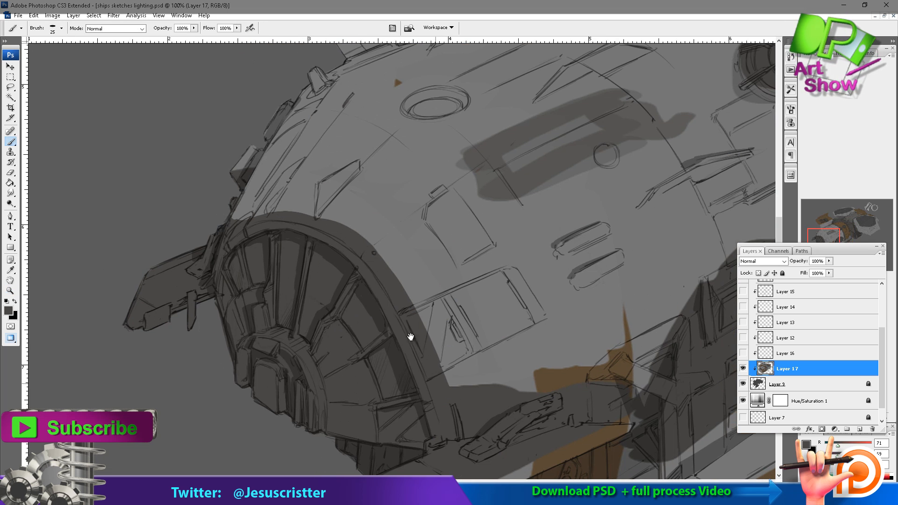
Tidy the orange patch beneath the hull, covering its stray spike with light grey and its surroundings with dark grey.
{"action": "left_click_drag", "start_coordinate": [412, 337], "coordinate": [326, 259]}
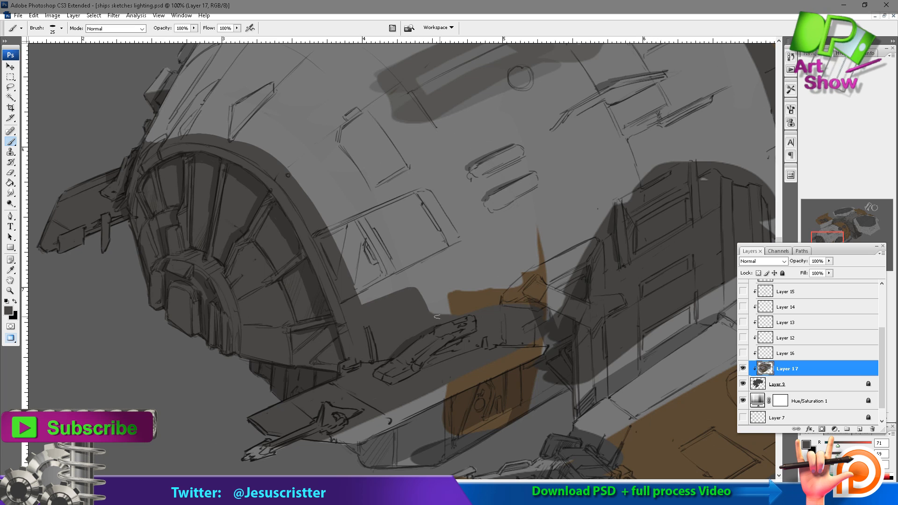
{"action": "left_click", "coordinate": [464, 288], "text": "alt"}
{"action": "mouse_move", "coordinate": [465, 289]}
{"action": "left_mouse_down"}
{"action": "mouse_move", "coordinate": [512, 265]}
{"action": "mouse_move", "coordinate": [499, 286]}
{"action": "mouse_move", "coordinate": [528, 268]}
{"action": "left_mouse_up"}
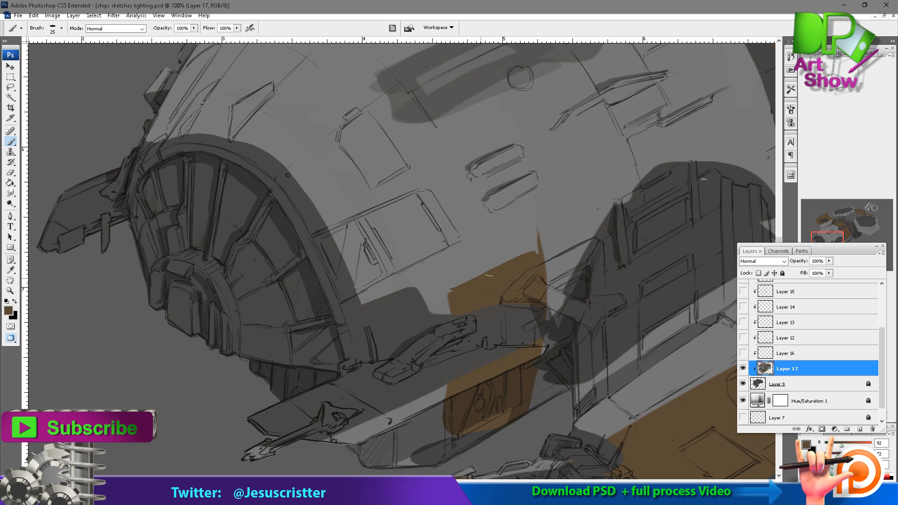
{"action": "left_click", "coordinate": [516, 243], "text": "alt"}
{"action": "left_click_drag", "start_coordinate": [538, 229], "coordinate": [542, 253]}
{"action": "mouse_move", "coordinate": [564, 185]}
{"action": "left_mouse_down"}
{"action": "mouse_move", "coordinate": [515, 195]}
{"action": "mouse_move", "coordinate": [486, 135]}
{"action": "left_mouse_up"}
{"action": "left_click", "coordinate": [410, 271], "text": "alt"}
{"action": "left_click_drag", "start_coordinate": [474, 263], "coordinate": [466, 295]}
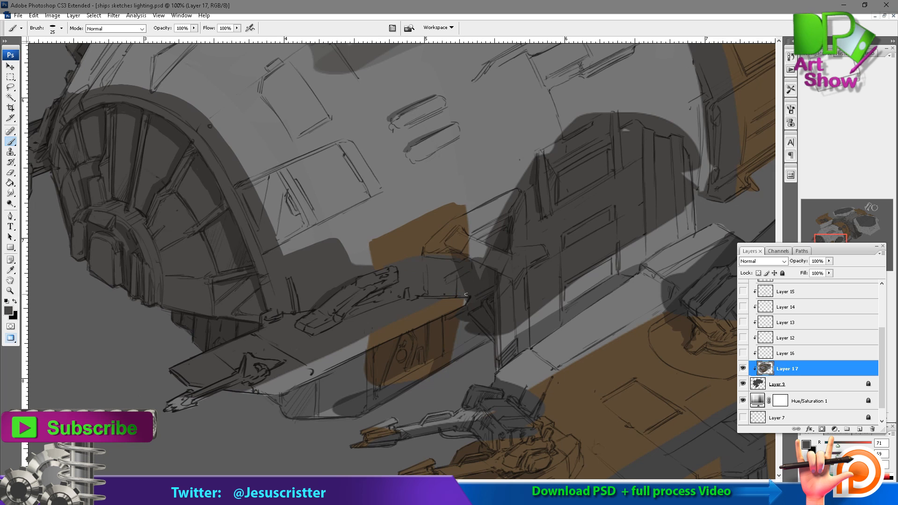
{"action": "mouse_move", "coordinate": [314, 364]}
{"action": "left_mouse_down"}
{"action": "mouse_move", "coordinate": [249, 394]}
{"action": "mouse_move", "coordinate": [323, 363]}
{"action": "left_mouse_up"}
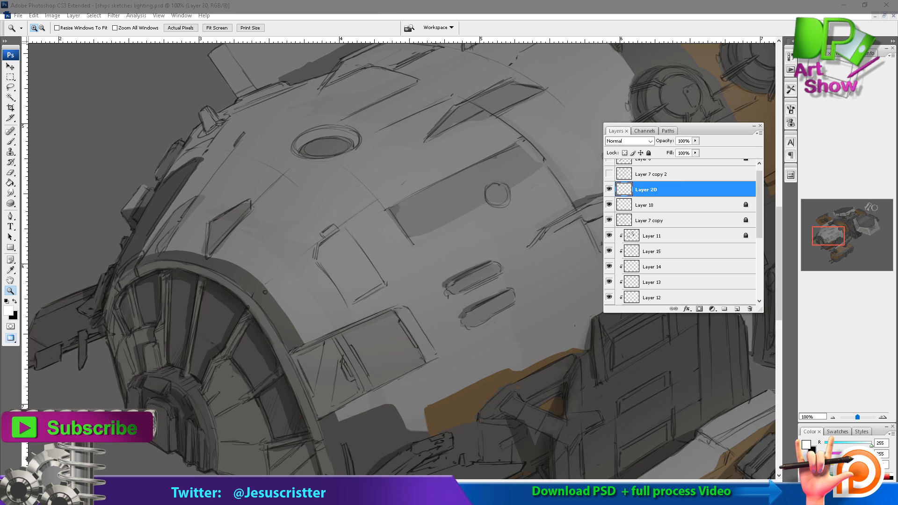
Sample the hull's grey near the nose on Layer 20 and choose a new foreground color from it.
{"action": "left_click", "coordinate": [557, 7]}
{"action": "left_click", "coordinate": [359, 242]}
{"action": "left_click_drag", "start_coordinate": [319, 201], "coordinate": [273, 167]}
{"action": "key", "text": "i"}
{"action": "left_click", "coordinate": [262, 174]}
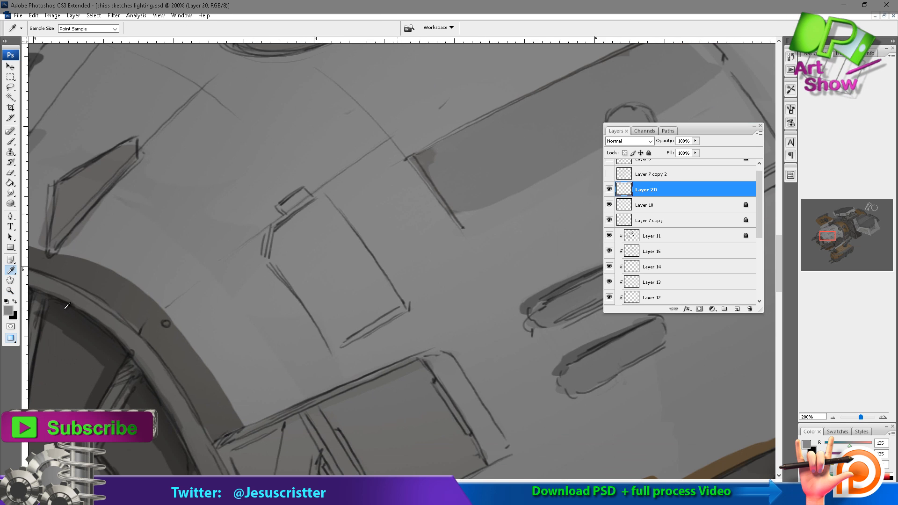
{"action": "left_click", "coordinate": [9, 311]}
{"action": "left_click", "coordinate": [539, 91]}
{"action": "left_click", "coordinate": [748, 70]}
Paint light grey highlights at 40% opacity across the hull between the nose rim and the dark rectangular panel.
{"action": "mouse_move", "coordinate": [538, 135]}
{"action": "left_mouse_down"}
{"action": "mouse_move", "coordinate": [461, 137]}
{"action": "mouse_move", "coordinate": [380, 187]}
{"action": "left_mouse_up"}
{"action": "key", "text": "b"}
{"action": "mouse_move", "coordinate": [332, 298]}
{"action": "left_mouse_down"}
{"action": "mouse_move", "coordinate": [331, 278]}
{"action": "mouse_move", "coordinate": [319, 275]}
{"action": "left_mouse_up"}
{"action": "mouse_move", "coordinate": [331, 272]}
{"action": "left_mouse_down"}
{"action": "mouse_move", "coordinate": [348, 259]}
{"action": "mouse_move", "coordinate": [338, 317]}
{"action": "left_mouse_up"}
{"action": "key", "text": "bracketright"}
{"action": "left_click_drag", "start_coordinate": [344, 281], "coordinate": [437, 237]}
{"action": "left_click_drag", "start_coordinate": [388, 280], "coordinate": [458, 218]}
{"action": "left_click_drag", "start_coordinate": [418, 258], "coordinate": [389, 275]}
{"action": "left_click_drag", "start_coordinate": [313, 279], "coordinate": [354, 323]}
{"action": "mouse_move", "coordinate": [440, 224]}
{"action": "left_mouse_down"}
{"action": "mouse_move", "coordinate": [381, 244]}
{"action": "mouse_move", "coordinate": [504, 161]}
{"action": "mouse_move", "coordinate": [440, 220]}
{"action": "left_mouse_up"}
{"action": "left_click_drag", "start_coordinate": [432, 259], "coordinate": [317, 339]}
{"action": "left_click_drag", "start_coordinate": [303, 339], "coordinate": [391, 257]}
{"action": "left_click_drag", "start_coordinate": [108, 363], "coordinate": [124, 397]}
{"action": "left_click_drag", "start_coordinate": [129, 350], "coordinate": [161, 381]}
{"action": "mouse_move", "coordinate": [164, 328]}
{"action": "left_mouse_down"}
{"action": "mouse_move", "coordinate": [189, 369]}
{"action": "mouse_move", "coordinate": [131, 367]}
{"action": "mouse_move", "coordinate": [155, 323]}
{"action": "left_mouse_up"}
{"action": "mouse_move", "coordinate": [100, 333]}
{"action": "left_mouse_down"}
{"action": "mouse_move", "coordinate": [159, 304]}
{"action": "mouse_move", "coordinate": [171, 346]}
{"action": "left_mouse_up"}
{"action": "mouse_move", "coordinate": [266, 253]}
{"action": "left_mouse_down"}
{"action": "mouse_move", "coordinate": [300, 230]}
{"action": "mouse_move", "coordinate": [307, 201]}
{"action": "left_mouse_up"}
{"action": "left_click", "coordinate": [289, 254], "text": "alt"}
{"action": "mouse_move", "coordinate": [304, 200]}
{"action": "left_mouse_down"}
{"action": "mouse_move", "coordinate": [276, 227]}
{"action": "mouse_move", "coordinate": [245, 207]}
{"action": "left_mouse_up"}
{"action": "left_click_drag", "start_coordinate": [190, 250], "coordinate": [206, 322]}
{"action": "mouse_move", "coordinate": [269, 302]}
{"action": "left_mouse_down"}
{"action": "mouse_move", "coordinate": [206, 348]}
{"action": "mouse_move", "coordinate": [322, 303]}
{"action": "mouse_move", "coordinate": [346, 327]}
{"action": "left_mouse_up"}
{"action": "left_click_drag", "start_coordinate": [351, 285], "coordinate": [360, 226]}
{"action": "left_click_drag", "start_coordinate": [363, 192], "coordinate": [451, 152]}
{"action": "left_click_drag", "start_coordinate": [397, 262], "coordinate": [467, 228]}
{"action": "left_click_drag", "start_coordinate": [140, 339], "coordinate": [161, 306]}
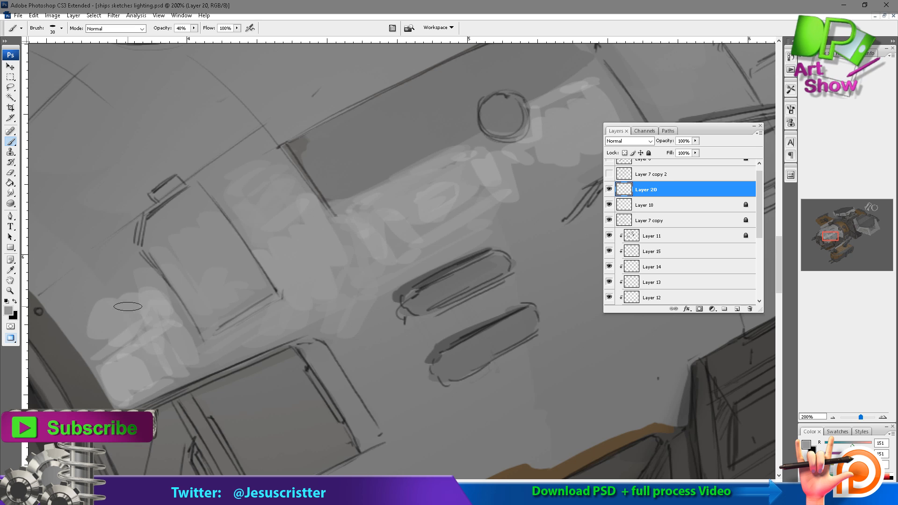
Blend grey strokes over the upper hull between the nose rim and the small hatch panel.
{"action": "mouse_move", "coordinate": [82, 362]}
{"action": "left_mouse_down"}
{"action": "mouse_move", "coordinate": [105, 332]}
{"action": "mouse_move", "coordinate": [99, 290]}
{"action": "mouse_move", "coordinate": [116, 274]}
{"action": "left_mouse_up"}
{"action": "mouse_move", "coordinate": [70, 301]}
{"action": "left_mouse_down"}
{"action": "mouse_move", "coordinate": [110, 256]}
{"action": "mouse_move", "coordinate": [153, 256]}
{"action": "left_mouse_up"}
{"action": "mouse_move", "coordinate": [91, 269]}
{"action": "left_mouse_down"}
{"action": "mouse_move", "coordinate": [143, 232]}
{"action": "mouse_move", "coordinate": [155, 208]}
{"action": "left_mouse_up"}
{"action": "left_click", "coordinate": [149, 224], "text": "alt"}
{"action": "left_click", "coordinate": [150, 224], "text": "alt"}
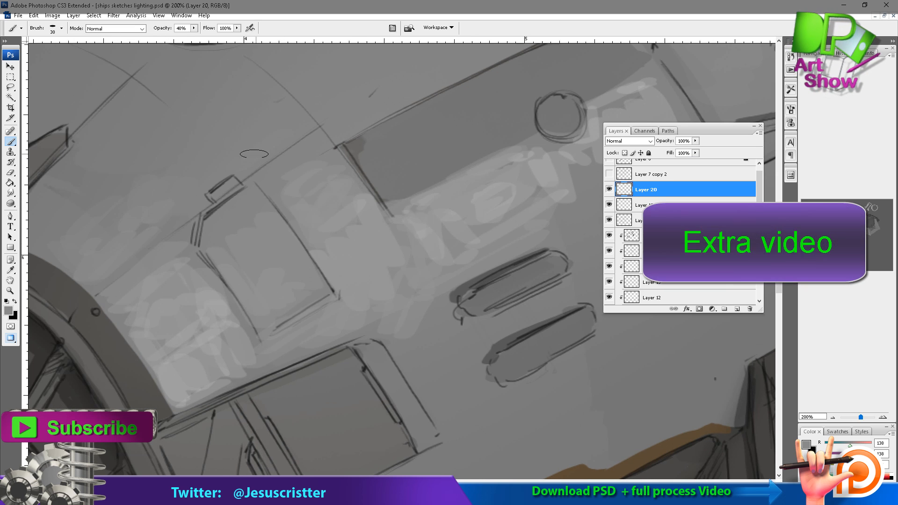
Lighten and smooth the small hatch panel and the hull surface around it with sampled light greys.
{"action": "left_click_drag", "start_coordinate": [255, 208], "coordinate": [220, 237]}
{"action": "left_click_drag", "start_coordinate": [230, 304], "coordinate": [250, 350]}
{"action": "left_click", "coordinate": [223, 349], "text": "alt"}
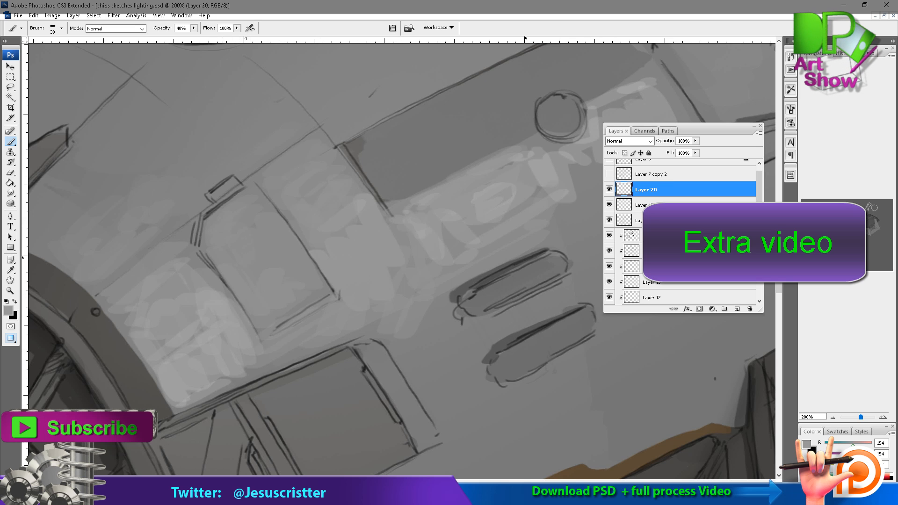
{"action": "left_click", "coordinate": [206, 372], "text": "alt"}
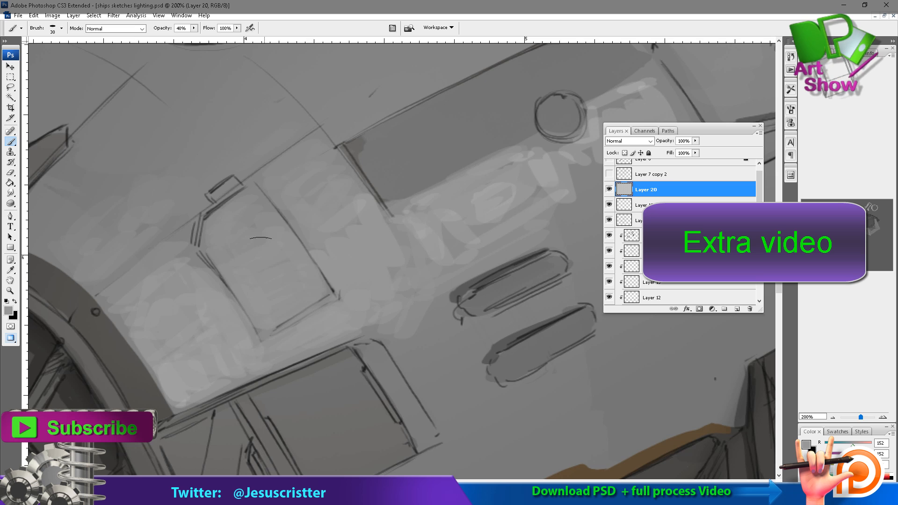
{"action": "left_click_drag", "start_coordinate": [333, 192], "coordinate": [270, 205]}
{"action": "left_click", "coordinate": [297, 262], "text": "alt"}
{"action": "mouse_move", "coordinate": [334, 227]}
{"action": "left_mouse_down"}
{"action": "mouse_move", "coordinate": [345, 232]}
{"action": "mouse_move", "coordinate": [323, 275]}
{"action": "left_mouse_up"}
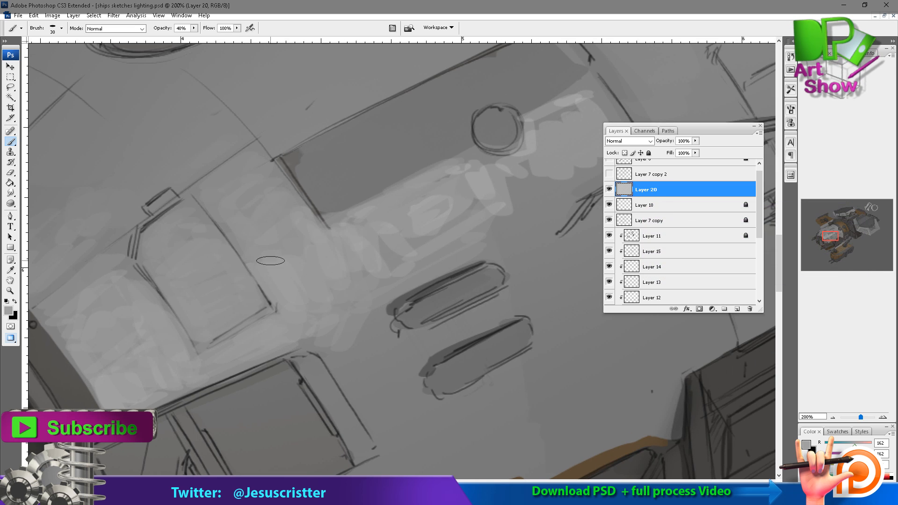
Examine the painted hull highlights at a reduced zoom level.
{"action": "key", "text": "z"}
{"action": "left_click", "coordinate": [357, 193], "text": "alt"}
{"action": "left_click", "coordinate": [357, 194], "text": "alt"}
{"action": "left_click", "coordinate": [431, 210], "text": "alt"}
{"action": "mouse_move", "coordinate": [408, 338]}
{"action": "left_mouse_down"}
{"action": "mouse_move", "coordinate": [381, 279]}
{"action": "mouse_move", "coordinate": [348, 259]}
{"action": "left_mouse_up"}
{"action": "left_click", "coordinate": [381, 279]}
{"action": "left_click", "coordinate": [381, 279]}
{"action": "left_click", "coordinate": [360, 249]}
{"action": "left_click", "coordinate": [368, 249], "text": "alt"}
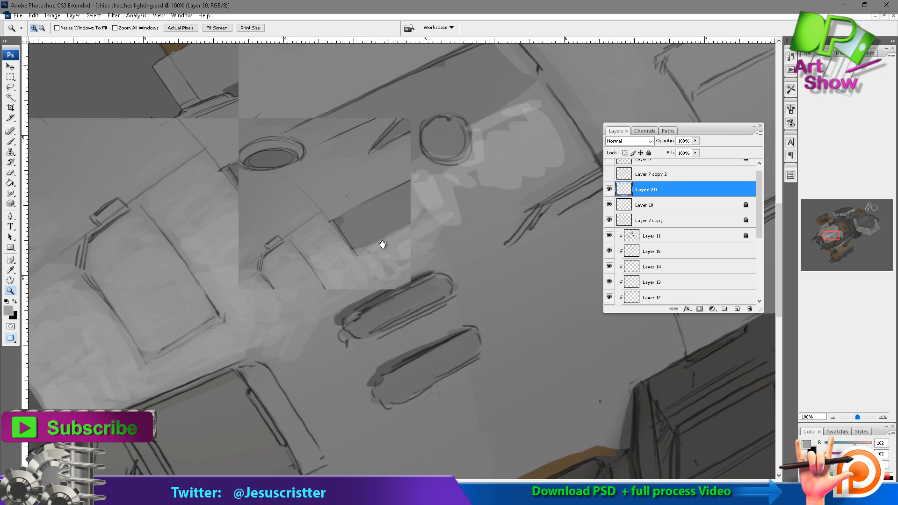
Clean up and blend the highlight along the dark rectangular panel's lower edge near the round port.
{"action": "key", "text": "e"}
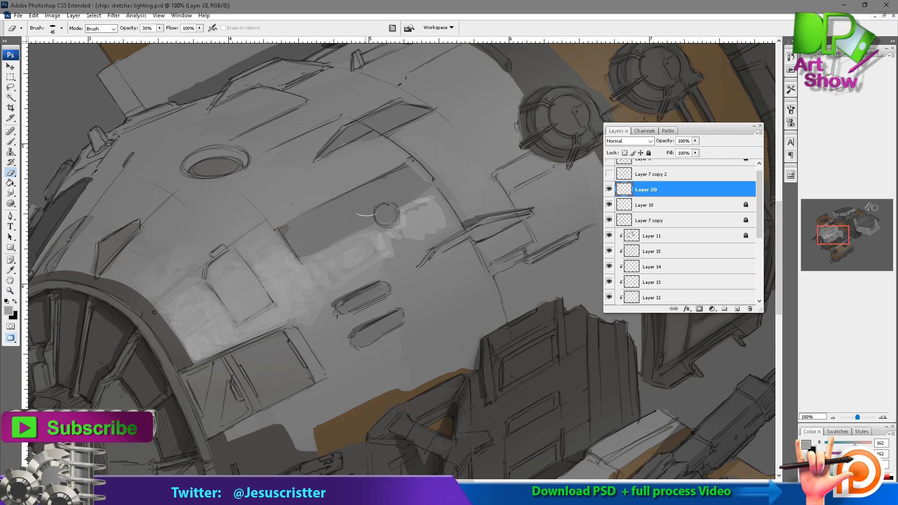
{"action": "key", "text": "z"}
{"action": "left_click", "coordinate": [344, 260]}
{"action": "key", "text": "b"}
{"action": "left_click", "coordinate": [445, 257], "text": "alt"}
{"action": "left_click_drag", "start_coordinate": [481, 200], "coordinate": [467, 200]}
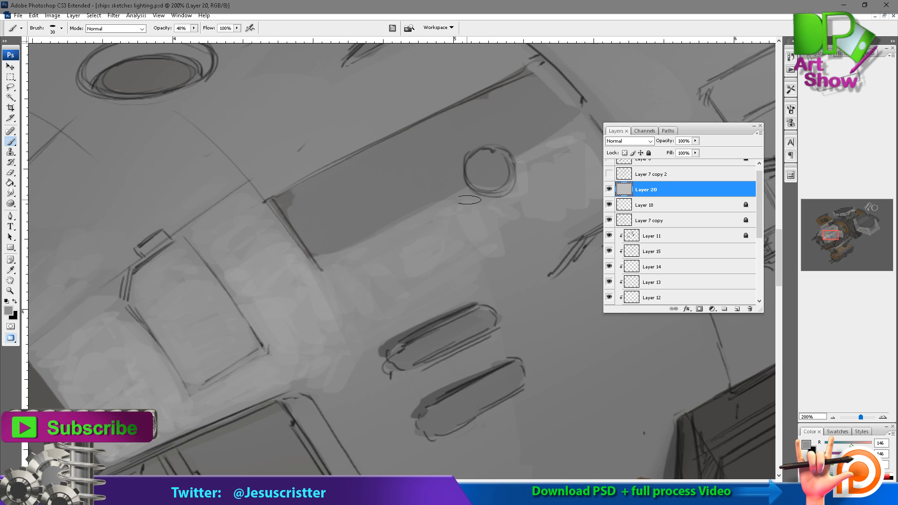
{"action": "left_click_drag", "start_coordinate": [393, 281], "coordinate": [322, 293]}
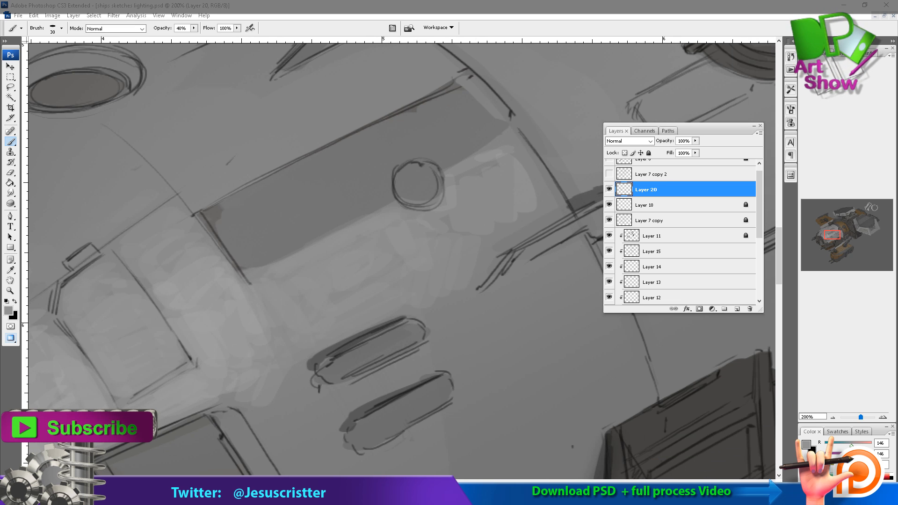
Paint a brighter cool-grey highlight on the hull patch beside the nose rim at 10% brush opacity.
{"action": "left_click_drag", "start_coordinate": [381, 241], "coordinate": [528, 161]}
{"action": "key", "text": "o"}
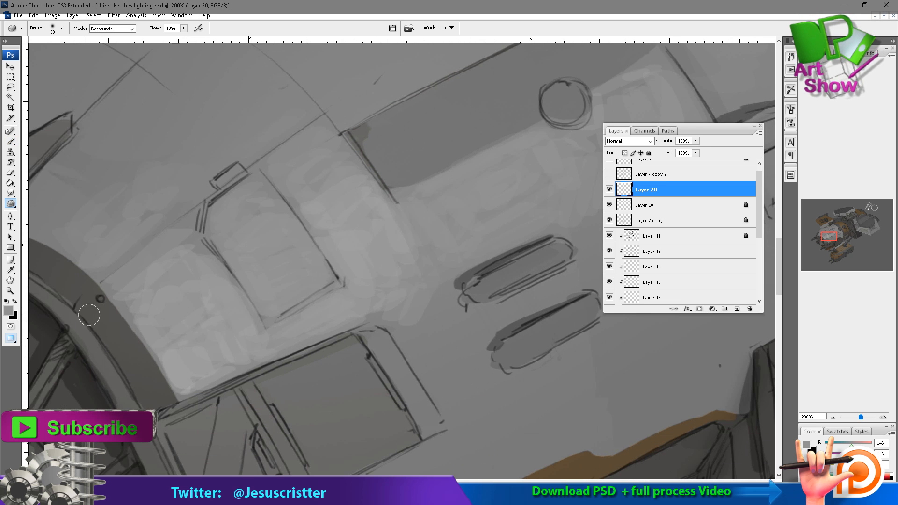
{"action": "left_click", "coordinate": [9, 311]}
{"action": "left_click", "coordinate": [547, 100]}
{"action": "left_click", "coordinate": [670, 127]}
{"action": "left_click", "coordinate": [545, 94]}
{"action": "left_click", "coordinate": [753, 69]}
{"action": "key", "text": "b"}
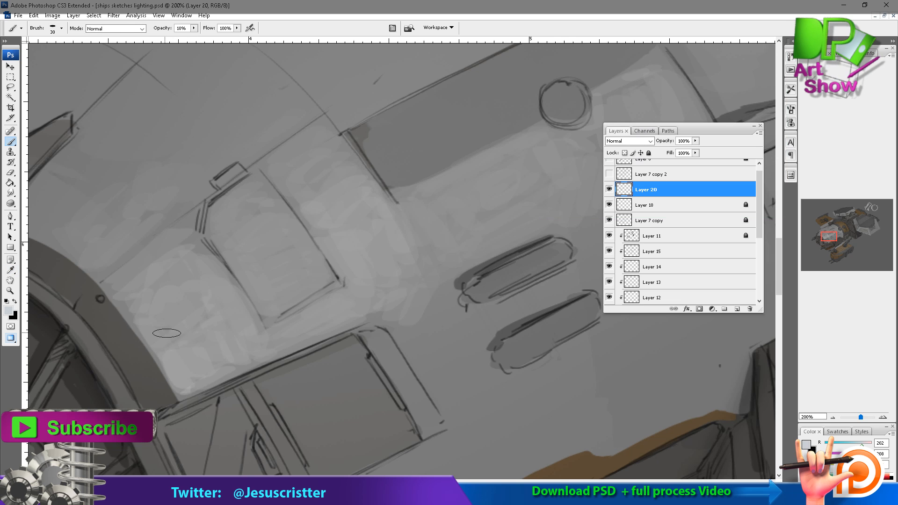
{"action": "mouse_move", "coordinate": [166, 333]}
{"action": "left_mouse_down"}
{"action": "mouse_move", "coordinate": [190, 307]}
{"action": "mouse_move", "coordinate": [157, 315]}
{"action": "mouse_move", "coordinate": [200, 266]}
{"action": "mouse_move", "coordinate": [130, 271]}
{"action": "left_mouse_up"}
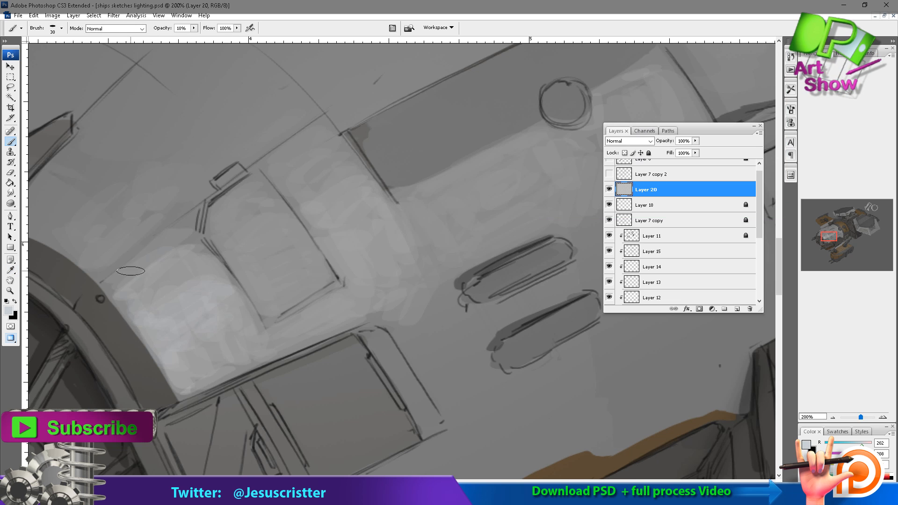
{"action": "mouse_move", "coordinate": [189, 222]}
{"action": "left_mouse_down"}
{"action": "mouse_move", "coordinate": [109, 281]}
{"action": "mouse_move", "coordinate": [190, 232]}
{"action": "mouse_move", "coordinate": [234, 229]}
{"action": "left_mouse_up"}
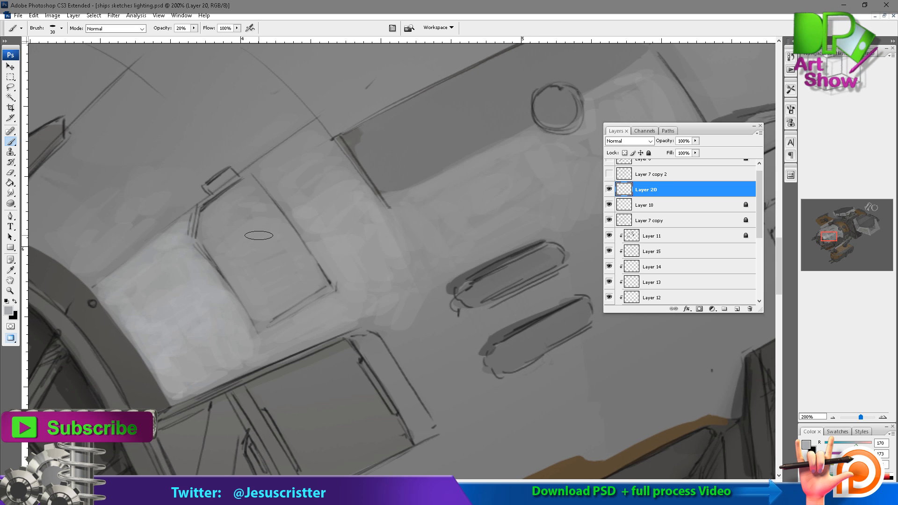
Lighten and blend the hull surface above the hatch panel with soft grey strokes at 10% to 30% brush opacity.
{"action": "left_click_drag", "start_coordinate": [310, 235], "coordinate": [279, 246]}
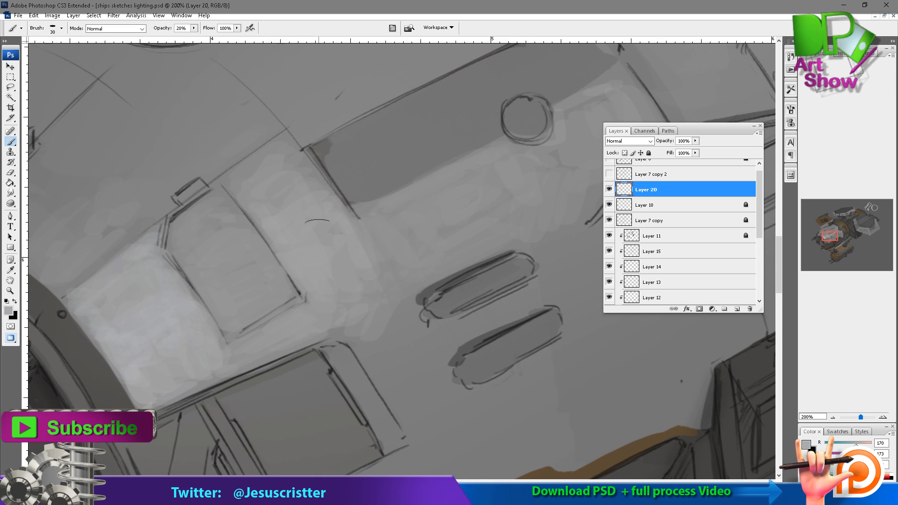
{"action": "left_click_drag", "start_coordinate": [138, 153], "coordinate": [199, 141]}
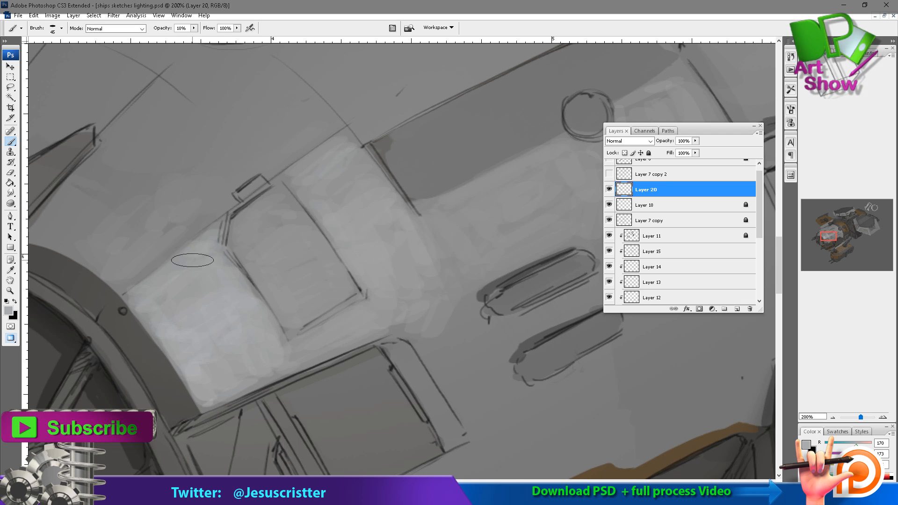
{"action": "left_click_drag", "start_coordinate": [207, 250], "coordinate": [157, 278]}
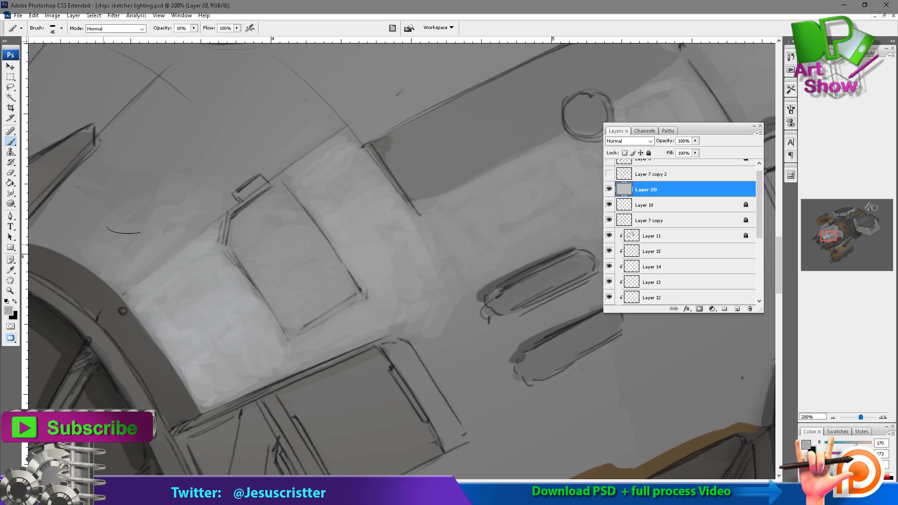
{"action": "left_click_drag", "start_coordinate": [124, 227], "coordinate": [301, 112]}
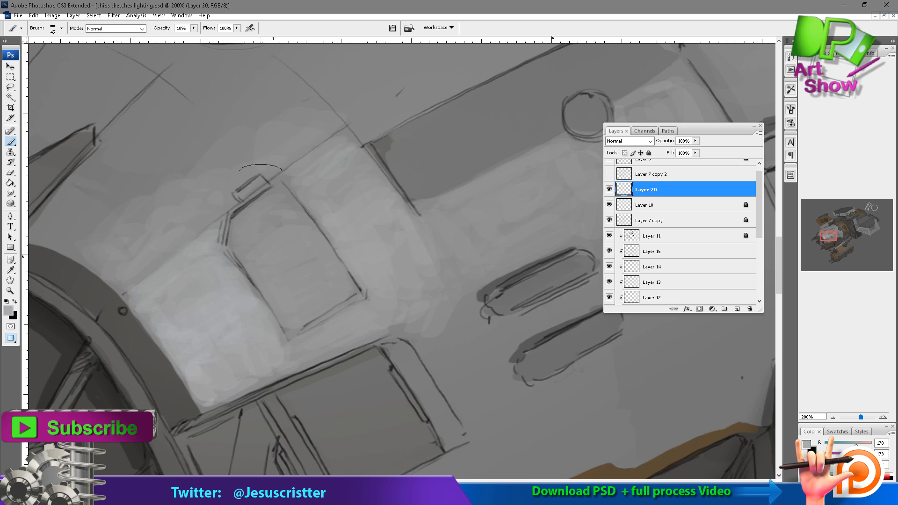
{"action": "left_click_drag", "start_coordinate": [261, 171], "coordinate": [167, 254]}
{"action": "key", "text": "3"}
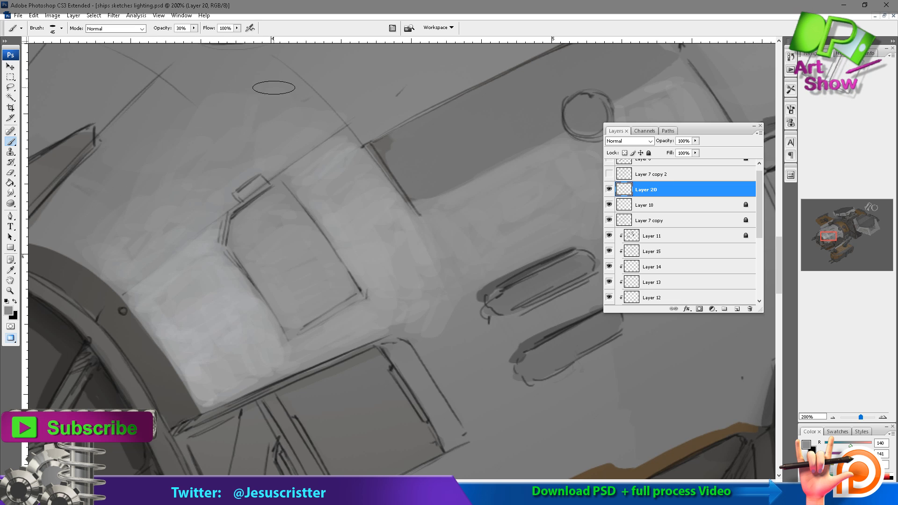
{"action": "left_click_drag", "start_coordinate": [174, 132], "coordinate": [205, 170]}
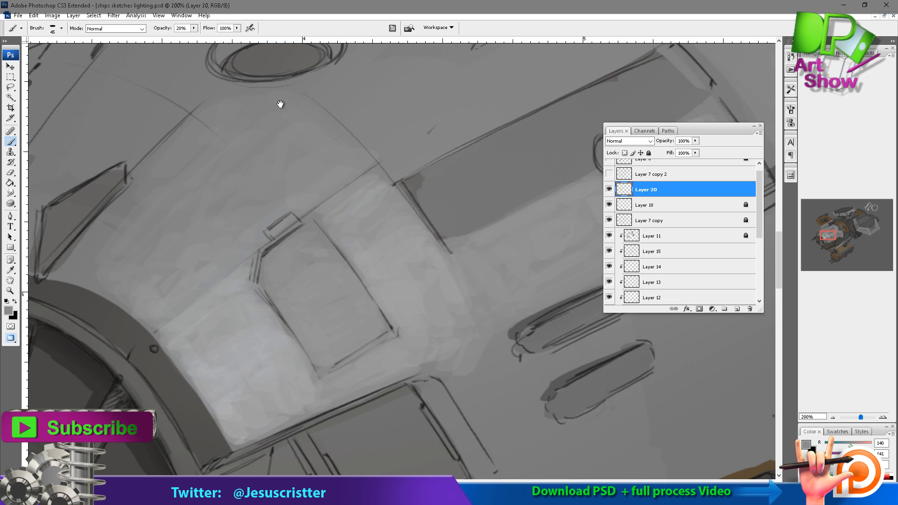
{"action": "left_click_drag", "start_coordinate": [280, 104], "coordinate": [234, 43]}
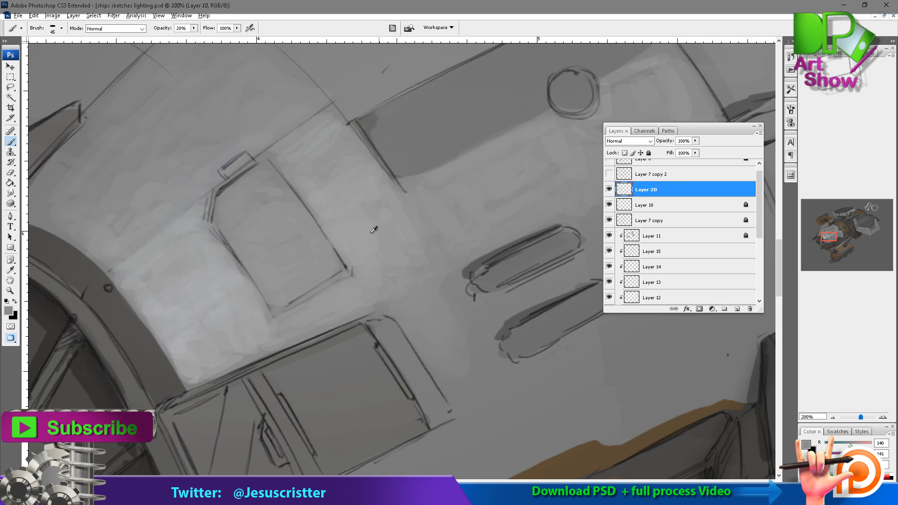
Extend the light grey hull highlight around the corner and outer side of the dark window frame at 20% opacity.
{"action": "left_click", "coordinate": [375, 295], "text": "alt"}
{"action": "mouse_move", "coordinate": [415, 288]}
{"action": "left_mouse_down"}
{"action": "mouse_move", "coordinate": [465, 357]}
{"action": "mouse_move", "coordinate": [451, 385]}
{"action": "left_mouse_up"}
{"action": "left_click_drag", "start_coordinate": [409, 351], "coordinate": [412, 320]}
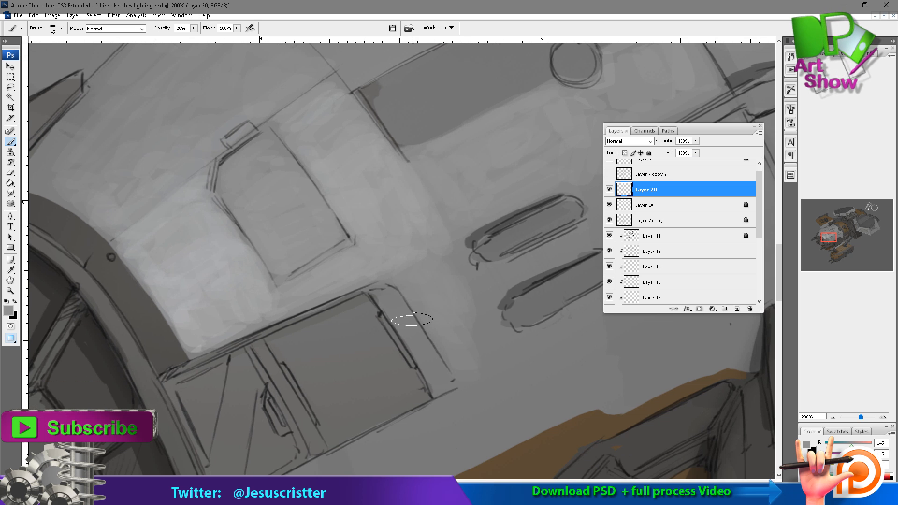
{"action": "left_click_drag", "start_coordinate": [356, 279], "coordinate": [401, 267]}
Choose a warm grey and paint it over the nose rim beside the bright hull patch at 30% opacity.
{"action": "left_click", "coordinate": [181, 290], "text": "alt"}
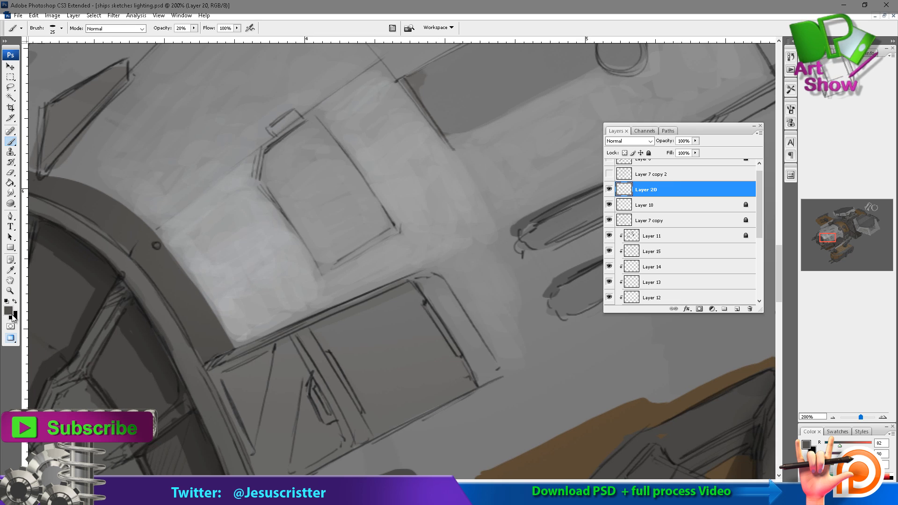
{"action": "left_click", "coordinate": [9, 311]}
{"action": "left_click", "coordinate": [550, 128]}
{"action": "left_click", "coordinate": [751, 69]}
{"action": "left_click_drag", "start_coordinate": [184, 286], "coordinate": [214, 348]}
{"action": "mouse_move", "coordinate": [158, 255]}
{"action": "left_mouse_down"}
{"action": "mouse_move", "coordinate": [170, 270]}
{"action": "mouse_move", "coordinate": [115, 229]}
{"action": "mouse_move", "coordinate": [159, 220]}
{"action": "left_mouse_up"}
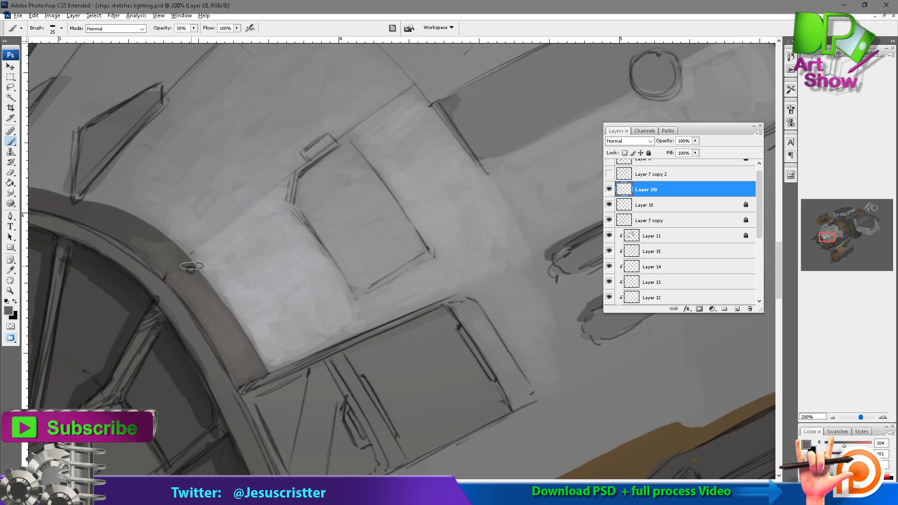
{"action": "left_click_drag", "start_coordinate": [129, 228], "coordinate": [110, 220]}
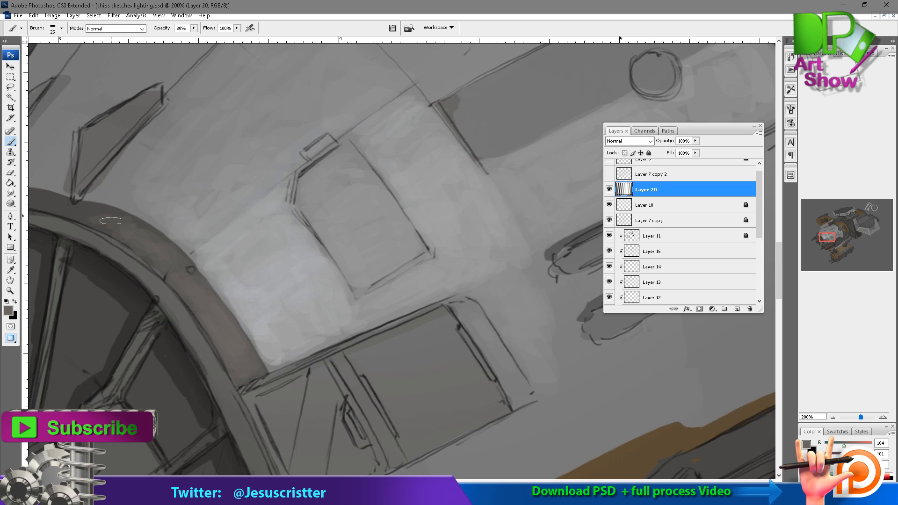
{"action": "mouse_move", "coordinate": [68, 200]}
{"action": "left_mouse_down"}
{"action": "mouse_move", "coordinate": [250, 204]}
{"action": "mouse_move", "coordinate": [258, 189]}
{"action": "left_mouse_up"}
{"action": "left_click", "coordinate": [237, 226], "text": "alt"}
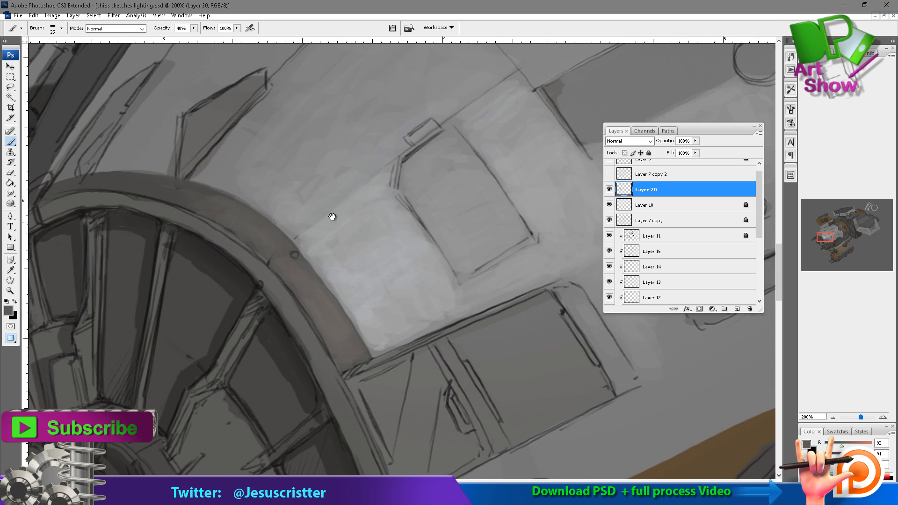
Choose a lighter warm grey and paint a soft highlight on the nose rim segment next to the bright hull patch.
{"action": "left_click_drag", "start_coordinate": [332, 216], "coordinate": [288, 199]}
{"action": "key", "text": "o"}
{"action": "left_click", "coordinate": [8, 311]}
{"action": "left_click", "coordinate": [550, 121]}
{"action": "left_click", "coordinate": [753, 68]}
{"action": "key", "text": "b"}
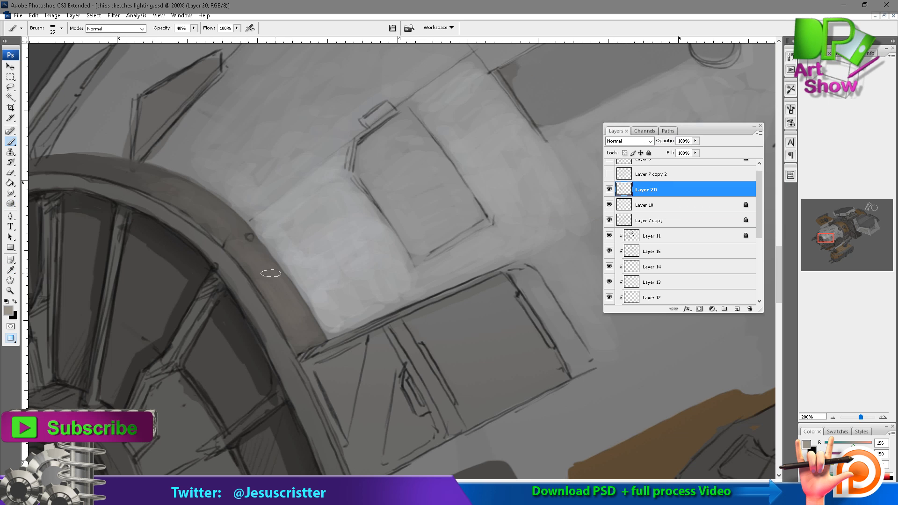
{"action": "left_click_drag", "start_coordinate": [268, 265], "coordinate": [281, 281]}
{"action": "left_click", "coordinate": [279, 284], "text": "alt"}
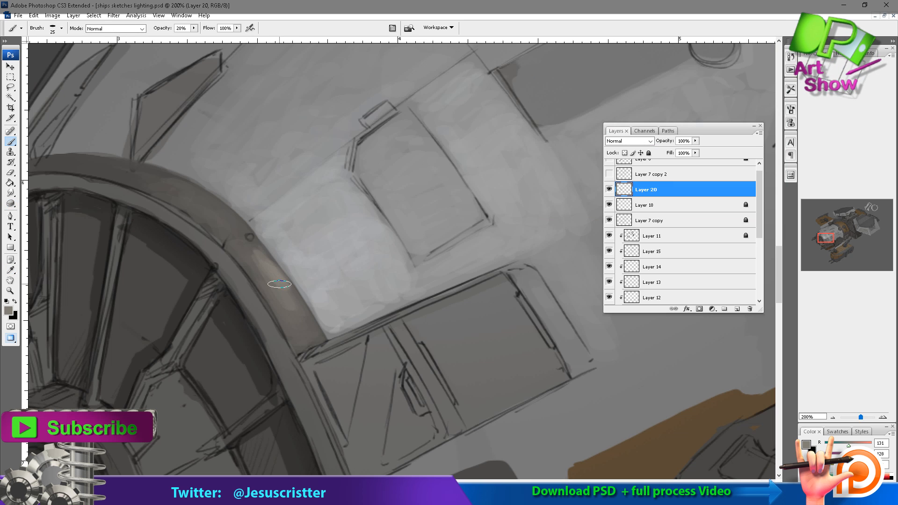
{"action": "left_click_drag", "start_coordinate": [285, 229], "coordinate": [296, 294]}
{"action": "left_click_drag", "start_coordinate": [245, 241], "coordinate": [298, 306]}
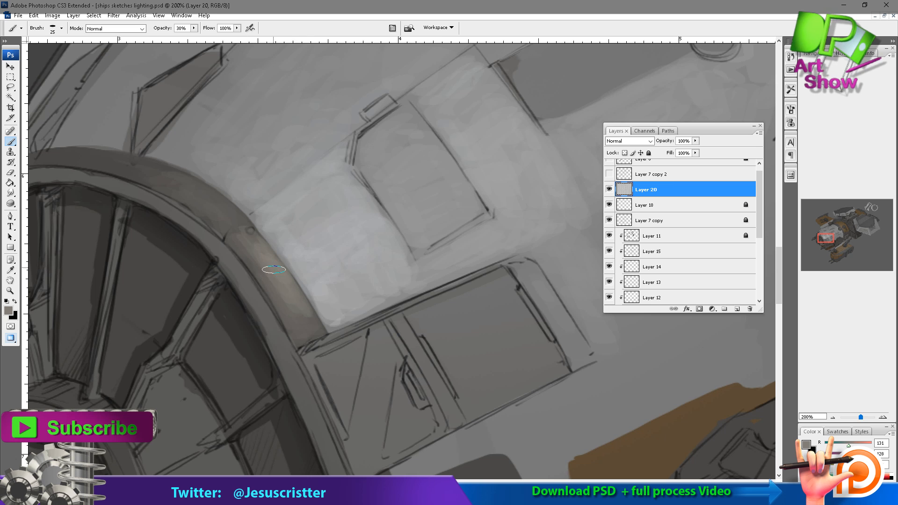
{"action": "left_click_drag", "start_coordinate": [239, 224], "coordinate": [255, 248]}
Add a new layer and paint a darker grey edge along two sides of the hatch panel at 60% opacity.
{"action": "key", "text": "z"}
{"action": "key", "text": "ctrl+minus"}
{"action": "key", "text": "ctrl+minus"}
{"action": "left_click_drag", "start_coordinate": [435, 144], "coordinate": [439, 138]}
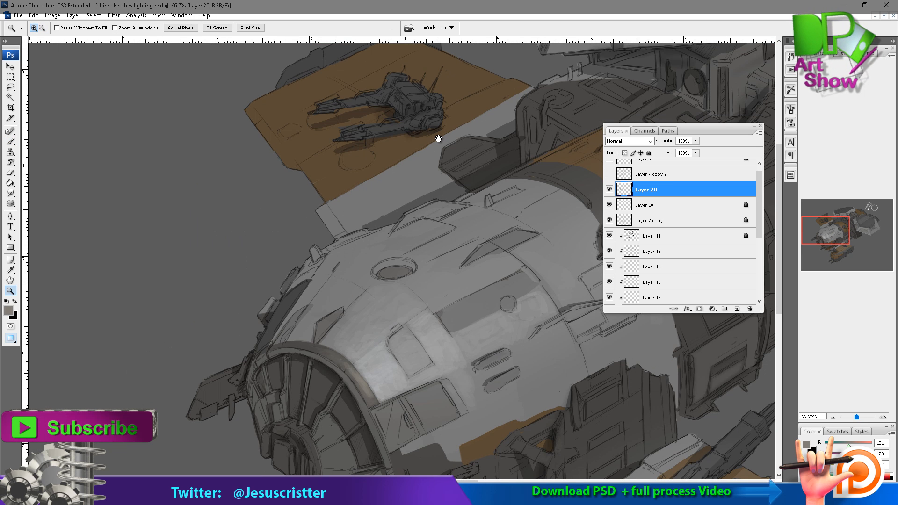
{"action": "key", "text": "ctrl+shift+alt+n"}
{"action": "left_click", "coordinate": [413, 316]}
{"action": "left_click", "coordinate": [413, 317]}
{"action": "left_click", "coordinate": [422, 243]}
{"action": "key", "text": "b"}
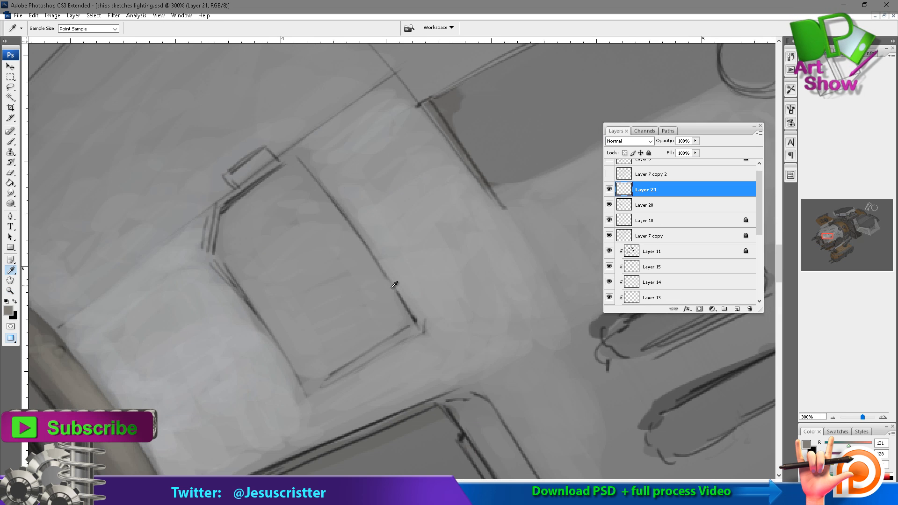
{"action": "left_click", "coordinate": [395, 286], "text": "alt"}
{"action": "key", "text": "6"}
{"action": "left_click_drag", "start_coordinate": [296, 167], "coordinate": [414, 326]}
{"action": "mouse_move", "coordinate": [313, 389]}
{"action": "left_mouse_down"}
{"action": "mouse_move", "coordinate": [414, 326]}
{"action": "mouse_move", "coordinate": [305, 390]}
{"action": "left_mouse_up"}
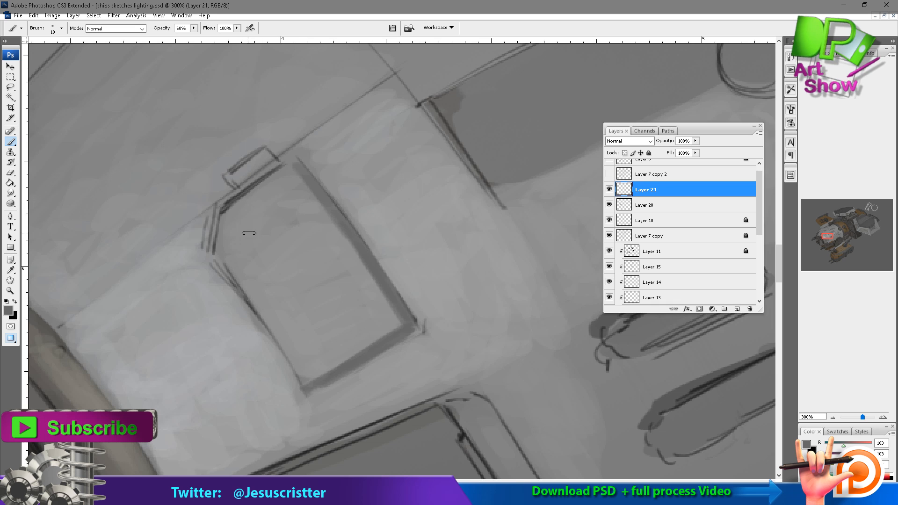
Paint a thin light grey edge highlight beside the hatch's dark border and lighten the small tab above it.
{"action": "left_click_drag", "start_coordinate": [225, 300], "coordinate": [235, 283]}
{"action": "left_click", "coordinate": [350, 162], "text": "alt"}
{"action": "left_click_drag", "start_coordinate": [311, 144], "coordinate": [427, 313]}
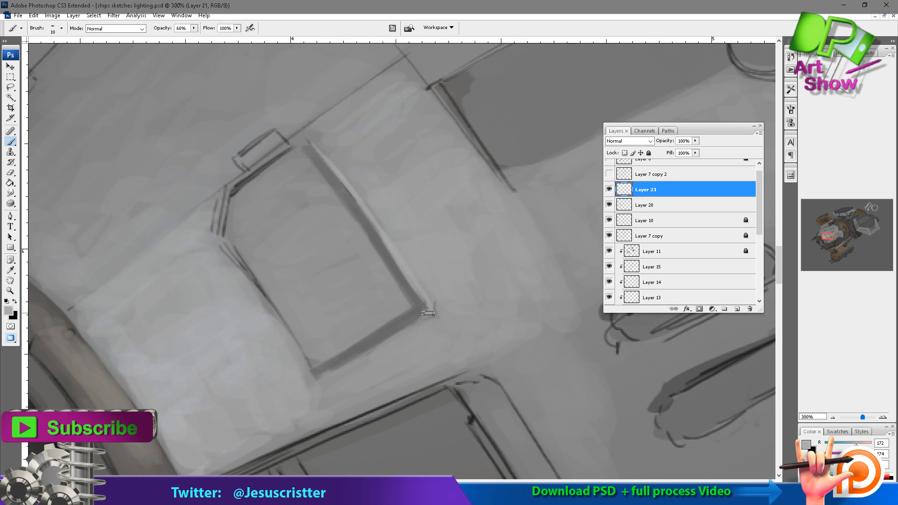
{"action": "left_click_drag", "start_coordinate": [328, 225], "coordinate": [387, 226]}
{"action": "left_click_drag", "start_coordinate": [346, 144], "coordinate": [297, 170]}
Smooth the warm highlight across the nose rim segment with sampled warm greys at 30% opacity.
{"action": "mouse_move", "coordinate": [209, 182]}
{"action": "left_mouse_down"}
{"action": "mouse_move", "coordinate": [315, 77]}
{"action": "mouse_move", "coordinate": [321, 54]}
{"action": "left_mouse_up"}
{"action": "left_click", "coordinate": [211, 182], "text": "alt"}
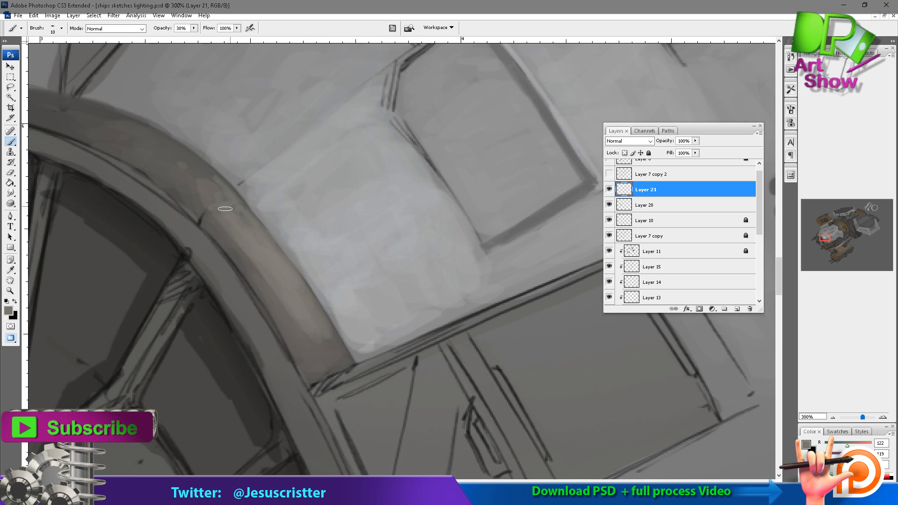
{"action": "left_click_drag", "start_coordinate": [225, 209], "coordinate": [164, 169]}
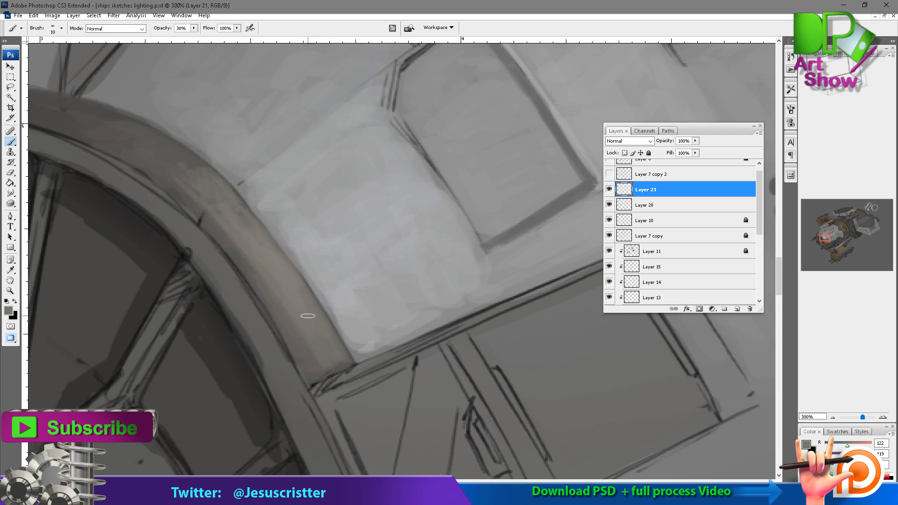
{"action": "left_click_drag", "start_coordinate": [317, 355], "coordinate": [350, 367]}
{"action": "mouse_move", "coordinate": [238, 201]}
{"action": "left_mouse_down"}
{"action": "mouse_move", "coordinate": [280, 282]}
{"action": "mouse_move", "coordinate": [218, 231]}
{"action": "left_mouse_up"}
Blend the upper arc of the nose rim with sampled greys using a size 20 brush at 20% opacity.
{"action": "key", "text": "bracketright"}
{"action": "key", "text": "2"}
{"action": "left_click", "coordinate": [285, 296], "text": "alt"}
{"action": "left_click_drag", "start_coordinate": [176, 191], "coordinate": [288, 207]}
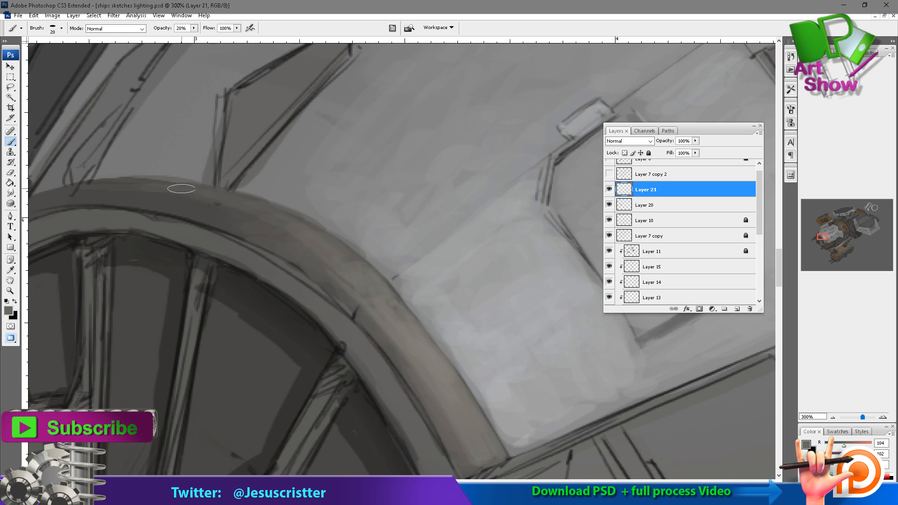
{"action": "left_click_drag", "start_coordinate": [88, 186], "coordinate": [257, 211]}
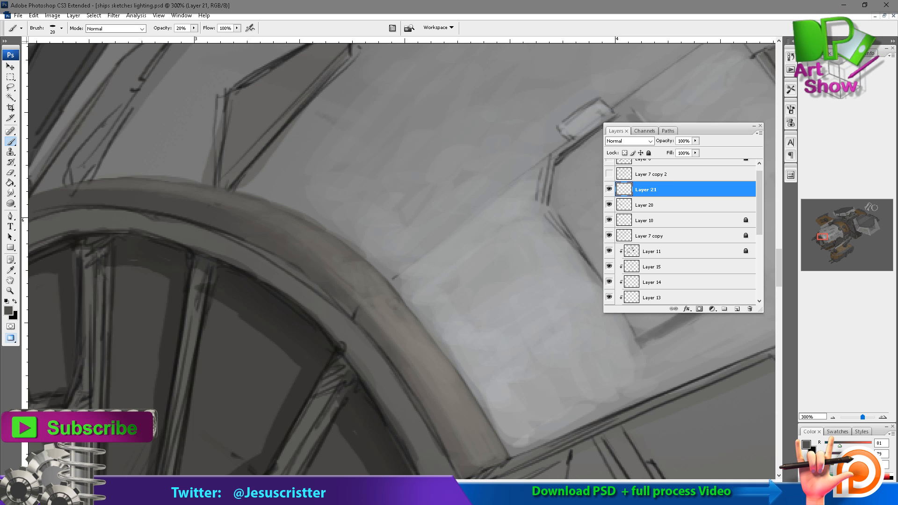
{"action": "left_click_drag", "start_coordinate": [366, 297], "coordinate": [390, 347]}
{"action": "left_click_drag", "start_coordinate": [266, 257], "coordinate": [387, 265]}
{"action": "mouse_move", "coordinate": [200, 233]}
{"action": "left_mouse_down"}
{"action": "mouse_move", "coordinate": [190, 184]}
{"action": "mouse_move", "coordinate": [169, 169]}
{"action": "left_mouse_up"}
Add another layer and darken the nose window panes nearest the hull with near-black at 40% opacity.
{"action": "left_click", "coordinate": [335, 202], "text": "alt"}
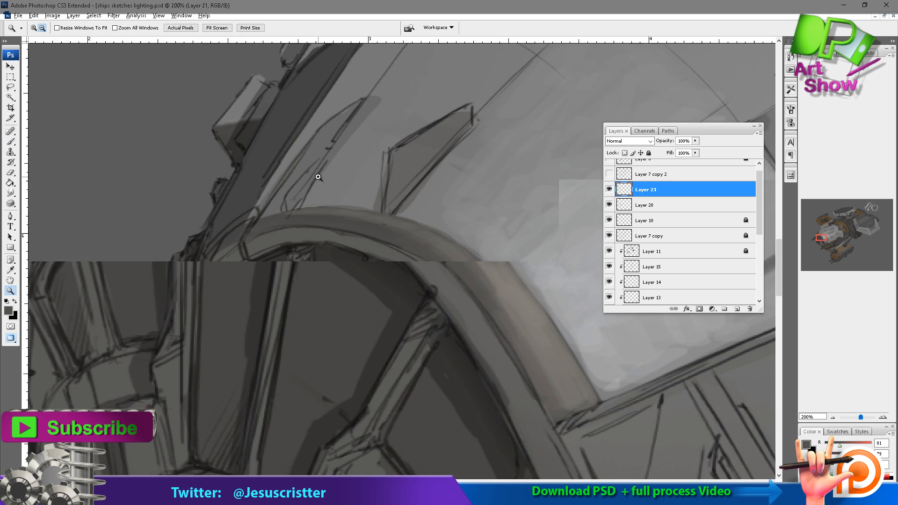
{"action": "key", "text": "ctrl+alt+shift+n"}
{"action": "left_click", "coordinate": [370, 241], "text": "alt"}
{"action": "left_click_drag", "start_coordinate": [388, 295], "coordinate": [252, 144]}
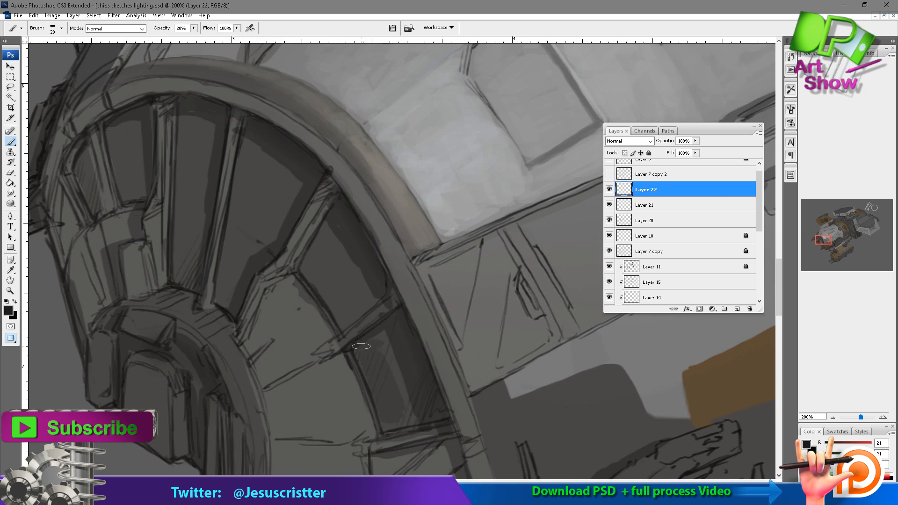
{"action": "mouse_move", "coordinate": [402, 403]}
{"action": "left_mouse_down"}
{"action": "mouse_move", "coordinate": [379, 336]}
{"action": "mouse_move", "coordinate": [386, 351]}
{"action": "mouse_move", "coordinate": [360, 352]}
{"action": "mouse_move", "coordinate": [422, 391]}
{"action": "left_mouse_up"}
{"action": "key", "text": "ctrl+z"}
{"action": "key", "text": "4"}
{"action": "mouse_move", "coordinate": [336, 251]}
{"action": "left_mouse_down"}
{"action": "mouse_move", "coordinate": [330, 231]}
{"action": "mouse_move", "coordinate": [341, 313]}
{"action": "mouse_move", "coordinate": [336, 267]}
{"action": "mouse_move", "coordinate": [356, 234]}
{"action": "left_mouse_up"}
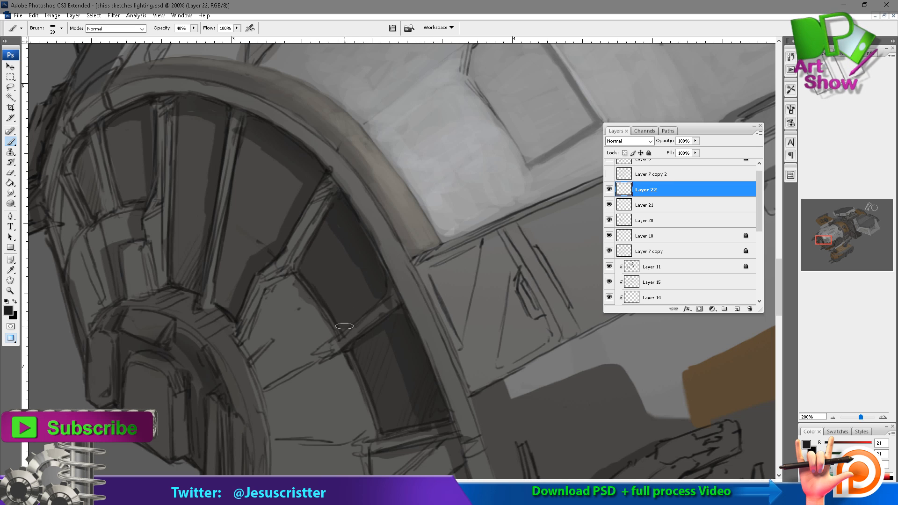
Darken the remaining nose window panes between the spokes and even out their edges with near-black strokes.
{"action": "mouse_move", "coordinate": [240, 223]}
{"action": "left_mouse_down"}
{"action": "mouse_move", "coordinate": [230, 309]}
{"action": "mouse_move", "coordinate": [299, 159]}
{"action": "mouse_move", "coordinate": [285, 169]}
{"action": "mouse_move", "coordinate": [274, 143]}
{"action": "left_mouse_up"}
{"action": "key", "text": "e"}
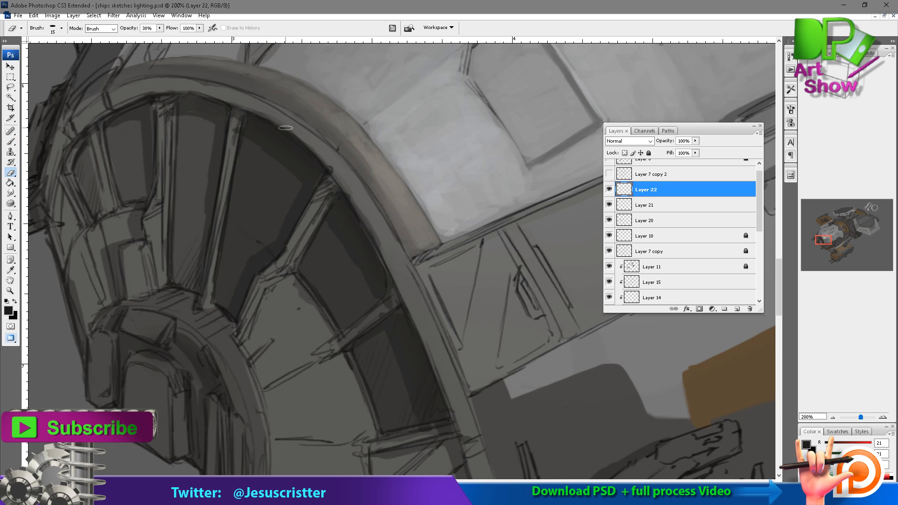
{"action": "key", "text": "b"}
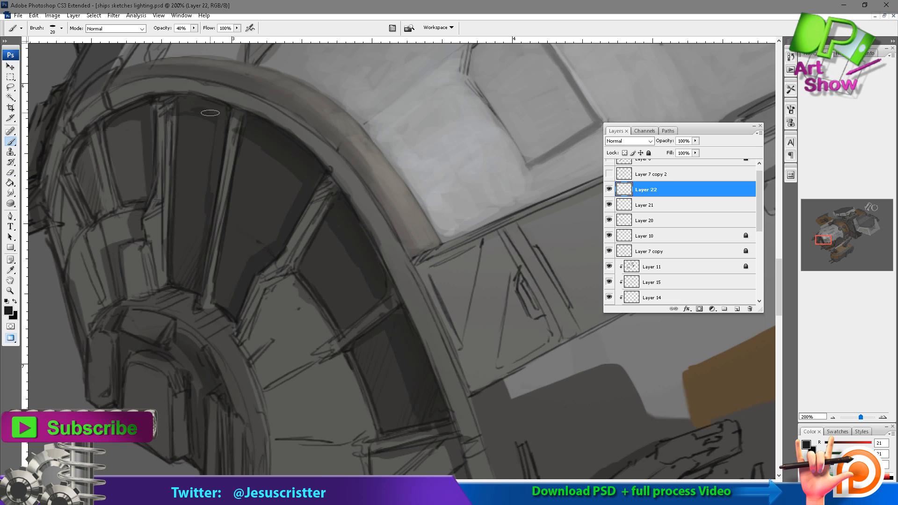
{"action": "mouse_move", "coordinate": [204, 136]}
{"action": "left_mouse_down"}
{"action": "mouse_move", "coordinate": [185, 98]}
{"action": "mouse_move", "coordinate": [188, 285]}
{"action": "left_mouse_up"}
{"action": "mouse_move", "coordinate": [121, 147]}
{"action": "left_mouse_down"}
{"action": "mouse_move", "coordinate": [117, 199]}
{"action": "mouse_move", "coordinate": [87, 213]}
{"action": "mouse_move", "coordinate": [82, 145]}
{"action": "mouse_move", "coordinate": [153, 103]}
{"action": "mouse_move", "coordinate": [178, 276]}
{"action": "left_mouse_up"}
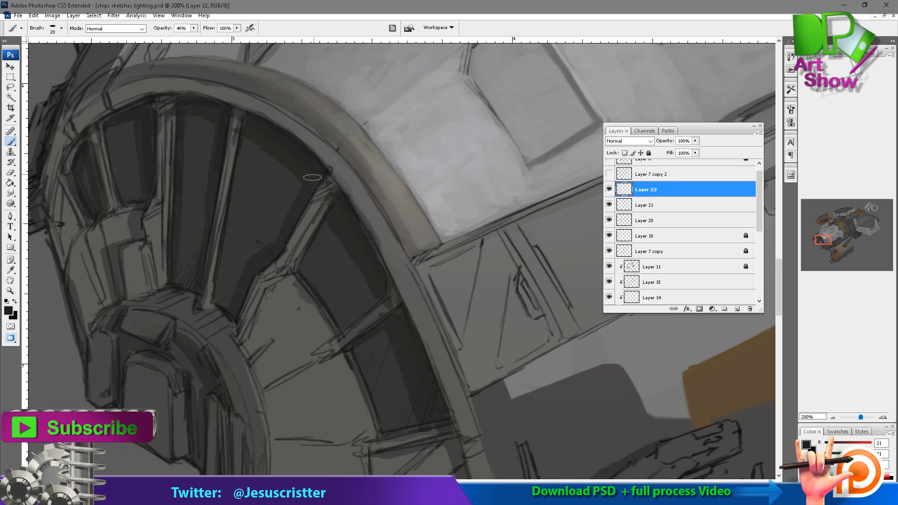
{"action": "left_click_drag", "start_coordinate": [241, 136], "coordinate": [217, 303]}
{"action": "left_click_drag", "start_coordinate": [345, 216], "coordinate": [329, 213]}
{"action": "left_click_drag", "start_coordinate": [329, 325], "coordinate": [367, 288]}
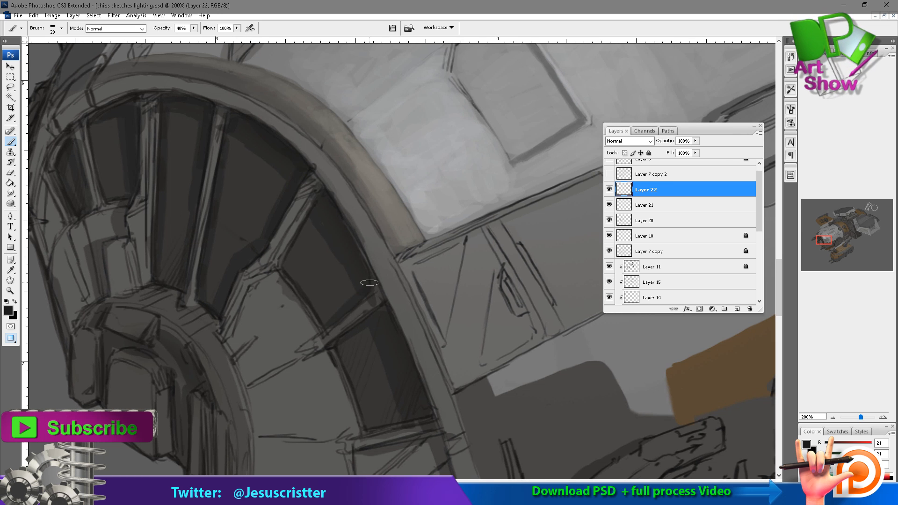
{"action": "left_click_drag", "start_coordinate": [317, 202], "coordinate": [283, 273]}
{"action": "left_click_drag", "start_coordinate": [342, 351], "coordinate": [367, 424]}
Examine the darkened nose windows against the whole ship at a reduced zoom level.
{"action": "key", "text": "z"}
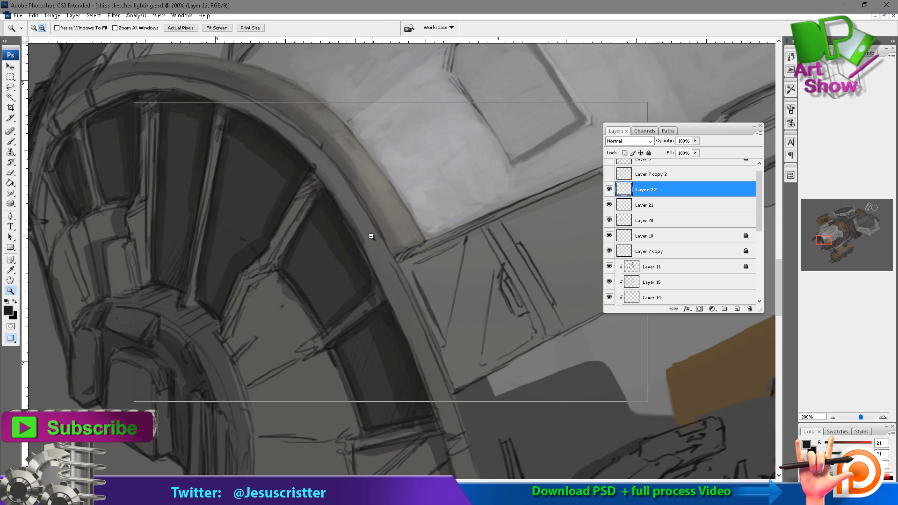
{"action": "left_click", "coordinate": [370, 237], "text": "alt"}
{"action": "left_click", "coordinate": [393, 244], "text": "alt"}
{"action": "left_click", "coordinate": [435, 234], "text": "alt"}
{"action": "left_click", "coordinate": [464, 216], "text": "alt"}
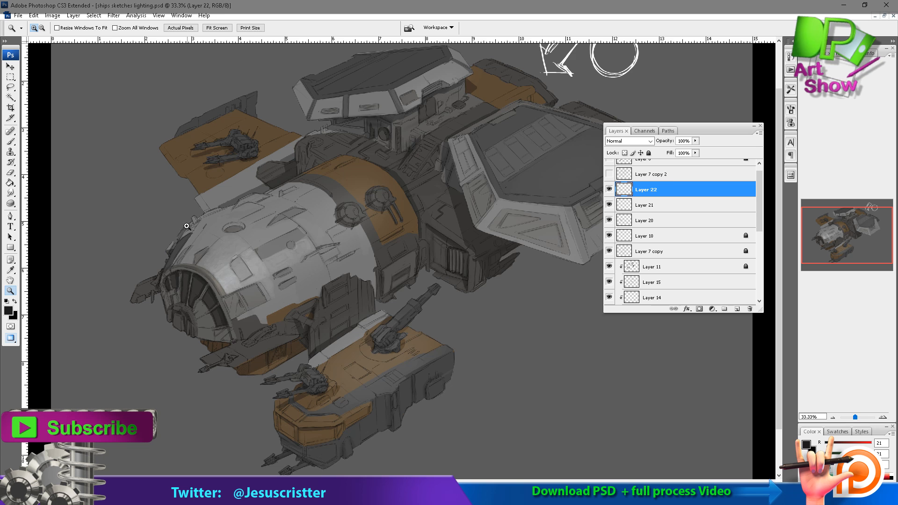
{"action": "left_click", "coordinate": [220, 318]}
{"action": "left_click", "coordinate": [280, 262]}
{"action": "left_click", "coordinate": [295, 247]}
{"action": "left_click", "coordinate": [299, 241]}
{"action": "left_click", "coordinate": [363, 190]}
Sample a mid grey and paint a highlight along the inner ring around the nose windows at 40% opacity.
{"action": "key", "text": "i"}
{"action": "left_click", "coordinate": [342, 261], "text": "alt"}
{"action": "left_click_drag", "start_coordinate": [328, 281], "coordinate": [292, 224]}
{"action": "left_click_drag", "start_coordinate": [216, 243], "coordinate": [240, 281]}
{"action": "left_click_drag", "start_coordinate": [201, 216], "coordinate": [290, 364]}
{"action": "mouse_move", "coordinate": [183, 200]}
{"action": "left_mouse_down"}
{"action": "mouse_move", "coordinate": [307, 409]}
{"action": "mouse_move", "coordinate": [369, 255]}
{"action": "left_mouse_up"}
Paint light grey highlights on the inner nose panel along the edge facing the dark window panes.
{"action": "left_click_drag", "start_coordinate": [215, 269], "coordinate": [232, 309]}
{"action": "left_click_drag", "start_coordinate": [191, 269], "coordinate": [235, 341]}
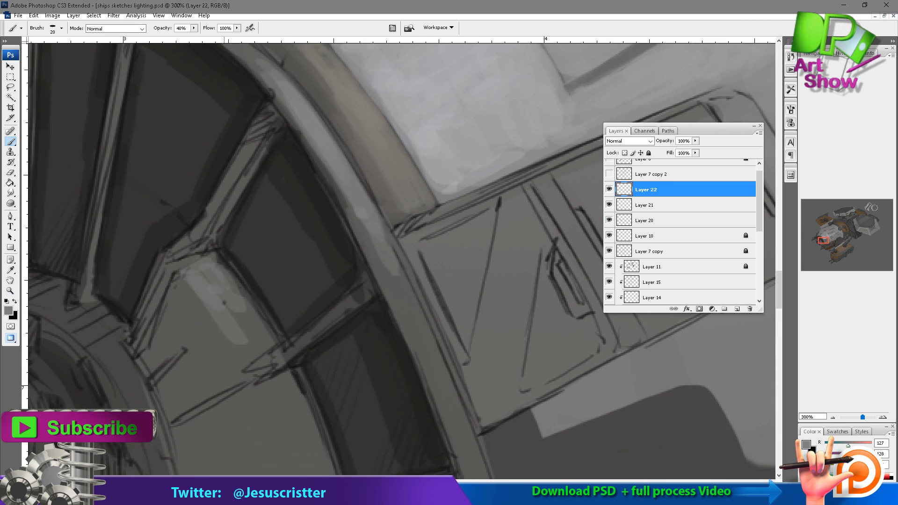
{"action": "left_click_drag", "start_coordinate": [225, 271], "coordinate": [255, 333]}
{"action": "left_click_drag", "start_coordinate": [235, 311], "coordinate": [190, 205]}
{"action": "left_click_drag", "start_coordinate": [230, 271], "coordinate": [261, 372]}
{"action": "left_click_drag", "start_coordinate": [308, 349], "coordinate": [441, 503]}
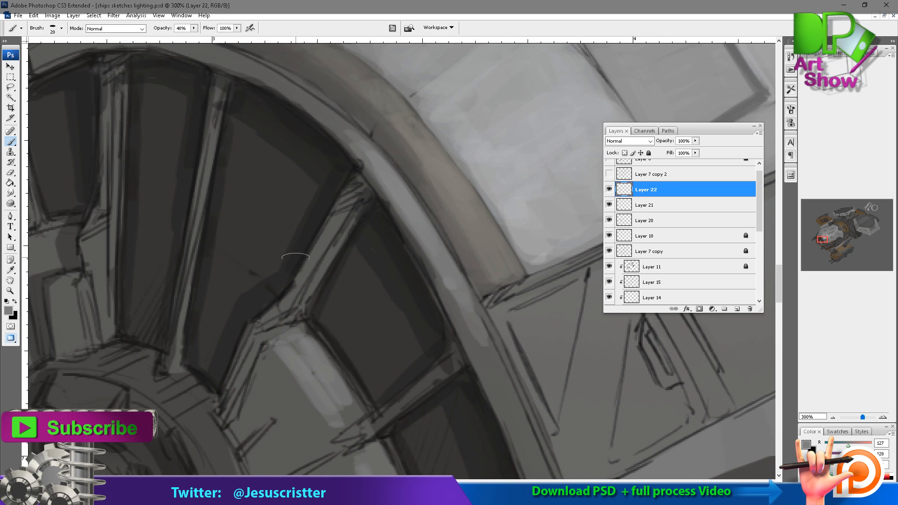
Smooth the spoke between the upper nose windows with sampled grey, and define its edges with a smaller dark brush.
{"action": "left_click", "coordinate": [302, 248], "text": "alt"}
{"action": "left_click_drag", "start_coordinate": [347, 220], "coordinate": [325, 276]}
{"action": "mouse_move", "coordinate": [360, 205]}
{"action": "left_mouse_down"}
{"action": "mouse_move", "coordinate": [307, 305]}
{"action": "mouse_move", "coordinate": [324, 263]}
{"action": "left_mouse_up"}
{"action": "key", "text": "["}
{"action": "left_click", "coordinate": [320, 272], "text": "alt"}
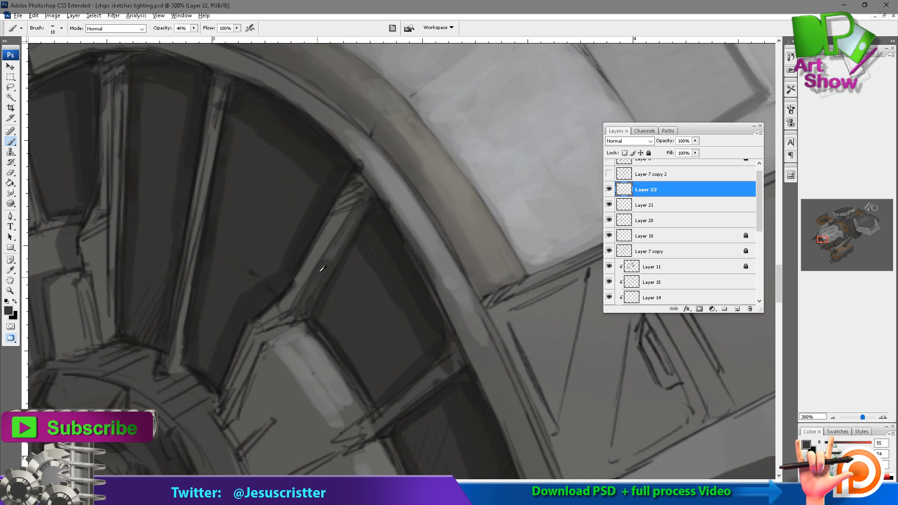
{"action": "left_click_drag", "start_coordinate": [289, 337], "coordinate": [303, 295]}
{"action": "left_click_drag", "start_coordinate": [273, 297], "coordinate": [241, 372]}
{"action": "left_click_drag", "start_coordinate": [261, 341], "coordinate": [237, 289]}
{"action": "left_click_drag", "start_coordinate": [358, 338], "coordinate": [399, 318]}
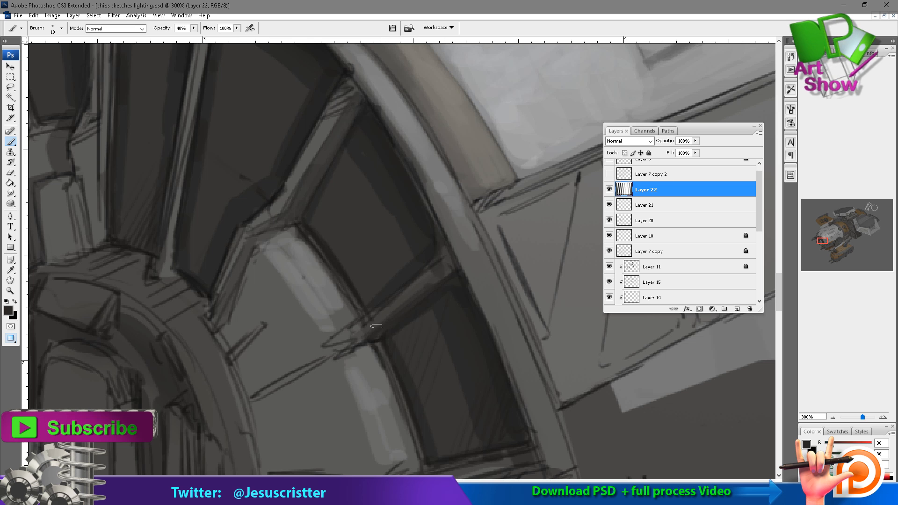
Paint near-black strokes along the edges of the remaining window spokes and inner nose panels at 40% opacity.
{"action": "left_click_drag", "start_coordinate": [349, 95], "coordinate": [303, 202]}
{"action": "left_click_drag", "start_coordinate": [291, 138], "coordinate": [305, 260]}
{"action": "left_click_drag", "start_coordinate": [234, 121], "coordinate": [209, 246]}
{"action": "left_click_drag", "start_coordinate": [215, 197], "coordinate": [183, 401]}
{"action": "mouse_move", "coordinate": [127, 126]}
{"action": "left_mouse_down"}
{"action": "mouse_move", "coordinate": [181, 162]}
{"action": "mouse_move", "coordinate": [170, 236]}
{"action": "left_mouse_up"}
{"action": "mouse_move", "coordinate": [165, 147]}
{"action": "left_mouse_down"}
{"action": "mouse_move", "coordinate": [162, 231]}
{"action": "mouse_move", "coordinate": [138, 301]}
{"action": "left_mouse_up"}
{"action": "mouse_move", "coordinate": [134, 323]}
{"action": "left_mouse_down"}
{"action": "mouse_move", "coordinate": [145, 288]}
{"action": "mouse_move", "coordinate": [129, 387]}
{"action": "left_mouse_up"}
{"action": "left_click_drag", "start_coordinate": [135, 281], "coordinate": [186, 314]}
{"action": "mouse_move", "coordinate": [127, 166]}
{"action": "left_mouse_down"}
{"action": "mouse_move", "coordinate": [149, 286]}
{"action": "mouse_move", "coordinate": [151, 387]}
{"action": "left_mouse_up"}
{"action": "left_click_drag", "start_coordinate": [136, 312], "coordinate": [139, 342]}
{"action": "left_click_drag", "start_coordinate": [110, 316], "coordinate": [135, 407]}
{"action": "left_click_drag", "start_coordinate": [82, 261], "coordinate": [108, 323]}
{"action": "left_click_drag", "start_coordinate": [60, 301], "coordinate": [82, 357]}
{"action": "mouse_move", "coordinate": [61, 283]}
{"action": "left_mouse_down"}
{"action": "mouse_move", "coordinate": [71, 243]}
{"action": "mouse_move", "coordinate": [92, 244]}
{"action": "left_mouse_up"}
Sample a warm grey and paint a highlight around the central nose hub's ring, blending it at 30% opacity.
{"action": "left_click", "coordinate": [247, 156], "text": "alt"}
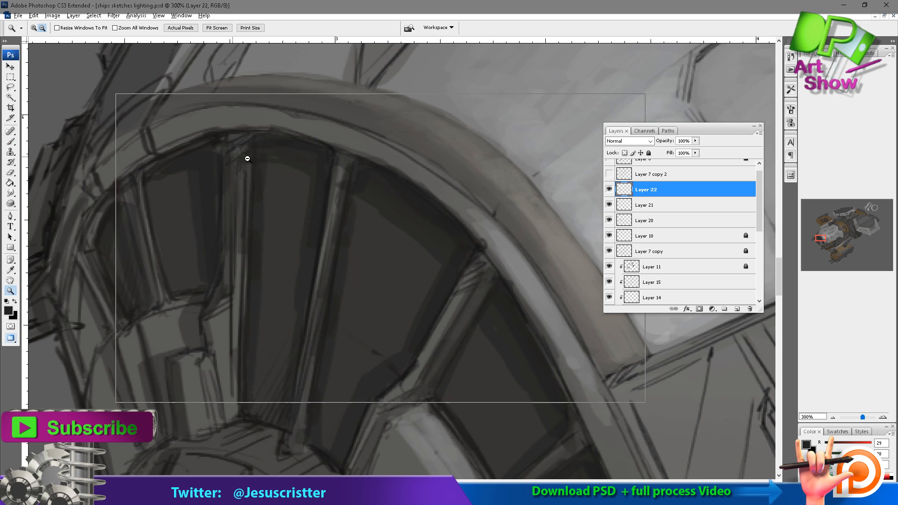
{"action": "left_click", "coordinate": [248, 159], "text": "alt"}
{"action": "left_click", "coordinate": [253, 161], "text": "alt"}
{"action": "left_click", "coordinate": [384, 322], "text": "ctrl"}
{"action": "left_click", "coordinate": [386, 327], "text": "ctrl"}
{"action": "left_click_drag", "start_coordinate": [387, 265], "coordinate": [421, 299]}
{"action": "mouse_move", "coordinate": [66, 335]}
{"action": "left_mouse_down"}
{"action": "mouse_move", "coordinate": [202, 321]}
{"action": "mouse_move", "coordinate": [128, 328]}
{"action": "left_mouse_up"}
{"action": "left_click", "coordinate": [276, 253], "text": "alt"}
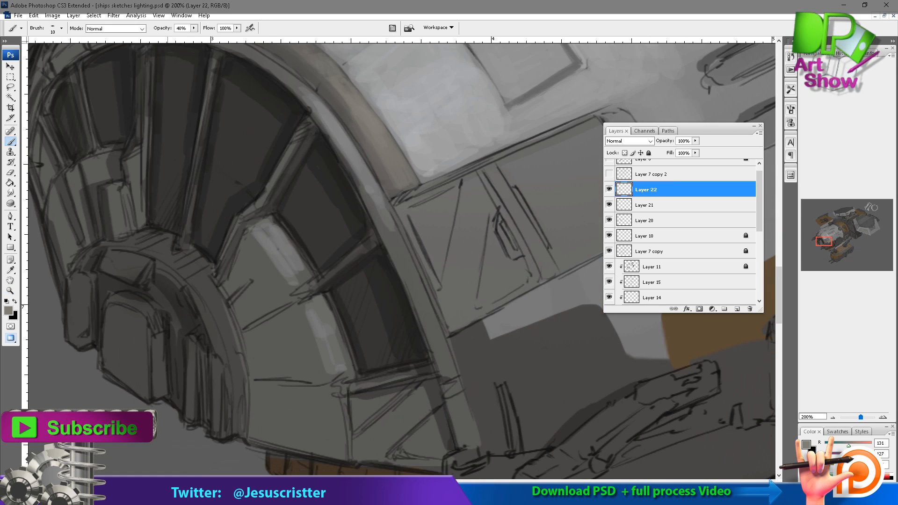
{"action": "left_click_drag", "start_coordinate": [206, 281], "coordinate": [240, 362]}
{"action": "left_click", "coordinate": [225, 318], "text": "alt"}
{"action": "left_click_drag", "start_coordinate": [218, 327], "coordinate": [187, 272]}
{"action": "left_click_drag", "start_coordinate": [178, 259], "coordinate": [199, 272]}
{"action": "mouse_move", "coordinate": [199, 265]}
{"action": "left_mouse_down"}
{"action": "mouse_move", "coordinate": [153, 247]}
{"action": "mouse_move", "coordinate": [159, 253]}
{"action": "left_mouse_up"}
{"action": "key", "text": "3"}
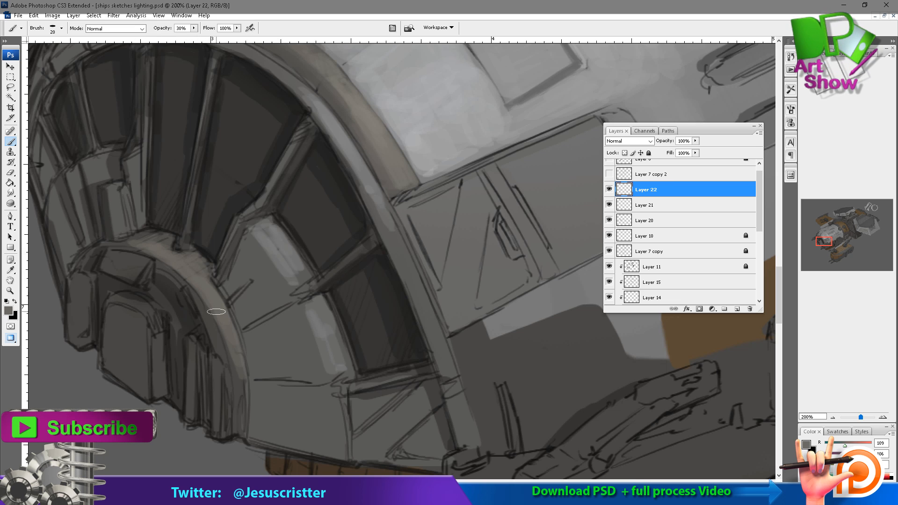
{"action": "left_click_drag", "start_coordinate": [218, 319], "coordinate": [244, 421]}
{"action": "left_click_drag", "start_coordinate": [197, 305], "coordinate": [225, 358]}
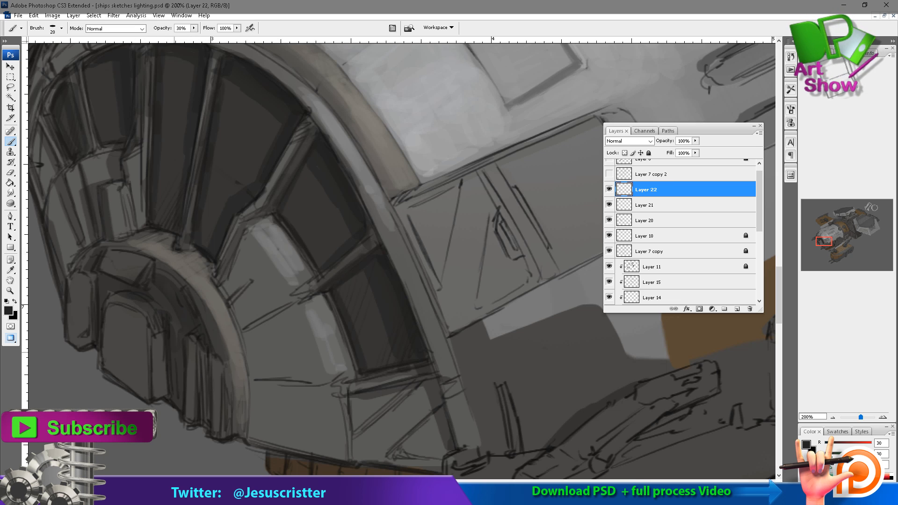
Paint warm grey highlights and near-black gaps on the central hub's ribs and upper blocks at 40% to 50% opacity.
{"action": "key", "text": "4"}
{"action": "left_click_drag", "start_coordinate": [139, 302], "coordinate": [161, 330]}
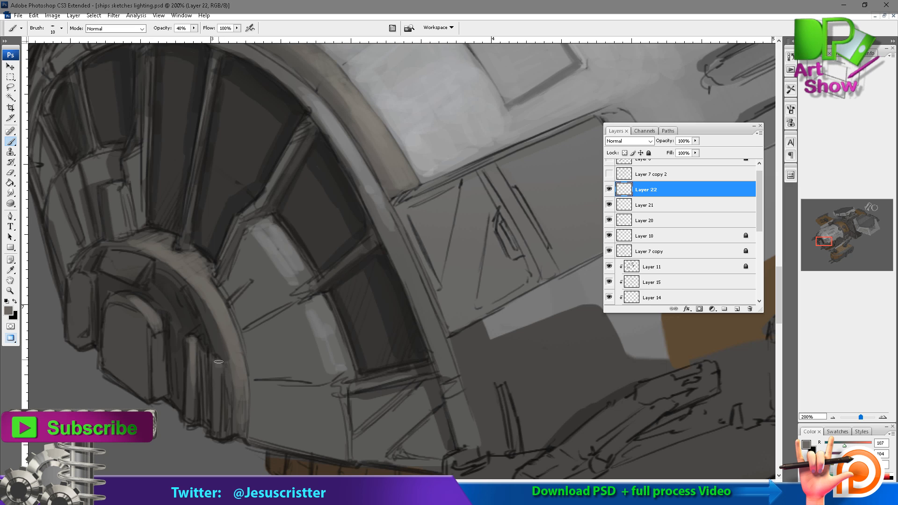
{"action": "left_click", "coordinate": [157, 359], "text": "alt"}
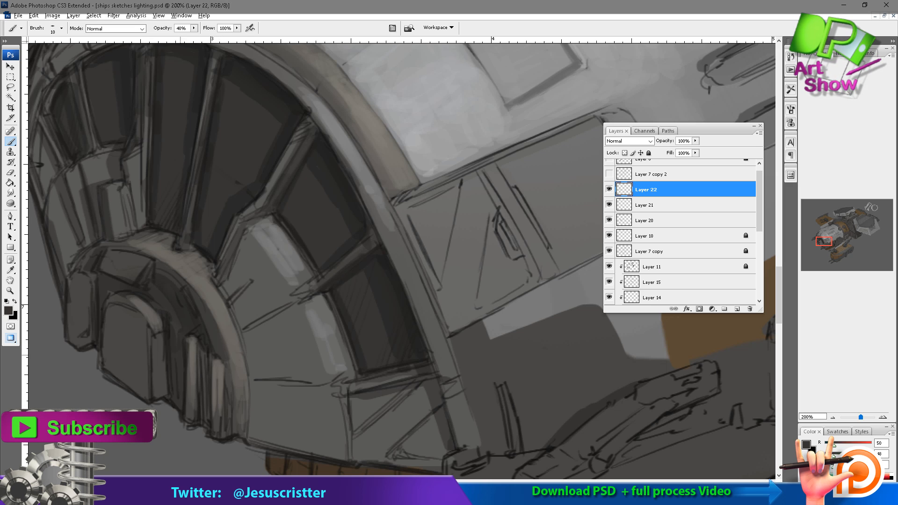
{"action": "left_click_drag", "start_coordinate": [206, 350], "coordinate": [201, 421]}
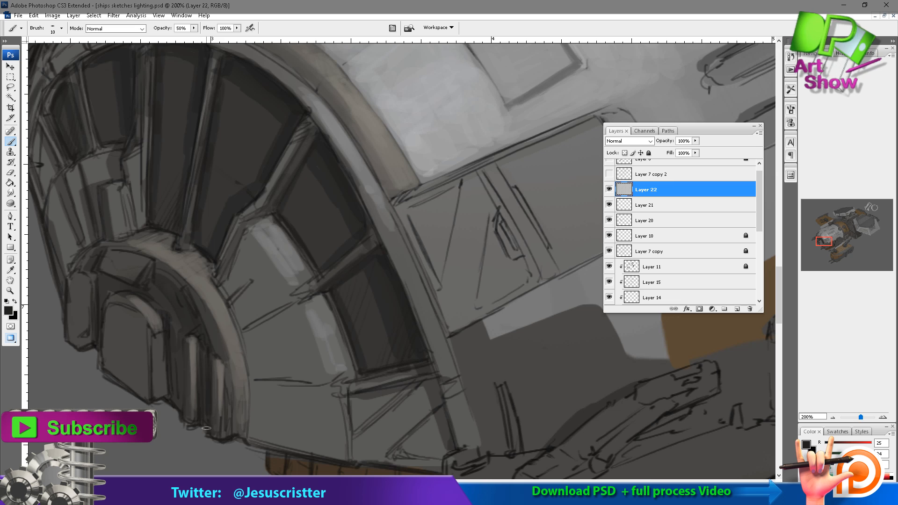
{"action": "left_click_drag", "start_coordinate": [226, 381], "coordinate": [227, 435]}
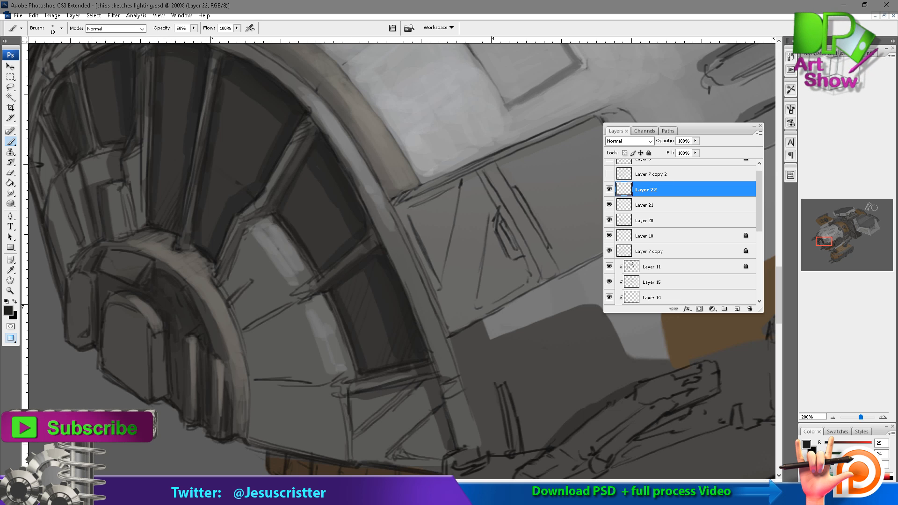
{"action": "left_click", "coordinate": [84, 289], "text": "alt"}
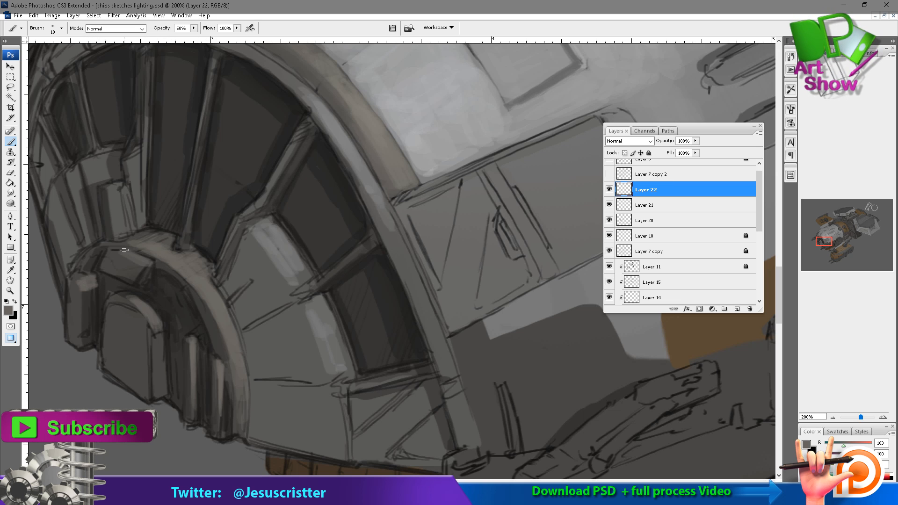
{"action": "left_click_drag", "start_coordinate": [117, 251], "coordinate": [146, 262]}
{"action": "left_click_drag", "start_coordinate": [146, 240], "coordinate": [131, 241]}
Sample a light grey and highlight the raised inner panel block and the far-side window spokes at 40% opacity.
{"action": "left_click_drag", "start_coordinate": [281, 136], "coordinate": [266, 188]}
{"action": "left_click", "coordinate": [409, 172], "text": "alt"}
{"action": "key", "text": "4"}
{"action": "left_click_drag", "start_coordinate": [99, 241], "coordinate": [107, 280]}
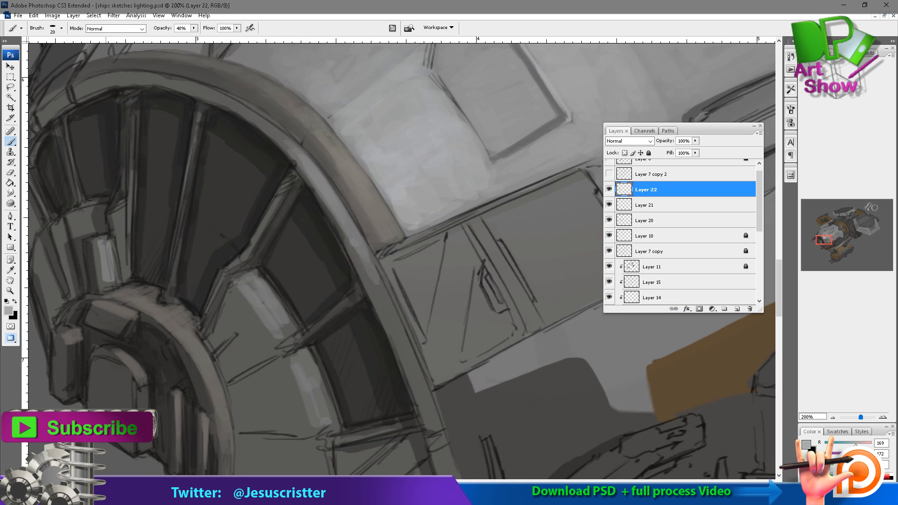
{"action": "left_click_drag", "start_coordinate": [122, 219], "coordinate": [126, 259]}
{"action": "left_click_drag", "start_coordinate": [140, 95], "coordinate": [138, 111]}
{"action": "left_click_drag", "start_coordinate": [59, 141], "coordinate": [78, 219]}
{"action": "left_click_drag", "start_coordinate": [70, 187], "coordinate": [117, 200]}
{"action": "left_click_drag", "start_coordinate": [73, 200], "coordinate": [91, 241]}
Brighten the window spoke and the inner rim edge facing the side hull with light grey strokes at 30% opacity.
{"action": "key", "text": "3"}
{"action": "left_click_drag", "start_coordinate": [171, 133], "coordinate": [174, 229]}
{"action": "left_click_drag", "start_coordinate": [174, 210], "coordinate": [173, 298]}
{"action": "left_click_drag", "start_coordinate": [392, 246], "coordinate": [297, 170]}
{"action": "left_click_drag", "start_coordinate": [309, 191], "coordinate": [347, 277]}
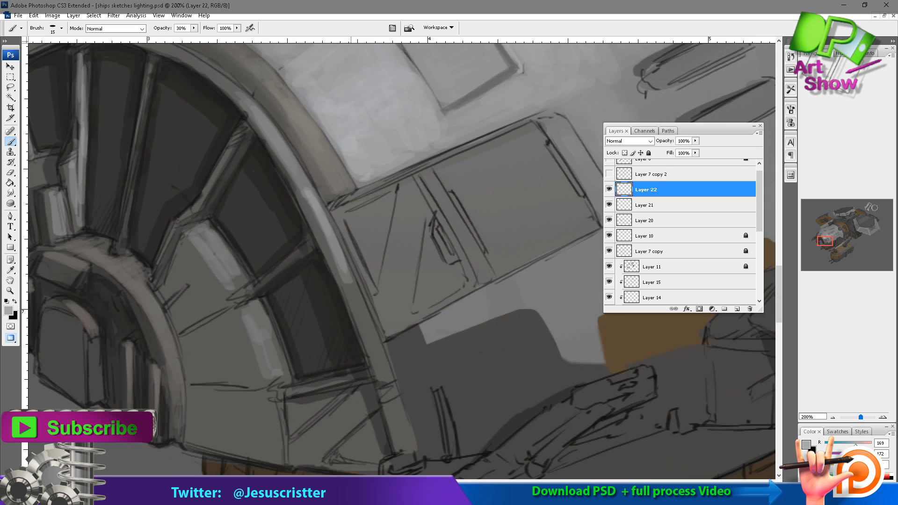
{"action": "left_click_drag", "start_coordinate": [335, 241], "coordinate": [364, 322]}
{"action": "mouse_move", "coordinate": [344, 267]}
{"action": "left_mouse_down"}
{"action": "mouse_move", "coordinate": [411, 444]}
{"action": "mouse_move", "coordinate": [374, 336]}
{"action": "left_mouse_up"}
{"action": "left_click_drag", "start_coordinate": [292, 206], "coordinate": [386, 397]}
Choose the beige b2aa98, merge Layer 22 down, and paint beige highlights on the nose rim and hub ring at 20% opacity.
{"action": "left_click", "coordinate": [385, 224], "text": "alt"}
{"action": "left_click", "coordinate": [386, 220], "text": "alt"}
{"action": "left_click", "coordinate": [388, 216], "text": "alt"}
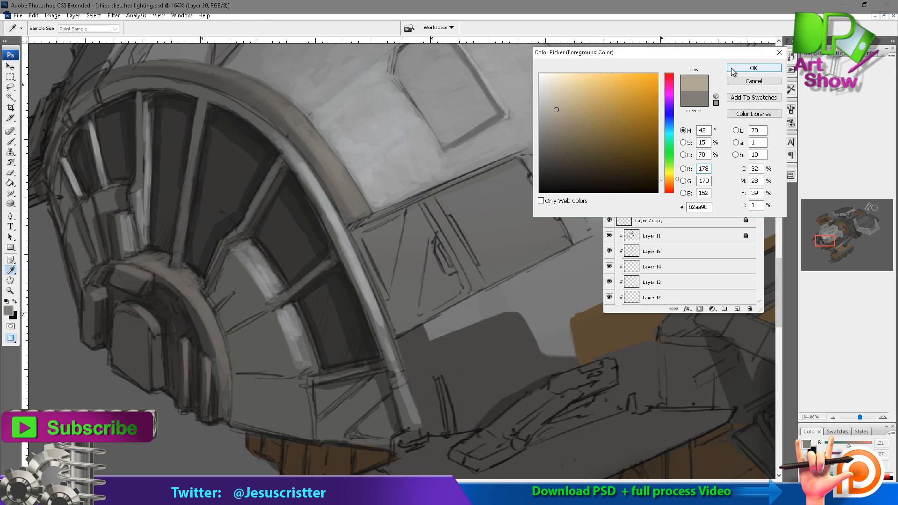
{"action": "key", "text": "Return"}
{"action": "key", "text": "ctrl+e"}
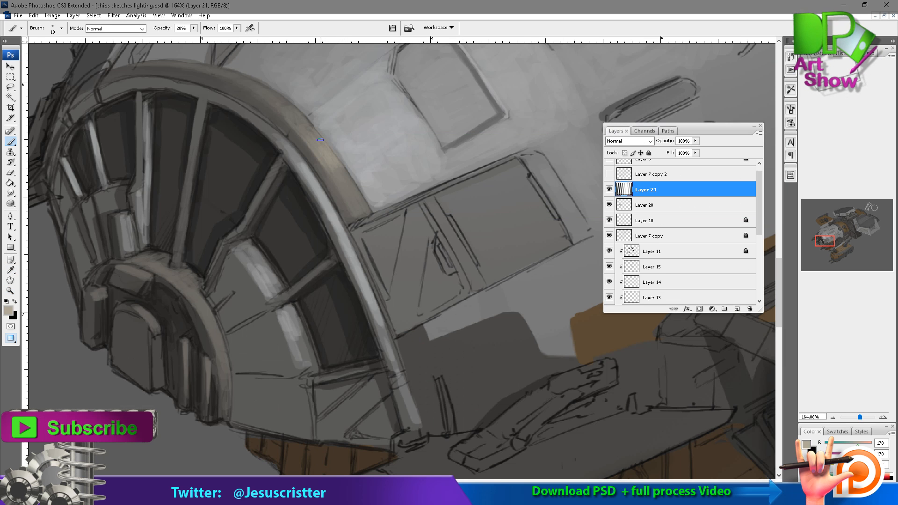
{"action": "scroll", "coordinate": [308, 141], "scroll_direction": "down", "scroll_amount": 2}
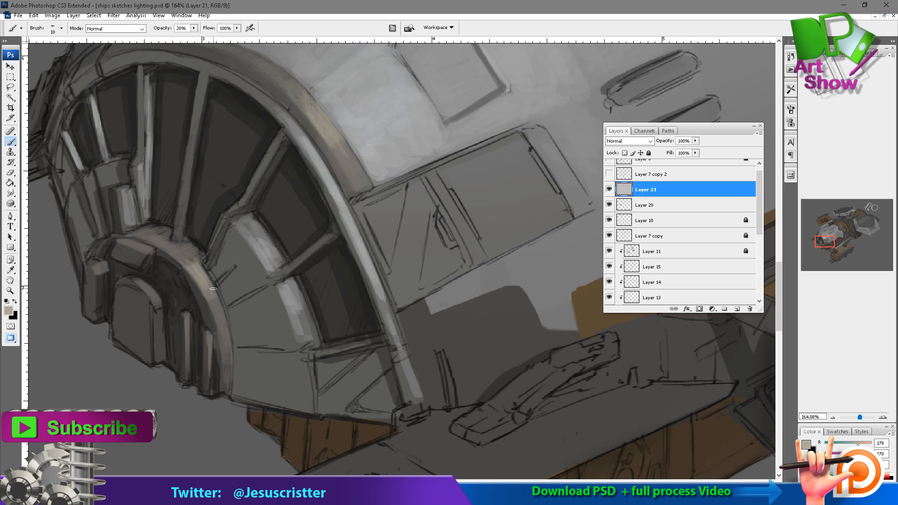
Paint a warm grey band on the lower hull directly behind the nose rim with a 40% opacity brush.
{"action": "key", "text": "z"}
{"action": "left_click", "coordinate": [459, 181], "text": "alt"}
{"action": "left_click", "coordinate": [459, 181], "text": "alt"}
{"action": "left_click", "coordinate": [459, 181], "text": "alt"}
{"action": "left_click_drag", "start_coordinate": [359, 312], "coordinate": [371, 207]}
{"action": "left_click_drag", "start_coordinate": [454, 220], "coordinate": [241, 351]}
{"action": "mouse_move", "coordinate": [237, 293]}
{"action": "left_mouse_down"}
{"action": "mouse_move", "coordinate": [321, 195]}
{"action": "mouse_move", "coordinate": [310, 172]}
{"action": "left_mouse_up"}
{"action": "key", "text": "b"}
{"action": "left_click_drag", "start_coordinate": [283, 211], "coordinate": [274, 161]}
{"action": "key", "text": "4"}
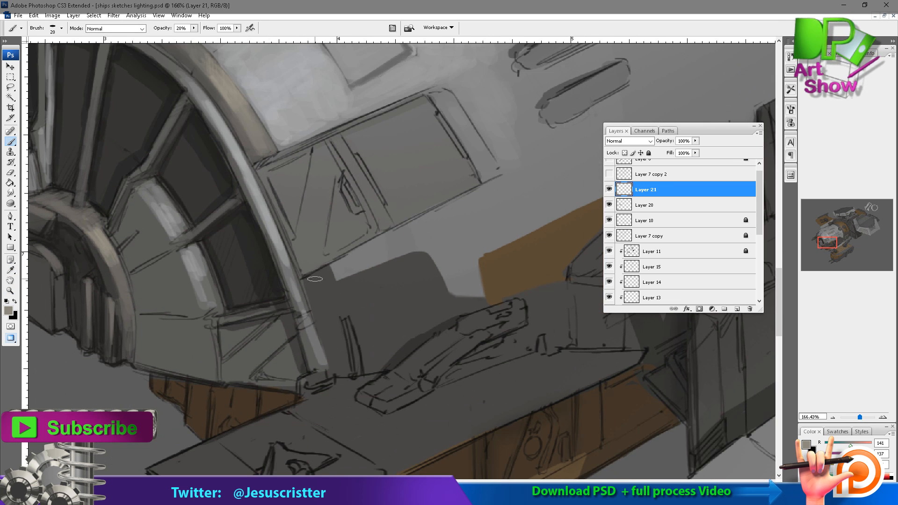
{"action": "left_click_drag", "start_coordinate": [315, 275], "coordinate": [337, 347]}
{"action": "left_click_drag", "start_coordinate": [320, 276], "coordinate": [345, 356]}
{"action": "left_click", "coordinate": [341, 313], "text": "alt"}
{"action": "mouse_move", "coordinate": [338, 292]}
{"action": "left_mouse_down"}
{"action": "mouse_move", "coordinate": [351, 320]}
{"action": "mouse_move", "coordinate": [376, 278]}
{"action": "left_mouse_up"}
{"action": "left_click_drag", "start_coordinate": [370, 285], "coordinate": [358, 315]}
{"action": "left_click_drag", "start_coordinate": [325, 272], "coordinate": [335, 287]}
{"action": "left_click", "coordinate": [340, 306], "text": "alt"}
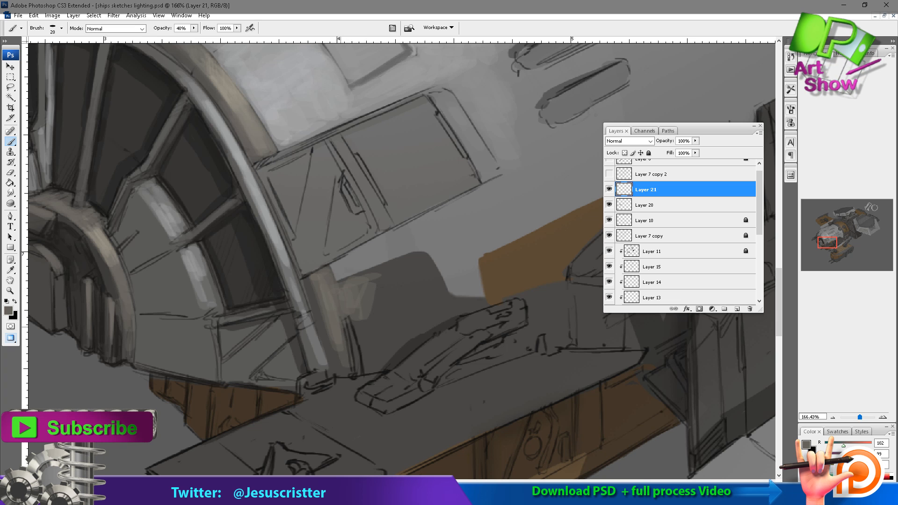
Cover the dark hull patch below the side windows with blended brownish grey strokes up to its rounded edge.
{"action": "left_click_drag", "start_coordinate": [342, 318], "coordinate": [345, 368]}
{"action": "left_click_drag", "start_coordinate": [354, 319], "coordinate": [368, 368]}
{"action": "left_click_drag", "start_coordinate": [371, 299], "coordinate": [372, 368]}
{"action": "mouse_move", "coordinate": [343, 281]}
{"action": "left_mouse_down"}
{"action": "mouse_move", "coordinate": [396, 266]}
{"action": "mouse_move", "coordinate": [378, 360]}
{"action": "left_mouse_up"}
{"action": "left_click", "coordinate": [390, 299], "text": "alt"}
{"action": "left_click", "coordinate": [368, 300], "text": "alt"}
{"action": "left_click_drag", "start_coordinate": [398, 326], "coordinate": [383, 361]}
{"action": "left_click_drag", "start_coordinate": [429, 288], "coordinate": [414, 329]}
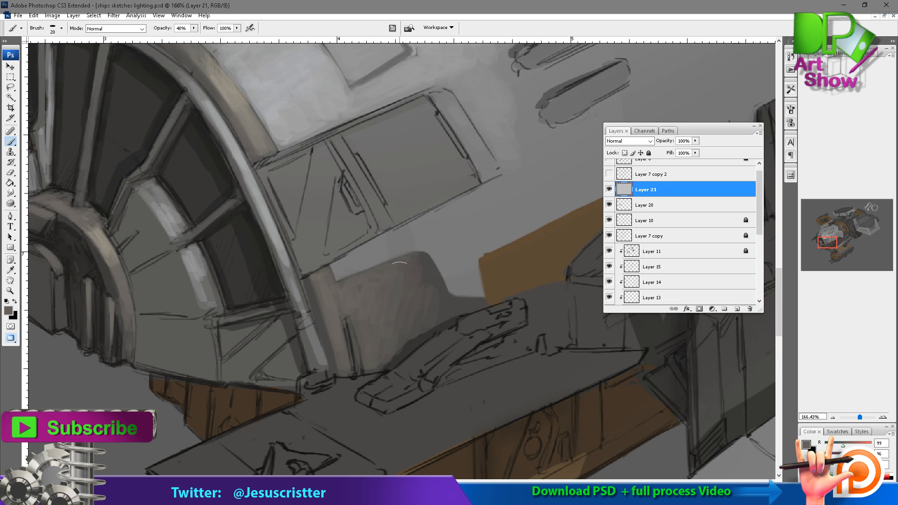
{"action": "left_click_drag", "start_coordinate": [400, 263], "coordinate": [418, 268]}
{"action": "mouse_move", "coordinate": [425, 283]}
{"action": "left_mouse_down"}
{"action": "mouse_move", "coordinate": [423, 263]}
{"action": "mouse_move", "coordinate": [416, 276]}
{"action": "left_mouse_up"}
Fill the three side window panes behind the nose rim with darker grey, leaving the frame and diagonal strut lighter.
{"action": "left_click_drag", "start_coordinate": [321, 155], "coordinate": [345, 223]}
{"action": "left_click", "coordinate": [257, 236], "text": "alt"}
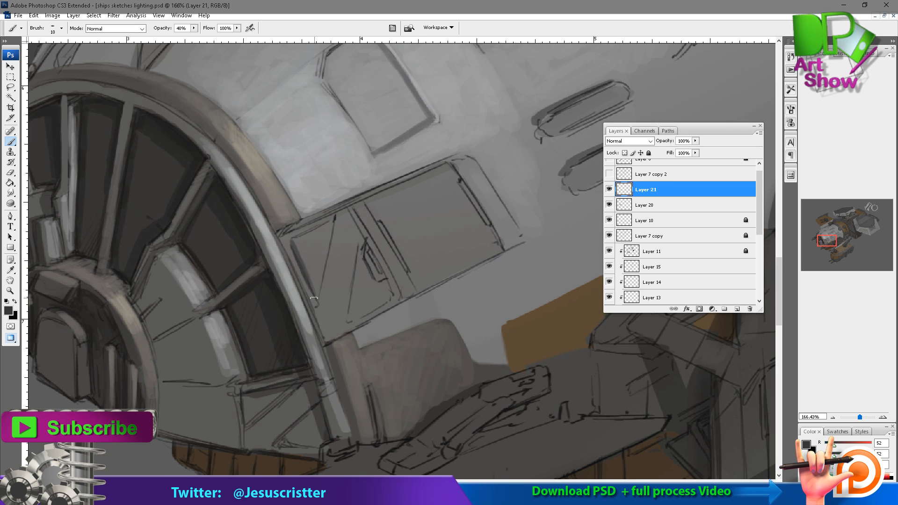
{"action": "left_click_drag", "start_coordinate": [314, 298], "coordinate": [329, 231]}
{"action": "left_click_drag", "start_coordinate": [319, 281], "coordinate": [303, 236]}
{"action": "mouse_move", "coordinate": [358, 257]}
{"action": "left_mouse_down"}
{"action": "mouse_move", "coordinate": [350, 317]}
{"action": "mouse_move", "coordinate": [387, 300]}
{"action": "mouse_move", "coordinate": [367, 265]}
{"action": "left_mouse_up"}
{"action": "left_click_drag", "start_coordinate": [371, 204], "coordinate": [419, 284]}
{"action": "key", "text": "bracketright"}
{"action": "key", "text": "bracketright"}
{"action": "mouse_move", "coordinate": [404, 236]}
{"action": "left_mouse_down"}
{"action": "mouse_move", "coordinate": [420, 277]}
{"action": "mouse_move", "coordinate": [433, 239]}
{"action": "mouse_move", "coordinate": [452, 254]}
{"action": "mouse_move", "coordinate": [468, 213]}
{"action": "mouse_move", "coordinate": [487, 244]}
{"action": "left_mouse_up"}
{"action": "left_click", "coordinate": [383, 198], "text": "alt"}
{"action": "key", "text": "bracketleft"}
{"action": "left_click_drag", "start_coordinate": [363, 203], "coordinate": [308, 226]}
{"action": "left_click_drag", "start_coordinate": [291, 246], "coordinate": [315, 297]}
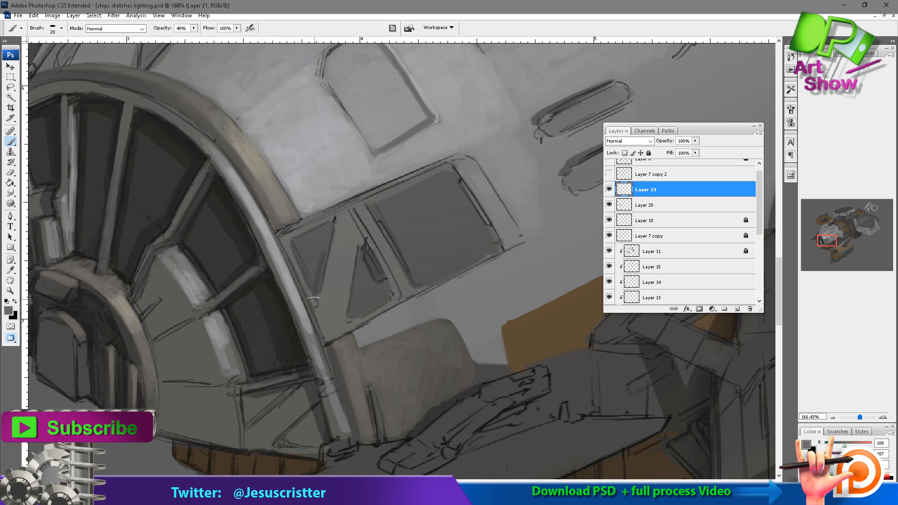
{"action": "left_click_drag", "start_coordinate": [363, 315], "coordinate": [496, 252]}
{"action": "left_click", "coordinate": [461, 177], "text": "alt"}
Add a new layer and paint dark outlines around the side window frame and its dividing post.
{"action": "key", "text": "ctrl+shift+n"}
{"action": "key", "text": "Return"}
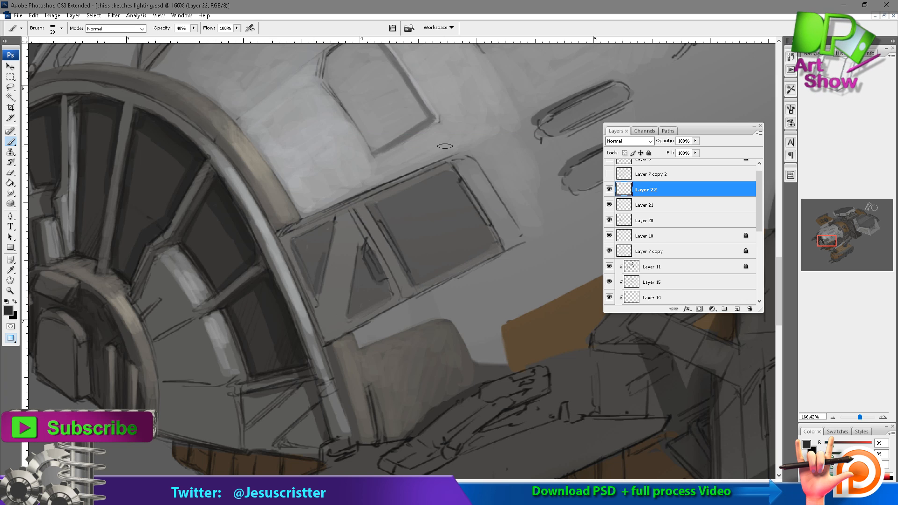
{"action": "mouse_move", "coordinate": [286, 229]}
{"action": "left_mouse_down"}
{"action": "mouse_move", "coordinate": [373, 193]}
{"action": "mouse_move", "coordinate": [279, 232]}
{"action": "left_mouse_up"}
{"action": "left_click_drag", "start_coordinate": [282, 237], "coordinate": [315, 296]}
{"action": "left_click_drag", "start_coordinate": [323, 342], "coordinate": [506, 251]}
{"action": "left_click_drag", "start_coordinate": [456, 166], "coordinate": [502, 246]}
{"action": "left_click_drag", "start_coordinate": [502, 247], "coordinate": [462, 181]}
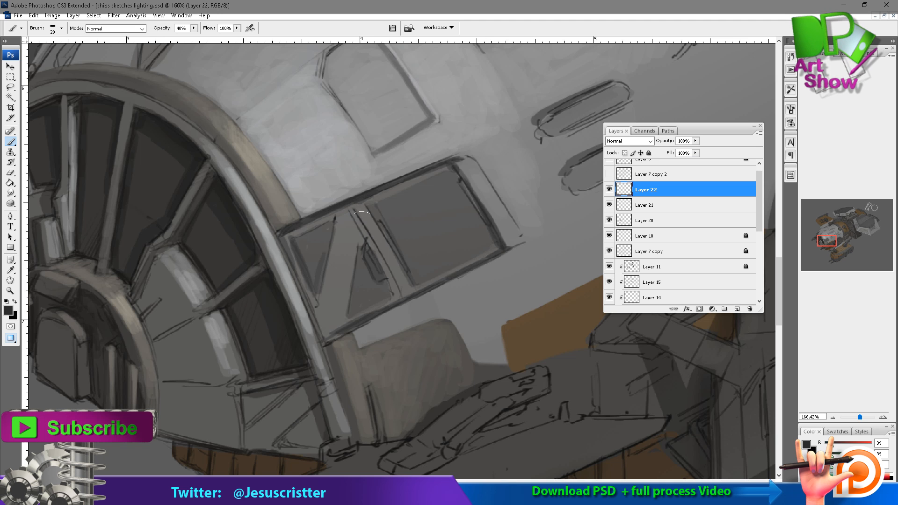
{"action": "mouse_move", "coordinate": [355, 213]}
{"action": "left_mouse_down"}
{"action": "mouse_move", "coordinate": [394, 296]}
{"action": "mouse_move", "coordinate": [384, 275]}
{"action": "left_mouse_up"}
Set Layer 22's opacity to 50% and check the side windows against the whole ship.
{"action": "key", "text": "z"}
{"action": "key", "text": "5"}
{"action": "left_click", "coordinate": [473, 182], "text": "alt"}
{"action": "left_click", "coordinate": [479, 185], "text": "alt"}
{"action": "left_click", "coordinate": [479, 185], "text": "alt"}
{"action": "left_click", "coordinate": [479, 184], "text": "alt"}
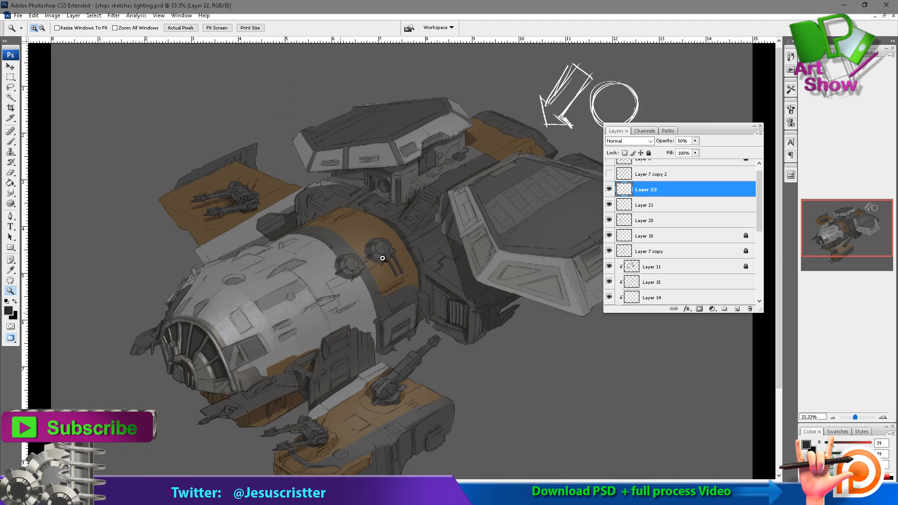
{"action": "left_click", "coordinate": [345, 302]}
{"action": "left_click", "coordinate": [350, 296]}
{"action": "left_click", "coordinate": [351, 296]}
Sample a light grey and paint the side windows' frame, diagonal strut, dividing post and rear edge at 40% opacity.
{"action": "key", "text": "b"}
{"action": "left_click", "coordinate": [115, 236], "text": "alt"}
{"action": "left_click_drag", "start_coordinate": [306, 211], "coordinate": [328, 271]}
{"action": "left_click_drag", "start_coordinate": [262, 267], "coordinate": [303, 262]}
{"action": "left_click_drag", "start_coordinate": [220, 259], "coordinate": [255, 351]}
{"action": "left_click_drag", "start_coordinate": [203, 274], "coordinate": [175, 370]}
{"action": "left_click_drag", "start_coordinate": [186, 403], "coordinate": [181, 279]}
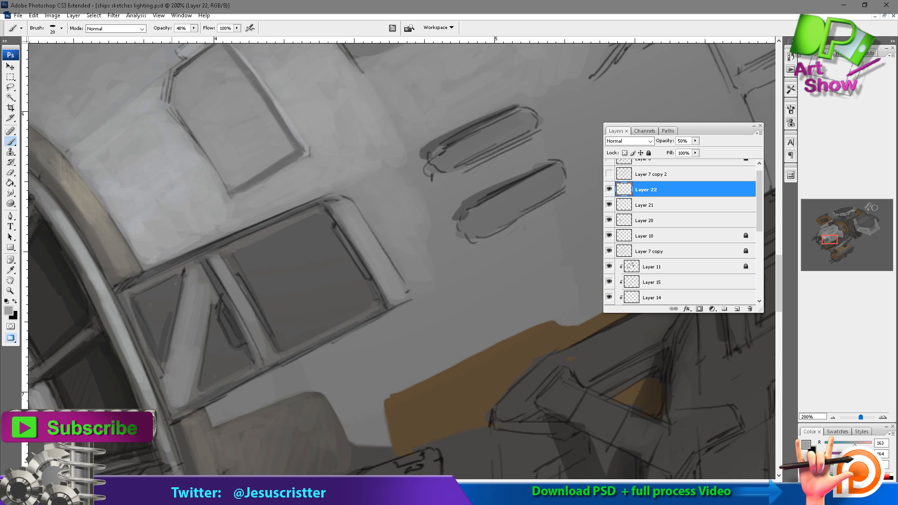
{"action": "left_click_drag", "start_coordinate": [187, 403], "coordinate": [255, 368]}
{"action": "left_click_drag", "start_coordinate": [138, 288], "coordinate": [200, 259]}
{"action": "left_click_drag", "start_coordinate": [252, 237], "coordinate": [311, 215]}
{"action": "left_click_drag", "start_coordinate": [289, 350], "coordinate": [378, 304]}
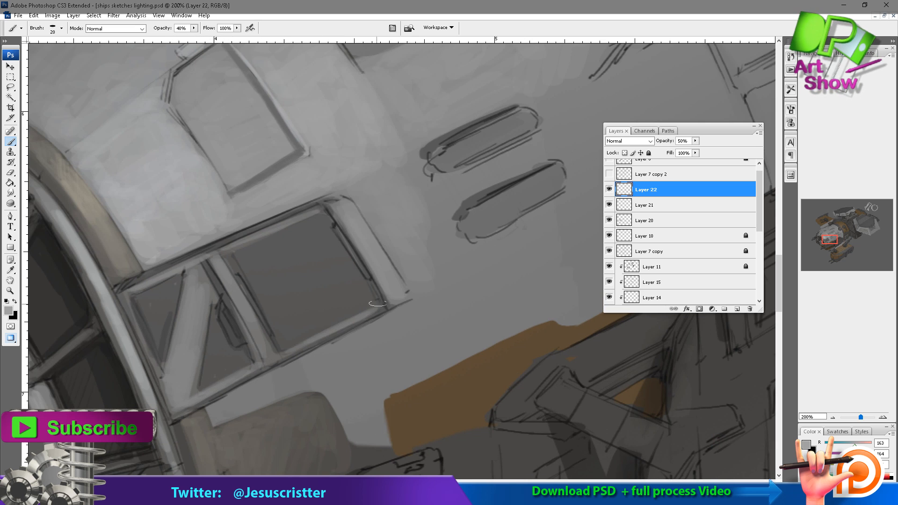
Add a new layer above Layer 22 and choose a pale bluish grey as the brush colour.
{"action": "key", "text": "z"}
{"action": "left_click", "coordinate": [348, 186], "text": "alt"}
{"action": "left_click", "coordinate": [400, 184], "text": "alt"}
{"action": "left_click_drag", "start_coordinate": [421, 70], "coordinate": [387, 100]}
{"action": "key", "text": "ctrl+shift+alt+n"}
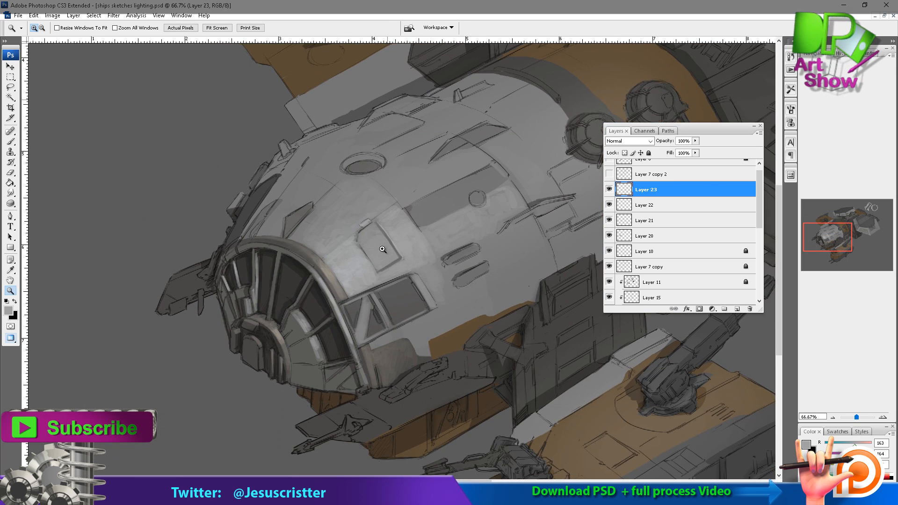
{"action": "left_click_drag", "start_coordinate": [320, 375], "coordinate": [449, 217]}
{"action": "left_click_drag", "start_coordinate": [371, 274], "coordinate": [365, 301]}
{"action": "key", "text": "b"}
{"action": "left_click", "coordinate": [286, 198], "text": "alt"}
{"action": "left_click", "coordinate": [8, 310]}
{"action": "left_click", "coordinate": [540, 96]}
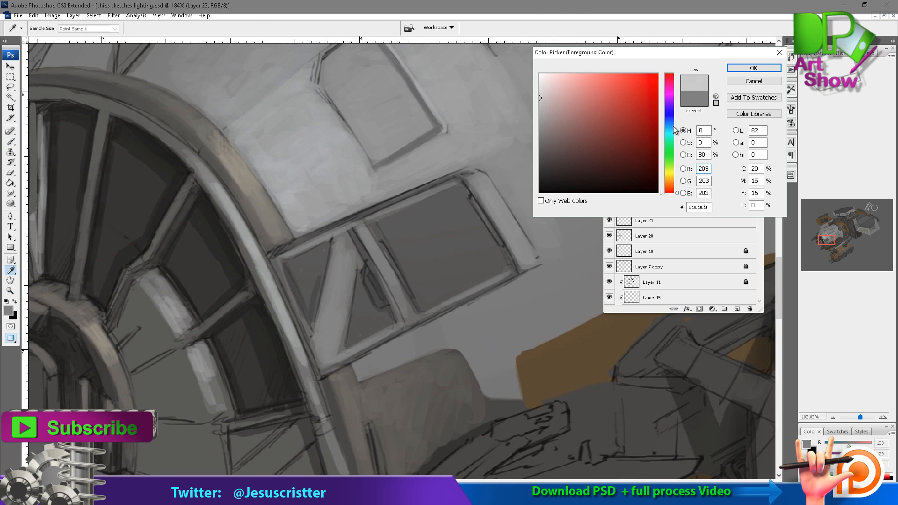
{"action": "left_click", "coordinate": [670, 126]}
{"action": "left_click", "coordinate": [547, 89]}
{"action": "key", "text": "Return"}
Paint pale highlights along the front side window's lower frame edges and diagonal strut, adding another new layer.
{"action": "key", "text": "ctrl+shift+alt+n"}
{"action": "left_click_drag", "start_coordinate": [281, 265], "coordinate": [322, 358]}
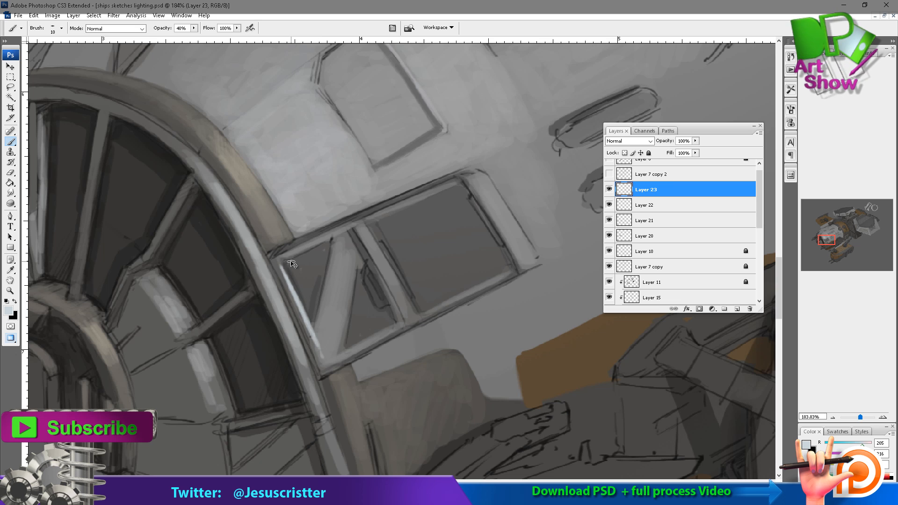
{"action": "mouse_move", "coordinate": [318, 299]}
{"action": "left_mouse_down"}
{"action": "mouse_move", "coordinate": [337, 360]}
{"action": "mouse_move", "coordinate": [327, 365]}
{"action": "mouse_move", "coordinate": [396, 325]}
{"action": "left_mouse_up"}
{"action": "left_click_drag", "start_coordinate": [344, 257], "coordinate": [323, 345]}
{"action": "left_click_drag", "start_coordinate": [350, 264], "coordinate": [333, 350]}
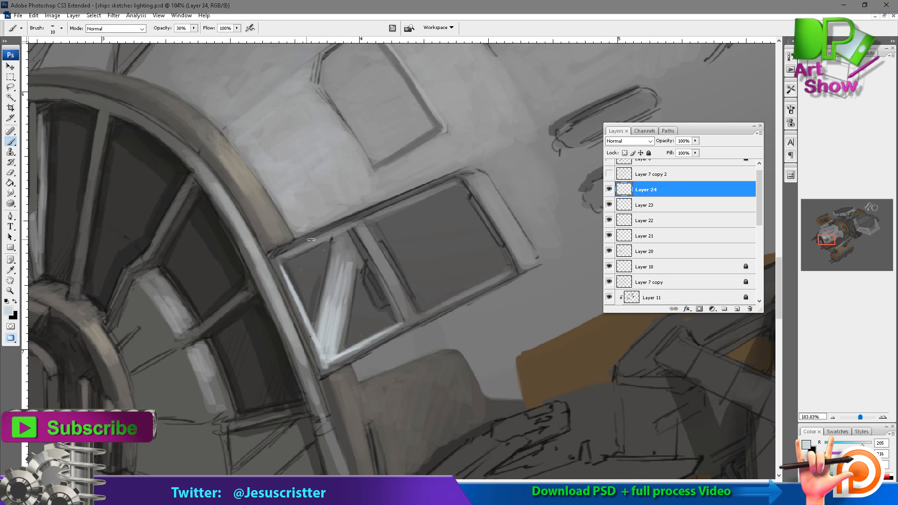
Paint highlights on the front side window's diagonal strut and adjoining frame at 40% brush opacity.
{"action": "mouse_move", "coordinate": [282, 260]}
{"action": "left_mouse_down"}
{"action": "mouse_move", "coordinate": [357, 226]}
{"action": "mouse_move", "coordinate": [338, 268]}
{"action": "left_mouse_up"}
{"action": "left_click", "coordinate": [335, 272], "text": "alt"}
{"action": "key", "text": "4"}
{"action": "left_click_drag", "start_coordinate": [348, 235], "coordinate": [351, 285]}
{"action": "mouse_move", "coordinate": [331, 303]}
{"action": "left_mouse_down"}
{"action": "mouse_move", "coordinate": [320, 346]}
{"action": "mouse_move", "coordinate": [330, 356]}
{"action": "left_mouse_up"}
{"action": "left_click", "coordinate": [325, 352], "text": "alt"}
Paint highlights along the side windows' lower frame, dividing post and upper frame edge.
{"action": "mouse_move", "coordinate": [316, 317]}
{"action": "left_mouse_down"}
{"action": "mouse_move", "coordinate": [314, 335]}
{"action": "mouse_move", "coordinate": [405, 324]}
{"action": "left_mouse_up"}
{"action": "left_click_drag", "start_coordinate": [377, 257], "coordinate": [412, 320]}
{"action": "left_click_drag", "start_coordinate": [358, 228], "coordinate": [382, 262]}
{"action": "left_click_drag", "start_coordinate": [355, 223], "coordinate": [398, 207]}
{"action": "left_click_drag", "start_coordinate": [406, 321], "coordinate": [483, 285]}
Set Layer 24's opacity to 60% and check the side windows against the whole ship.
{"action": "left_click", "coordinate": [485, 218], "text": "alt"}
{"action": "left_click", "coordinate": [484, 218], "text": "alt"}
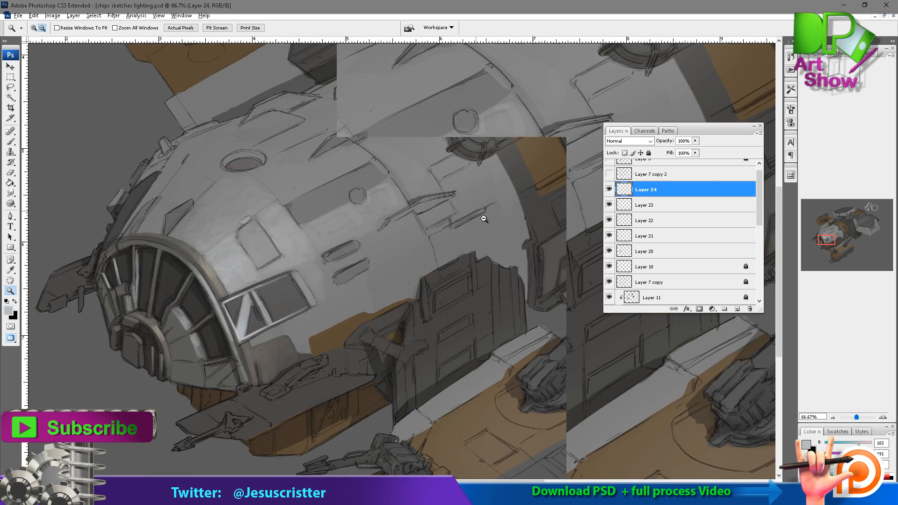
{"action": "left_click", "coordinate": [483, 218], "text": "alt"}
{"action": "left_click", "coordinate": [483, 218], "text": "alt"}
{"action": "key", "text": "6"}
Paint light edge strokes along the rear side window's inner frame, the dividing post and the handle beside it.
{"action": "mouse_move", "coordinate": [331, 275]}
{"action": "left_mouse_down"}
{"action": "mouse_move", "coordinate": [322, 263]}
{"action": "mouse_move", "coordinate": [261, 362]}
{"action": "left_mouse_up"}
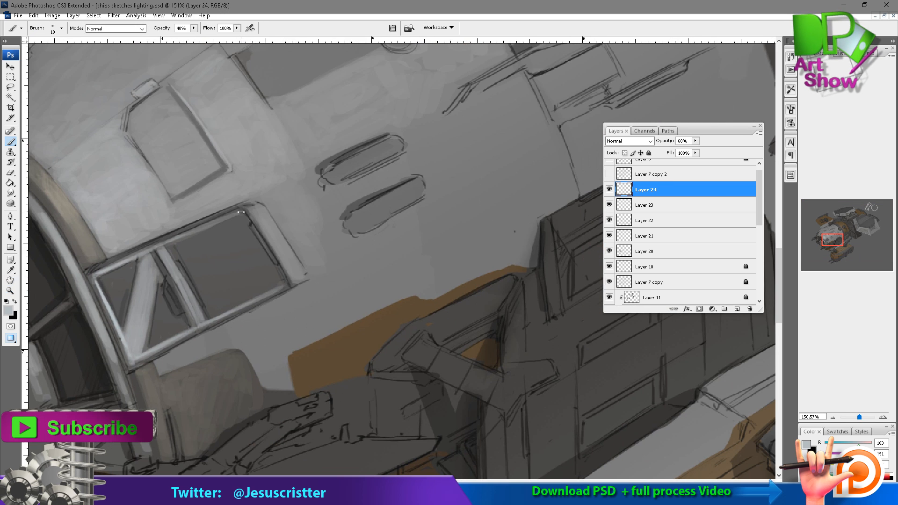
{"action": "left_click_drag", "start_coordinate": [240, 213], "coordinate": [285, 286]}
{"action": "left_click_drag", "start_coordinate": [165, 293], "coordinate": [179, 307]}
{"action": "left_click_drag", "start_coordinate": [180, 266], "coordinate": [202, 303]}
{"action": "left_click_drag", "start_coordinate": [212, 255], "coordinate": [243, 248]}
Add a new layer at 30% opacity and paint light reflections over the front side window's glass with a 20 px brush.
{"action": "key", "text": "ctrl+shift+alt+n"}
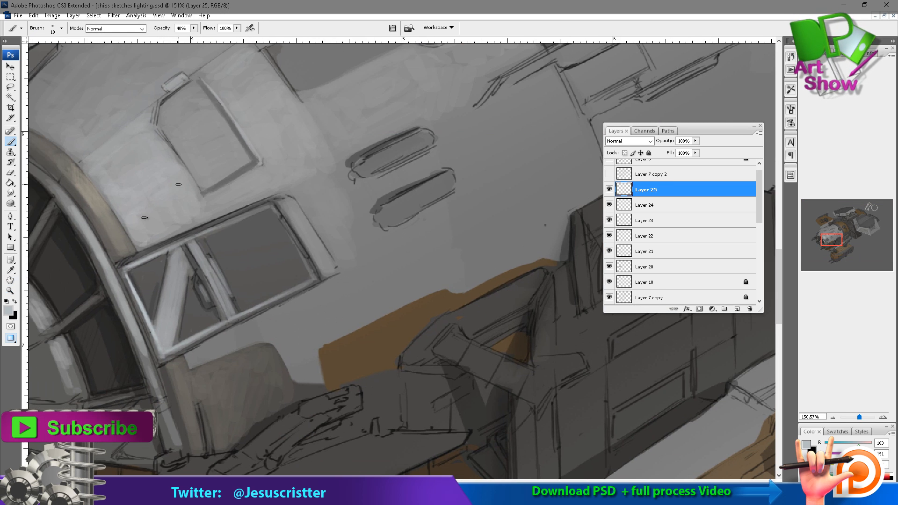
{"action": "key", "text": "bracketright"}
{"action": "left_click_drag", "start_coordinate": [134, 273], "coordinate": [157, 312]}
{"action": "key", "text": "3"}
{"action": "mouse_move", "coordinate": [167, 256]}
{"action": "left_mouse_down"}
{"action": "mouse_move", "coordinate": [139, 295]}
{"action": "mouse_move", "coordinate": [153, 318]}
{"action": "left_mouse_up"}
{"action": "mouse_move", "coordinate": [187, 288]}
{"action": "left_mouse_down"}
{"action": "mouse_move", "coordinate": [179, 331]}
{"action": "mouse_move", "coordinate": [213, 320]}
{"action": "left_mouse_up"}
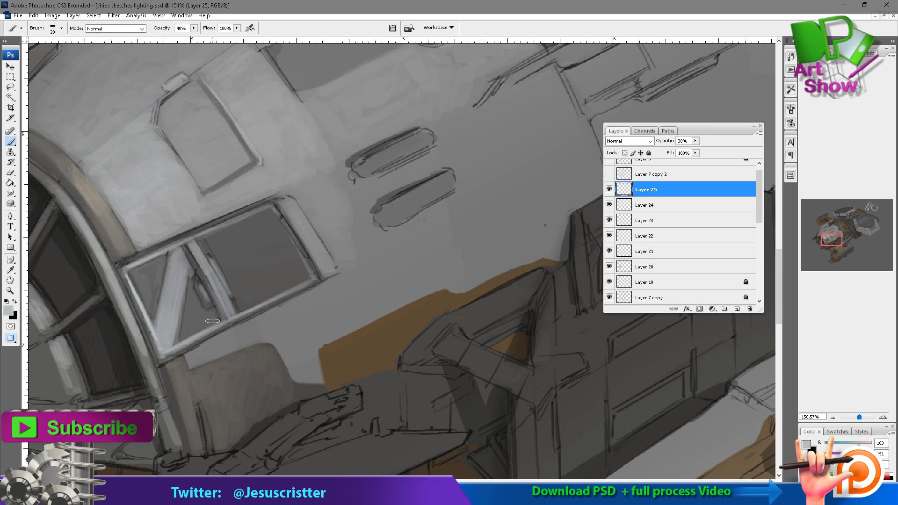
Paint a faint reflection on the front window's glass on Layer 26 at 10% brush opacity, and merge it into Layer 25.
{"action": "left_click_drag", "start_coordinate": [130, 272], "coordinate": [145, 307]}
{"action": "left_click_drag", "start_coordinate": [139, 269], "coordinate": [157, 300]}
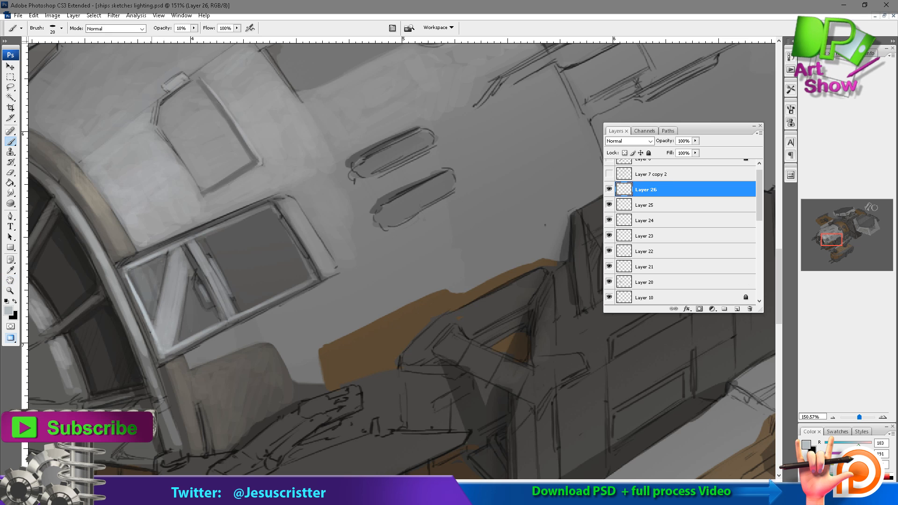
{"action": "key", "text": "ctrl+e"}
Erase the excess reflection around the front side window's diagonal strut and handle at 90% eraser opacity.
{"action": "key", "text": "e"}
{"action": "left_click_drag", "start_coordinate": [162, 262], "coordinate": [155, 318]}
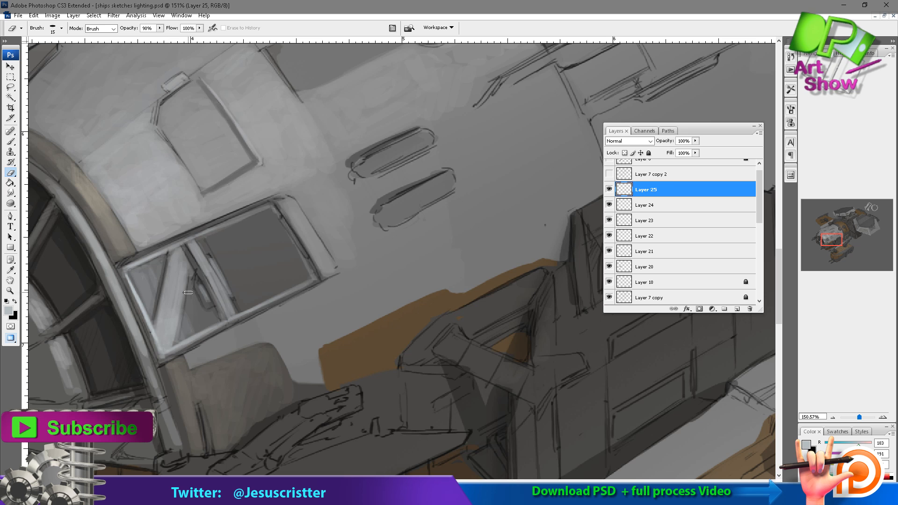
{"action": "left_click_drag", "start_coordinate": [182, 283], "coordinate": [208, 339]}
{"action": "left_click_drag", "start_coordinate": [138, 321], "coordinate": [160, 252]}
Merge the side windows' highlight layers down and toggle the merged layer's visibility to compare the result.
{"action": "key", "text": "z"}
{"action": "left_click", "coordinate": [227, 206], "text": "alt"}
{"action": "left_click", "coordinate": [337, 189], "text": "alt"}
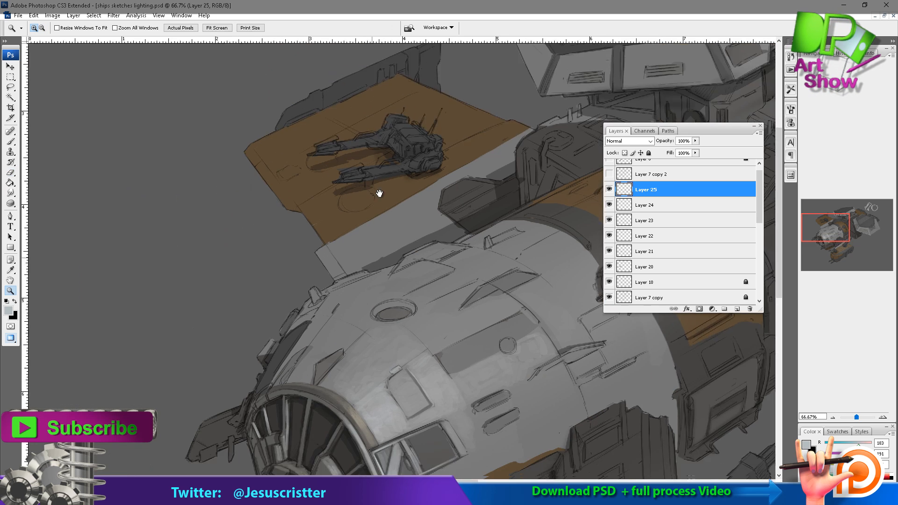
{"action": "left_click_drag", "start_coordinate": [379, 193], "coordinate": [385, 93]}
{"action": "key", "text": "ctrl+e"}
{"action": "key", "text": "ctrl+e"}
{"action": "key", "text": "ctrl+e"}
{"action": "key", "text": "ctrl+e"}
{"action": "key", "text": "ctrl+e"}
{"action": "left_click", "coordinate": [609, 190]}
{"action": "left_click", "coordinate": [609, 191]}
Add a new layer, sample a dark grey and paint the side windows' rear frame edge with a 30 px brush.
{"action": "key", "text": "ctrl+shift+n"}
{"action": "key", "text": "Return"}
{"action": "left_click_drag", "start_coordinate": [311, 247], "coordinate": [564, 394]}
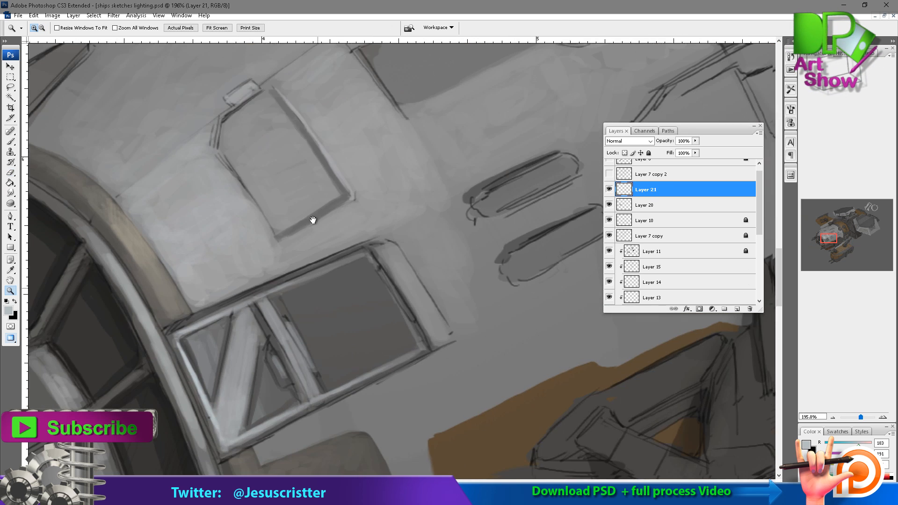
{"action": "key", "text": "i"}
{"action": "left_click", "coordinate": [312, 218]}
{"action": "key", "text": "b"}
{"action": "left_click_drag", "start_coordinate": [385, 250], "coordinate": [442, 337]}
{"action": "left_click_drag", "start_coordinate": [398, 248], "coordinate": [434, 327]}
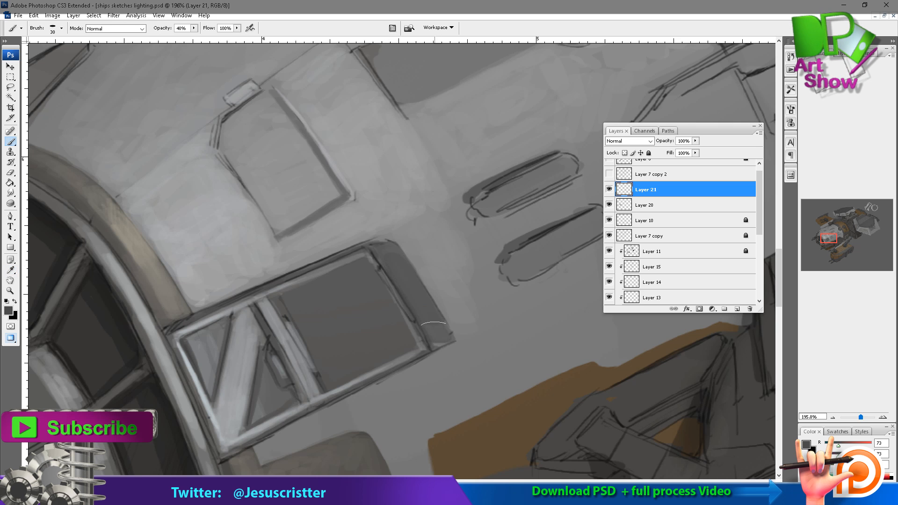
{"action": "left_click_drag", "start_coordinate": [384, 266], "coordinate": [400, 237]}
Sample a darker grey and paint a shadow along the side windows' lower frame on a new layer at 40% brush opacity.
{"action": "key", "text": "i"}
{"action": "left_click", "coordinate": [285, 313]}
{"action": "key", "text": "b"}
{"action": "key", "text": "ctrl+shift+n"}
{"action": "key", "text": "Return"}
{"action": "left_click_drag", "start_coordinate": [448, 318], "coordinate": [280, 385]}
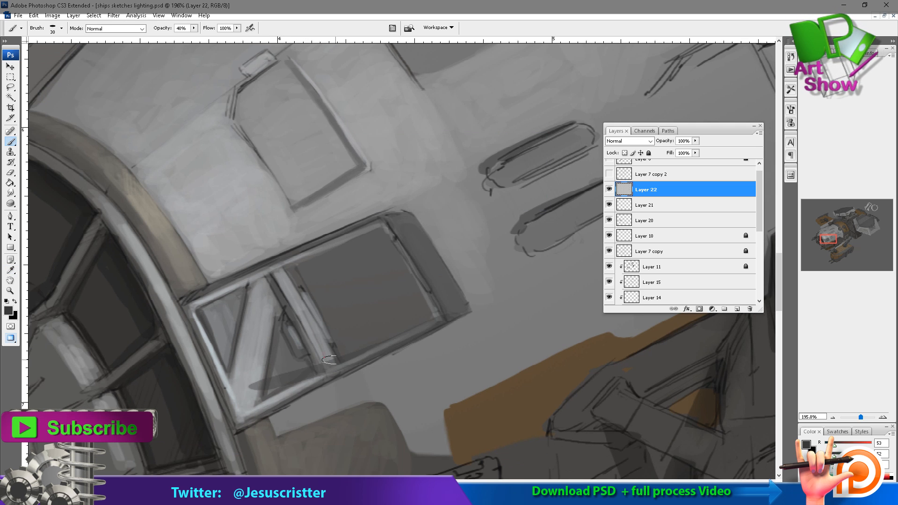
{"action": "left_click_drag", "start_coordinate": [338, 366], "coordinate": [250, 406]}
{"action": "left_click_drag", "start_coordinate": [417, 333], "coordinate": [239, 418]}
{"action": "left_click_drag", "start_coordinate": [288, 389], "coordinate": [440, 317]}
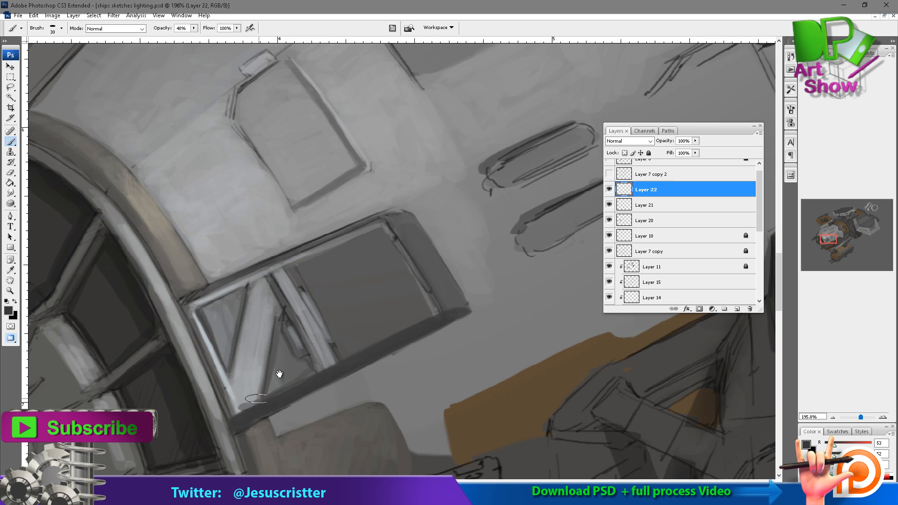
Set Layer 22's opacity to 50% and check the lower frame's shadow from a wider view.
{"action": "key", "text": "z"}
{"action": "key", "text": "5"}
{"action": "left_click", "coordinate": [382, 300], "text": "alt"}
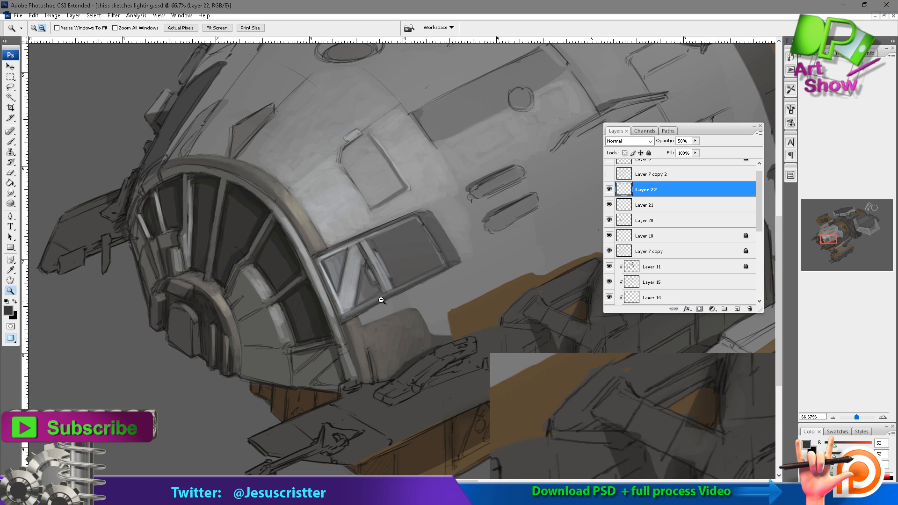
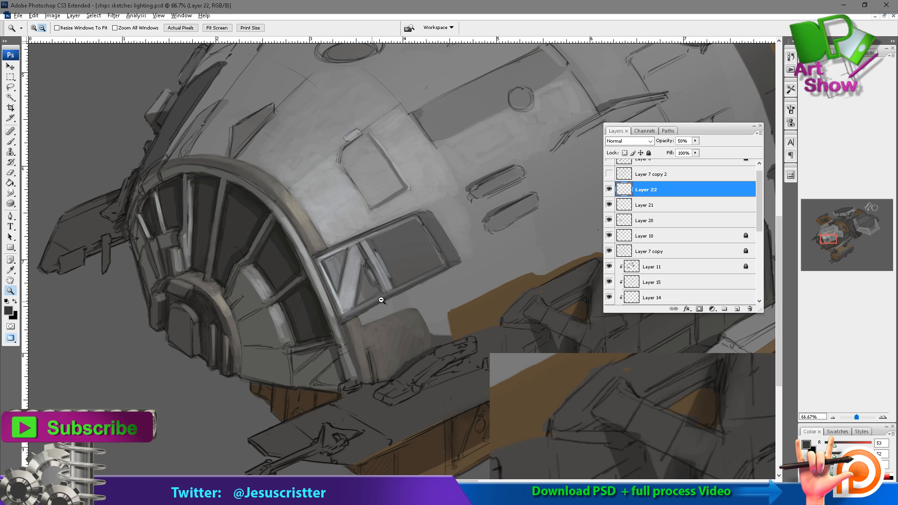
Add a new layer, sample a light warm grey and paint soft highlights across the top surface of the platform beneath the nose.
{"action": "key", "text": "ctrl+shift+n"}
{"action": "left_click", "coordinate": [229, 143]}
{"action": "mouse_move", "coordinate": [152, 248]}
{"action": "left_mouse_down"}
{"action": "mouse_move", "coordinate": [165, 302]}
{"action": "mouse_move", "coordinate": [203, 218]}
{"action": "left_mouse_up"}
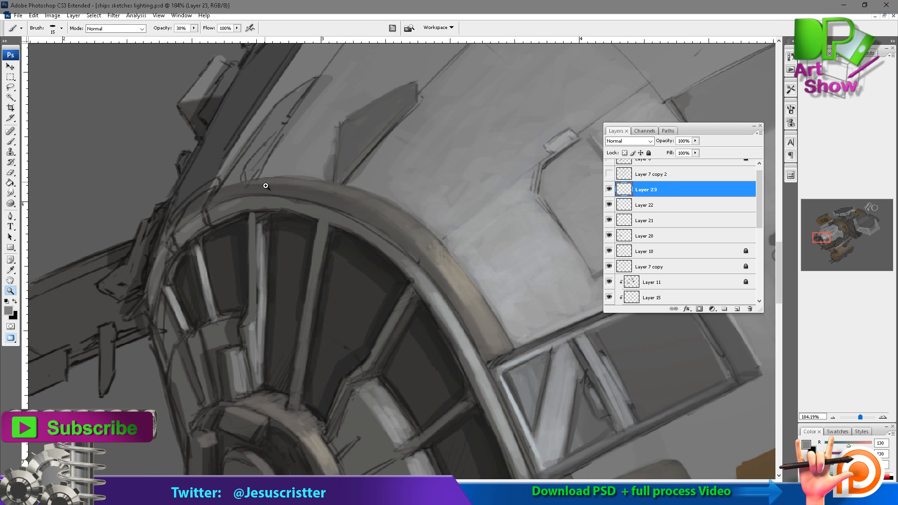
{"action": "left_click", "coordinate": [286, 196]}
{"action": "left_click_drag", "start_coordinate": [286, 196], "coordinate": [234, 113]}
{"action": "left_click", "coordinate": [271, 170], "text": "alt"}
{"action": "left_click", "coordinate": [379, 334]}
{"action": "left_click_drag", "start_coordinate": [379, 334], "coordinate": [334, 302]}
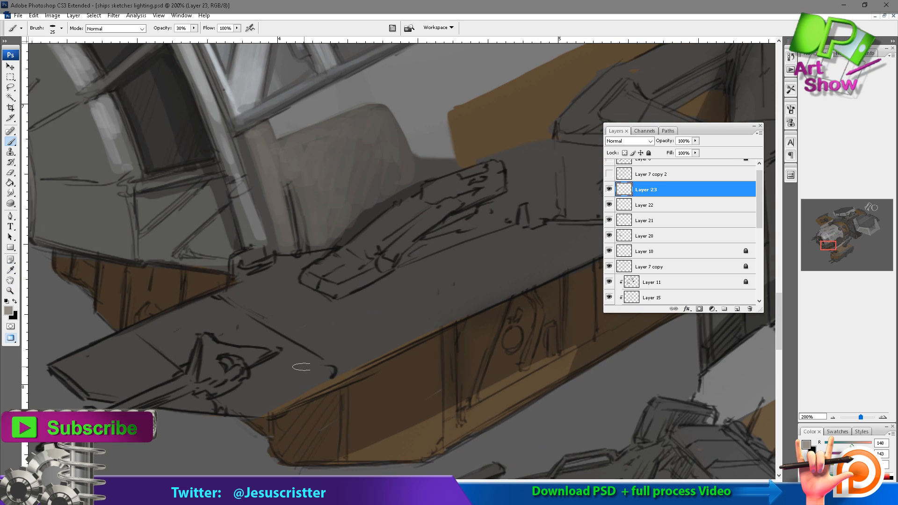
{"action": "left_click_drag", "start_coordinate": [323, 368], "coordinate": [269, 400]}
{"action": "left_click_drag", "start_coordinate": [412, 326], "coordinate": [300, 377]}
{"action": "left_click_drag", "start_coordinate": [508, 280], "coordinate": [260, 392]}
{"action": "left_click_drag", "start_coordinate": [334, 307], "coordinate": [375, 294]}
{"action": "mouse_move", "coordinate": [434, 276]}
{"action": "left_mouse_down"}
{"action": "mouse_move", "coordinate": [359, 313]}
{"action": "mouse_move", "coordinate": [456, 297]}
{"action": "left_mouse_up"}
{"action": "left_click_drag", "start_coordinate": [262, 354], "coordinate": [327, 327]}
{"action": "left_click_drag", "start_coordinate": [514, 278], "coordinate": [459, 283]}
{"action": "left_click_drag", "start_coordinate": [356, 327], "coordinate": [454, 287]}
{"action": "left_click_drag", "start_coordinate": [197, 338], "coordinate": [136, 364]}
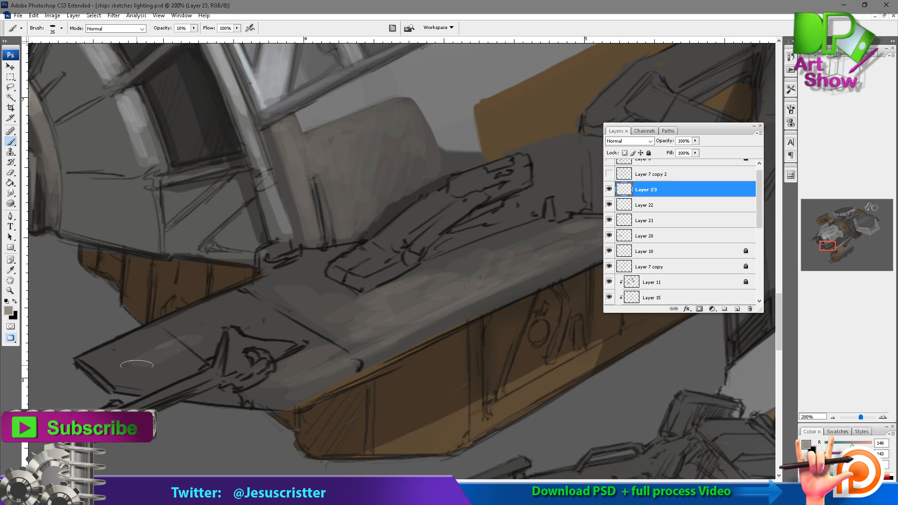
Sample a near-black and paint faint shadows over the brown panel under the nose at 10% brush opacity.
{"action": "left_click", "coordinate": [113, 258], "text": "alt"}
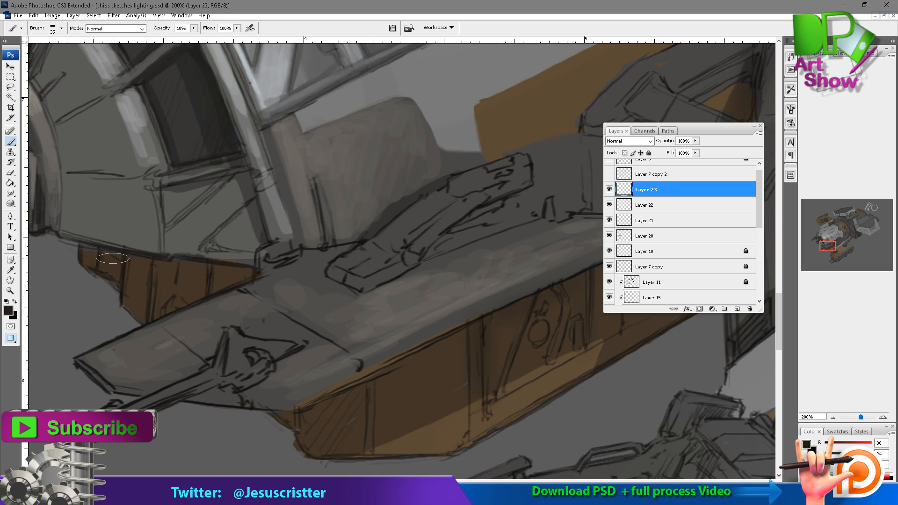
{"action": "left_click_drag", "start_coordinate": [103, 265], "coordinate": [116, 277]}
{"action": "mouse_move", "coordinate": [161, 266]}
{"action": "left_mouse_down"}
{"action": "mouse_move", "coordinate": [155, 313]}
{"action": "mouse_move", "coordinate": [172, 302]}
{"action": "left_mouse_up"}
{"action": "left_click_drag", "start_coordinate": [201, 264], "coordinate": [176, 305]}
{"action": "left_click_drag", "start_coordinate": [231, 269], "coordinate": [219, 286]}
Paint shadows between the struts of the platform's brown side panel with a 20 px brush at 32% opacity.
{"action": "left_click_drag", "start_coordinate": [323, 378], "coordinate": [302, 357]}
{"action": "left_click_drag", "start_coordinate": [354, 428], "coordinate": [354, 379]}
{"action": "left_click_drag", "start_coordinate": [444, 307], "coordinate": [416, 300]}
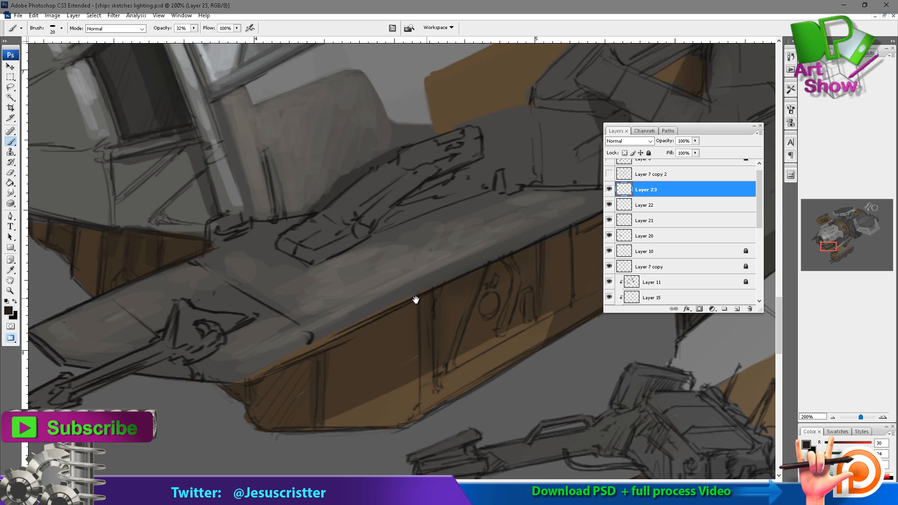
{"action": "left_click_drag", "start_coordinate": [446, 370], "coordinate": [460, 326]}
{"action": "left_click_drag", "start_coordinate": [438, 294], "coordinate": [449, 338]}
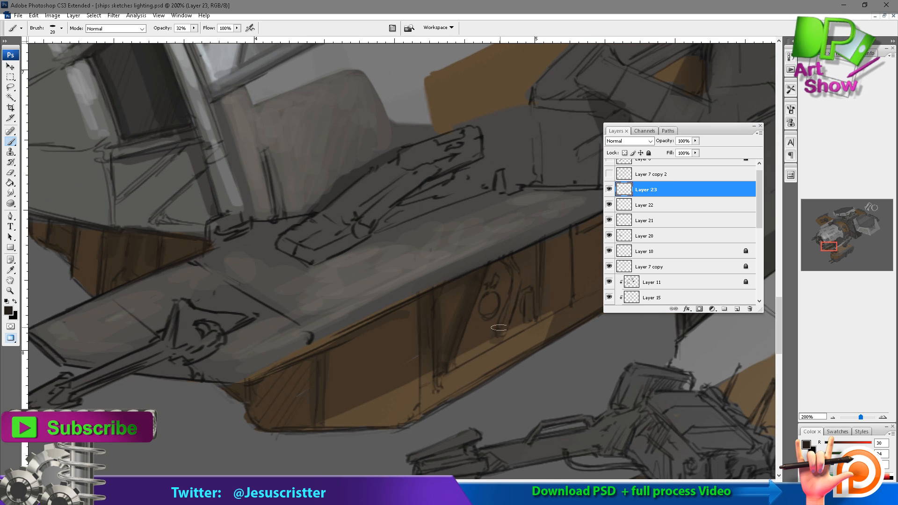
{"action": "left_click_drag", "start_coordinate": [504, 331], "coordinate": [511, 291]}
{"action": "left_click_drag", "start_coordinate": [513, 334], "coordinate": [538, 319]}
Sample a warm mid grey and paint it over the platform's deck, front section and gun mount base.
{"action": "left_click_drag", "start_coordinate": [459, 237], "coordinate": [420, 251]}
{"action": "left_click_drag", "start_coordinate": [317, 261], "coordinate": [350, 266]}
{"action": "left_click", "coordinate": [350, 268], "text": "alt"}
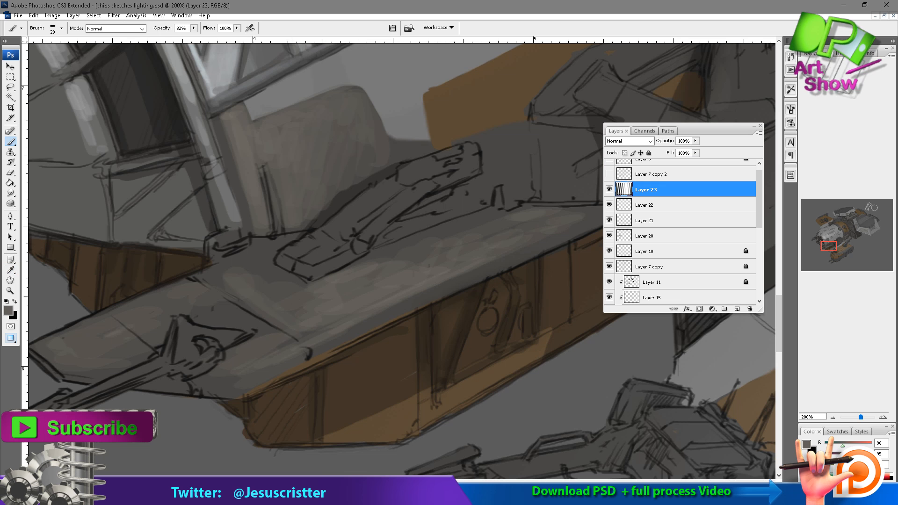
{"action": "mouse_move", "coordinate": [266, 259]}
{"action": "left_mouse_down"}
{"action": "mouse_move", "coordinate": [208, 275]}
{"action": "mouse_move", "coordinate": [276, 329]}
{"action": "left_mouse_up"}
{"action": "left_click_drag", "start_coordinate": [242, 334], "coordinate": [321, 312]}
{"action": "left_click_drag", "start_coordinate": [132, 338], "coordinate": [273, 255]}
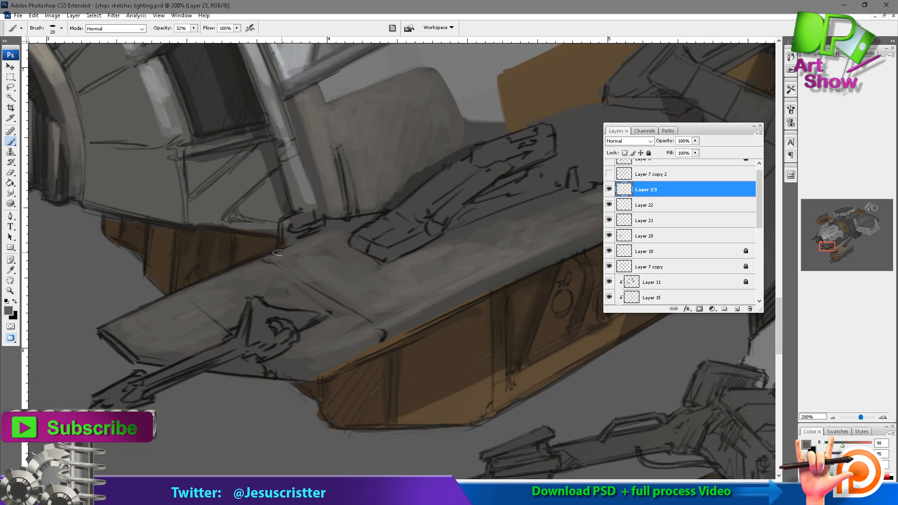
{"action": "left_click_drag", "start_coordinate": [255, 308], "coordinate": [268, 339]}
Sample a lighter grey and paint highlights on the platform's front gun mount and barrel at 40% brush opacity.
{"action": "left_click_drag", "start_coordinate": [309, 126], "coordinate": [323, 243]}
{"action": "left_click", "coordinate": [229, 70], "text": "alt"}
{"action": "left_click_drag", "start_coordinate": [262, 442], "coordinate": [297, 291]}
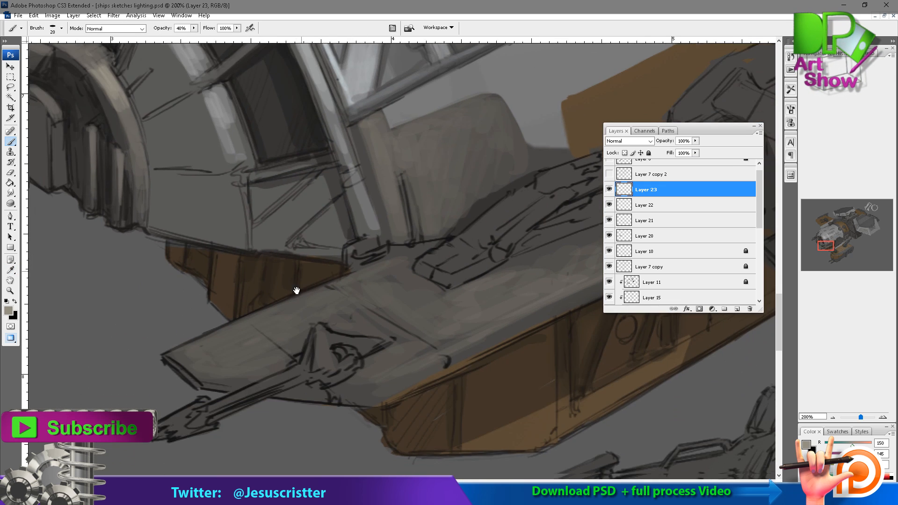
{"action": "key", "text": "4"}
{"action": "mouse_move", "coordinate": [307, 373]}
{"action": "left_mouse_down"}
{"action": "mouse_move", "coordinate": [234, 396]}
{"action": "mouse_move", "coordinate": [294, 375]}
{"action": "left_mouse_up"}
{"action": "left_click_drag", "start_coordinate": [318, 362], "coordinate": [322, 335]}
{"action": "left_click_drag", "start_coordinate": [373, 346], "coordinate": [335, 352]}
{"action": "left_click_drag", "start_coordinate": [325, 353], "coordinate": [345, 372]}
Paint light grey highlights on the upper block, shaft and base of the mechanical arm on the deck.
{"action": "left_click_drag", "start_coordinate": [506, 230], "coordinate": [385, 287]}
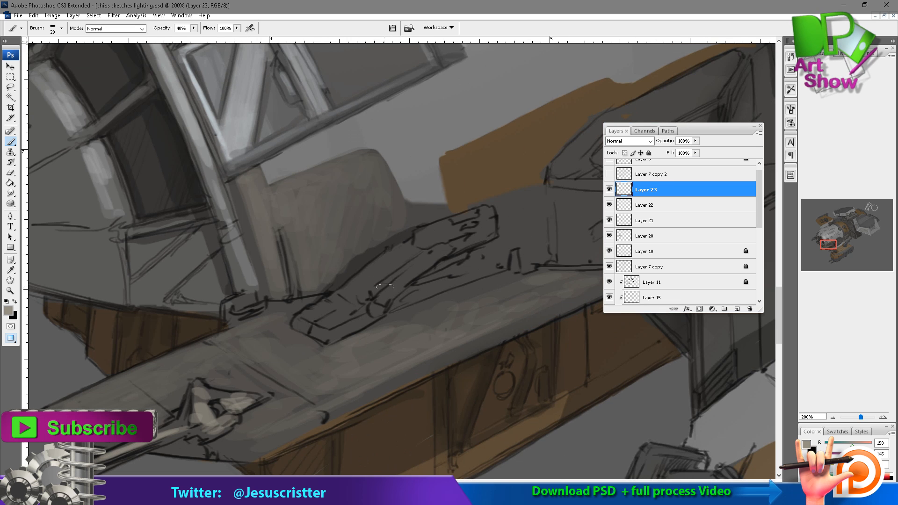
{"action": "left_click_drag", "start_coordinate": [330, 325], "coordinate": [360, 314]}
{"action": "mouse_move", "coordinate": [360, 313]}
{"action": "left_mouse_down"}
{"action": "mouse_move", "coordinate": [410, 265]}
{"action": "mouse_move", "coordinate": [372, 302]}
{"action": "left_mouse_up"}
{"action": "left_click_drag", "start_coordinate": [439, 239], "coordinate": [329, 280]}
{"action": "mouse_move", "coordinate": [321, 282]}
{"action": "left_mouse_down"}
{"action": "mouse_move", "coordinate": [375, 260]}
{"action": "mouse_move", "coordinate": [317, 282]}
{"action": "left_mouse_up"}
{"action": "left_click_drag", "start_coordinate": [317, 270], "coordinate": [375, 255]}
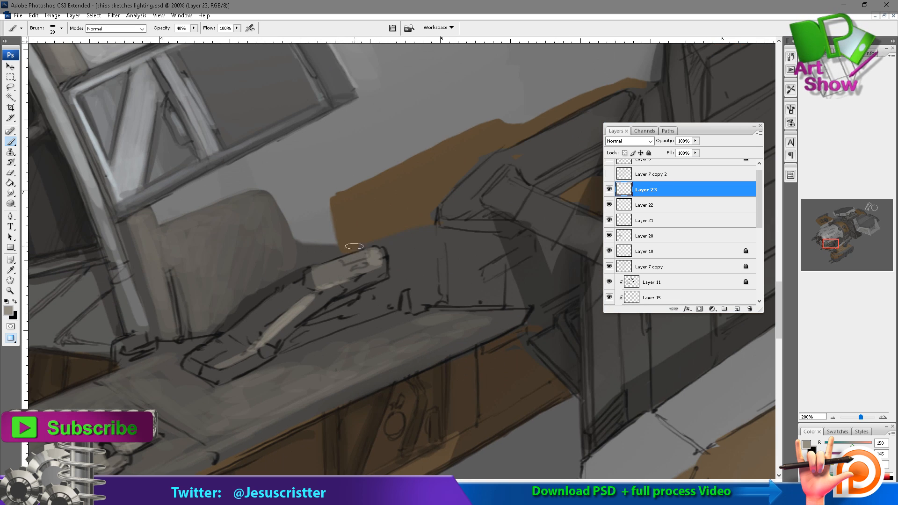
{"action": "left_click_drag", "start_coordinate": [303, 295], "coordinate": [239, 345]}
{"action": "mouse_move", "coordinate": [264, 313]}
{"action": "left_mouse_down"}
{"action": "mouse_move", "coordinate": [199, 353]}
{"action": "mouse_move", "coordinate": [257, 341]}
{"action": "mouse_move", "coordinate": [216, 366]}
{"action": "mouse_move", "coordinate": [285, 348]}
{"action": "left_mouse_up"}
Switch to a near-black colour and paint the shadow that the mechanical arm casts on the deck at 40% brush opacity.
{"action": "left_click", "coordinate": [257, 368], "text": "alt"}
{"action": "left_click_drag", "start_coordinate": [281, 347], "coordinate": [365, 298]}
{"action": "left_click_drag", "start_coordinate": [283, 350], "coordinate": [370, 316]}
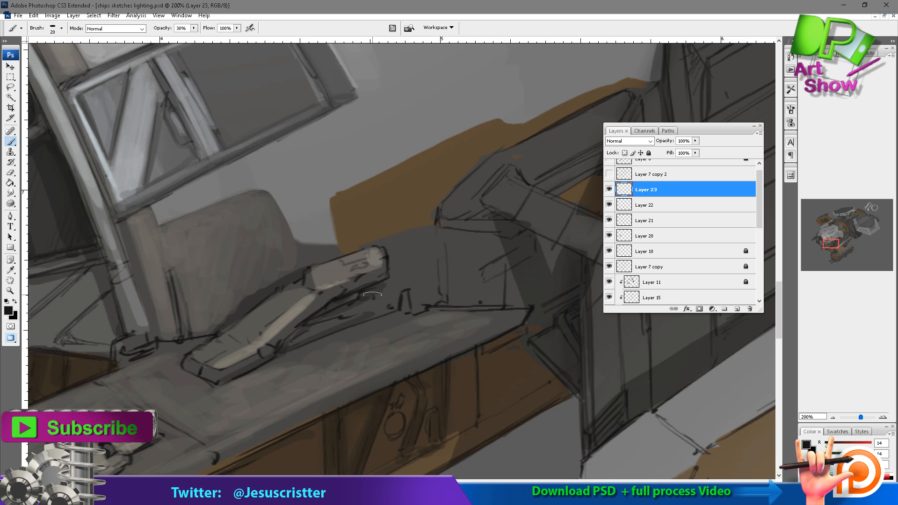
{"action": "key", "text": "4"}
{"action": "left_click_drag", "start_coordinate": [295, 341], "coordinate": [318, 327]}
{"action": "mouse_move", "coordinate": [369, 306]}
{"action": "left_mouse_down"}
{"action": "mouse_move", "coordinate": [389, 249]}
{"action": "mouse_move", "coordinate": [431, 298]}
{"action": "left_mouse_up"}
Paint dark grey shading on the block behind the mechanical arm.
{"action": "left_click_drag", "start_coordinate": [496, 205], "coordinate": [391, 196]}
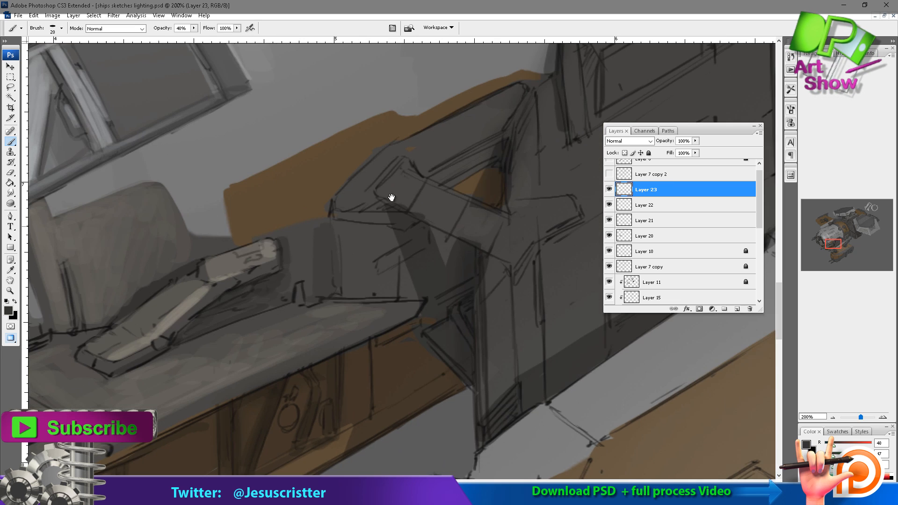
{"action": "left_click_drag", "start_coordinate": [344, 227], "coordinate": [344, 285]}
{"action": "left_click_drag", "start_coordinate": [412, 211], "coordinate": [373, 217]}
{"action": "left_click_drag", "start_coordinate": [309, 275], "coordinate": [310, 298]}
Brighten the top and side faces of the mechanical arm's upper block with light grey strokes.
{"action": "mouse_move", "coordinate": [257, 241]}
{"action": "left_mouse_down"}
{"action": "mouse_move", "coordinate": [262, 295]}
{"action": "mouse_move", "coordinate": [327, 264]}
{"action": "left_mouse_up"}
{"action": "left_click", "coordinate": [251, 270], "text": "alt"}
{"action": "left_click_drag", "start_coordinate": [248, 262], "coordinate": [257, 270]}
{"action": "mouse_move", "coordinate": [257, 270]}
{"action": "left_mouse_down"}
{"action": "mouse_move", "coordinate": [291, 263]}
{"action": "mouse_move", "coordinate": [294, 251]}
{"action": "left_mouse_up"}
{"action": "left_click_drag", "start_coordinate": [253, 259], "coordinate": [306, 244]}
{"action": "left_click_drag", "start_coordinate": [243, 283], "coordinate": [275, 272]}
{"action": "mouse_move", "coordinate": [260, 280]}
{"action": "left_mouse_down"}
{"action": "mouse_move", "coordinate": [314, 256]}
{"action": "mouse_move", "coordinate": [286, 281]}
{"action": "left_mouse_up"}
{"action": "left_click", "coordinate": [269, 285], "text": "alt"}
{"action": "left_click_drag", "start_coordinate": [233, 271], "coordinate": [297, 267]}
Sample mid greys and paint over the sketch lines on the arm's lower section, front edge and surrounding deck.
{"action": "left_click", "coordinate": [230, 334], "text": "alt"}
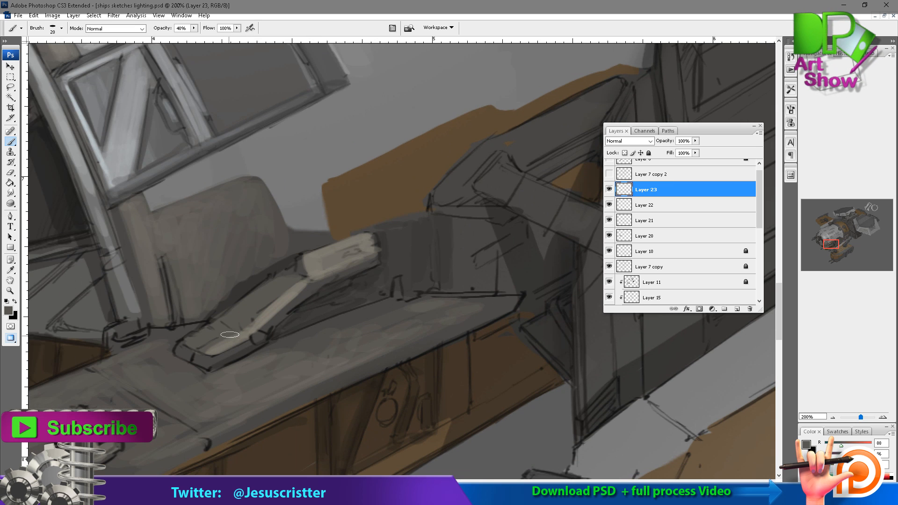
{"action": "mouse_move", "coordinate": [212, 349]}
{"action": "left_mouse_down"}
{"action": "mouse_move", "coordinate": [293, 288]}
{"action": "mouse_move", "coordinate": [254, 291]}
{"action": "left_mouse_up"}
{"action": "left_click_drag", "start_coordinate": [284, 271], "coordinate": [203, 312]}
{"action": "left_click_drag", "start_coordinate": [247, 261], "coordinate": [266, 253]}
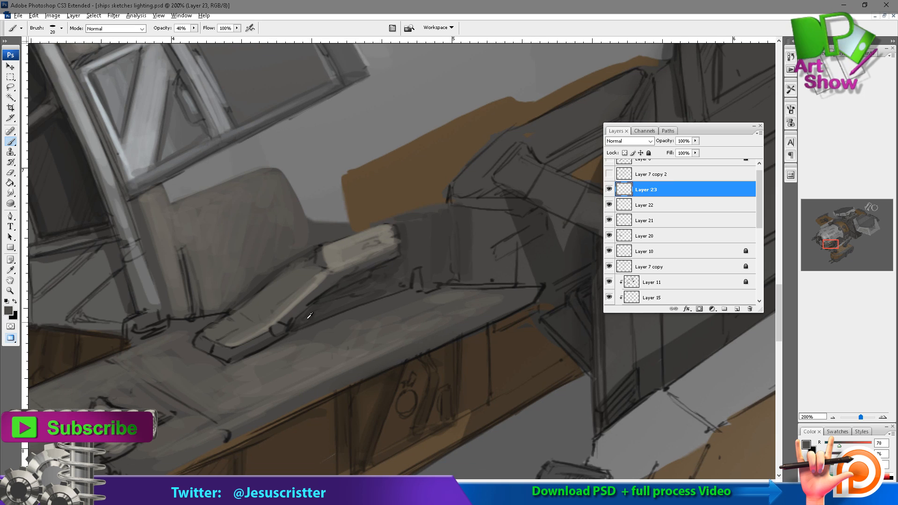
{"action": "left_click", "coordinate": [307, 320], "text": "alt"}
{"action": "left_click_drag", "start_coordinate": [243, 360], "coordinate": [293, 336]}
{"action": "mouse_move", "coordinate": [208, 353]}
{"action": "left_mouse_down"}
{"action": "mouse_move", "coordinate": [193, 328]}
{"action": "mouse_move", "coordinate": [143, 338]}
{"action": "left_mouse_up"}
{"action": "left_click", "coordinate": [216, 320], "text": "alt"}
{"action": "left_click", "coordinate": [194, 330], "text": "alt"}
Sample a dark grey and fill the triangular recesses in the lower corner of the nose frame.
{"action": "left_click_drag", "start_coordinate": [154, 308], "coordinate": [124, 199]}
{"action": "left_click_drag", "start_coordinate": [123, 234], "coordinate": [244, 237]}
{"action": "mouse_move", "coordinate": [226, 287]}
{"action": "left_mouse_down"}
{"action": "mouse_move", "coordinate": [195, 319]}
{"action": "mouse_move", "coordinate": [247, 310]}
{"action": "left_mouse_up"}
{"action": "left_click_drag", "start_coordinate": [232, 287], "coordinate": [247, 319]}
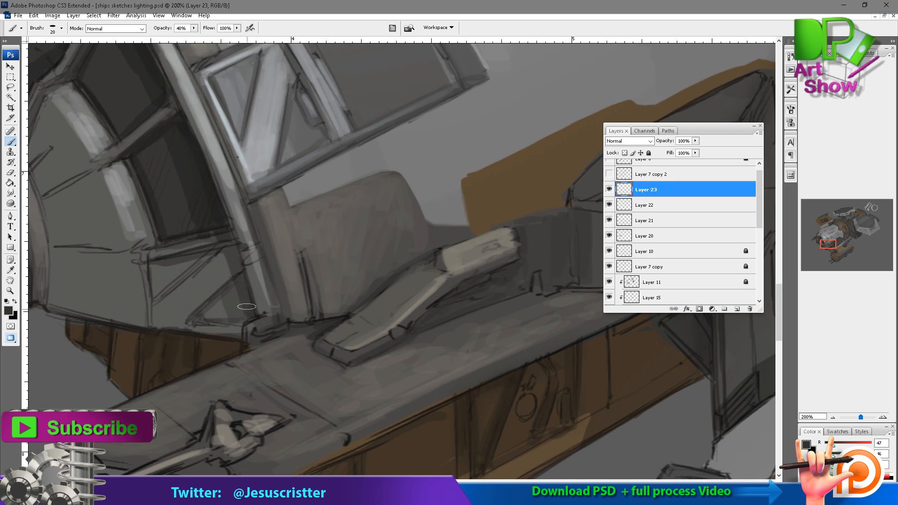
{"action": "left_click_drag", "start_coordinate": [202, 261], "coordinate": [174, 285]}
{"action": "left_click_drag", "start_coordinate": [191, 263], "coordinate": [158, 291]}
Paint lighter grey on the arm's lower section and draw near-black seams across it with a 9 px brush.
{"action": "left_click", "coordinate": [231, 247], "text": "alt"}
{"action": "left_click", "coordinate": [433, 273], "text": "alt"}
{"action": "left_click_drag", "start_coordinate": [433, 273], "coordinate": [385, 289]}
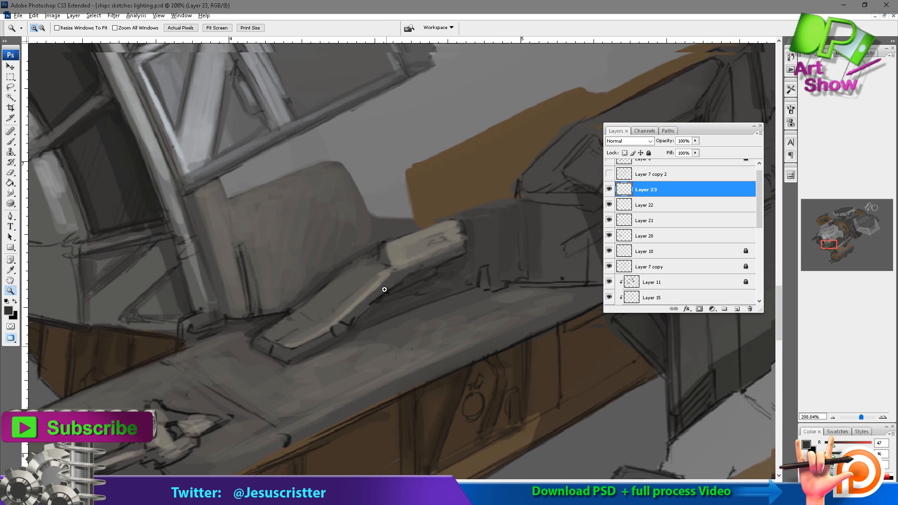
{"action": "left_click", "coordinate": [368, 290], "text": "alt"}
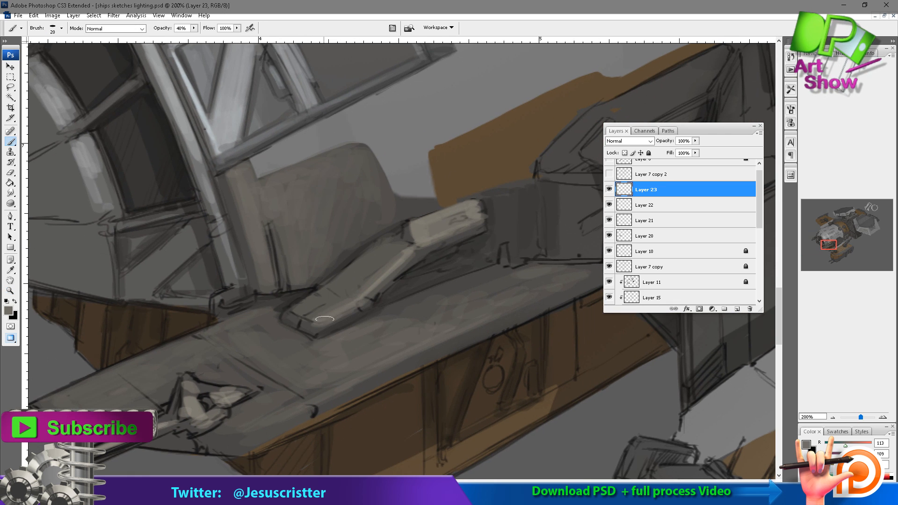
{"action": "left_click", "coordinate": [302, 310], "text": "alt"}
{"action": "left_click", "coordinate": [313, 307], "text": "alt"}
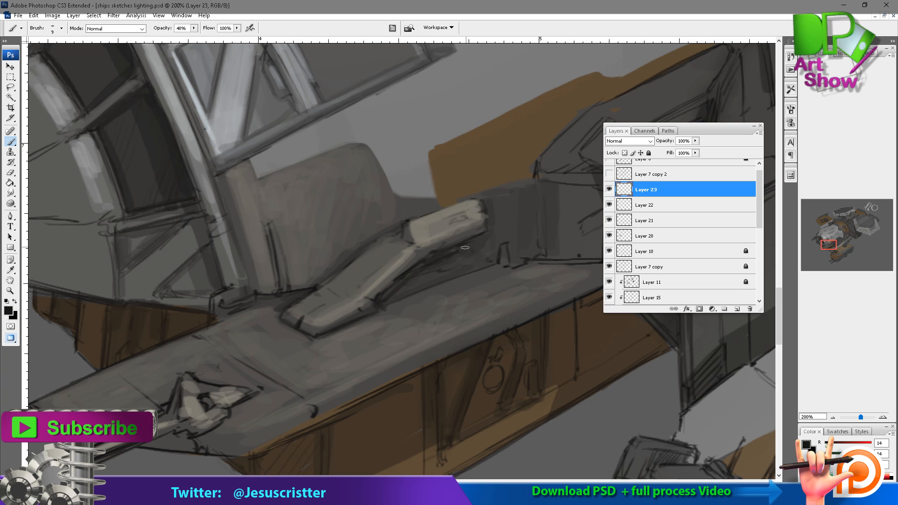
{"action": "left_click_drag", "start_coordinate": [308, 312], "coordinate": [350, 288]}
{"action": "left_click_drag", "start_coordinate": [356, 334], "coordinate": [342, 294]}
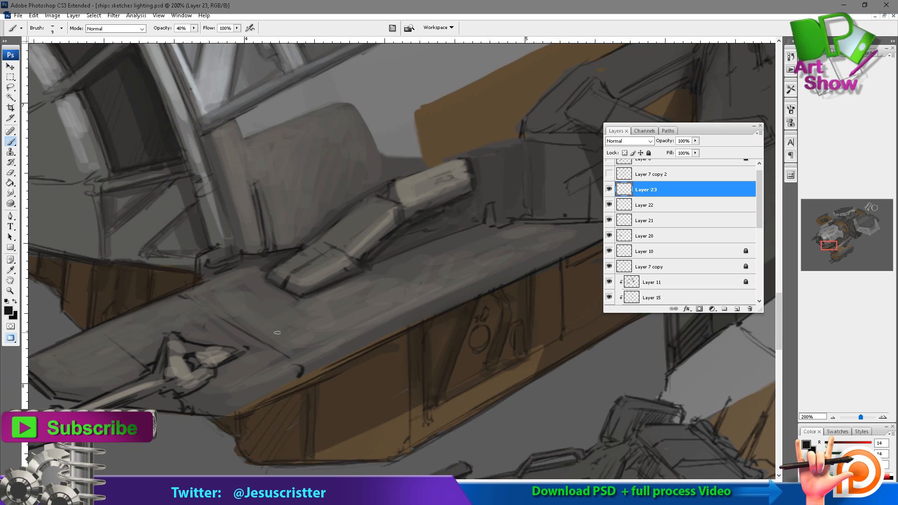
Enlarge the brush and paint dark shadows around and beneath the front gun mount and barrel.
{"action": "left_click", "coordinate": [256, 383], "text": "alt"}
{"action": "key", "text": "bracketright"}
{"action": "key", "text": "bracketright"}
{"action": "left_click_drag", "start_coordinate": [246, 393], "coordinate": [149, 398]}
{"action": "left_click", "coordinate": [160, 396], "text": "alt"}
{"action": "left_click", "coordinate": [188, 364], "text": "alt"}
{"action": "left_click", "coordinate": [193, 365], "text": "alt"}
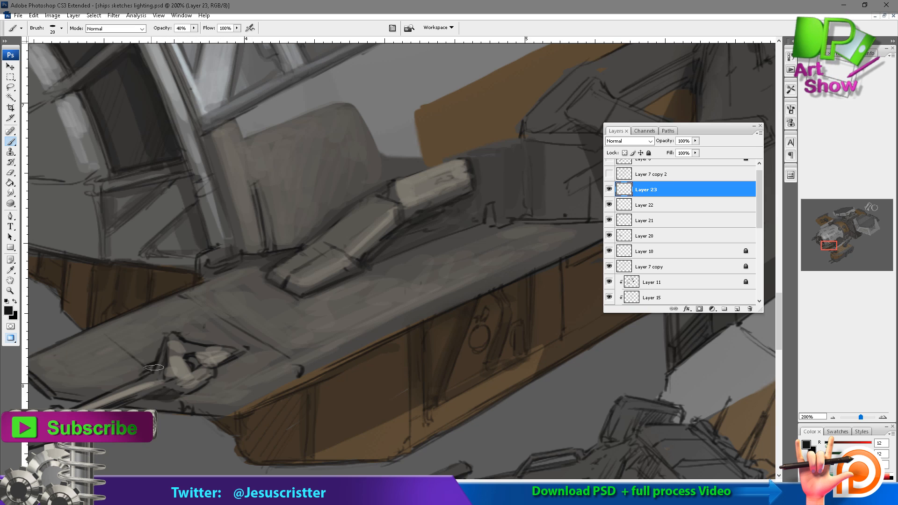
{"action": "left_click", "coordinate": [154, 362], "text": "alt"}
{"action": "left_click_drag", "start_coordinate": [154, 366], "coordinate": [80, 396]}
{"action": "left_click_drag", "start_coordinate": [136, 358], "coordinate": [226, 350]}
{"action": "left_click", "coordinate": [196, 360], "text": "alt"}
Sample a light grey and paint a highlight along the platform deck's outer edge.
{"action": "left_click_drag", "start_coordinate": [339, 358], "coordinate": [304, 343]}
{"action": "left_click", "coordinate": [304, 341], "text": "alt"}
{"action": "left_click_drag", "start_coordinate": [526, 235], "coordinate": [493, 249]}
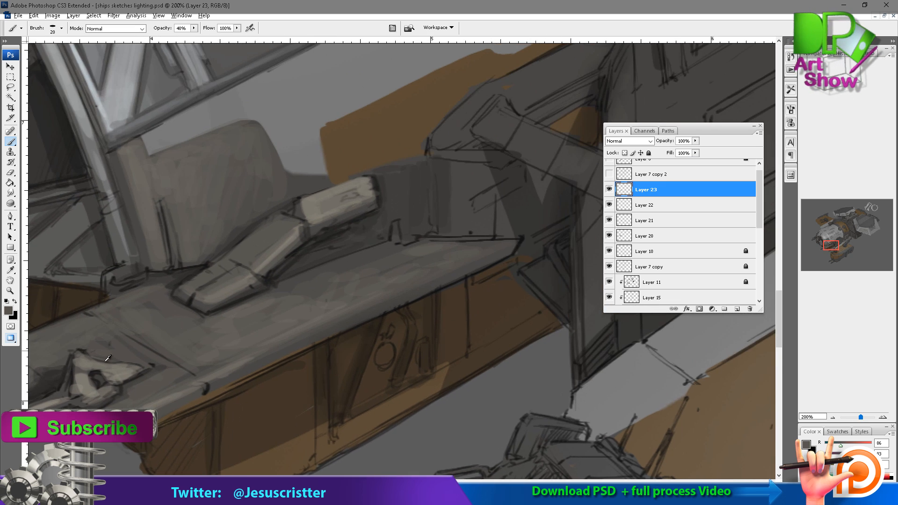
{"action": "left_click", "coordinate": [281, 253], "text": "alt"}
{"action": "left_click_drag", "start_coordinate": [322, 317], "coordinate": [300, 321]}
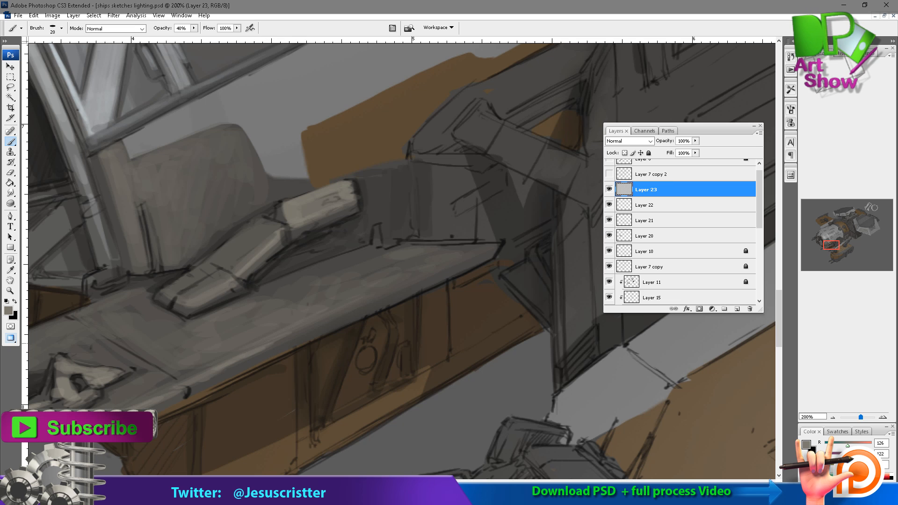
{"action": "left_click_drag", "start_coordinate": [448, 257], "coordinate": [534, 217]}
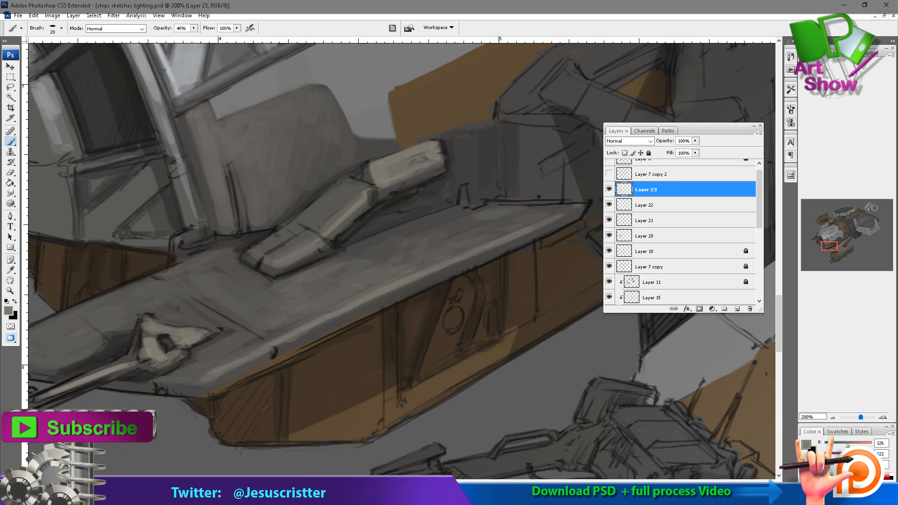
Sample a dark grey, shade the rim below the deck's highlighted edge and check the whole ship from a wider view.
{"action": "left_click", "coordinate": [288, 346], "text": "alt"}
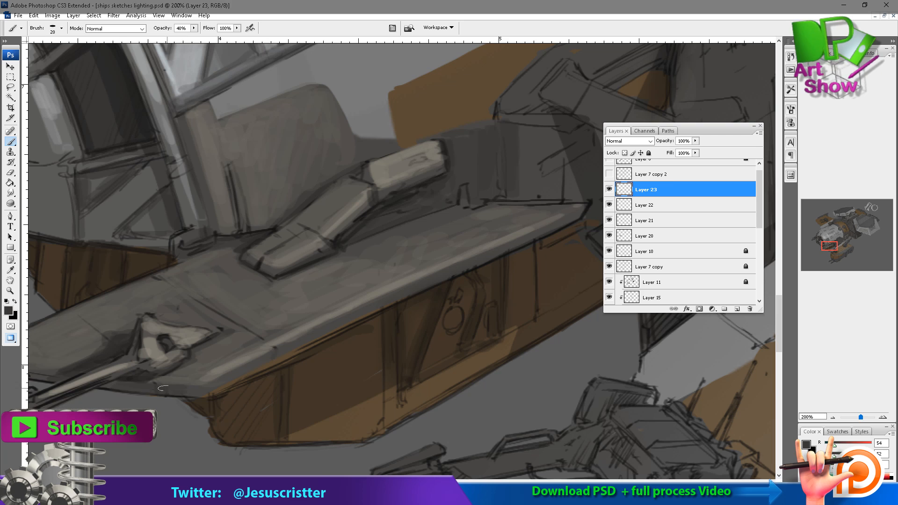
{"action": "left_click_drag", "start_coordinate": [163, 388], "coordinate": [376, 312]}
{"action": "left_click", "coordinate": [406, 278], "text": "alt"}
{"action": "left_click", "coordinate": [403, 272], "text": "alt"}
{"action": "left_click", "coordinate": [398, 258], "text": "alt"}
{"action": "left_click", "coordinate": [393, 265], "text": "alt"}
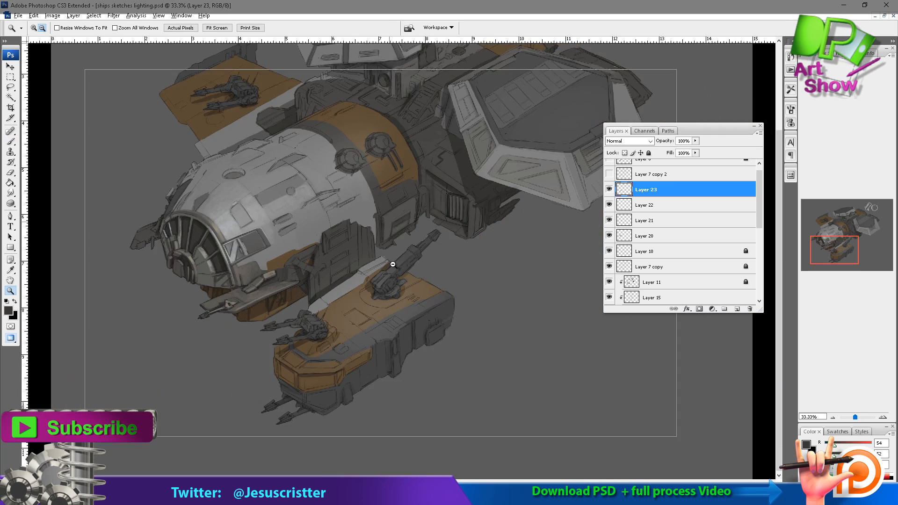
{"action": "left_click", "coordinate": [393, 264], "text": "alt"}
Add a new layer, sample a light grey and paint the deck surface and edge beside the front gun.
{"action": "left_click_drag", "start_coordinate": [253, 297], "coordinate": [355, 360]}
{"action": "left_click", "coordinate": [309, 300], "text": "ctrl"}
{"action": "left_click", "coordinate": [299, 290], "text": "ctrl"}
{"action": "left_click_drag", "start_coordinate": [255, 296], "coordinate": [397, 260]}
{"action": "key", "text": "ctrl+alt+shift+n"}
{"action": "left_click", "coordinate": [369, 292], "text": "alt"}
{"action": "left_click_drag", "start_coordinate": [304, 322], "coordinate": [359, 276]}
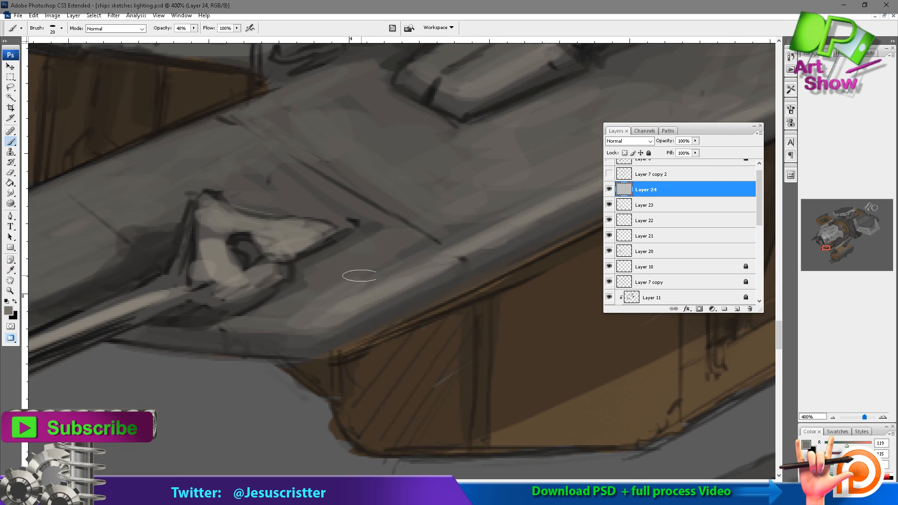
{"action": "mouse_move", "coordinate": [258, 323]}
{"action": "left_mouse_down"}
{"action": "mouse_move", "coordinate": [371, 277]}
{"action": "mouse_move", "coordinate": [413, 239]}
{"action": "left_mouse_up"}
{"action": "left_click", "coordinate": [433, 228], "text": "alt"}
{"action": "left_click", "coordinate": [421, 239], "text": "alt"}
{"action": "mouse_move", "coordinate": [338, 295]}
{"action": "left_mouse_down"}
{"action": "mouse_move", "coordinate": [402, 283]}
{"action": "mouse_move", "coordinate": [363, 262]}
{"action": "left_mouse_up"}
Paint light grey strokes along the platform's front section up to its tip.
{"action": "left_click_drag", "start_coordinate": [475, 248], "coordinate": [402, 285]}
{"action": "left_click_drag", "start_coordinate": [417, 250], "coordinate": [317, 243]}
{"action": "mouse_move", "coordinate": [248, 253]}
{"action": "left_mouse_down"}
{"action": "mouse_move", "coordinate": [146, 285]}
{"action": "mouse_move", "coordinate": [132, 307]}
{"action": "left_mouse_up"}
{"action": "left_click_drag", "start_coordinate": [127, 302], "coordinate": [137, 299]}
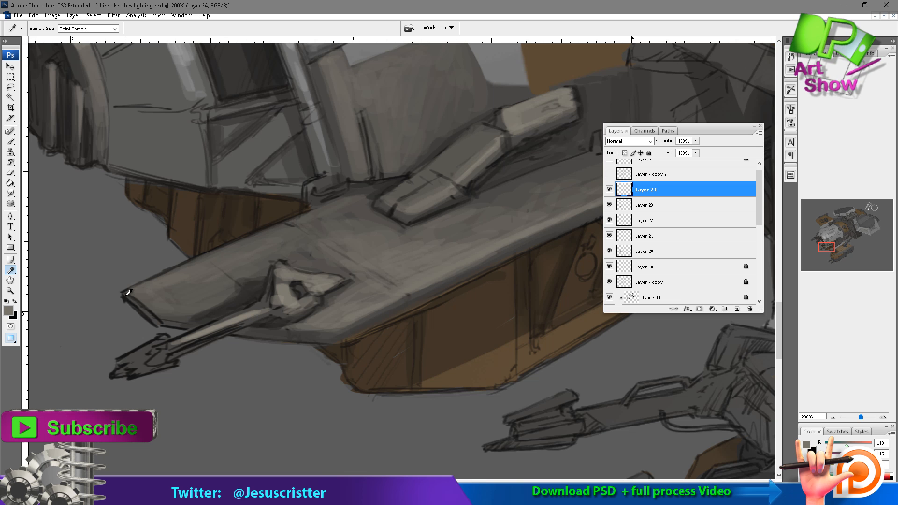
{"action": "left_click", "coordinate": [127, 295], "text": "alt"}
Sample light greys and refine the highlights on the curved panels below the nose windows with a 15 px brush.
{"action": "left_click_drag", "start_coordinate": [276, 98], "coordinate": [262, 238]}
{"action": "left_click", "coordinate": [276, 271], "text": "ctrl"}
{"action": "left_click", "coordinate": [363, 295], "text": "alt"}
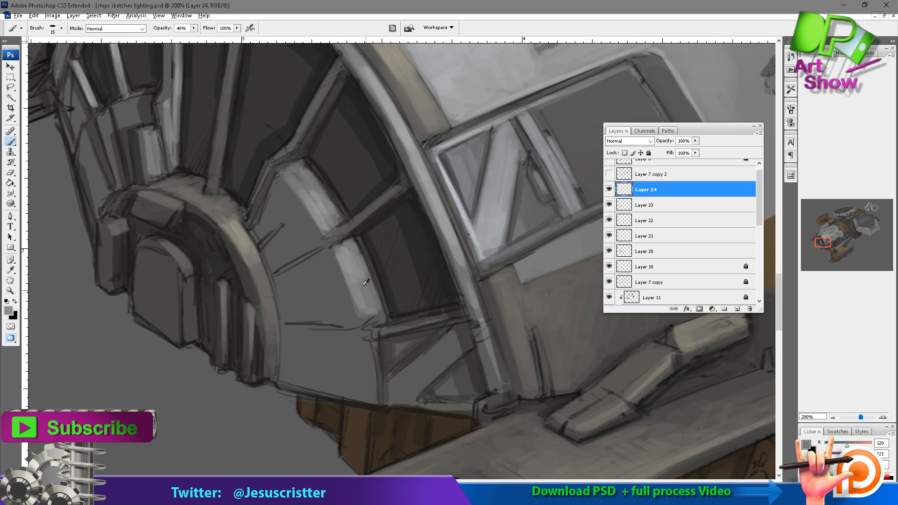
{"action": "left_click_drag", "start_coordinate": [351, 262], "coordinate": [374, 320]}
{"action": "left_click", "coordinate": [407, 137], "text": "alt"}
{"action": "left_click_drag", "start_coordinate": [331, 232], "coordinate": [321, 201]}
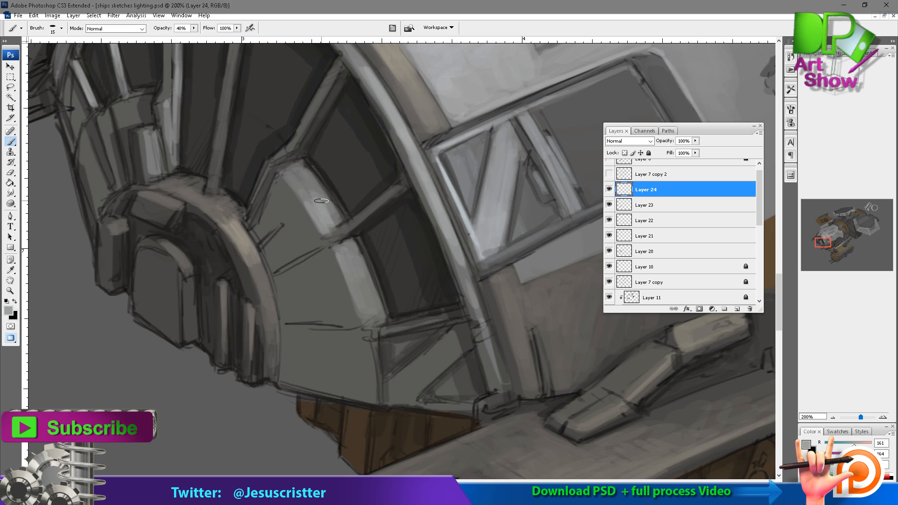
Sample a dark grey and paint the seams beside the hub and its outer rim contour with a smaller brush.
{"action": "left_click", "coordinate": [255, 229], "text": "alt"}
{"action": "left_click_drag", "start_coordinate": [255, 230], "coordinate": [263, 210]}
{"action": "left_click_drag", "start_coordinate": [261, 247], "coordinate": [281, 228]}
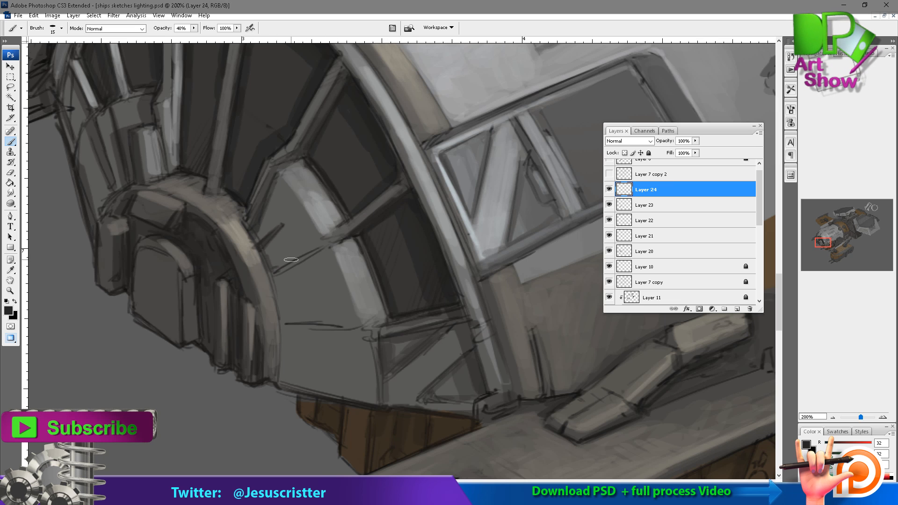
{"action": "key", "text": "6"}
{"action": "key", "text": "bracketleft"}
{"action": "mouse_move", "coordinate": [274, 272]}
{"action": "left_mouse_down"}
{"action": "mouse_move", "coordinate": [323, 247]}
{"action": "mouse_move", "coordinate": [274, 277]}
{"action": "mouse_move", "coordinate": [285, 374]}
{"action": "left_mouse_up"}
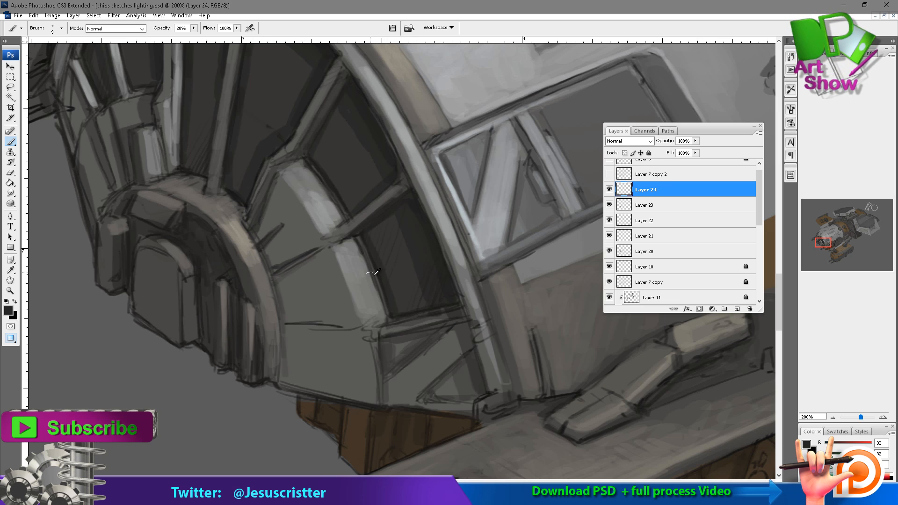
{"action": "left_click", "coordinate": [369, 275], "text": "alt"}
Add a new layer and paint grey shading on the lower nose panel beside the hub at 40% brush opacity.
{"action": "key", "text": "ctrl+alt+shift+n"}
{"action": "mouse_move", "coordinate": [348, 362]}
{"action": "left_mouse_down"}
{"action": "mouse_move", "coordinate": [362, 395]}
{"action": "mouse_move", "coordinate": [289, 328]}
{"action": "mouse_move", "coordinate": [340, 324]}
{"action": "left_mouse_up"}
{"action": "left_click", "coordinate": [294, 338], "text": "alt"}
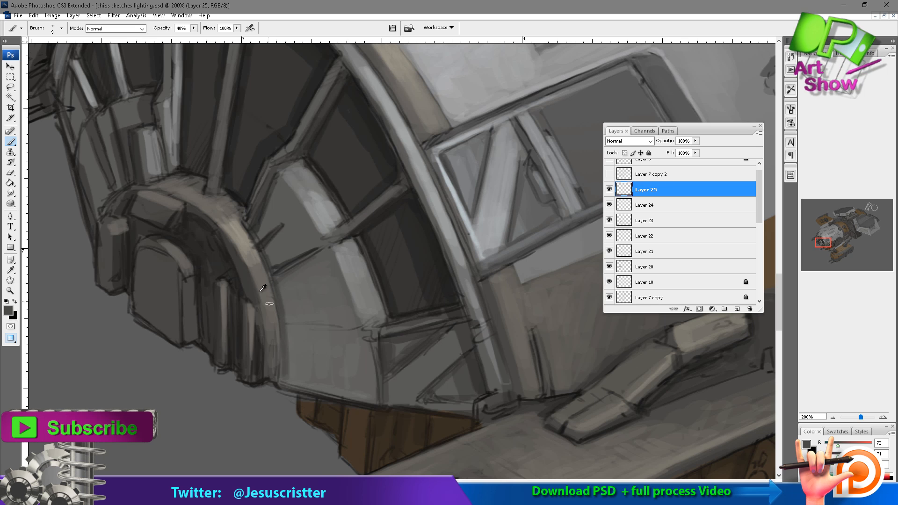
Paint over the hub rim's lower edge, then sample a light warm grey and highlight the rim at 20% brush opacity.
{"action": "left_click_drag", "start_coordinate": [255, 279], "coordinate": [268, 378]}
{"action": "mouse_move", "coordinate": [274, 380]}
{"action": "left_mouse_down"}
{"action": "mouse_move", "coordinate": [268, 329]}
{"action": "mouse_move", "coordinate": [275, 381]}
{"action": "left_mouse_up"}
{"action": "left_click", "coordinate": [262, 370], "text": "alt"}
{"action": "left_click", "coordinate": [275, 362], "text": "alt"}
{"action": "left_click", "coordinate": [249, 259], "text": "alt"}
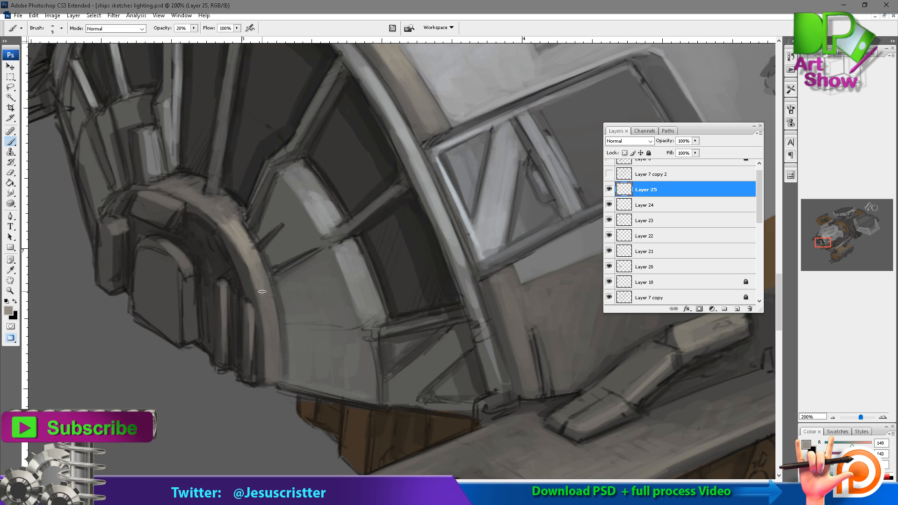
{"action": "left_click_drag", "start_coordinate": [255, 262], "coordinate": [259, 312]}
{"action": "left_click_drag", "start_coordinate": [226, 269], "coordinate": [204, 352]}
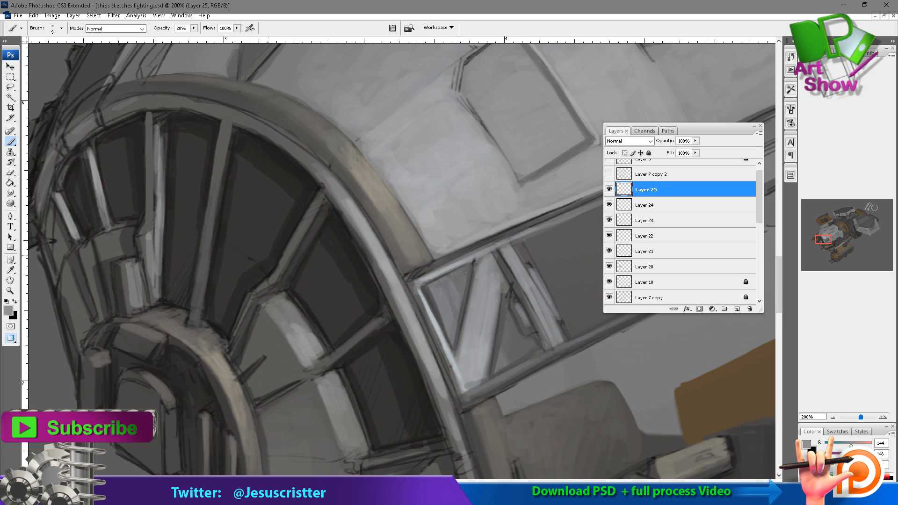
Brighten the side window's frame edge and the two leftmost nose window struts with light grey at 40% brush opacity.
{"action": "left_click_drag", "start_coordinate": [229, 131], "coordinate": [234, 126]}
{"action": "left_click", "coordinate": [433, 298], "text": "alt"}
{"action": "key", "text": "4"}
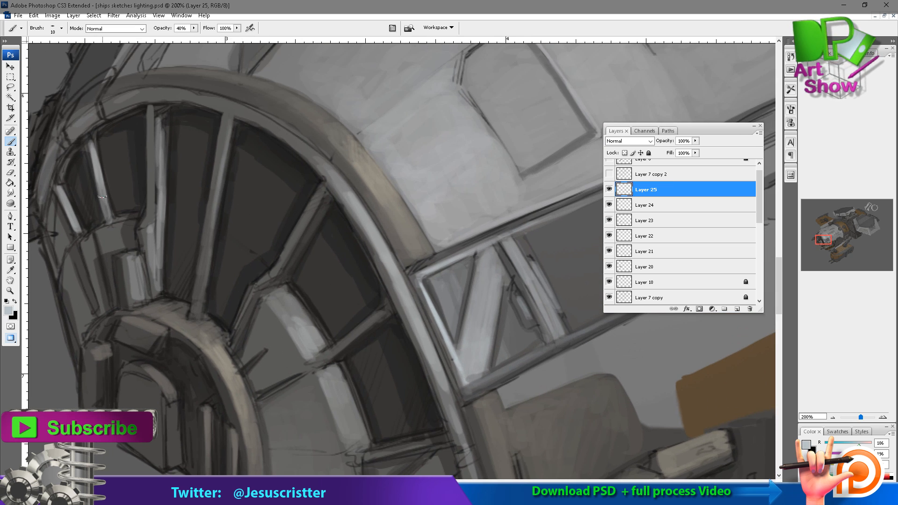
{"action": "left_click_drag", "start_coordinate": [97, 174], "coordinate": [110, 219]}
{"action": "left_click_drag", "start_coordinate": [59, 186], "coordinate": [82, 233]}
Sample a mid grey and paint along the upper rim around the nose windows at 40% brush opacity.
{"action": "mouse_move", "coordinate": [321, 151]}
{"action": "left_mouse_down"}
{"action": "mouse_move", "coordinate": [328, 170]}
{"action": "mouse_move", "coordinate": [270, 181]}
{"action": "left_mouse_up"}
{"action": "left_click", "coordinate": [291, 204], "text": "alt"}
{"action": "left_click_drag", "start_coordinate": [179, 136], "coordinate": [255, 180]}
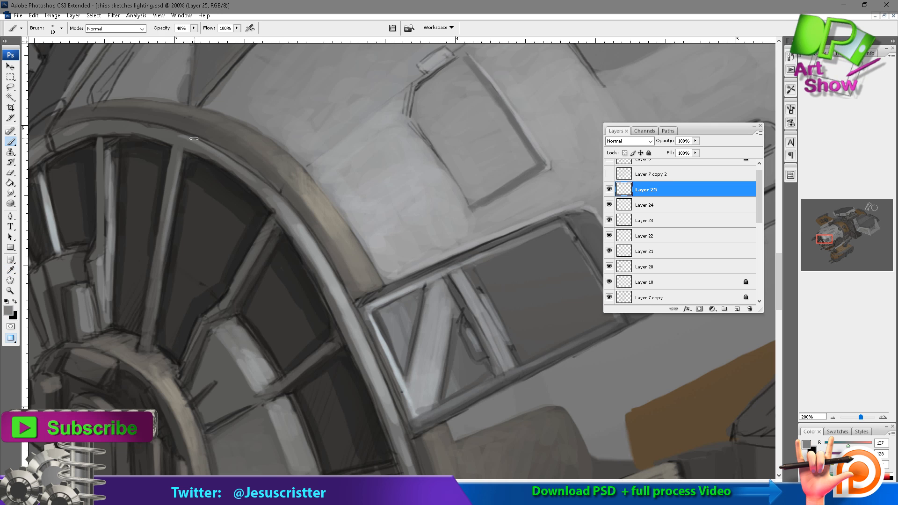
{"action": "left_click_drag", "start_coordinate": [210, 147], "coordinate": [274, 201]}
{"action": "left_click_drag", "start_coordinate": [123, 118], "coordinate": [182, 137]}
{"action": "left_click_drag", "start_coordinate": [222, 136], "coordinate": [215, 119]}
{"action": "left_click", "coordinate": [201, 99], "text": "ctrl+alt"}
{"action": "left_click", "coordinate": [276, 181], "text": "ctrl+alt"}
{"action": "left_click_drag", "start_coordinate": [382, 176], "coordinate": [337, 97]}
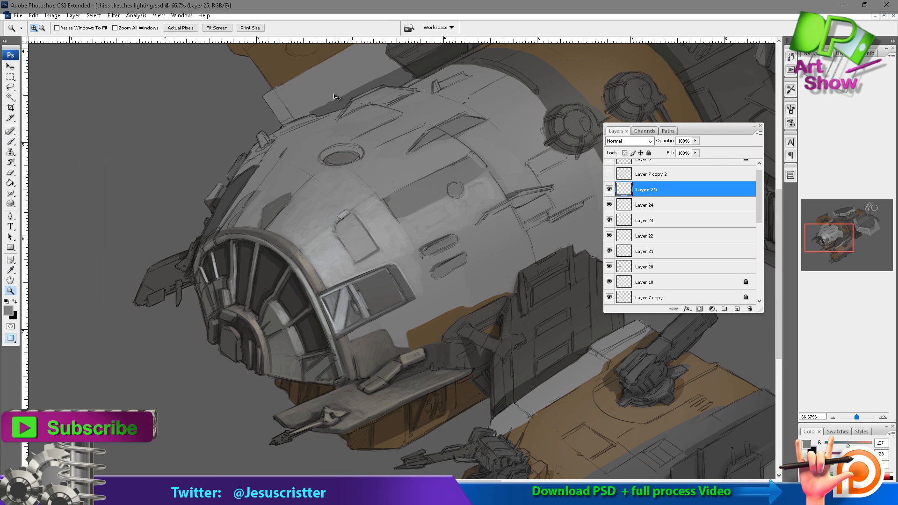
Save the drawing as ships sketches lighting 2.psd and merge the painted layers into Layer 20.
{"action": "left_click_drag", "start_coordinate": [400, 265], "coordinate": [367, 233]}
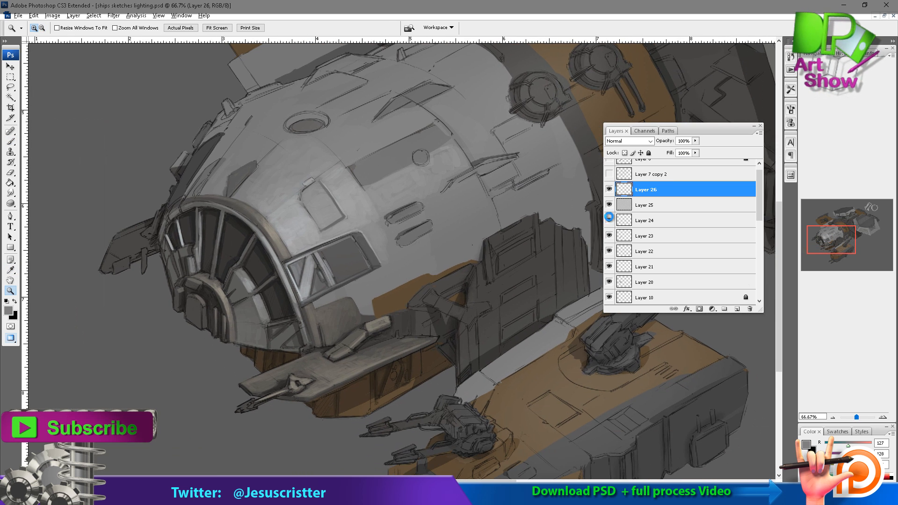
{"action": "left_click", "coordinate": [663, 238], "text": "shift"}
{"action": "key", "text": "ctrl+alt+e"}
{"action": "key", "text": "ctrl+z"}
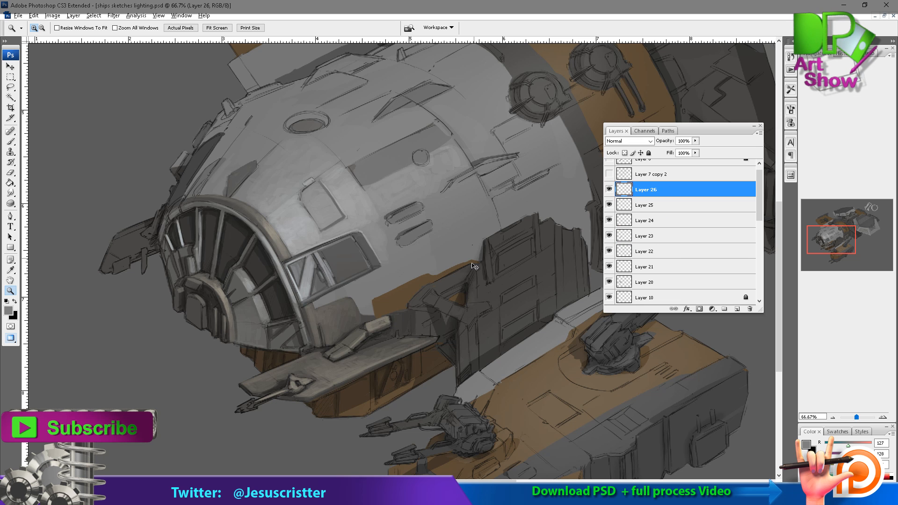
{"action": "key", "text": "ctrl+shift+s"}
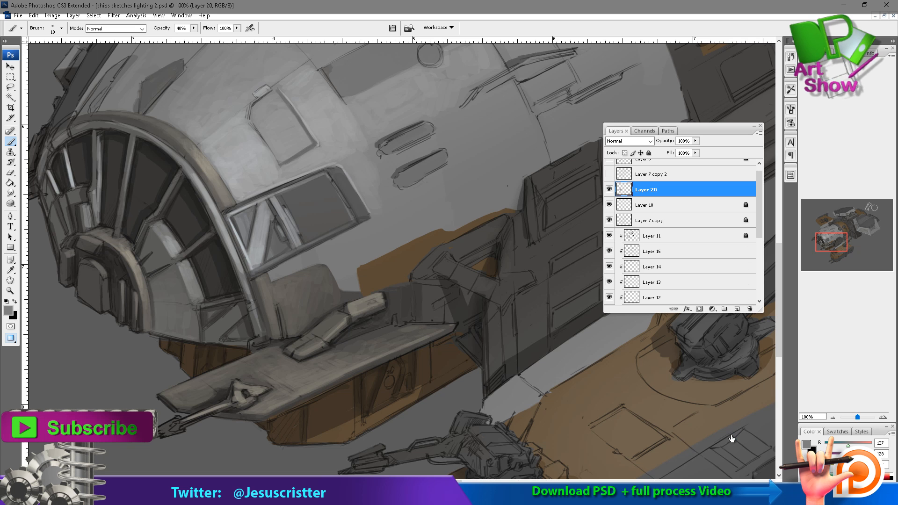
Add two new layers, sample dark greys and shade the nose windows with a 25 px brush at 20% opacity.
{"action": "key", "text": "ctrl+shift+alt+n"}
{"action": "key", "text": "ctrl+plus"}
{"action": "key", "text": "alt"}
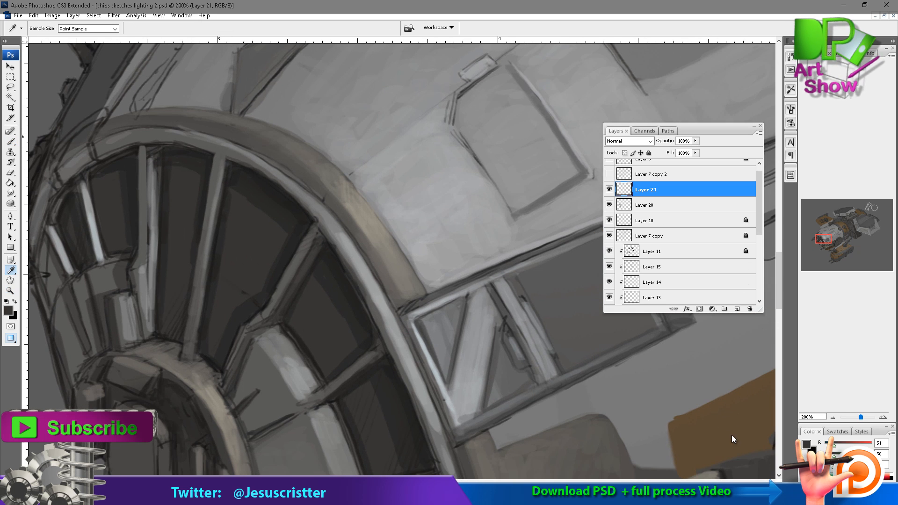
{"action": "key", "text": "Return"}
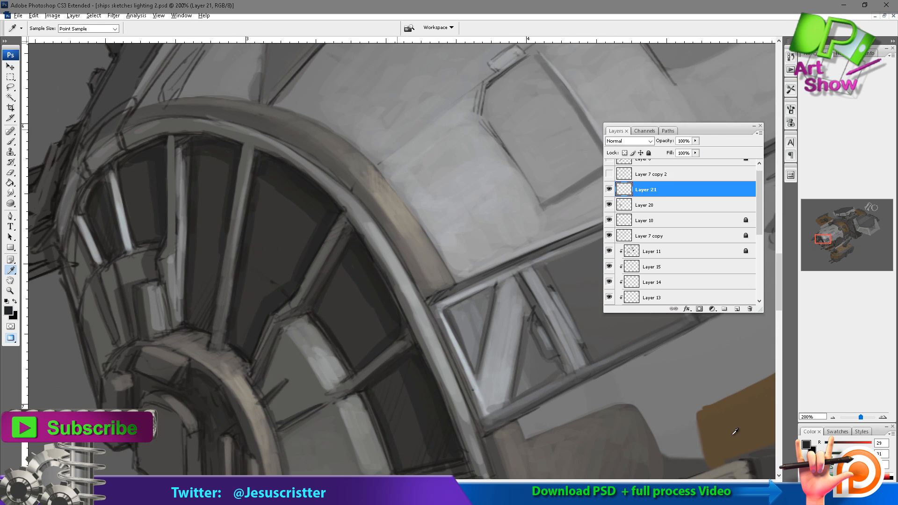
{"action": "key", "text": "ctrl+shift+alt+n"}
{"action": "key", "text": "b"}
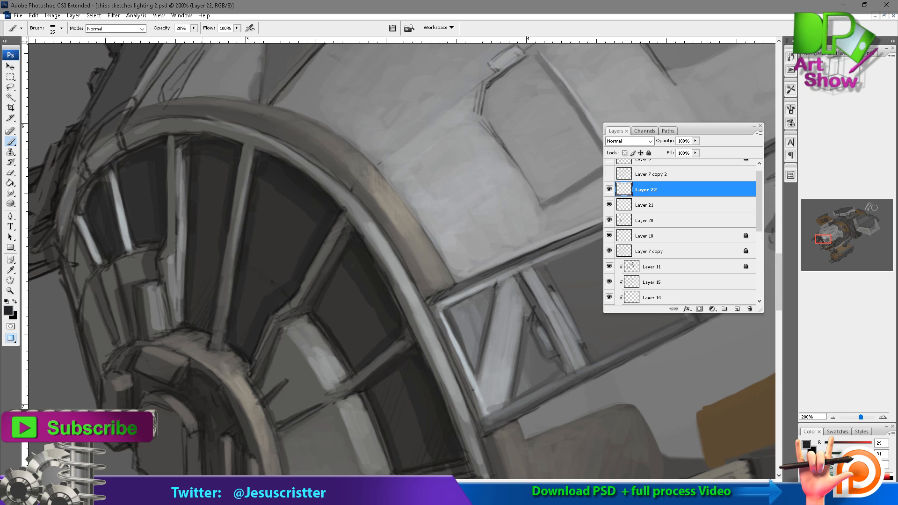
{"action": "left_click", "coordinate": [581, 273], "text": "alt"}
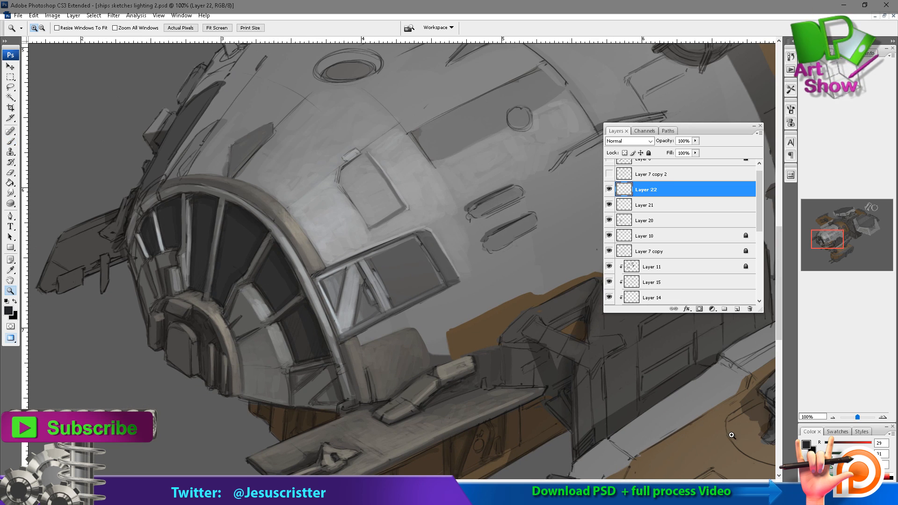
Pick a light bluish grey, add a new layer and choose the soft 300 px brush with 0% hardness.
{"action": "left_click", "coordinate": [293, 227], "text": "ctrl"}
{"action": "left_click", "coordinate": [8, 310]}
{"action": "left_click", "coordinate": [553, 105]}
{"action": "key", "text": "Return"}
{"action": "key", "text": "ctrl+alt+shift+n"}
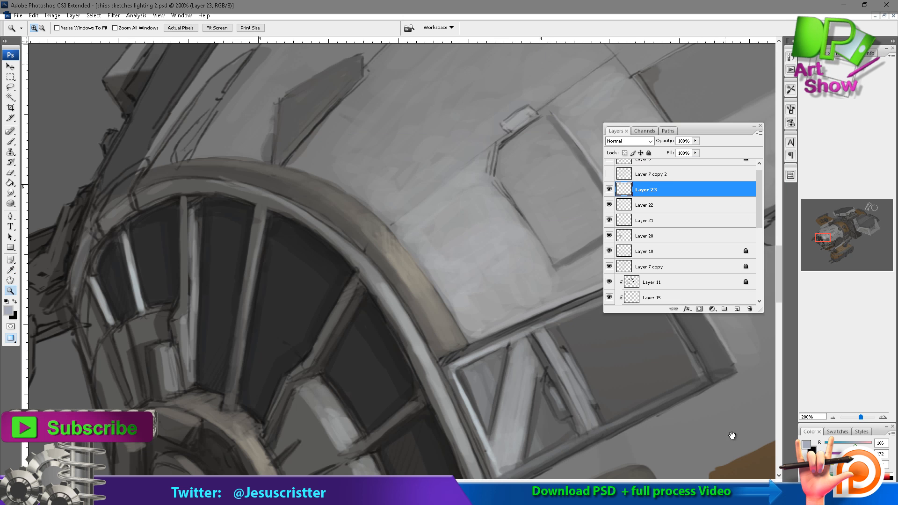
{"action": "left_click", "coordinate": [732, 436], "text": "alt"}
{"action": "left_click", "coordinate": [732, 436], "text": "ctrl"}
{"action": "left_click", "coordinate": [732, 436], "text": "alt"}
{"action": "left_click", "coordinate": [61, 28]}
{"action": "left_click", "coordinate": [62, 270]}
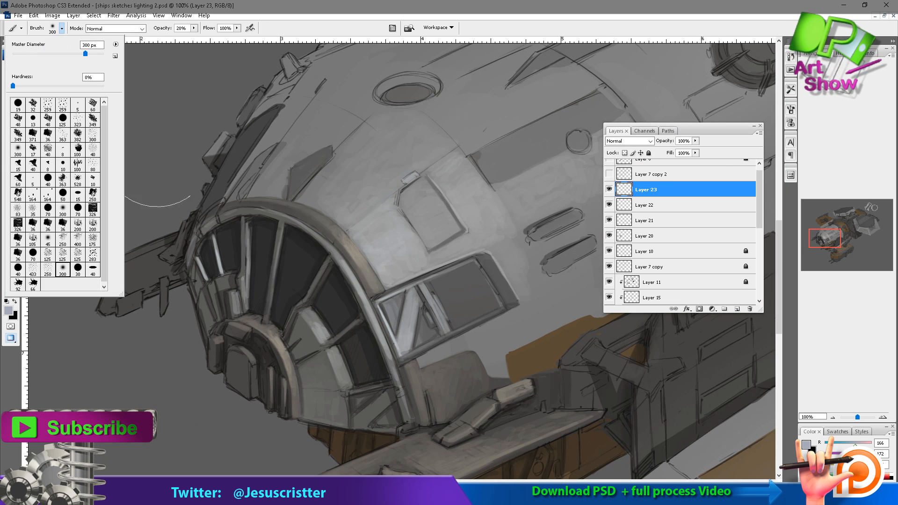
Brush a soft glow over the nose windows with the brush reduced to 70 px, and set the layer's opacity to 60%.
{"action": "left_click", "coordinate": [289, 115]}
{"action": "key", "text": "bracketleft"}
{"action": "key", "text": "bracketleft"}
{"action": "key", "text": "bracketleft"}
{"action": "key", "text": "bracketleft"}
{"action": "key", "text": "bracketleft"}
{"action": "key", "text": "bracketleft"}
{"action": "key", "text": "bracketleft"}
{"action": "key", "text": "bracketleft"}
{"action": "key", "text": "bracketleft"}
{"action": "mouse_move", "coordinate": [263, 253]}
{"action": "left_mouse_down"}
{"action": "mouse_move", "coordinate": [281, 322]}
{"action": "mouse_move", "coordinate": [267, 225]}
{"action": "mouse_move", "coordinate": [295, 332]}
{"action": "left_mouse_up"}
{"action": "mouse_move", "coordinate": [224, 241]}
{"action": "left_mouse_down"}
{"action": "mouse_move", "coordinate": [210, 309]}
{"action": "mouse_move", "coordinate": [220, 303]}
{"action": "left_mouse_up"}
{"action": "left_click_drag", "start_coordinate": [255, 250], "coordinate": [267, 323]}
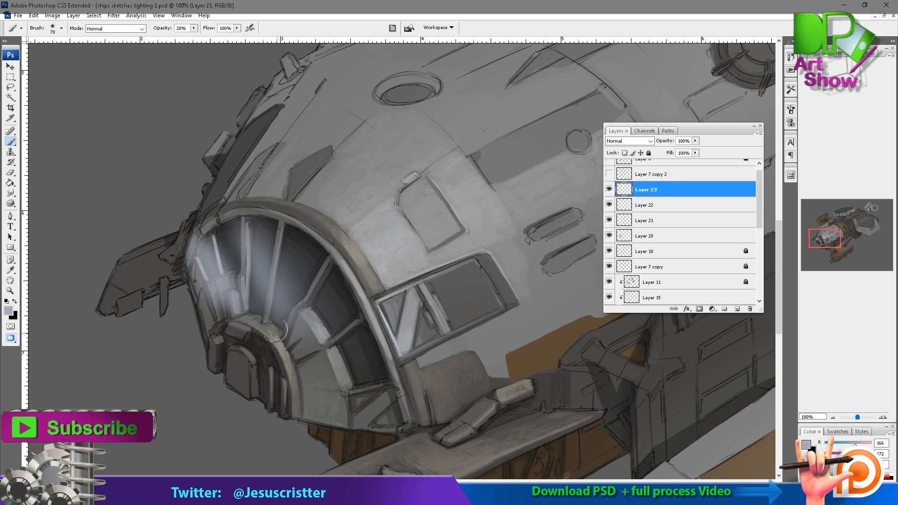
{"action": "left_click_drag", "start_coordinate": [306, 241], "coordinate": [288, 318]}
{"action": "left_click_drag", "start_coordinate": [201, 234], "coordinate": [239, 298]}
{"action": "key", "text": "6"}
Erase the glow from the left nose window struts and the adjoining rim with a 15 px eraser.
{"action": "left_click", "coordinate": [316, 279], "text": "ctrl"}
{"action": "left_click_drag", "start_coordinate": [732, 436], "coordinate": [735, 432]}
{"action": "key", "text": "e"}
{"action": "left_click_drag", "start_coordinate": [263, 146], "coordinate": [263, 242]}
{"action": "left_click_drag", "start_coordinate": [272, 143], "coordinate": [263, 302]}
{"action": "left_click_drag", "start_coordinate": [201, 201], "coordinate": [210, 243]}
{"action": "left_click_drag", "start_coordinate": [197, 170], "coordinate": [217, 262]}
{"action": "left_click_drag", "start_coordinate": [164, 226], "coordinate": [185, 275]}
{"action": "mouse_move", "coordinate": [157, 245]}
{"action": "left_mouse_down"}
{"action": "mouse_move", "coordinate": [172, 180]}
{"action": "mouse_move", "coordinate": [144, 222]}
{"action": "left_mouse_up"}
{"action": "left_click_drag", "start_coordinate": [187, 169], "coordinate": [180, 182]}
Erase the glow from the grey panels below the left nose windows at 70% eraser opacity.
{"action": "key", "text": "5"}
{"action": "left_click_drag", "start_coordinate": [170, 287], "coordinate": [182, 236]}
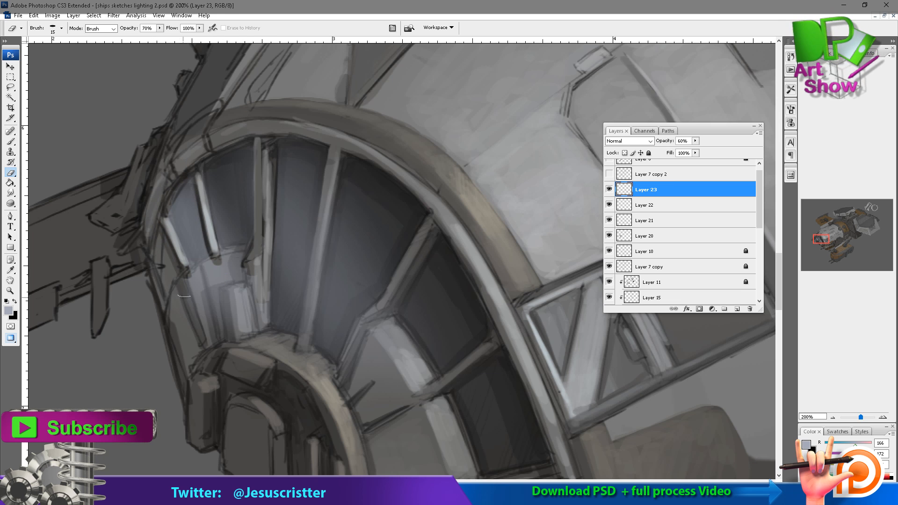
{"action": "left_click_drag", "start_coordinate": [184, 296], "coordinate": [238, 255]}
{"action": "left_click_drag", "start_coordinate": [191, 267], "coordinate": [213, 333]}
{"action": "mouse_move", "coordinate": [216, 276]}
{"action": "left_mouse_down"}
{"action": "mouse_move", "coordinate": [227, 334]}
{"action": "mouse_move", "coordinate": [248, 335]}
{"action": "left_mouse_up"}
{"action": "left_click_drag", "start_coordinate": [250, 278], "coordinate": [263, 330]}
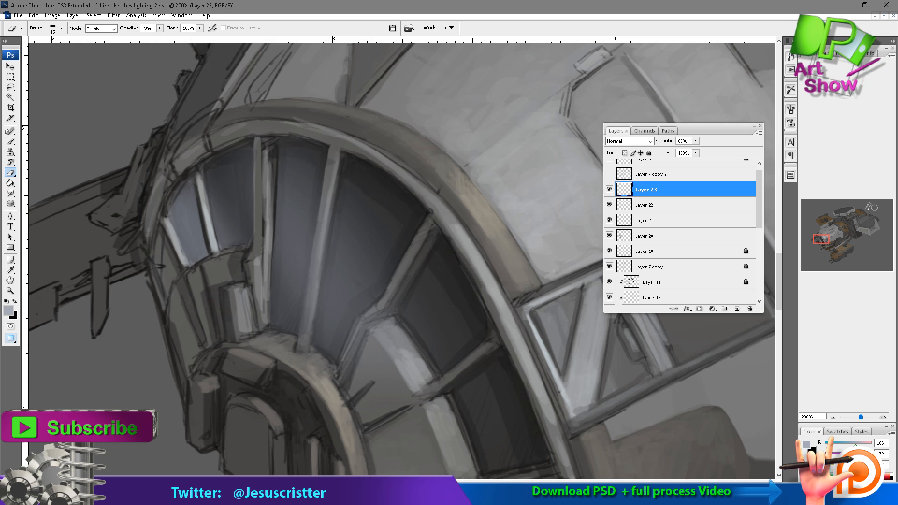
Clean the remaining glow off the left struts and the upper and lower edges of the second window pane.
{"action": "left_click_drag", "start_coordinate": [275, 161], "coordinate": [269, 336]}
{"action": "left_click_drag", "start_coordinate": [204, 169], "coordinate": [213, 214]}
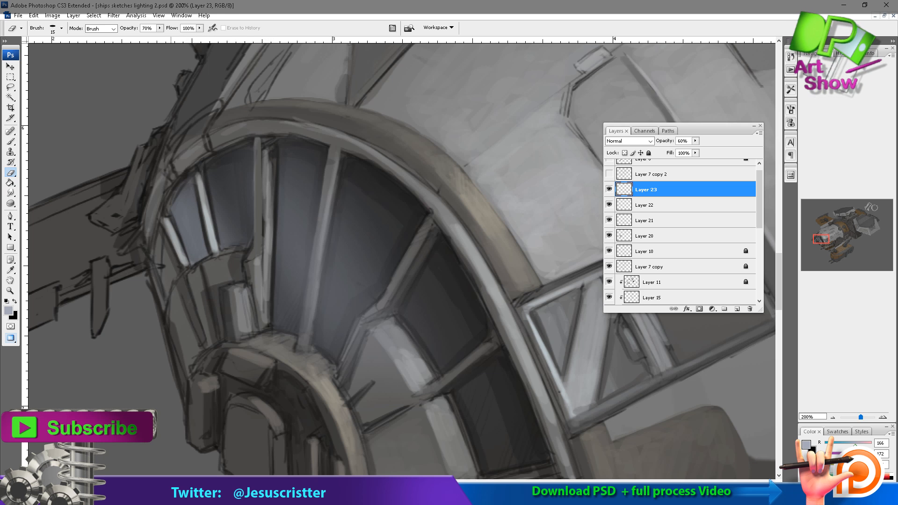
{"action": "left_click_drag", "start_coordinate": [204, 165], "coordinate": [246, 150]}
{"action": "left_click_drag", "start_coordinate": [197, 262], "coordinate": [245, 243]}
Erase the glow from the central window strut, then from the hub's upper edge and neighbouring strut at 80% eraser opacity.
{"action": "mouse_move", "coordinate": [336, 176]}
{"action": "left_mouse_down"}
{"action": "mouse_move", "coordinate": [267, 130]}
{"action": "mouse_move", "coordinate": [243, 268]}
{"action": "left_mouse_up"}
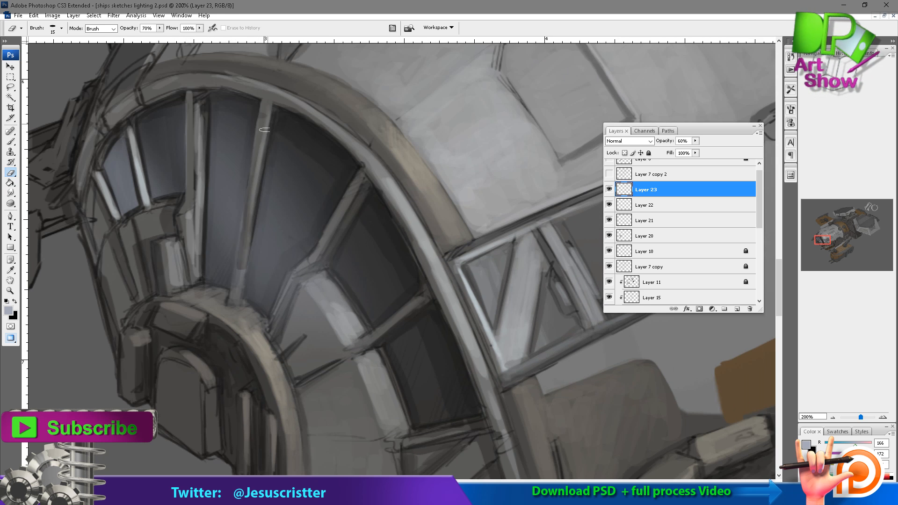
{"action": "left_click_drag", "start_coordinate": [265, 130], "coordinate": [240, 284]}
{"action": "left_click_drag", "start_coordinate": [263, 105], "coordinate": [233, 290]}
{"action": "left_click_drag", "start_coordinate": [271, 140], "coordinate": [233, 305]}
{"action": "left_click_drag", "start_coordinate": [266, 182], "coordinate": [247, 286]}
{"action": "left_click_drag", "start_coordinate": [275, 112], "coordinate": [239, 300]}
{"action": "key", "text": "8"}
{"action": "mouse_move", "coordinate": [336, 238]}
{"action": "left_mouse_down"}
{"action": "mouse_move", "coordinate": [309, 273]}
{"action": "mouse_move", "coordinate": [290, 278]}
{"action": "mouse_move", "coordinate": [276, 334]}
{"action": "left_mouse_up"}
{"action": "left_click_drag", "start_coordinate": [306, 257], "coordinate": [274, 318]}
{"action": "left_click_drag", "start_coordinate": [264, 299], "coordinate": [246, 327]}
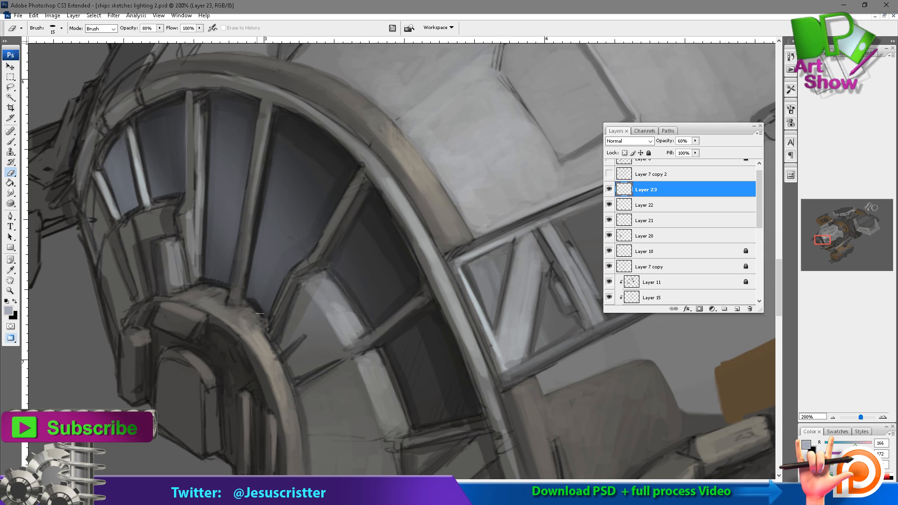
Lower the opacity of the window glow layer and add a new layer above it.
{"action": "scroll", "coordinate": [732, 434], "scroll_direction": "down", "scroll_amount": 10}
{"action": "scroll", "coordinate": [732, 434], "scroll_direction": "up", "scroll_amount": 8}
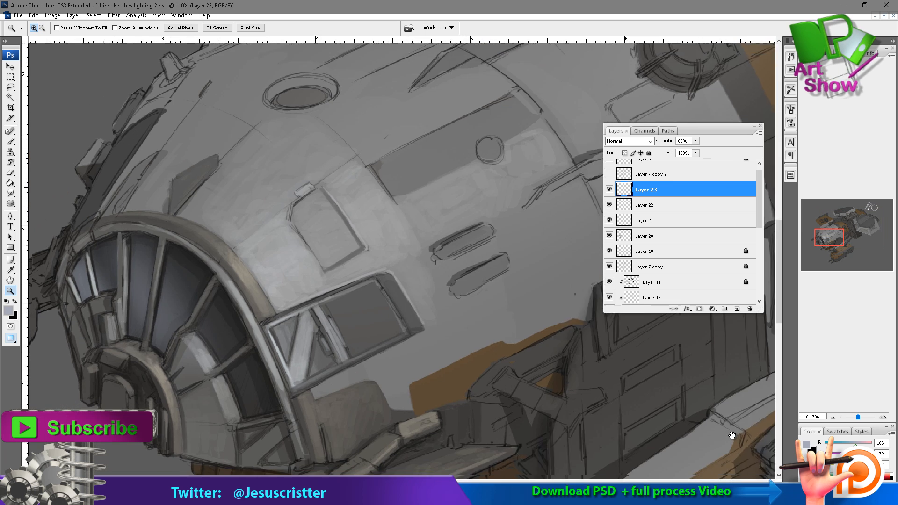
{"action": "key", "text": "4"}
{"action": "key", "text": "5"}
{"action": "key", "text": "ctrl+alt+shift+n"}
Pick a light bluish grey and paint faint diagonal reflection streaks on the central nose window panes at 10% brush opacity.
{"action": "scroll", "coordinate": [732, 434], "scroll_direction": "up", "scroll_amount": 1}
{"action": "left_click", "coordinate": [8, 310]}
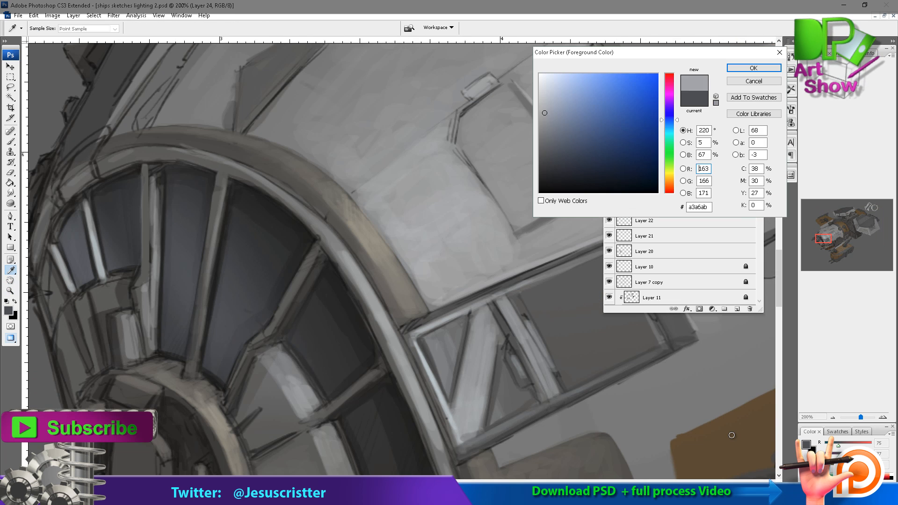
{"action": "key", "text": "Return"}
{"action": "left_click_drag", "start_coordinate": [402, 290], "coordinate": [420, 234]}
{"action": "key", "text": "b"}
{"action": "left_click", "coordinate": [56, 28]}
{"action": "double_click", "coordinate": [96, 274]}
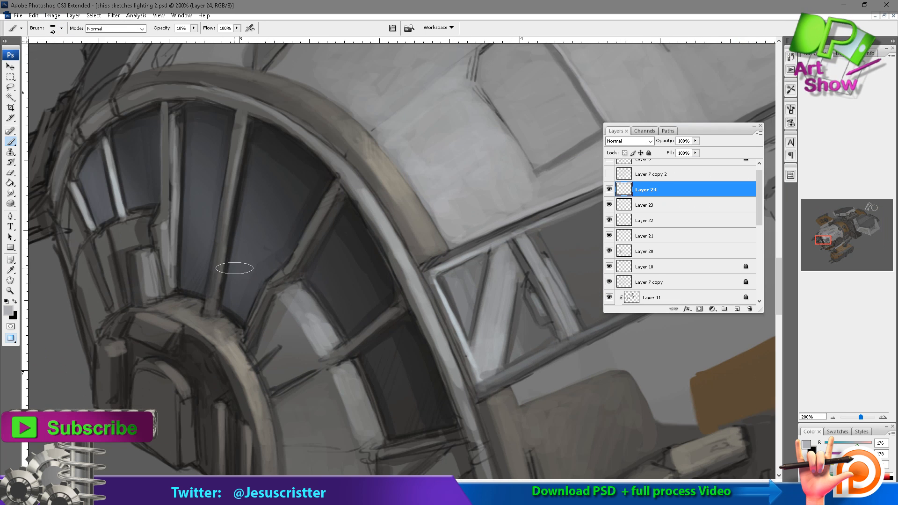
{"action": "mouse_move", "coordinate": [235, 267]}
{"action": "left_mouse_down"}
{"action": "mouse_move", "coordinate": [226, 301]}
{"action": "mouse_move", "coordinate": [245, 317]}
{"action": "left_mouse_up"}
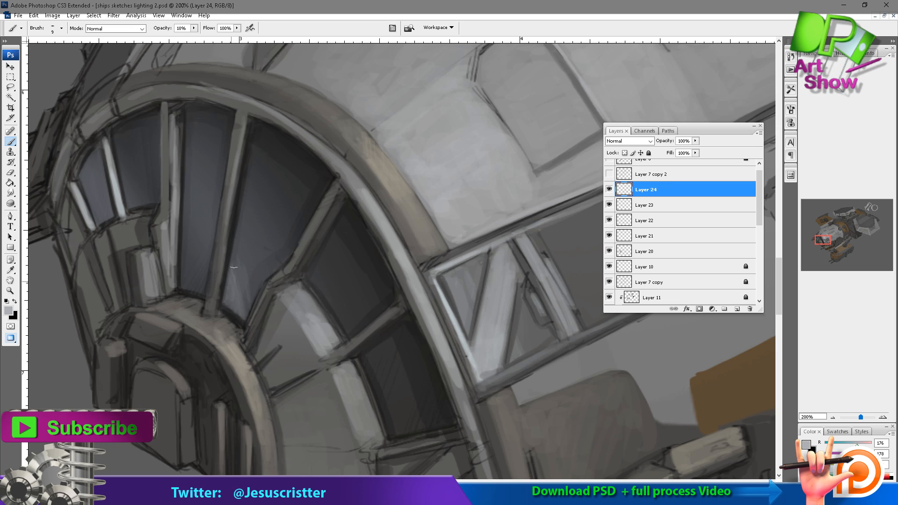
{"action": "mouse_move", "coordinate": [182, 253]}
{"action": "left_mouse_down"}
{"action": "mouse_move", "coordinate": [189, 287]}
{"action": "mouse_move", "coordinate": [200, 285]}
{"action": "left_mouse_up"}
{"action": "left_click_drag", "start_coordinate": [190, 227], "coordinate": [202, 271]}
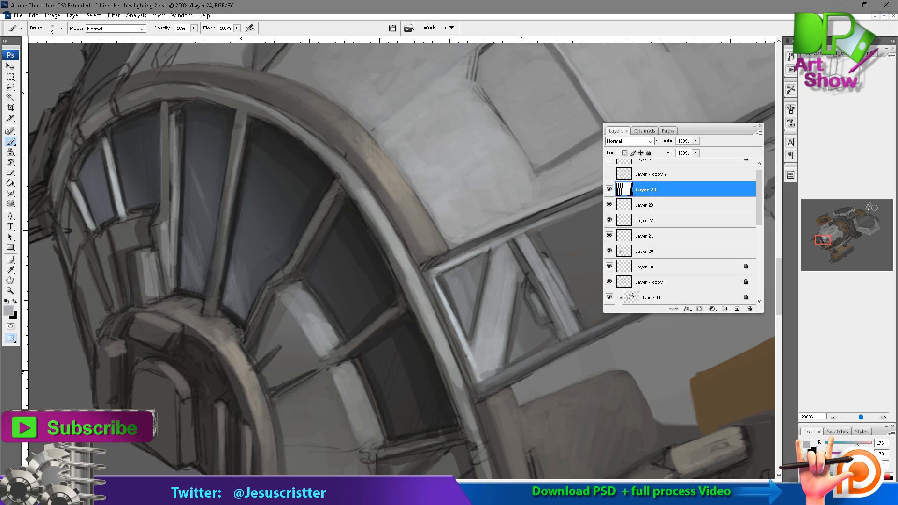
{"action": "left_click_drag", "start_coordinate": [191, 154], "coordinate": [219, 223]}
{"action": "left_click_drag", "start_coordinate": [196, 188], "coordinate": [213, 229]}
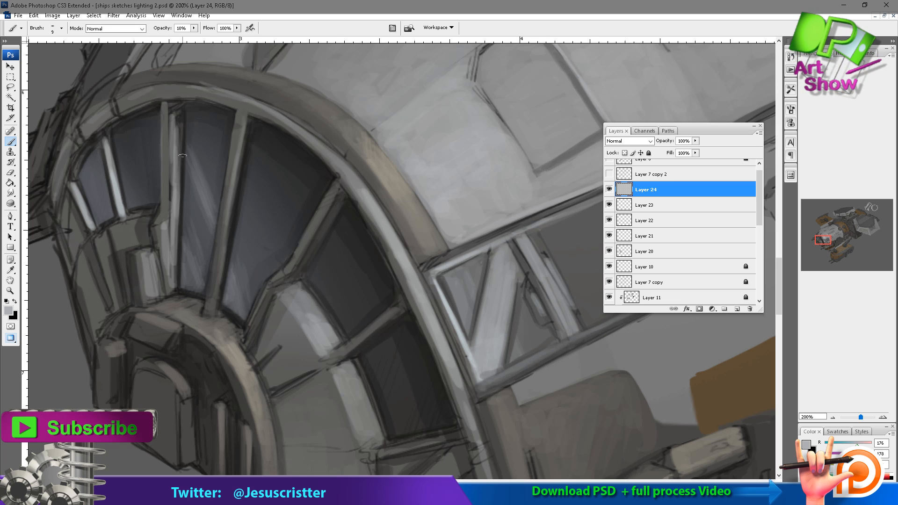
Add reflection streaks to the second and third window panes, erase parts of them and repaint the second pane's streak at 20% opacity.
{"action": "left_click_drag", "start_coordinate": [137, 127], "coordinate": [160, 206]}
{"action": "left_click_drag", "start_coordinate": [184, 221], "coordinate": [206, 291]}
{"action": "key", "text": "e"}
{"action": "mouse_move", "coordinate": [186, 236]}
{"action": "left_mouse_down"}
{"action": "mouse_move", "coordinate": [202, 289]}
{"action": "mouse_move", "coordinate": [202, 281]}
{"action": "left_mouse_up"}
{"action": "left_click_drag", "start_coordinate": [137, 151], "coordinate": [153, 194]}
{"action": "left_click_drag", "start_coordinate": [186, 232], "coordinate": [205, 289]}
{"action": "key", "text": "b"}
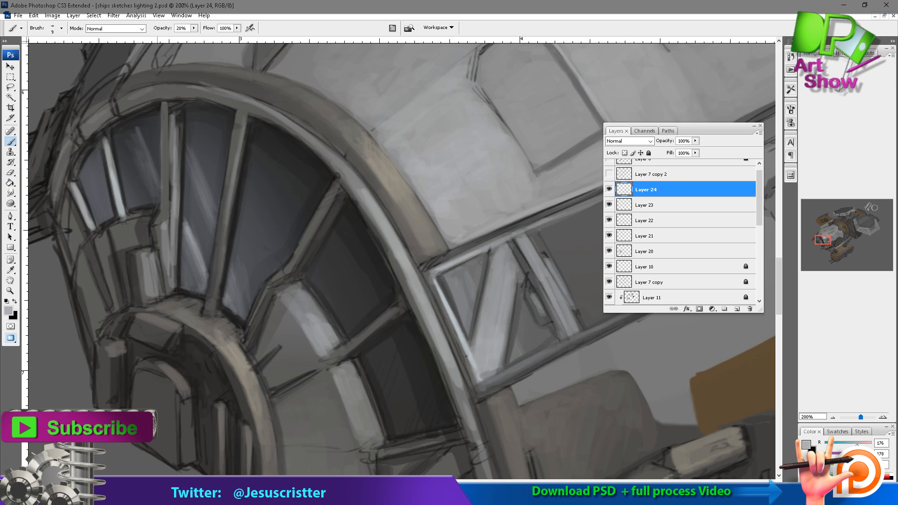
{"action": "left_click_drag", "start_coordinate": [135, 123], "coordinate": [158, 181]}
Set the opacity of the reflection streak layer to 30%.
{"action": "key", "text": "z"}
{"action": "left_click", "coordinate": [733, 436], "text": "alt"}
{"action": "left_click", "coordinate": [732, 435], "text": "alt"}
{"action": "left_click", "coordinate": [732, 436], "text": "alt"}
{"action": "key", "text": "3"}
{"action": "left_click_drag", "start_coordinate": [161, 302], "coordinate": [404, 444]}
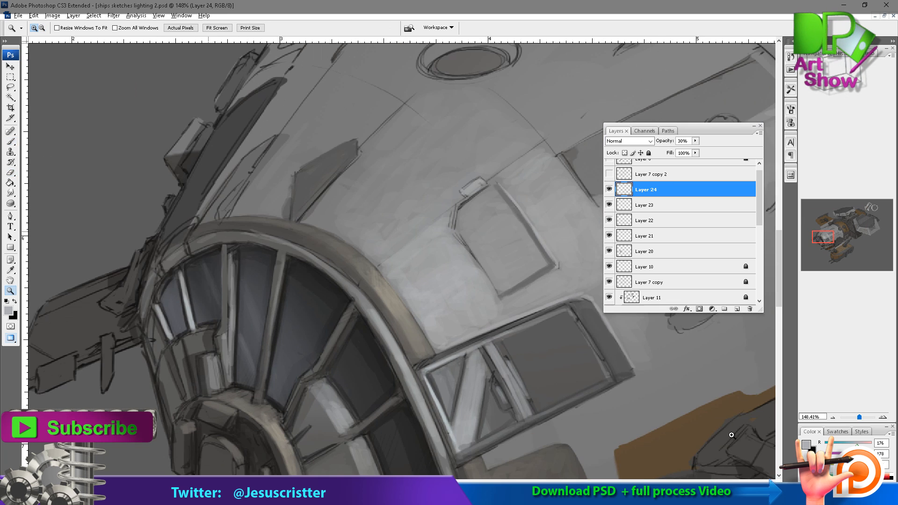
Add a new layer, paint a light reflection on the lower part of the third window pane and trim it with the eraser.
{"action": "key", "text": "ctrl+alt+shift+n"}
{"action": "left_click", "coordinate": [334, 345]}
{"action": "left_click", "coordinate": [341, 263], "text": "alt"}
{"action": "left_click", "coordinate": [341, 263]}
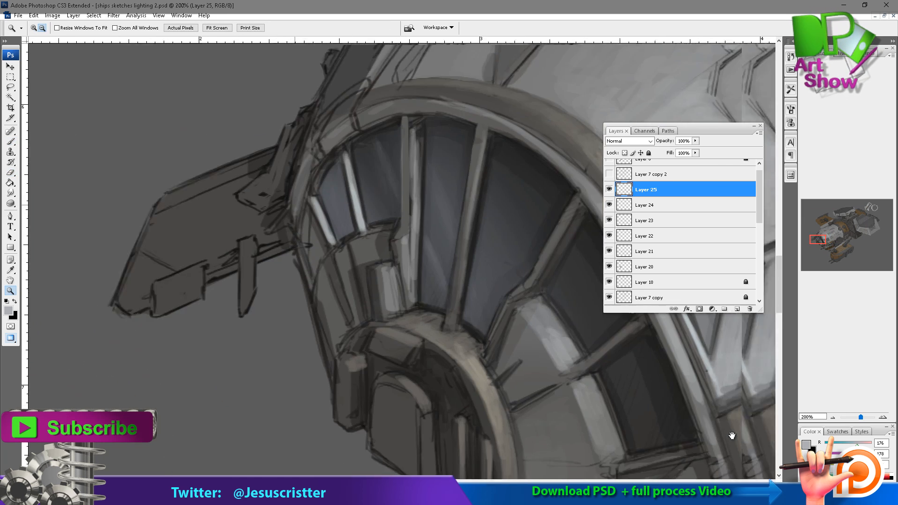
{"action": "left_click", "coordinate": [453, 283], "text": "alt"}
{"action": "left_click", "coordinate": [454, 283]}
{"action": "left_click", "coordinate": [315, 191]}
{"action": "key", "text": "b"}
{"action": "mouse_move", "coordinate": [341, 220]}
{"action": "left_mouse_down"}
{"action": "mouse_move", "coordinate": [340, 299]}
{"action": "mouse_move", "coordinate": [346, 316]}
{"action": "mouse_move", "coordinate": [370, 296]}
{"action": "mouse_move", "coordinate": [363, 320]}
{"action": "left_mouse_up"}
{"action": "mouse_move", "coordinate": [352, 269]}
{"action": "left_mouse_down"}
{"action": "mouse_move", "coordinate": [369, 319]}
{"action": "mouse_move", "coordinate": [353, 322]}
{"action": "left_mouse_up"}
{"action": "key", "text": "e"}
{"action": "mouse_move", "coordinate": [338, 286]}
{"action": "left_mouse_down"}
{"action": "mouse_move", "coordinate": [349, 322]}
{"action": "mouse_move", "coordinate": [365, 325]}
{"action": "left_mouse_up"}
{"action": "key", "text": "b"}
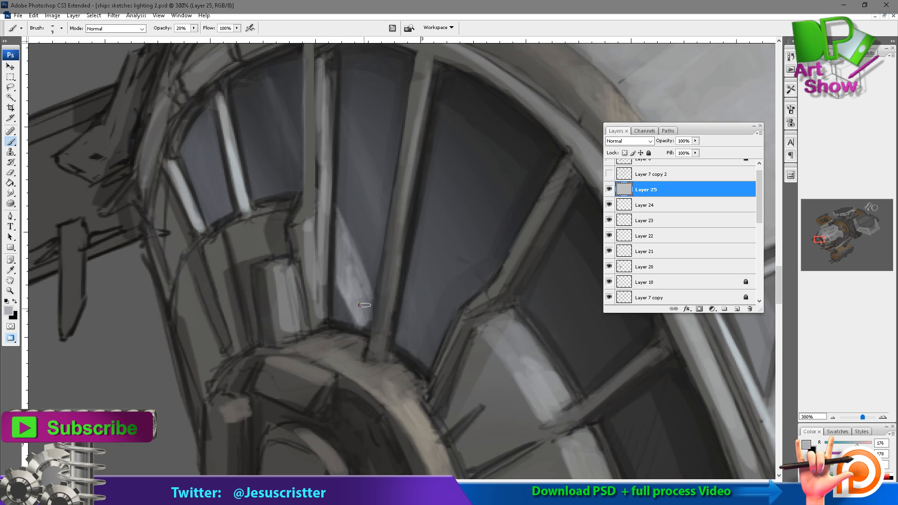
Extend the third pane's reflection and paint a wide diagonal reflection across the second window pane at 20% brush opacity.
{"action": "left_click_drag", "start_coordinate": [355, 271], "coordinate": [368, 324]}
{"action": "left_click_drag", "start_coordinate": [334, 202], "coordinate": [338, 267]}
{"action": "left_click_drag", "start_coordinate": [267, 143], "coordinate": [299, 215]}
{"action": "mouse_move", "coordinate": [263, 135]}
{"action": "left_mouse_down"}
{"action": "mouse_move", "coordinate": [304, 231]}
{"action": "mouse_move", "coordinate": [299, 244]}
{"action": "left_mouse_up"}
{"action": "left_click_drag", "start_coordinate": [247, 142], "coordinate": [299, 257]}
{"action": "left_click_drag", "start_coordinate": [262, 170], "coordinate": [306, 257]}
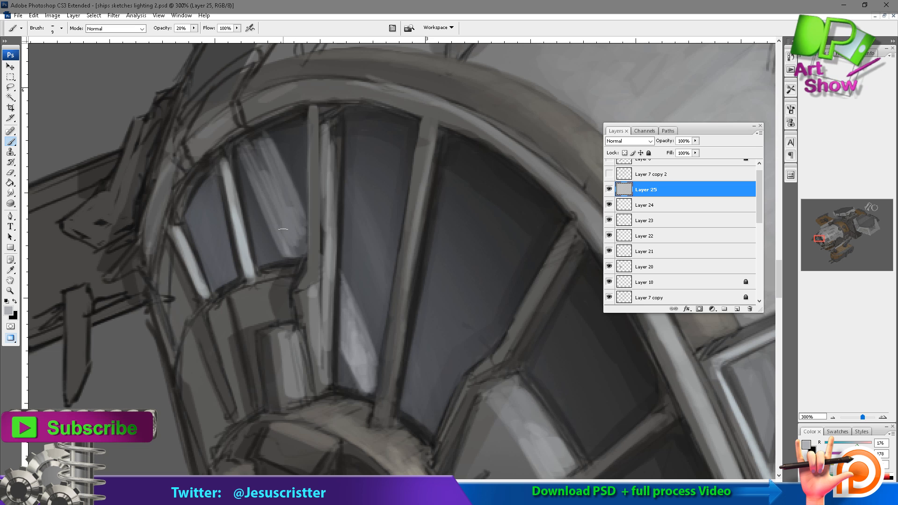
{"action": "left_click_drag", "start_coordinate": [241, 159], "coordinate": [288, 229]}
{"action": "left_click_drag", "start_coordinate": [243, 137], "coordinate": [276, 190]}
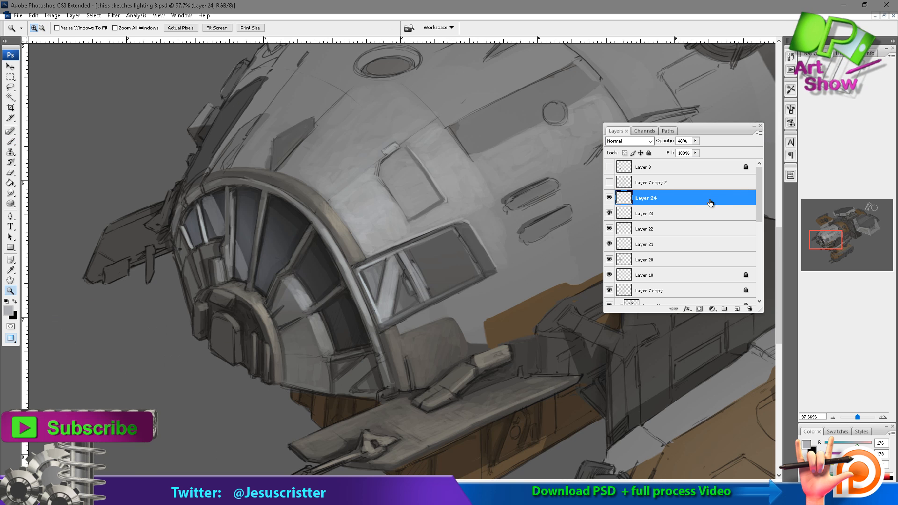
Merge the window glow and reflection layers down into Layer 21.
{"action": "key", "text": "ctrl+e"}
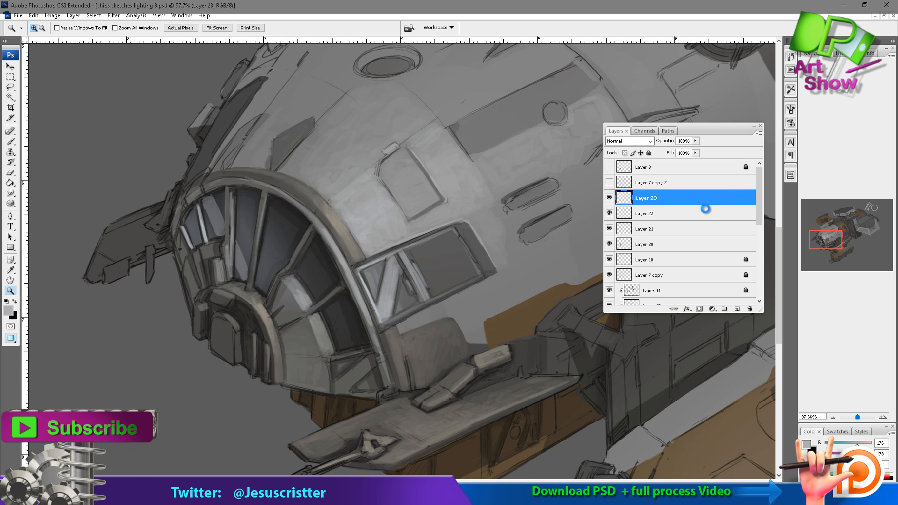
{"action": "key", "text": "ctrl+e"}
{"action": "key", "text": "ctrl+e"}
{"action": "scroll", "coordinate": [205, 275], "scroll_direction": "down", "scroll_amount": 1}
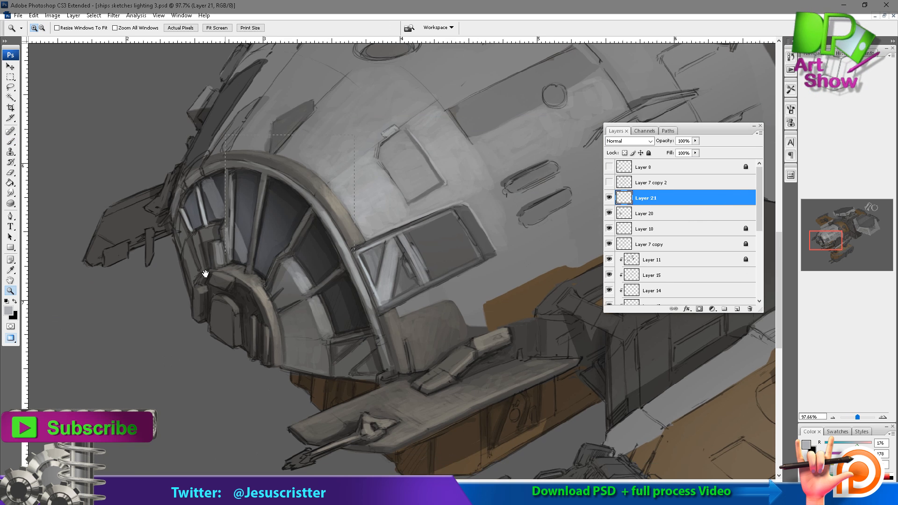
Add a new layer, sample a mid grey and soften the second pane's reflection with an 8 px brush at 40% opacity.
{"action": "left_click_drag", "start_coordinate": [204, 281], "coordinate": [368, 136]}
{"action": "key", "text": "u"}
{"action": "key", "text": "ctrl+alt+shift+n"}
{"action": "key", "text": "b"}
{"action": "left_click", "coordinate": [166, 210], "text": "alt"}
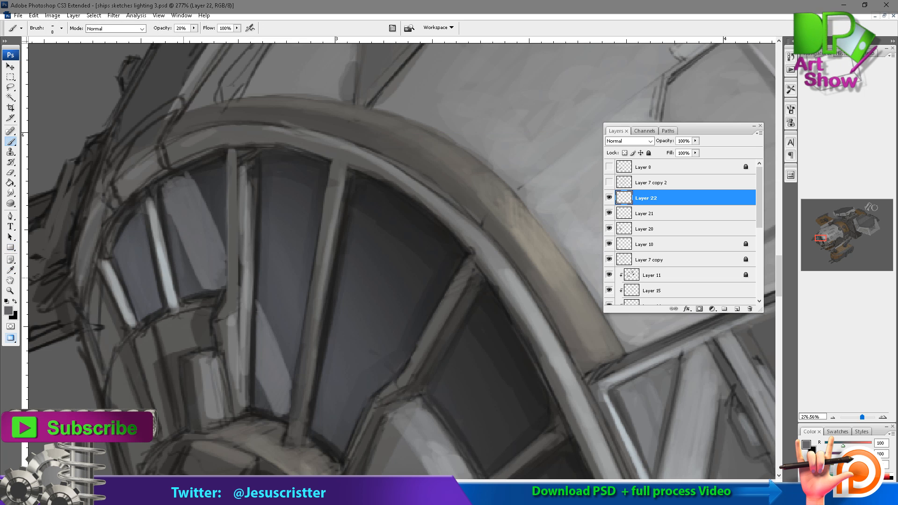
{"action": "key", "text": "4"}
{"action": "mouse_move", "coordinate": [183, 278]}
{"action": "left_mouse_down"}
{"action": "mouse_move", "coordinate": [179, 229]}
{"action": "mouse_move", "coordinate": [191, 293]}
{"action": "left_mouse_up"}
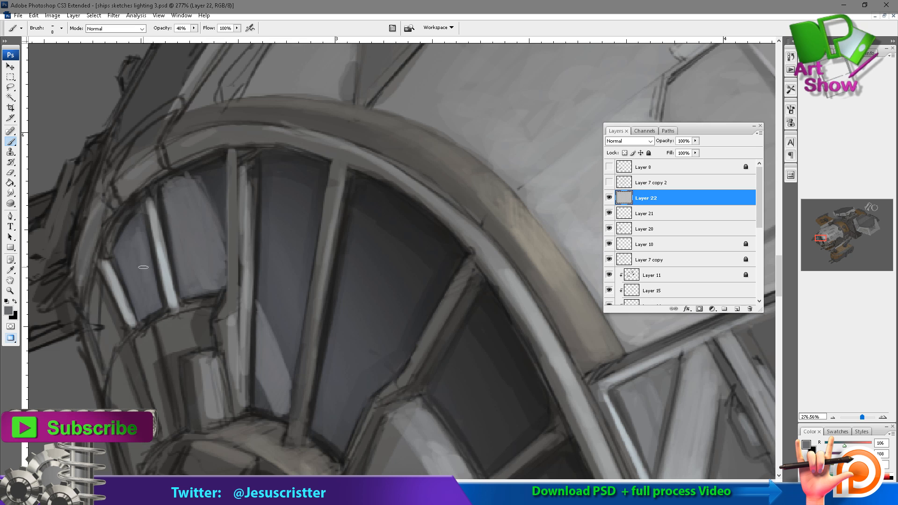
Set the foreground colour to a light blue.
{"action": "left_click", "coordinate": [12, 312]}
{"action": "left_click", "coordinate": [607, 74]}
{"action": "left_click", "coordinate": [749, 70]}
{"action": "key", "text": "z"}
{"action": "left_click", "coordinate": [536, 258], "text": "alt"}
{"action": "left_click", "coordinate": [461, 188], "text": "alt"}
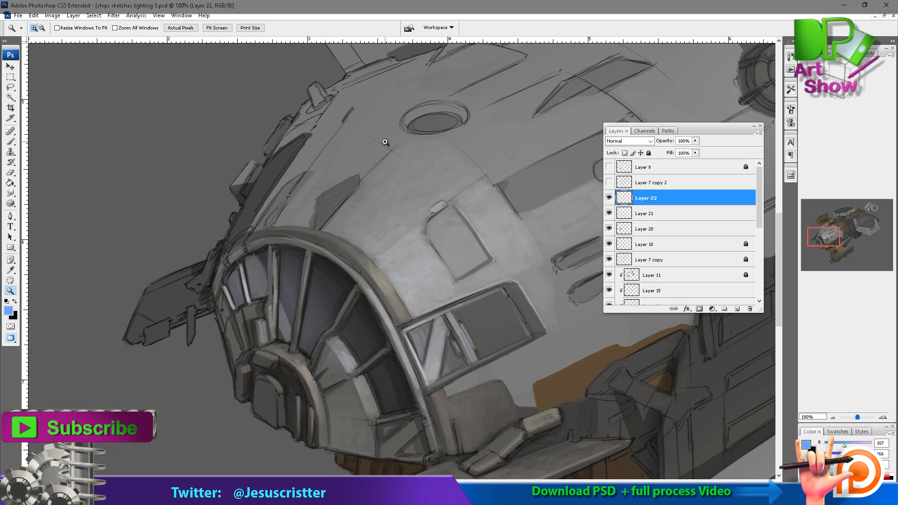
Add a new layer and paint a light blue glow across the nose canopy windows with a soft 125 px brush at 40% opacity.
{"action": "left_click_drag", "start_coordinate": [528, 169], "coordinate": [511, 163]}
{"action": "key", "text": "ctrl+alt+shift+n"}
{"action": "key", "text": "b"}
{"action": "left_click", "coordinate": [61, 28]}
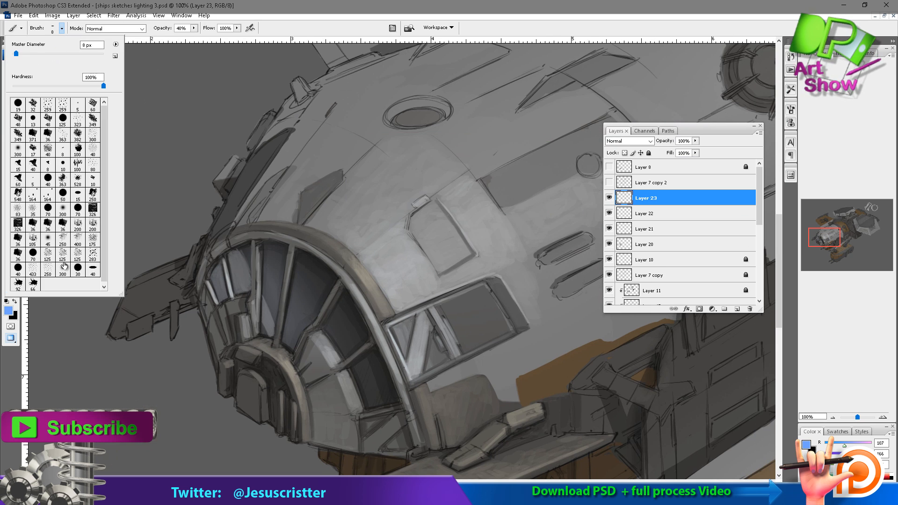
{"action": "double_click", "coordinate": [63, 270]}
{"action": "mouse_move", "coordinate": [296, 260]}
{"action": "left_mouse_down"}
{"action": "mouse_move", "coordinate": [362, 323]}
{"action": "mouse_move", "coordinate": [386, 374]}
{"action": "left_mouse_up"}
{"action": "left_click_drag", "start_coordinate": [323, 281], "coordinate": [384, 379]}
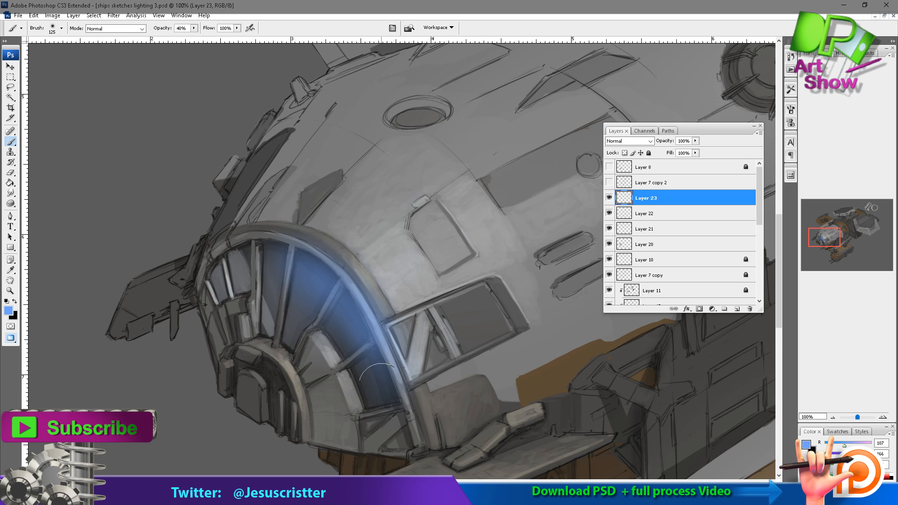
Reduce the blue glow's saturation to -60 and set its layer opacity to 78%.
{"action": "key", "text": "h"}
{"action": "left_click", "coordinate": [53, 16]}
{"action": "mouse_move", "coordinate": [68, 40]}
{"action": "left_click", "coordinate": [123, 115]}
{"action": "left_click_drag", "start_coordinate": [640, 128], "coordinate": [612, 127]}
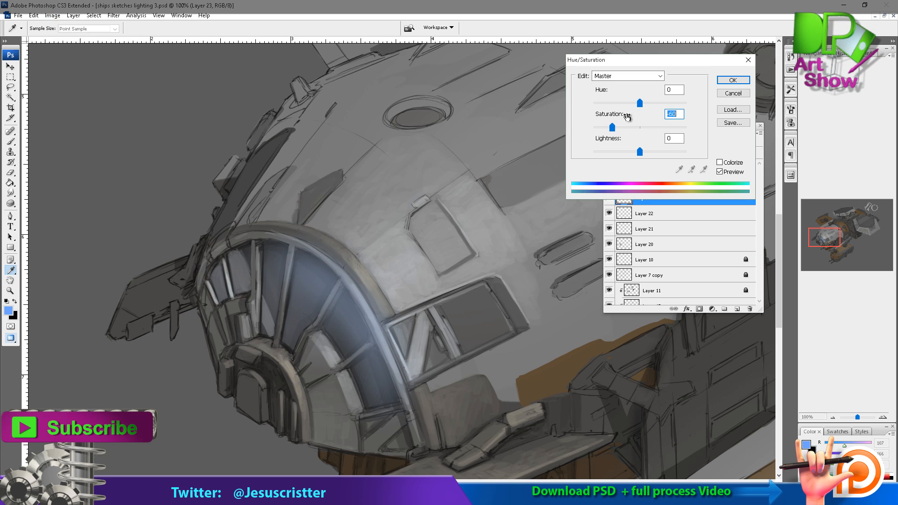
{"action": "left_click", "coordinate": [734, 80]}
{"action": "key", "text": "5"}
{"action": "key", "text": "7"}
{"action": "key", "text": "8"}
Add blue along the canopy's outer edge with a 60 px brush, reduce saturation to -43 and set the layer opacity to 67%.
{"action": "key", "text": "b"}
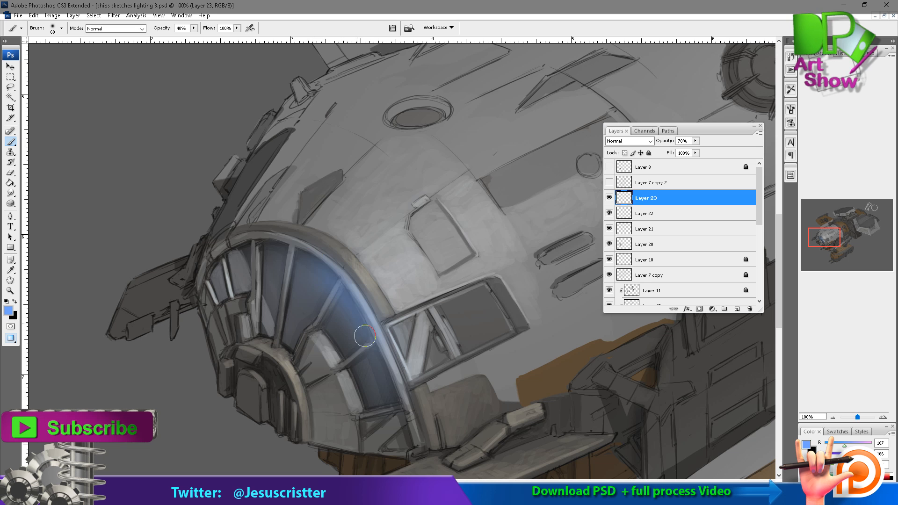
{"action": "left_click", "coordinate": [54, 16]}
{"action": "mouse_move", "coordinate": [61, 41]}
{"action": "left_click", "coordinate": [123, 115]}
{"action": "left_click_drag", "start_coordinate": [640, 126], "coordinate": [629, 125]}
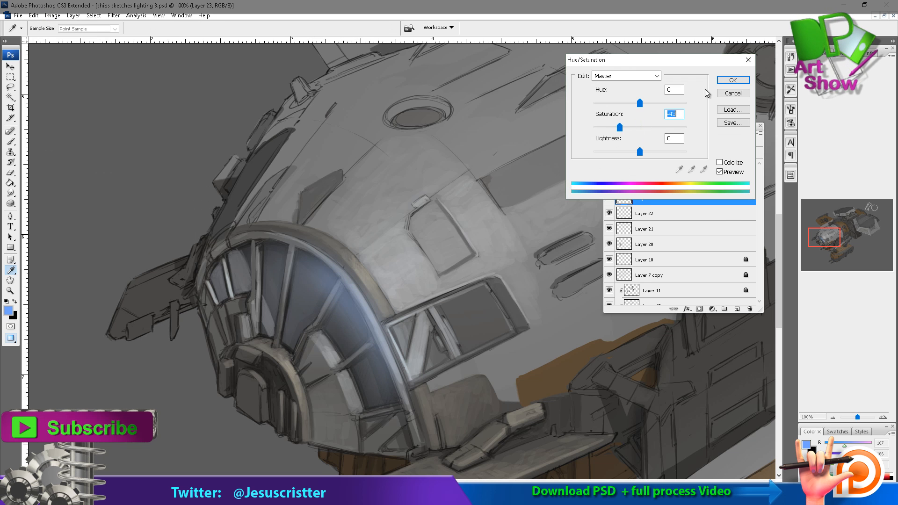
{"action": "left_click", "coordinate": [734, 80]}
{"action": "key", "text": "h"}
{"action": "key", "text": "6"}
{"action": "key", "text": "7"}
Erase the blue glow spilling over the canopy's outer rim and struts with a 15 px eraser at 80% opacity.
{"action": "key", "text": "z"}
{"action": "left_click", "coordinate": [372, 313]}
{"action": "key", "text": "e"}
{"action": "left_click_drag", "start_coordinate": [341, 190], "coordinate": [309, 248]}
{"action": "mouse_move", "coordinate": [295, 282]}
{"action": "left_mouse_down"}
{"action": "mouse_move", "coordinate": [341, 197]}
{"action": "mouse_move", "coordinate": [283, 183]}
{"action": "left_mouse_up"}
{"action": "mouse_move", "coordinate": [264, 174]}
{"action": "left_mouse_down"}
{"action": "mouse_move", "coordinate": [305, 236]}
{"action": "mouse_move", "coordinate": [377, 424]}
{"action": "left_mouse_up"}
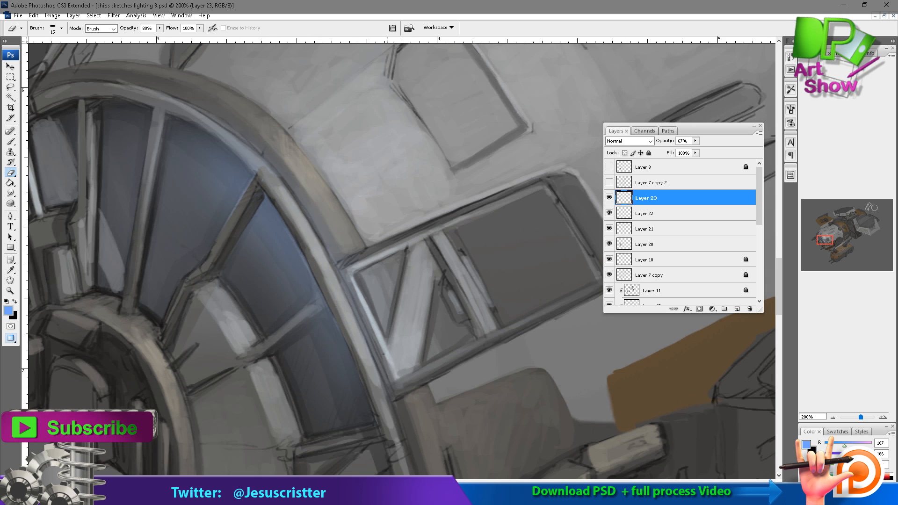
{"action": "mouse_move", "coordinate": [283, 338]}
{"action": "left_mouse_down"}
{"action": "mouse_move", "coordinate": [323, 293]}
{"action": "mouse_move", "coordinate": [288, 323]}
{"action": "left_mouse_up"}
{"action": "left_click_drag", "start_coordinate": [290, 334], "coordinate": [326, 305]}
Clean the glow off the upper canopy strut and the curved frame beside the large window panes.
{"action": "left_click_drag", "start_coordinate": [269, 164], "coordinate": [289, 224]}
{"action": "mouse_move", "coordinate": [218, 179]}
{"action": "left_mouse_down"}
{"action": "mouse_move", "coordinate": [272, 211]}
{"action": "mouse_move", "coordinate": [275, 228]}
{"action": "left_mouse_up"}
{"action": "left_click_drag", "start_coordinate": [183, 166], "coordinate": [292, 228]}
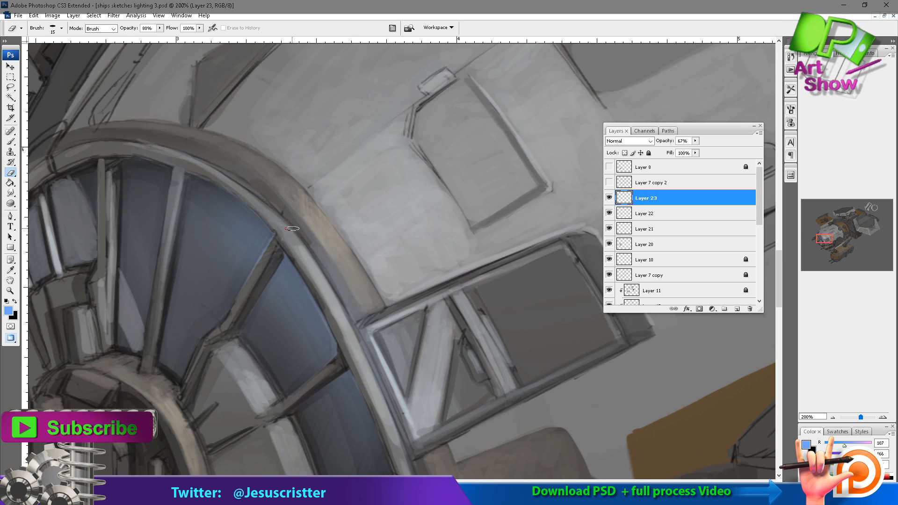
{"action": "left_click_drag", "start_coordinate": [255, 269], "coordinate": [266, 247]}
{"action": "left_click_drag", "start_coordinate": [259, 217], "coordinate": [272, 232]}
{"action": "left_click_drag", "start_coordinate": [216, 184], "coordinate": [270, 233]}
{"action": "left_click_drag", "start_coordinate": [246, 234], "coordinate": [233, 230]}
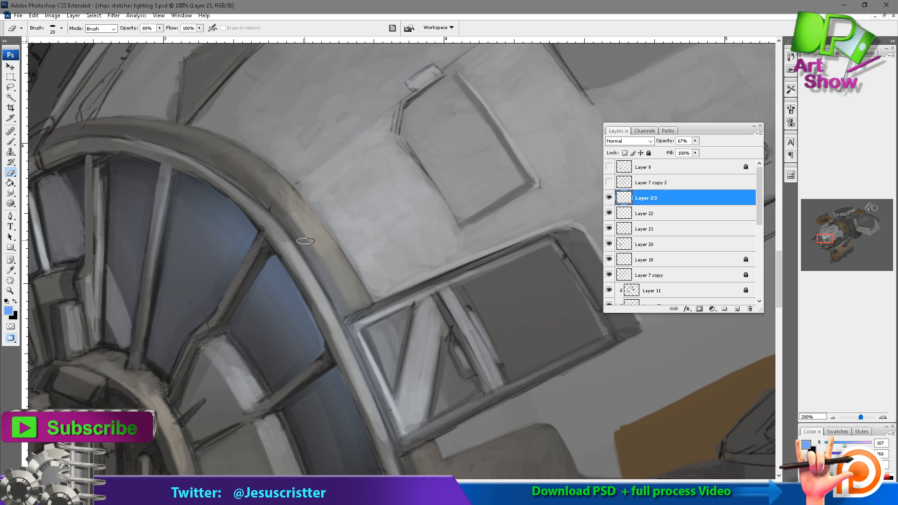
{"action": "left_click_drag", "start_coordinate": [305, 241], "coordinate": [386, 397]}
Enlarge the eraser to 35 px and lower the glow layer's opacity to 56%.
{"action": "left_click", "coordinate": [433, 315], "text": "alt"}
{"action": "key", "text": "bracketright"}
{"action": "key", "text": "bracketright"}
{"action": "key", "text": "bracketright"}
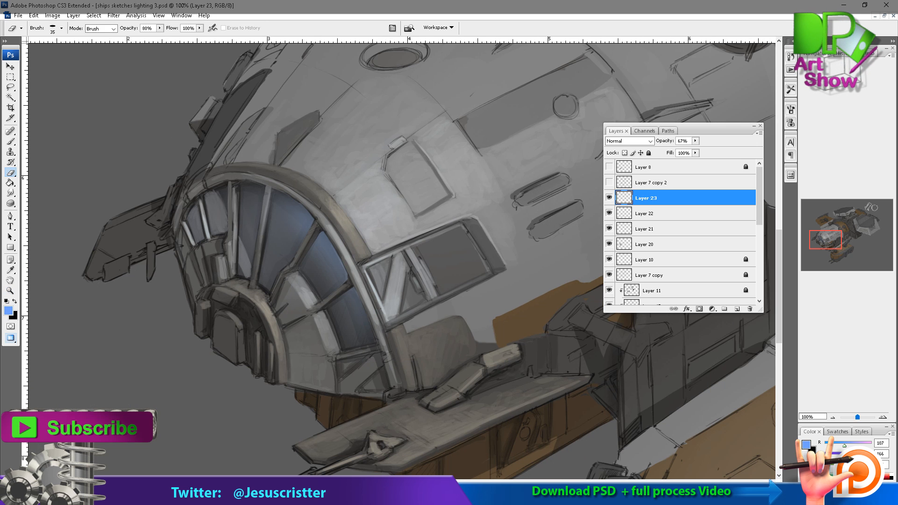
{"action": "left_click_drag", "start_coordinate": [650, 141], "coordinate": [644, 141]}
{"action": "left_click", "coordinate": [384, 233], "text": "ctrl"}
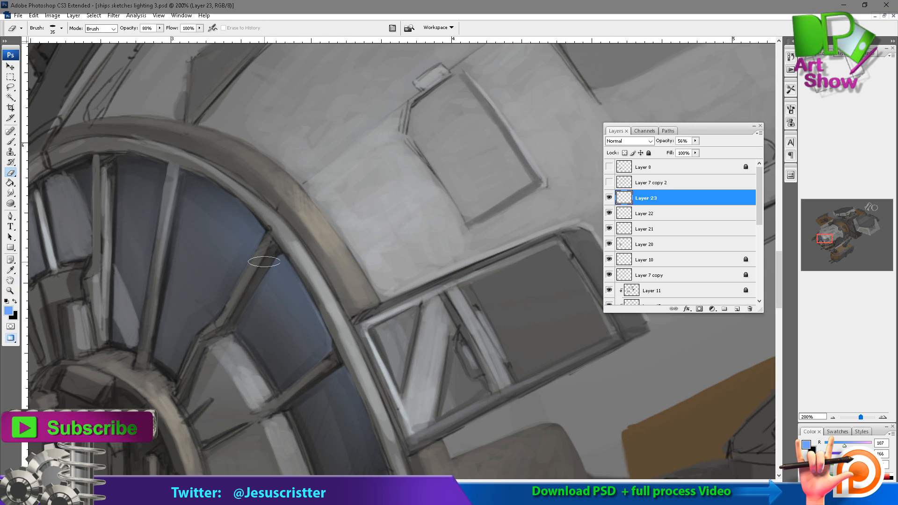
Soften the glow at the edges of the canopy panes, finishing with a 15 px eraser at 20% opacity.
{"action": "left_click_drag", "start_coordinate": [311, 304], "coordinate": [279, 226]}
{"action": "left_click_drag", "start_coordinate": [325, 322], "coordinate": [319, 293]}
{"action": "left_click_drag", "start_coordinate": [228, 146], "coordinate": [272, 215]}
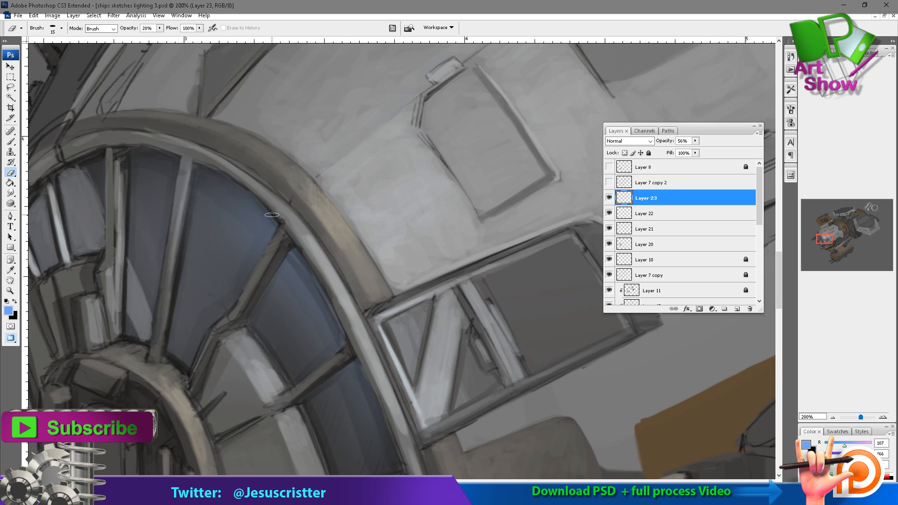
{"action": "left_click_drag", "start_coordinate": [222, 177], "coordinate": [309, 267]}
{"action": "mouse_move", "coordinate": [332, 322]}
{"action": "left_mouse_down"}
{"action": "mouse_move", "coordinate": [297, 220]}
{"action": "mouse_move", "coordinate": [332, 323]}
{"action": "left_mouse_up"}
{"action": "left_click_drag", "start_coordinate": [330, 271], "coordinate": [363, 332]}
{"action": "left_click", "coordinate": [408, 211], "text": "alt"}
{"action": "left_click", "coordinate": [407, 213], "text": "alt"}
{"action": "left_click", "coordinate": [407, 215], "text": "alt"}
{"action": "mouse_move", "coordinate": [414, 290]}
{"action": "left_mouse_down"}
{"action": "mouse_move", "coordinate": [327, 251]}
{"action": "mouse_move", "coordinate": [311, 279]}
{"action": "left_mouse_up"}
Add a new layer, sample the dark blue-grey of the large window pane and choose a painting brush preset.
{"action": "left_click", "coordinate": [299, 295], "text": "ctrl"}
{"action": "key", "text": "ctrl+shift+n"}
{"action": "key", "text": "Return"}
{"action": "left_click", "coordinate": [323, 242], "text": "ctrl"}
{"action": "left_click", "coordinate": [349, 237], "text": "ctrl"}
{"action": "left_click", "coordinate": [318, 225], "text": "alt"}
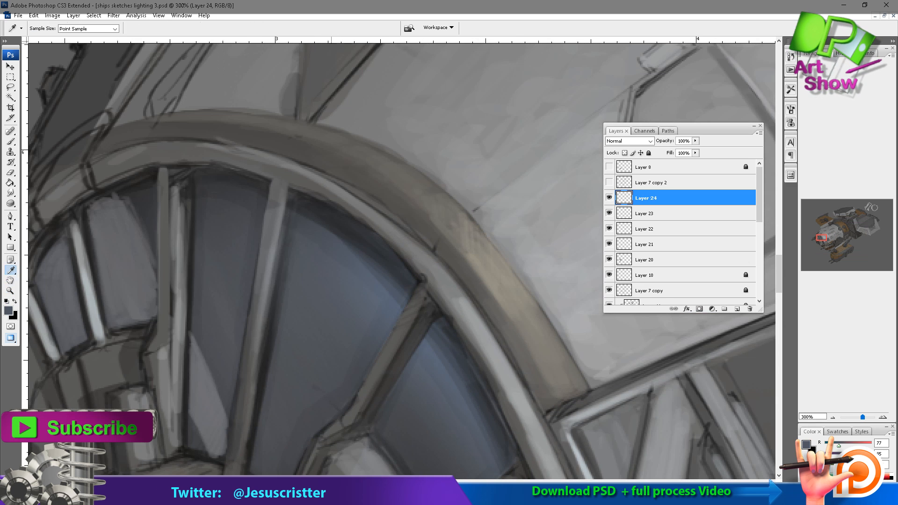
{"action": "left_click", "coordinate": [55, 30]}
{"action": "left_click", "coordinate": [93, 270]}
Blend the large upper canopy pane with sampled blue-greys using a 20 px brush at 30% opacity.
{"action": "left_click", "coordinate": [289, 28]}
{"action": "key", "text": "bracketleft"}
{"action": "key", "text": "bracketleft"}
{"action": "mouse_move", "coordinate": [307, 213]}
{"action": "left_mouse_down"}
{"action": "mouse_move", "coordinate": [361, 241]}
{"action": "mouse_move", "coordinate": [328, 218]}
{"action": "left_mouse_up"}
{"action": "mouse_move", "coordinate": [360, 250]}
{"action": "left_mouse_down"}
{"action": "mouse_move", "coordinate": [361, 241]}
{"action": "mouse_move", "coordinate": [308, 206]}
{"action": "mouse_move", "coordinate": [370, 281]}
{"action": "left_mouse_up"}
{"action": "key", "text": "3"}
{"action": "left_click", "coordinate": [330, 250], "text": "alt"}
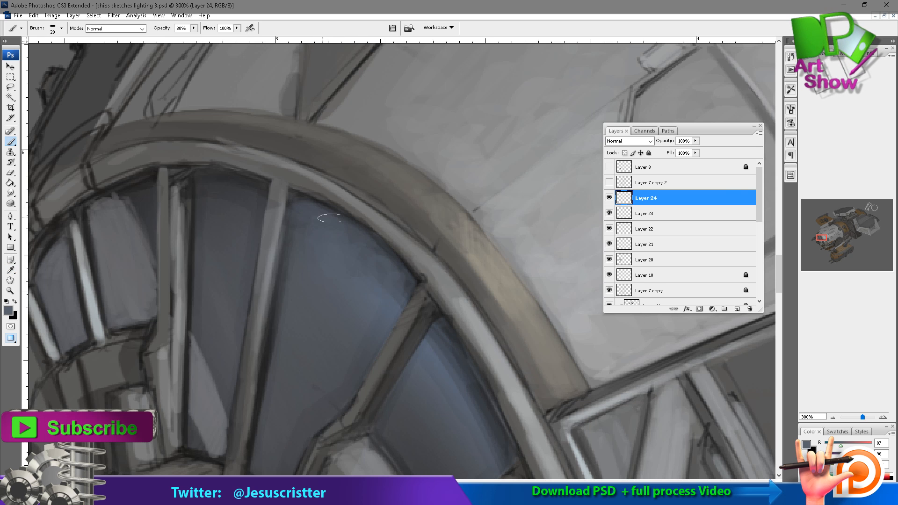
{"action": "left_click_drag", "start_coordinate": [319, 220], "coordinate": [256, 136]}
{"action": "left_click", "coordinate": [203, 128], "text": "alt"}
{"action": "left_click_drag", "start_coordinate": [158, 114], "coordinate": [145, 114]}
Blend the blue-grey shading of the middle and lower canopy panes using the 20 px brush at 30% opacity.
{"action": "mouse_move", "coordinate": [346, 258]}
{"action": "left_mouse_down"}
{"action": "mouse_move", "coordinate": [256, 224]}
{"action": "mouse_move", "coordinate": [311, 262]}
{"action": "mouse_move", "coordinate": [347, 329]}
{"action": "left_mouse_up"}
{"action": "left_click", "coordinate": [285, 225], "text": "alt"}
{"action": "left_click_drag", "start_coordinate": [323, 273], "coordinate": [354, 336]}
{"action": "left_click", "coordinate": [312, 321], "text": "alt"}
{"action": "left_click_drag", "start_coordinate": [287, 208], "coordinate": [352, 329]}
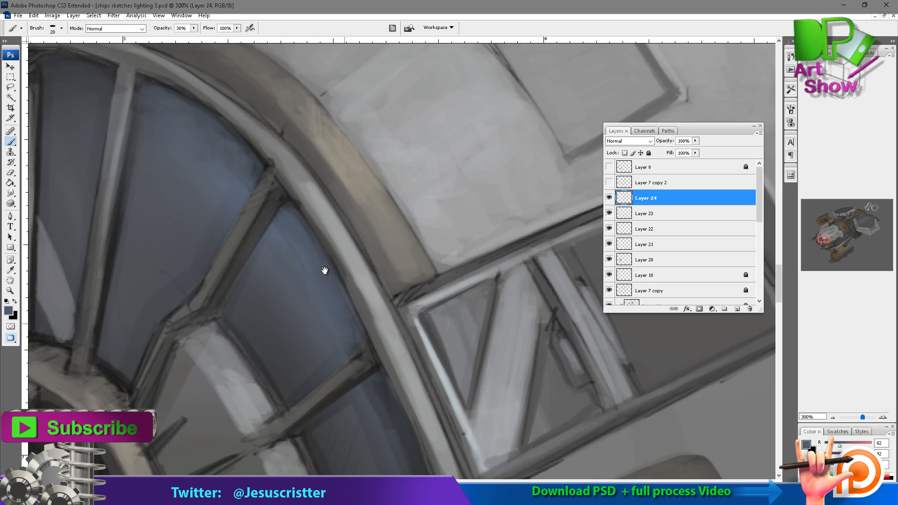
{"action": "left_click_drag", "start_coordinate": [325, 271], "coordinate": [287, 167]}
{"action": "left_click", "coordinate": [343, 313], "text": "alt"}
{"action": "left_click_drag", "start_coordinate": [347, 286], "coordinate": [389, 401]}
Merge the window glow and blending layers down and add a new layer for further painting.
{"action": "key", "text": "z"}
{"action": "left_click", "coordinate": [411, 239], "text": "alt"}
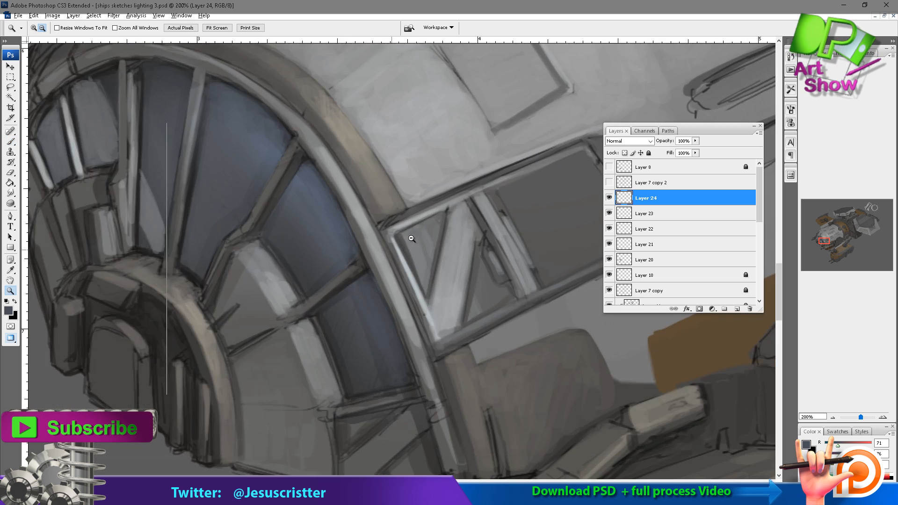
{"action": "left_click", "coordinate": [410, 239], "text": "alt"}
{"action": "left_click", "coordinate": [407, 240], "text": "alt"}
{"action": "left_click", "coordinate": [398, 240], "text": "alt"}
{"action": "mouse_move", "coordinate": [380, 236]}
{"action": "left_mouse_down"}
{"action": "mouse_move", "coordinate": [380, 255]}
{"action": "mouse_move", "coordinate": [182, 360]}
{"action": "left_mouse_up"}
{"action": "key", "text": "ctrl+e"}
{"action": "key", "text": "ctrl+e"}
{"action": "key", "text": "ctrl+e"}
{"action": "key", "text": "ctrl+e"}
{"action": "key", "text": "ctrl+alt+shift+n"}
Sample a warm grey and paint the side fin's surface with a 20 px brush at 32% opacity.
{"action": "left_click_drag", "start_coordinate": [360, 265], "coordinate": [195, 65]}
{"action": "left_click_drag", "start_coordinate": [313, 241], "coordinate": [352, 452]}
{"action": "key", "text": "b"}
{"action": "left_click", "coordinate": [306, 182], "text": "alt"}
{"action": "left_click_drag", "start_coordinate": [306, 182], "coordinate": [592, 169]}
{"action": "key", "text": "z"}
{"action": "left_click", "coordinate": [274, 218]}
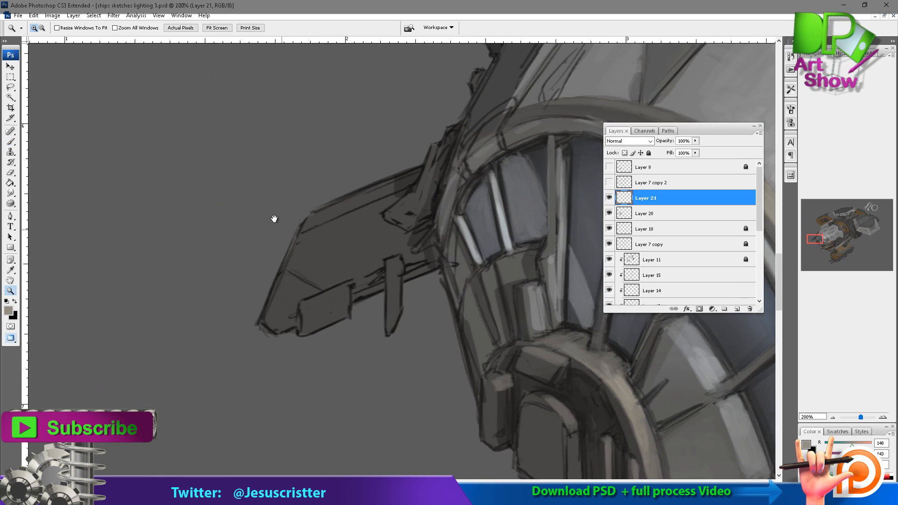
{"action": "left_click_drag", "start_coordinate": [275, 219], "coordinate": [214, 234]}
{"action": "key", "text": "b"}
{"action": "key", "text": "3"}
{"action": "key", "text": "2"}
{"action": "mouse_move", "coordinate": [227, 335]}
{"action": "left_mouse_down"}
{"action": "mouse_move", "coordinate": [230, 300]}
{"action": "mouse_move", "coordinate": [264, 272]}
{"action": "mouse_move", "coordinate": [229, 289]}
{"action": "mouse_move", "coordinate": [269, 243]}
{"action": "mouse_move", "coordinate": [236, 269]}
{"action": "left_mouse_up"}
{"action": "left_click", "coordinate": [275, 276], "text": "alt"}
{"action": "mouse_move", "coordinate": [300, 293]}
{"action": "left_mouse_down"}
{"action": "mouse_move", "coordinate": [321, 286]}
{"action": "mouse_move", "coordinate": [282, 279]}
{"action": "left_mouse_up"}
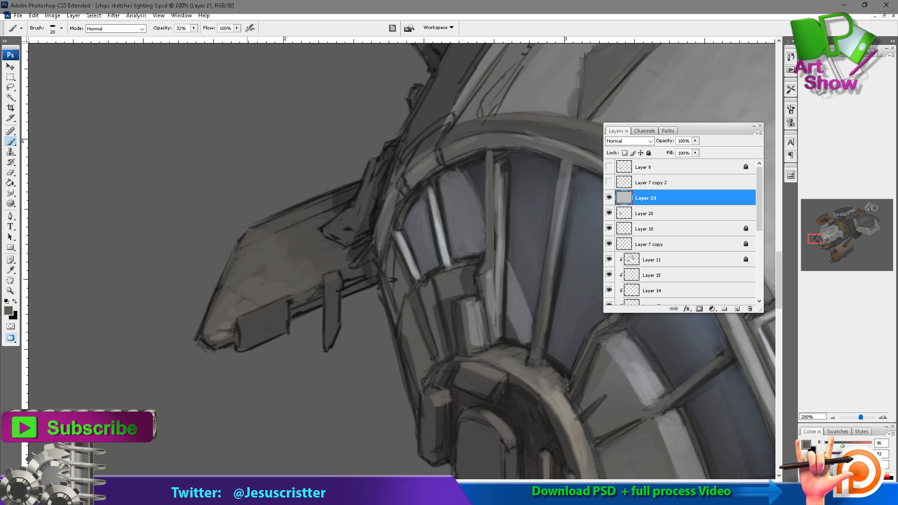
Paint the side fin's post, box and front edge with warm and dark greys, using small brushes at 30% to 50% opacity.
{"action": "left_click_drag", "start_coordinate": [330, 302], "coordinate": [331, 331]}
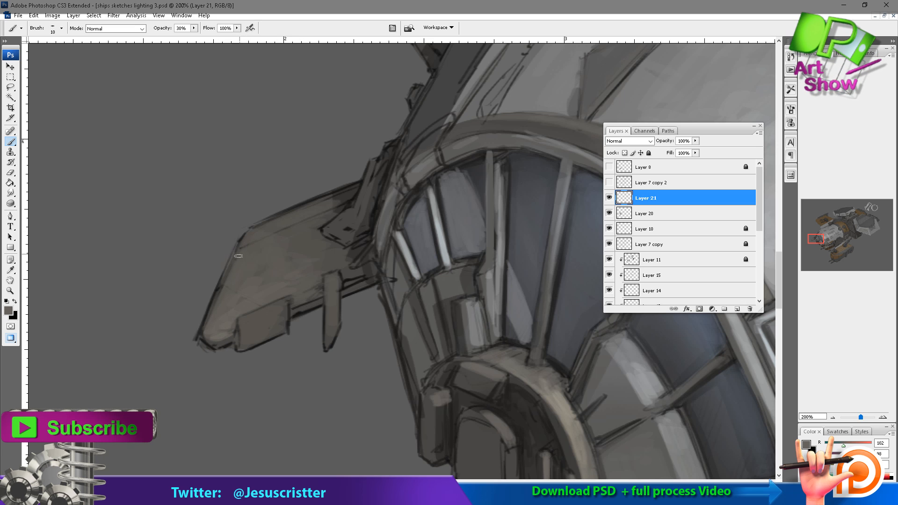
{"action": "left_click_drag", "start_coordinate": [238, 247], "coordinate": [201, 341]}
{"action": "key", "text": "bracketleft"}
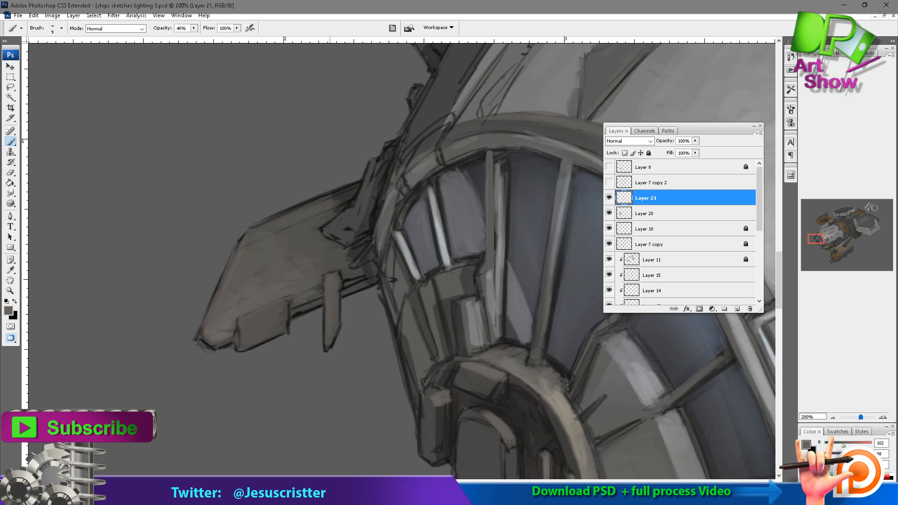
{"action": "left_click_drag", "start_coordinate": [336, 277], "coordinate": [326, 327]}
{"action": "left_click", "coordinate": [305, 310], "text": "alt"}
{"action": "key", "text": "bracketright"}
{"action": "key", "text": "bracketright"}
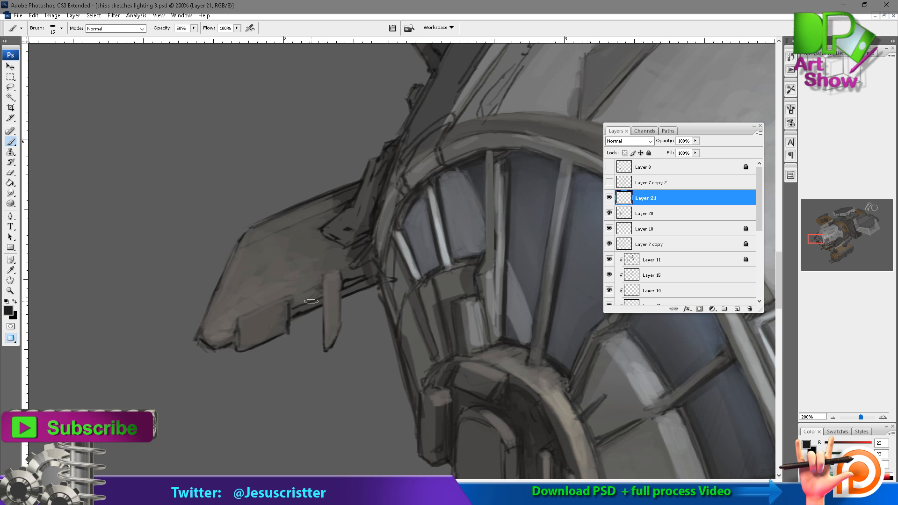
{"action": "left_click", "coordinate": [256, 316], "text": "alt"}
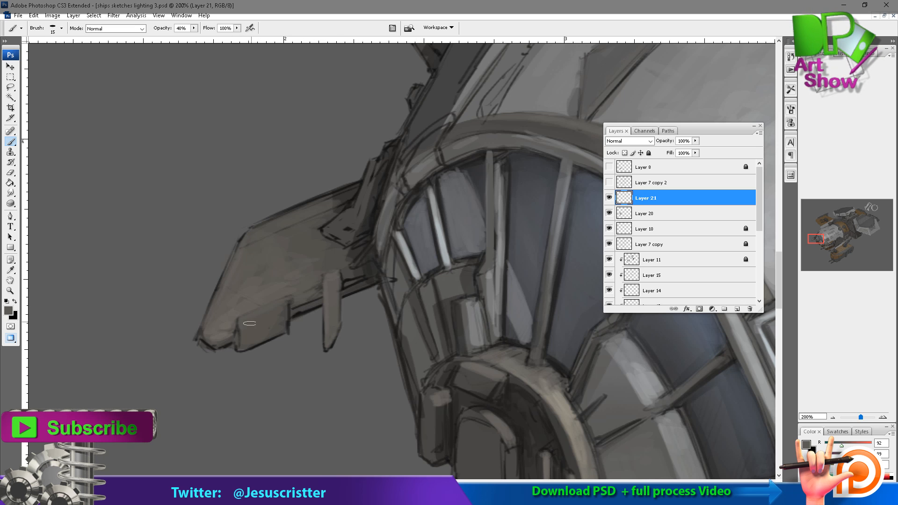
Add a new layer and paint light warm-grey highlights along the fin's tip, box and lower edge with a 10 px brush at 40%.
{"action": "left_click", "coordinate": [738, 309]}
{"action": "left_click", "coordinate": [574, 398], "text": "alt"}
{"action": "left_click_drag", "start_coordinate": [580, 399], "coordinate": [429, 315]}
{"action": "left_click_drag", "start_coordinate": [232, 191], "coordinate": [336, 251]}
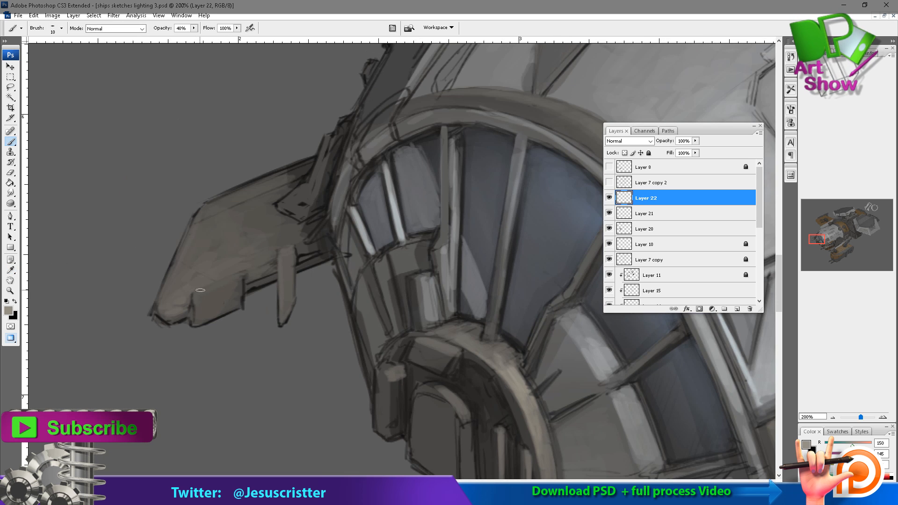
{"action": "left_click_drag", "start_coordinate": [184, 307], "coordinate": [159, 309]}
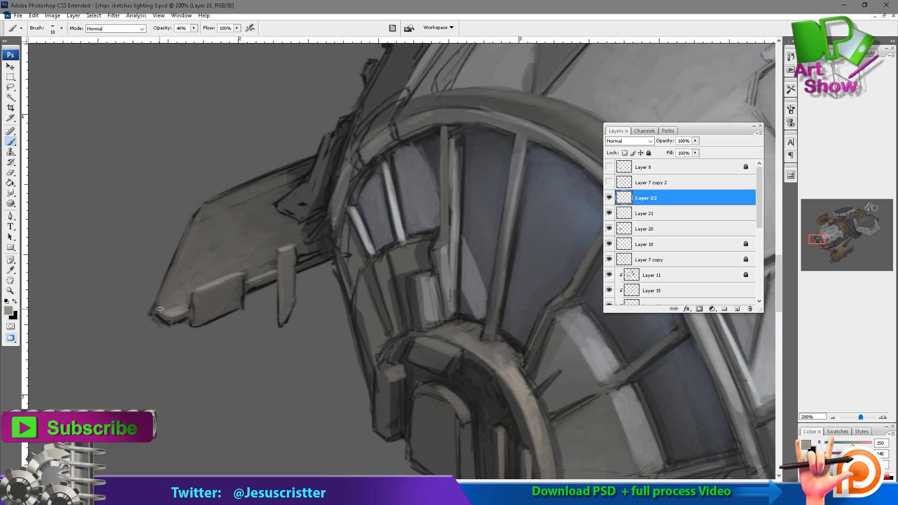
{"action": "left_click_drag", "start_coordinate": [249, 277], "coordinate": [272, 260]}
{"action": "left_click_drag", "start_coordinate": [180, 272], "coordinate": [165, 297]}
Sample the fin's warm grey and paint the bracket and upright strip joining the fin to the hull.
{"action": "left_click", "coordinate": [188, 278], "text": "alt"}
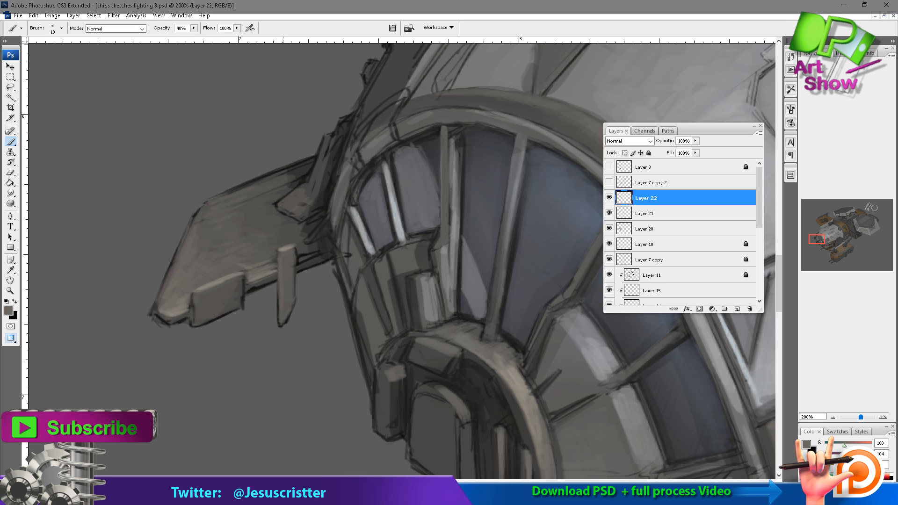
{"action": "left_click_drag", "start_coordinate": [291, 213], "coordinate": [279, 203]}
{"action": "left_click_drag", "start_coordinate": [327, 148], "coordinate": [309, 195]}
{"action": "left_click_drag", "start_coordinate": [401, 98], "coordinate": [355, 134]}
{"action": "left_click", "coordinate": [402, 197], "text": "ctrl+alt"}
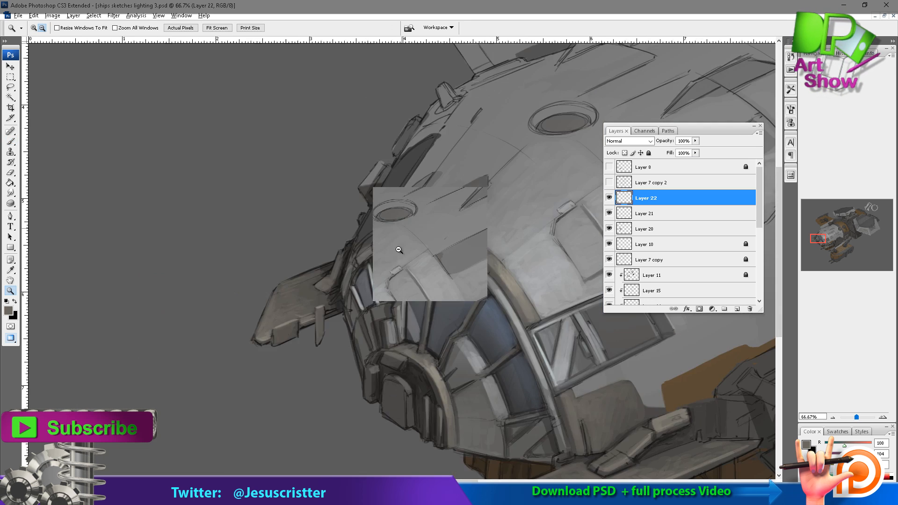
Paint dark and mid-grey shading around the fin's bracket and its joint with the canopy rim at 40% opacity.
{"action": "left_click_drag", "start_coordinate": [399, 251], "coordinate": [295, 334]}
{"action": "left_click_drag", "start_coordinate": [172, 269], "coordinate": [303, 443]}
{"action": "left_click_drag", "start_coordinate": [267, 354], "coordinate": [198, 324]}
{"action": "left_click", "coordinate": [213, 313], "text": "alt"}
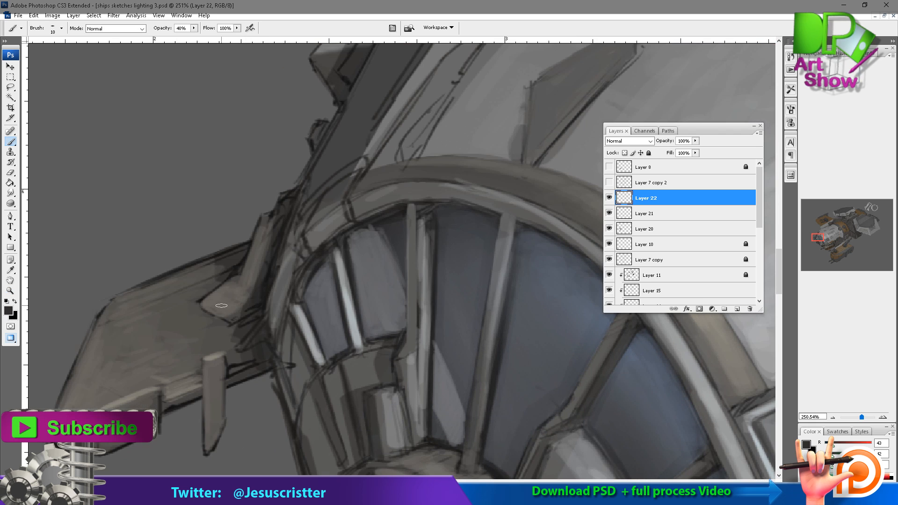
{"action": "left_click", "coordinate": [182, 365], "text": "alt"}
{"action": "left_click_drag", "start_coordinate": [265, 320], "coordinate": [234, 351]}
{"action": "left_click_drag", "start_coordinate": [265, 302], "coordinate": [236, 330]}
{"action": "mouse_move", "coordinate": [286, 197]}
{"action": "left_mouse_down"}
{"action": "mouse_move", "coordinate": [269, 236]}
{"action": "mouse_move", "coordinate": [197, 264]}
{"action": "mouse_move", "coordinate": [196, 253]}
{"action": "left_mouse_up"}
{"action": "left_click", "coordinate": [227, 272], "text": "alt"}
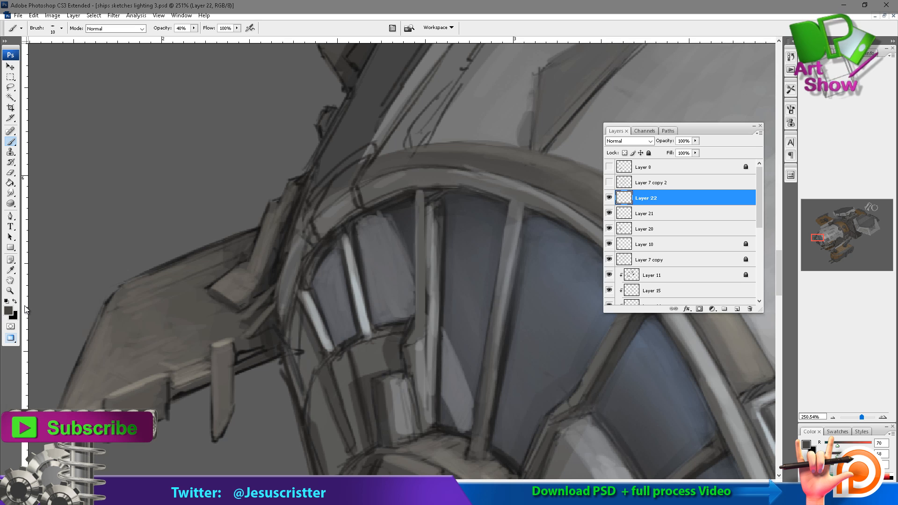
Merge the fin layers down into Layer 20 and shade the nose's outer edge below the fin with a sampled grey.
{"action": "key", "text": "ctrl+e"}
{"action": "key", "text": "ctrl+e"}
{"action": "mouse_move", "coordinate": [321, 336]}
{"action": "left_mouse_down"}
{"action": "mouse_move", "coordinate": [310, 244]}
{"action": "mouse_move", "coordinate": [325, 391]}
{"action": "left_mouse_up"}
{"action": "left_click", "coordinate": [309, 323], "text": "alt"}
{"action": "left_click_drag", "start_coordinate": [311, 291], "coordinate": [299, 324]}
{"action": "left_click_drag", "start_coordinate": [308, 312], "coordinate": [327, 369]}
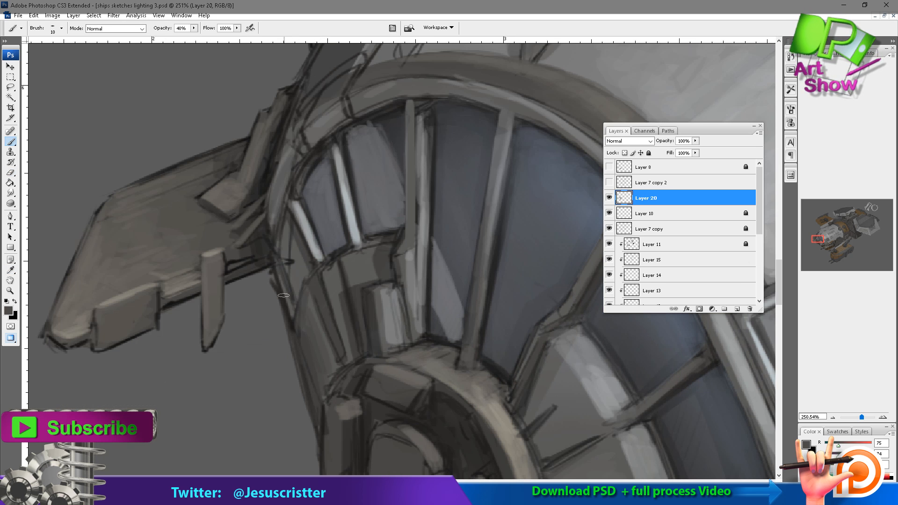
Paint over the sketch lines on the canopy rim beside the fin using dark and mid greys.
{"action": "left_click_drag", "start_coordinate": [277, 269], "coordinate": [292, 322]}
{"action": "mouse_move", "coordinate": [272, 262]}
{"action": "left_mouse_down"}
{"action": "mouse_move", "coordinate": [293, 327]}
{"action": "mouse_move", "coordinate": [276, 286]}
{"action": "left_mouse_up"}
{"action": "left_click", "coordinate": [290, 307], "text": "alt"}
{"action": "left_click_drag", "start_coordinate": [287, 222], "coordinate": [279, 274]}
{"action": "left_click_drag", "start_coordinate": [284, 237], "coordinate": [303, 300]}
{"action": "left_click_drag", "start_coordinate": [297, 230], "coordinate": [305, 307]}
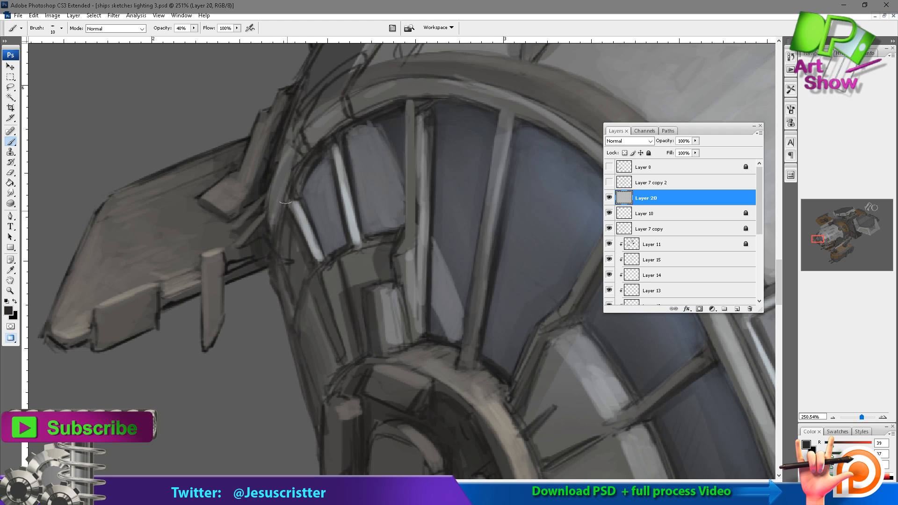
{"action": "mouse_move", "coordinate": [286, 203]}
{"action": "left_mouse_down"}
{"action": "mouse_move", "coordinate": [278, 248]}
{"action": "mouse_move", "coordinate": [263, 248]}
{"action": "left_mouse_up"}
{"action": "left_click", "coordinate": [284, 208], "text": "alt"}
{"action": "left_click_drag", "start_coordinate": [266, 289], "coordinate": [255, 231]}
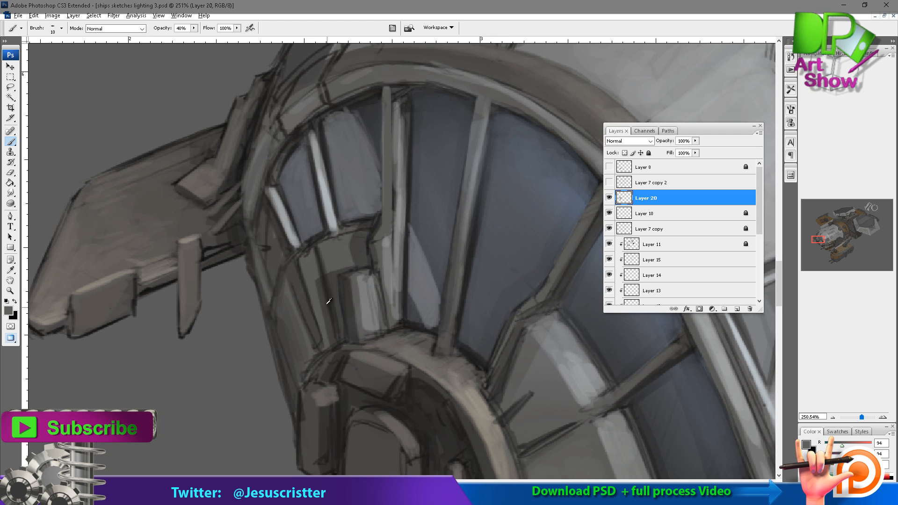
Sample a grey and repaint the narrow struts and panels beneath the small canopy windows.
{"action": "left_click", "coordinate": [330, 301], "text": "alt"}
{"action": "left_click_drag", "start_coordinate": [315, 284], "coordinate": [328, 346]}
{"action": "mouse_move", "coordinate": [334, 269]}
{"action": "left_mouse_down"}
{"action": "mouse_move", "coordinate": [358, 257]}
{"action": "mouse_move", "coordinate": [347, 263]}
{"action": "left_mouse_up"}
{"action": "left_click", "coordinate": [434, 197], "text": "alt"}
Repaint the light frame around the canopy's lowest triangular-braced panel with a size 20 brush and sampled greys.
{"action": "left_click_drag", "start_coordinate": [325, 302], "coordinate": [326, 201]}
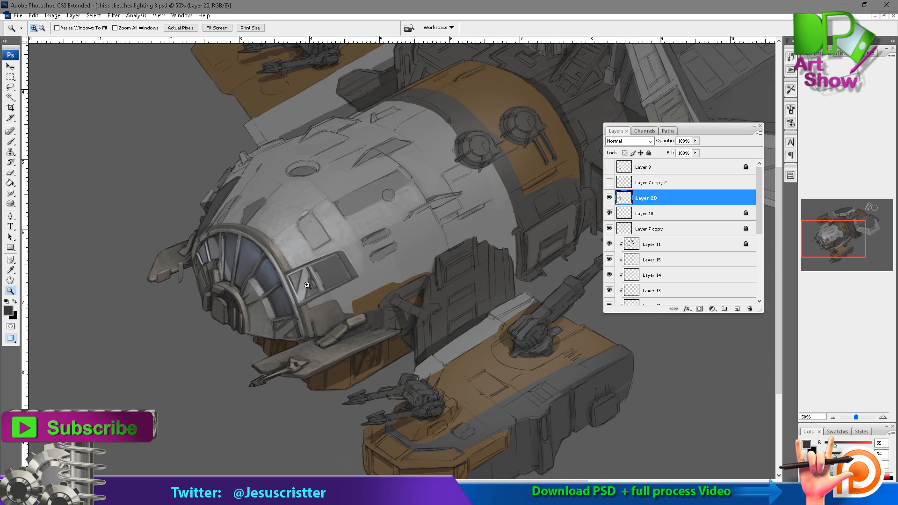
{"action": "left_click_drag", "start_coordinate": [198, 258], "coordinate": [401, 375]}
{"action": "left_click", "coordinate": [296, 286], "text": "alt"}
{"action": "left_click_drag", "start_coordinate": [290, 278], "coordinate": [296, 281]}
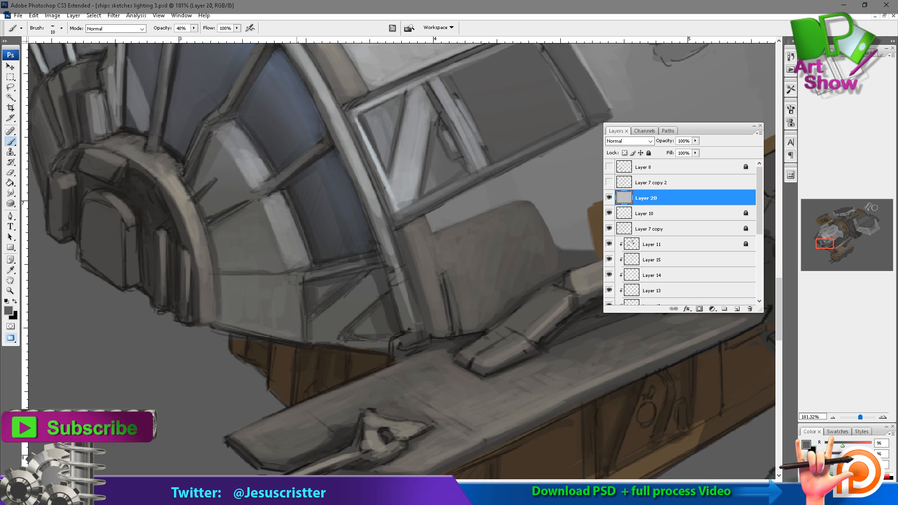
{"action": "left_click", "coordinate": [378, 214], "text": "alt"}
{"action": "key", "text": "]"}
{"action": "left_click_drag", "start_coordinate": [382, 230], "coordinate": [396, 287]}
{"action": "mouse_move", "coordinate": [302, 276]}
{"action": "left_mouse_down"}
{"action": "mouse_move", "coordinate": [387, 260]}
{"action": "mouse_move", "coordinate": [300, 313]}
{"action": "mouse_move", "coordinate": [302, 341]}
{"action": "mouse_move", "coordinate": [379, 345]}
{"action": "left_mouse_up"}
{"action": "mouse_move", "coordinate": [302, 343]}
{"action": "left_mouse_down"}
{"action": "mouse_move", "coordinate": [383, 346]}
{"action": "mouse_move", "coordinate": [298, 291]}
{"action": "left_mouse_up"}
{"action": "left_click", "coordinate": [303, 324], "text": "alt"}
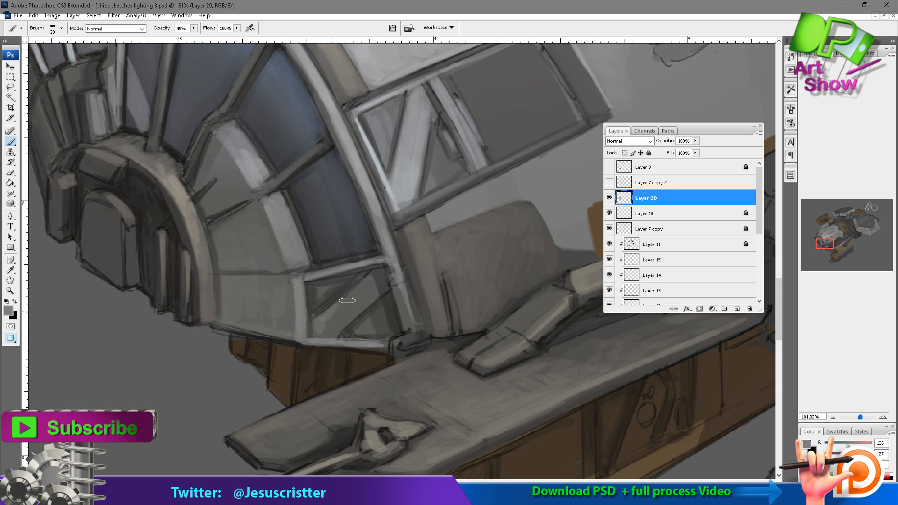
{"action": "left_click", "coordinate": [325, 327], "text": "alt"}
Sample a light grey and repaint the canopy's outer rim between the side window and the gun platform.
{"action": "left_click_drag", "start_coordinate": [380, 212], "coordinate": [346, 243]}
{"action": "left_click", "coordinate": [354, 286], "text": "alt"}
{"action": "left_click_drag", "start_coordinate": [367, 296], "coordinate": [379, 367]}
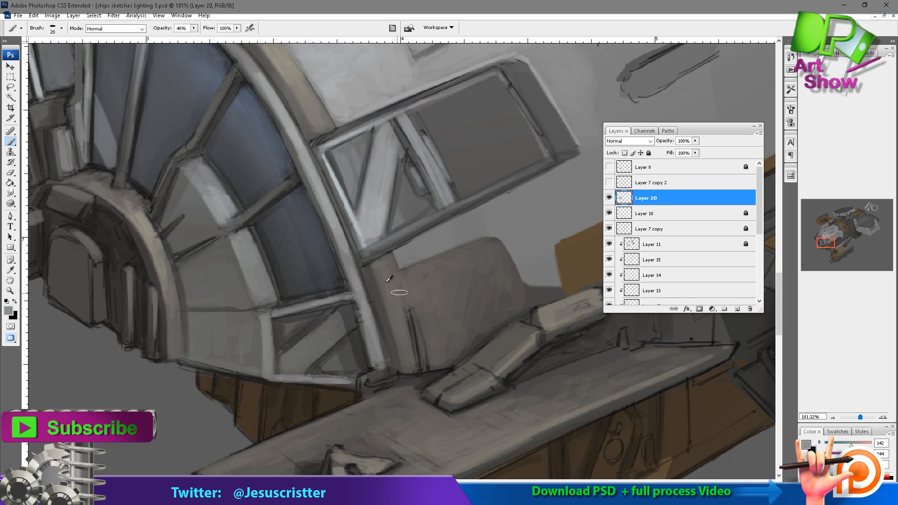
{"action": "mouse_move", "coordinate": [295, 90]}
{"action": "left_mouse_down"}
{"action": "mouse_move", "coordinate": [303, 163]}
{"action": "mouse_move", "coordinate": [264, 92]}
{"action": "left_mouse_up"}
{"action": "left_click_drag", "start_coordinate": [355, 269], "coordinate": [375, 366]}
{"action": "key", "text": "z"}
{"action": "left_click", "coordinate": [470, 193], "text": "alt"}
{"action": "left_click", "coordinate": [471, 193], "text": "alt"}
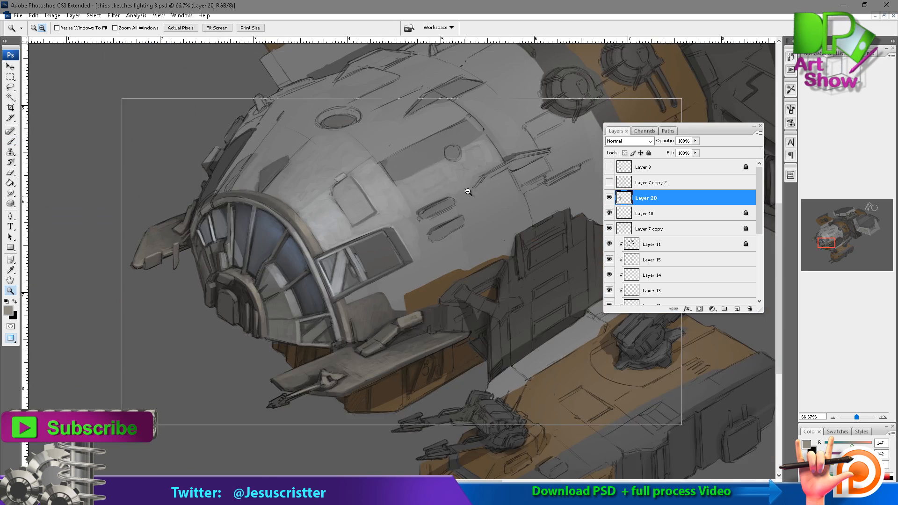
{"action": "left_click", "coordinate": [469, 194], "text": "alt"}
{"action": "left_click", "coordinate": [467, 196], "text": "alt"}
Paint over the sketch lines around the gun's triangular mount on the platform.
{"action": "left_click_drag", "start_coordinate": [327, 295], "coordinate": [337, 259]}
{"action": "left_click", "coordinate": [323, 276]}
{"action": "left_click", "coordinate": [309, 292]}
{"action": "left_click", "coordinate": [298, 295]}
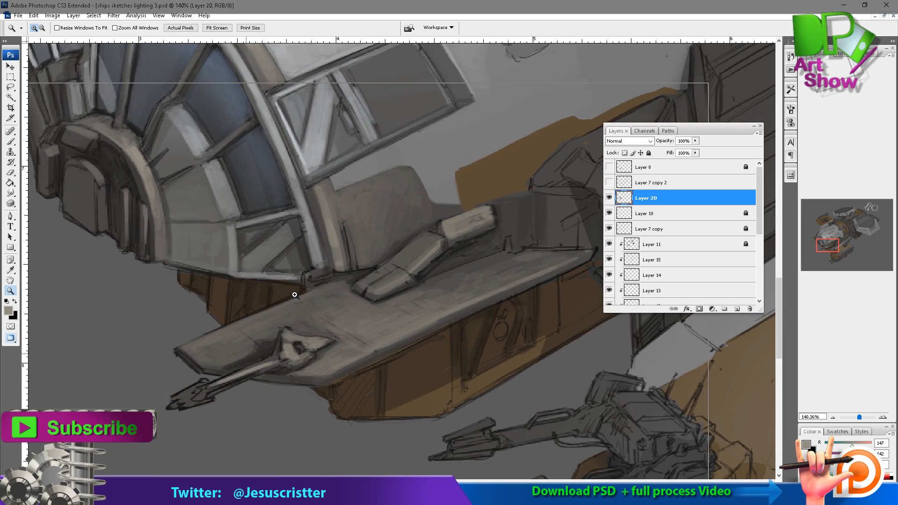
{"action": "left_click", "coordinate": [269, 336]}
{"action": "key", "text": "b"}
{"action": "left_click", "coordinate": [397, 293], "text": "alt"}
{"action": "mouse_move", "coordinate": [414, 293]}
{"action": "left_mouse_down"}
{"action": "mouse_move", "coordinate": [356, 309]}
{"action": "mouse_move", "coordinate": [424, 283]}
{"action": "left_mouse_up"}
{"action": "left_click_drag", "start_coordinate": [468, 241], "coordinate": [414, 280]}
{"action": "left_click_drag", "start_coordinate": [434, 264], "coordinate": [445, 249]}
Paint the gun's barrel and pointed tip with sampled greys at 50% opacity, covering the rough sketch lines.
{"action": "key", "text": "5"}
{"action": "mouse_move", "coordinate": [309, 315]}
{"action": "left_mouse_down"}
{"action": "mouse_move", "coordinate": [297, 341]}
{"action": "mouse_move", "coordinate": [306, 342]}
{"action": "mouse_move", "coordinate": [264, 352]}
{"action": "mouse_move", "coordinate": [315, 327]}
{"action": "mouse_move", "coordinate": [295, 323]}
{"action": "mouse_move", "coordinate": [266, 339]}
{"action": "mouse_move", "coordinate": [312, 340]}
{"action": "mouse_move", "coordinate": [266, 347]}
{"action": "mouse_move", "coordinate": [304, 328]}
{"action": "left_mouse_up"}
{"action": "left_click", "coordinate": [282, 341], "text": "alt"}
{"action": "left_click", "coordinate": [295, 323], "text": "alt"}
{"action": "left_click", "coordinate": [330, 314], "text": "alt"}
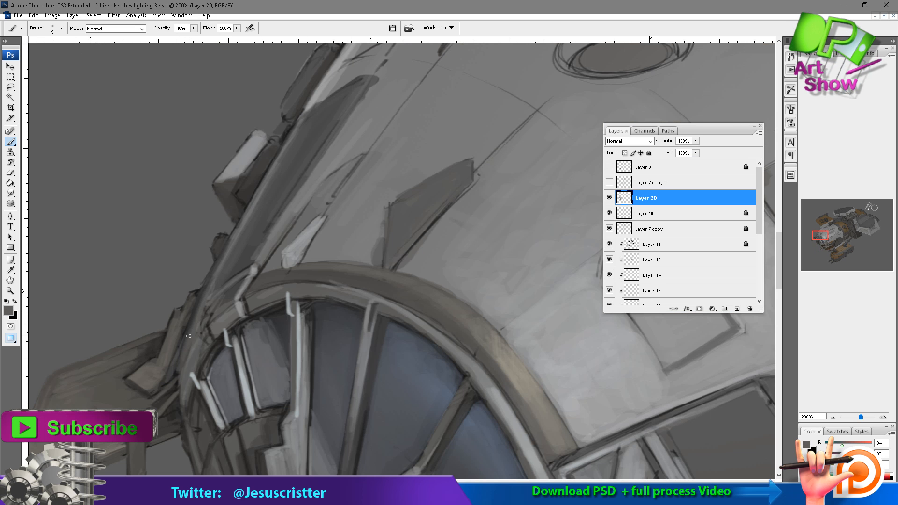
{"action": "left_click_drag", "start_coordinate": [188, 351], "coordinate": [177, 395]}
{"action": "left_click_drag", "start_coordinate": [219, 267], "coordinate": [215, 263]}
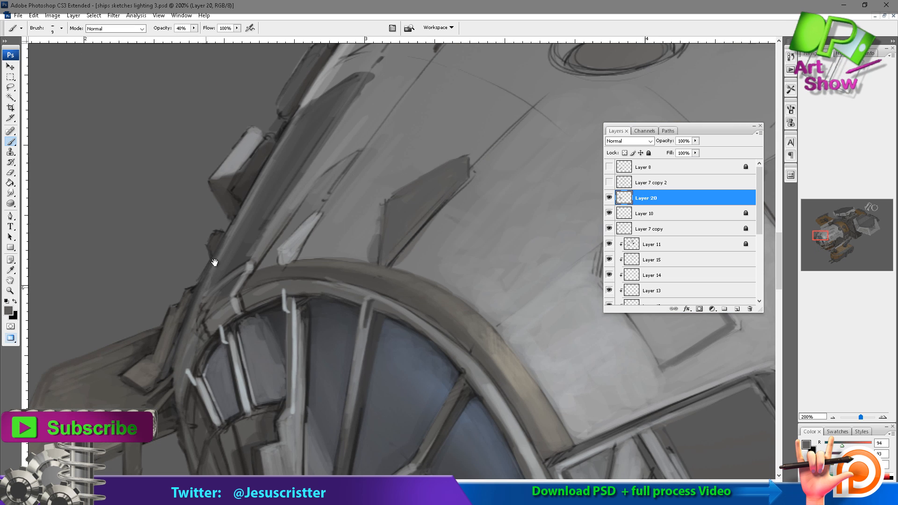
Add two new layers above the painted ones and pick a light grey foreground colour with red 202.
{"action": "key", "text": "ctrl+alt+shift+n"}
{"action": "left_click", "coordinate": [8, 310]}
{"action": "left_click", "coordinate": [546, 91]}
{"action": "left_click", "coordinate": [668, 125]}
{"action": "left_click", "coordinate": [754, 69]}
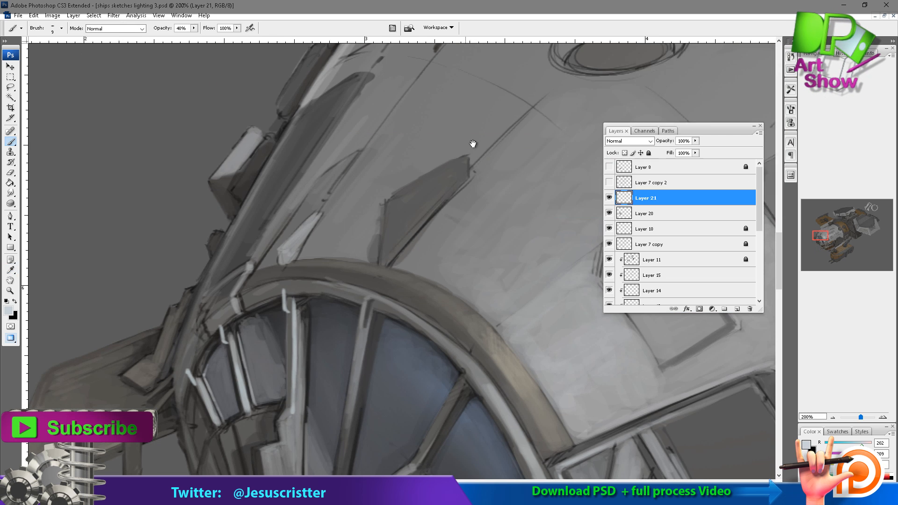
{"action": "left_click_drag", "start_coordinate": [473, 144], "coordinate": [518, 139]}
{"action": "key", "text": "ctrl+alt+shift+n"}
Paint a thin light highlight along the hull's outer edge above the side fin, down to the canopy rim.
{"action": "left_click_drag", "start_coordinate": [279, 215], "coordinate": [245, 286]}
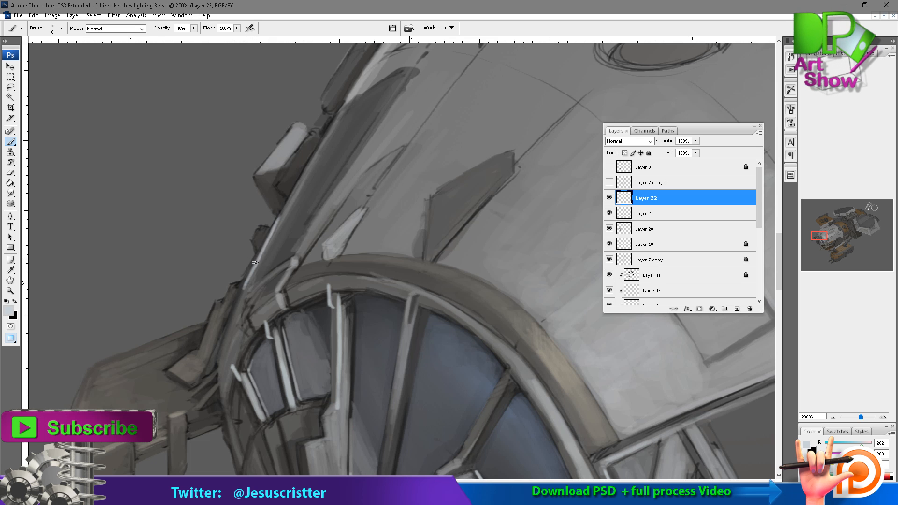
{"action": "left_click_drag", "start_coordinate": [231, 322], "coordinate": [219, 370]}
{"action": "left_click_drag", "start_coordinate": [251, 288], "coordinate": [228, 341]}
{"action": "left_click_drag", "start_coordinate": [280, 226], "coordinate": [243, 305]}
{"action": "left_click_drag", "start_coordinate": [274, 229], "coordinate": [252, 274]}
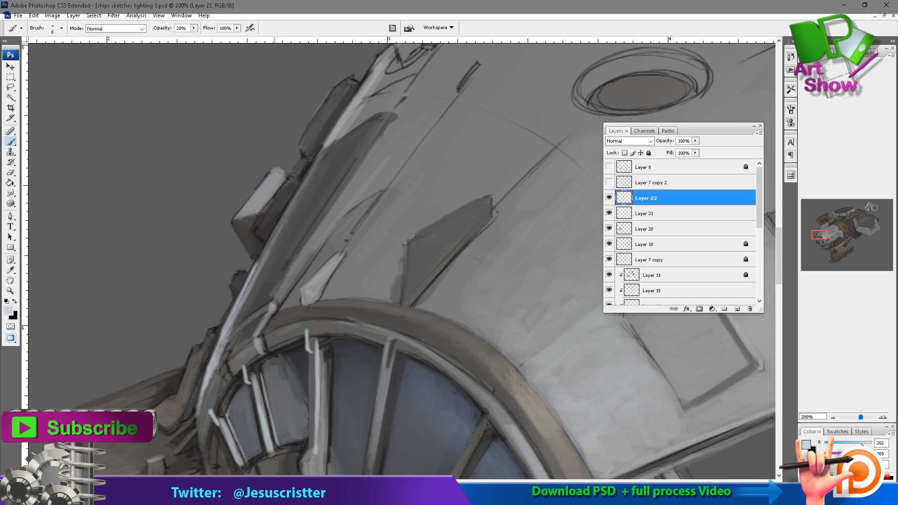
{"action": "left_click_drag", "start_coordinate": [305, 182], "coordinate": [256, 266]}
{"action": "mouse_move", "coordinate": [307, 178]}
{"action": "left_mouse_down"}
{"action": "mouse_move", "coordinate": [243, 299]}
{"action": "mouse_move", "coordinate": [384, 179]}
{"action": "left_mouse_up"}
Paint light edge highlights on the side fin, its hanging plate, the nose's outer edge and the hub details.
{"action": "left_click_drag", "start_coordinate": [180, 273], "coordinate": [140, 368]}
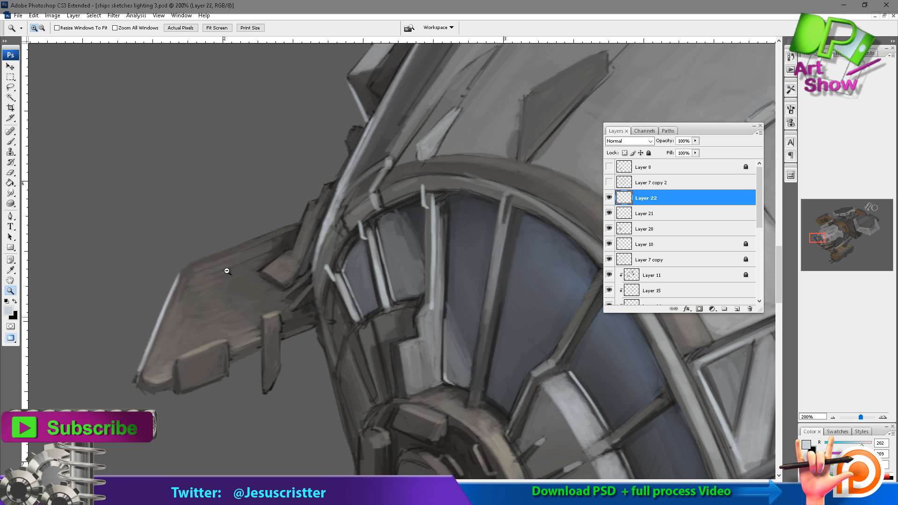
{"action": "left_click", "coordinate": [225, 268], "text": "ctrl+alt"}
{"action": "left_click", "coordinate": [252, 262], "text": "ctrl+alt"}
{"action": "left_click", "coordinate": [341, 232], "text": "ctrl+alt"}
{"action": "left_click_drag", "start_coordinate": [348, 138], "coordinate": [255, 238]}
{"action": "mouse_move", "coordinate": [207, 179]}
{"action": "left_mouse_down"}
{"action": "mouse_move", "coordinate": [201, 193]}
{"action": "mouse_move", "coordinate": [236, 156]}
{"action": "left_mouse_up"}
{"action": "left_click_drag", "start_coordinate": [173, 174], "coordinate": [185, 213]}
{"action": "left_click_drag", "start_coordinate": [88, 353], "coordinate": [175, 202]}
{"action": "left_click_drag", "start_coordinate": [157, 379], "coordinate": [253, 139]}
{"action": "left_click_drag", "start_coordinate": [156, 281], "coordinate": [189, 400]}
{"action": "left_click_drag", "start_coordinate": [213, 243], "coordinate": [285, 219]}
{"action": "left_click_drag", "start_coordinate": [162, 266], "coordinate": [164, 308]}
{"action": "mouse_move", "coordinate": [234, 245]}
{"action": "left_mouse_down"}
{"action": "mouse_move", "coordinate": [221, 253]}
{"action": "mouse_move", "coordinate": [210, 234]}
{"action": "left_mouse_up"}
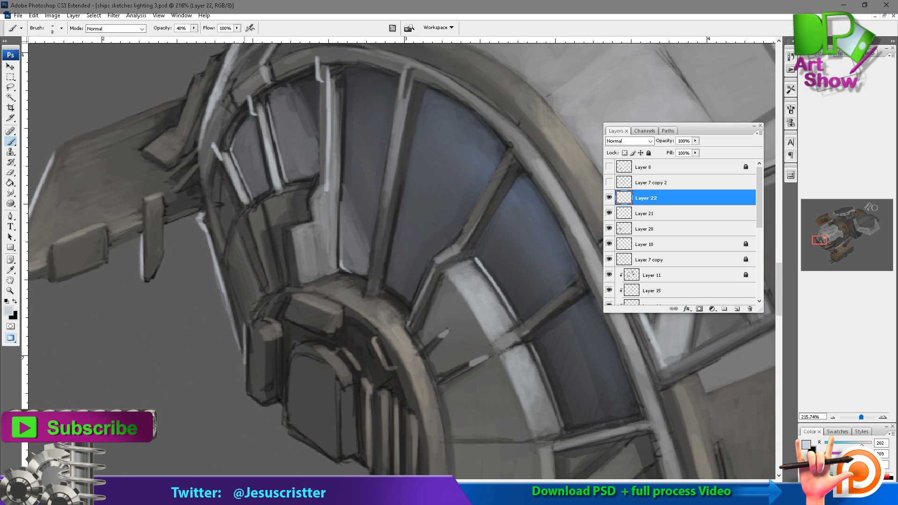
{"action": "key", "text": "z"}
{"action": "left_click", "coordinate": [355, 262], "text": "alt"}
{"action": "left_click", "coordinate": [356, 262], "text": "alt"}
{"action": "left_click", "coordinate": [323, 222], "text": "alt"}
{"action": "left_click", "coordinate": [323, 223], "text": "alt"}
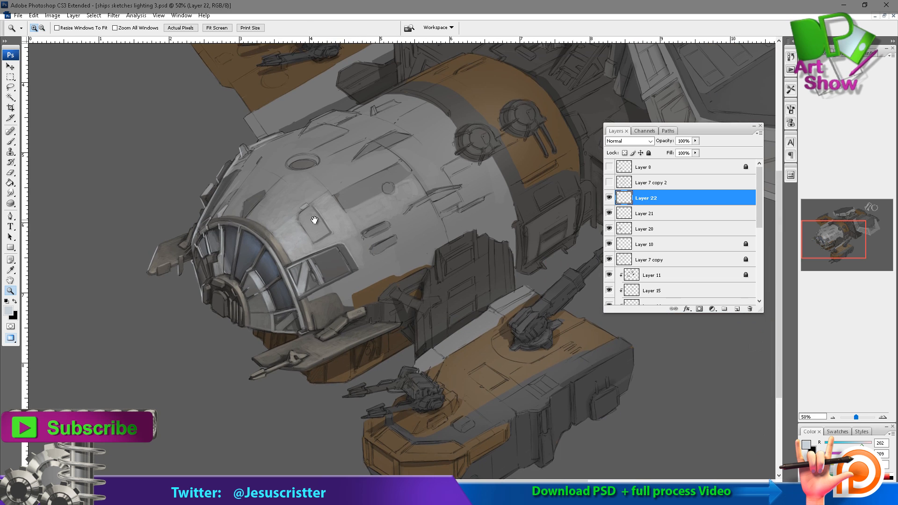
Sample a near-black, add a new layer and paint thin dark seams across the gun platform at 30% opacity.
{"action": "left_click_drag", "start_coordinate": [288, 341], "coordinate": [409, 267]}
{"action": "key", "text": "i"}
{"action": "left_click", "coordinate": [387, 345]}
{"action": "key", "text": "ctrl+shift+alt+n"}
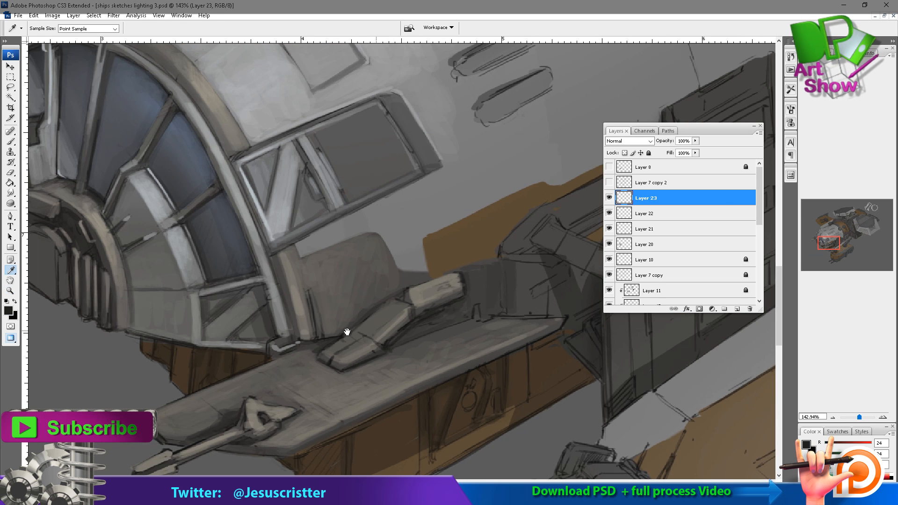
{"action": "key", "text": "z"}
{"action": "left_click", "coordinate": [335, 351]}
{"action": "key", "text": "b"}
{"action": "left_click_drag", "start_coordinate": [373, 270], "coordinate": [341, 285]}
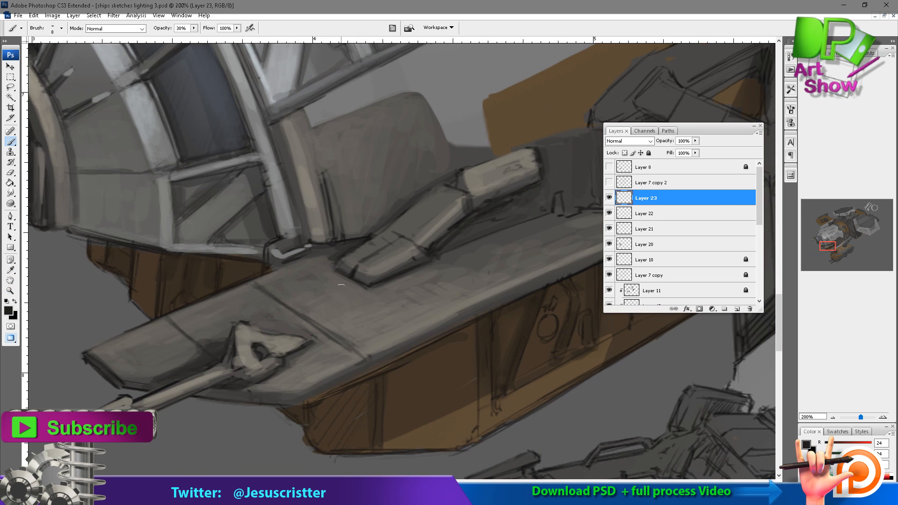
Paint a broad dark band across the gun platform beside the angled arm and strengthen the neighbouring seam at 40% opacity.
{"action": "left_click_drag", "start_coordinate": [293, 270], "coordinate": [387, 338]}
{"action": "mouse_move", "coordinate": [365, 315]}
{"action": "left_mouse_down"}
{"action": "mouse_move", "coordinate": [396, 341]}
{"action": "mouse_move", "coordinate": [338, 330]}
{"action": "left_mouse_up"}
{"action": "left_click", "coordinate": [309, 327], "text": "alt"}
{"action": "key", "text": "4"}
{"action": "left_click_drag", "start_coordinate": [260, 293], "coordinate": [349, 361]}
{"action": "left_click_drag", "start_coordinate": [313, 327], "coordinate": [360, 367]}
{"action": "left_click_drag", "start_coordinate": [305, 312], "coordinate": [341, 349]}
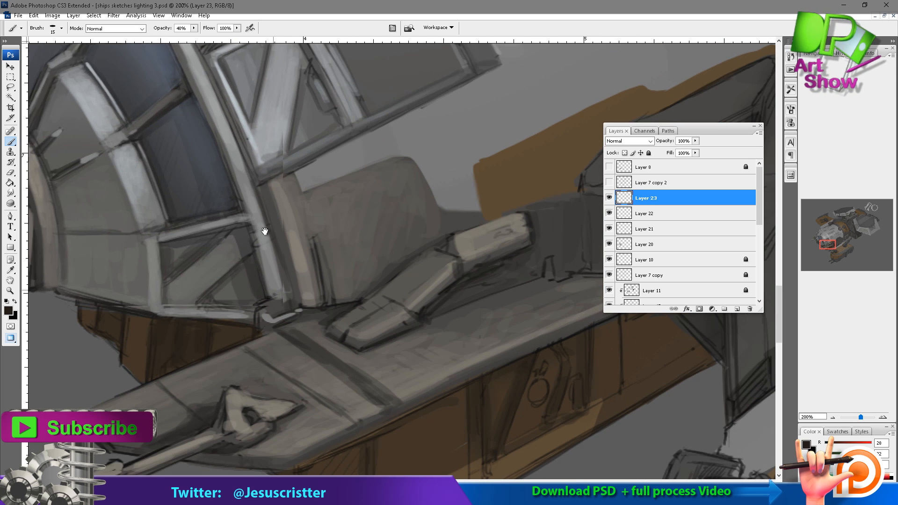
Paint a light grey highlight along the gun platform's front upper edge and soften it with a sampled mid grey.
{"action": "left_click_drag", "start_coordinate": [279, 278], "coordinate": [266, 227]}
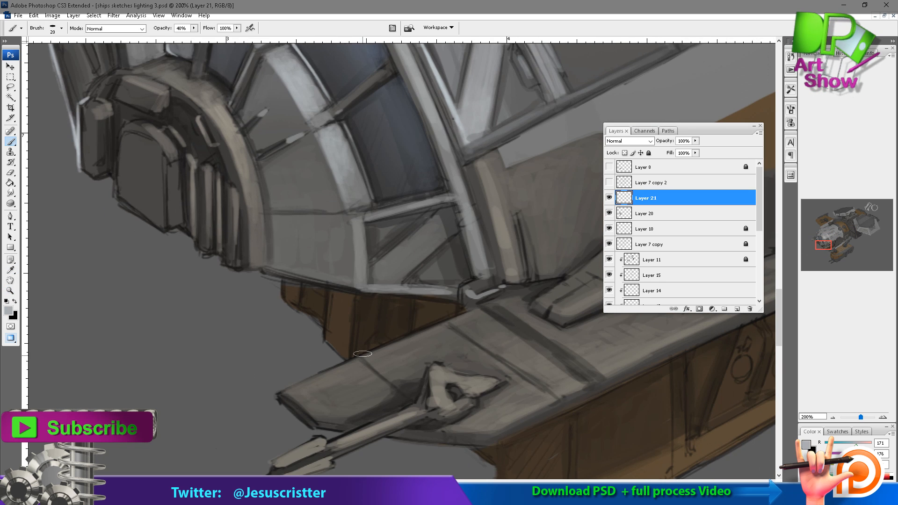
{"action": "left_click_drag", "start_coordinate": [300, 382], "coordinate": [286, 387]}
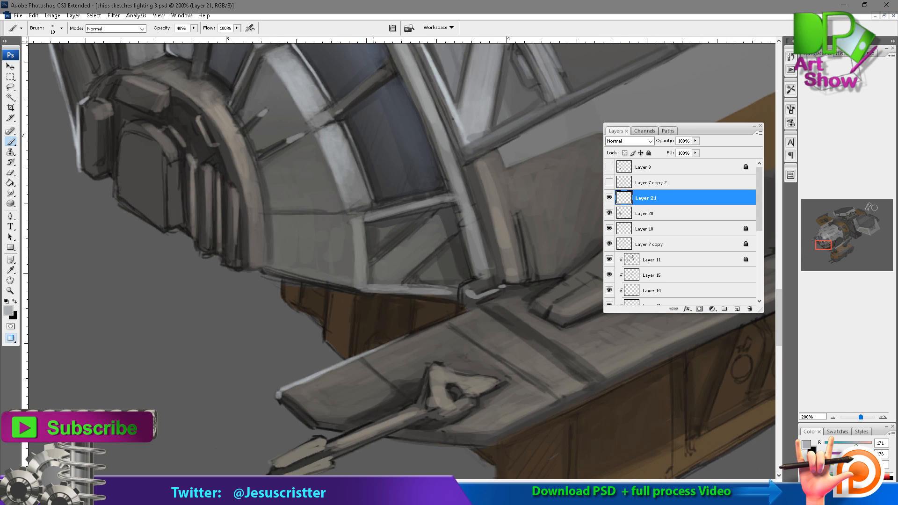
{"action": "left_click_drag", "start_coordinate": [373, 350], "coordinate": [446, 319]}
{"action": "left_click_drag", "start_coordinate": [427, 327], "coordinate": [289, 388]}
{"action": "left_click", "coordinate": [338, 377], "text": "alt"}
{"action": "left_click_drag", "start_coordinate": [334, 372], "coordinate": [291, 388]}
{"action": "left_click_drag", "start_coordinate": [293, 387], "coordinate": [393, 343]}
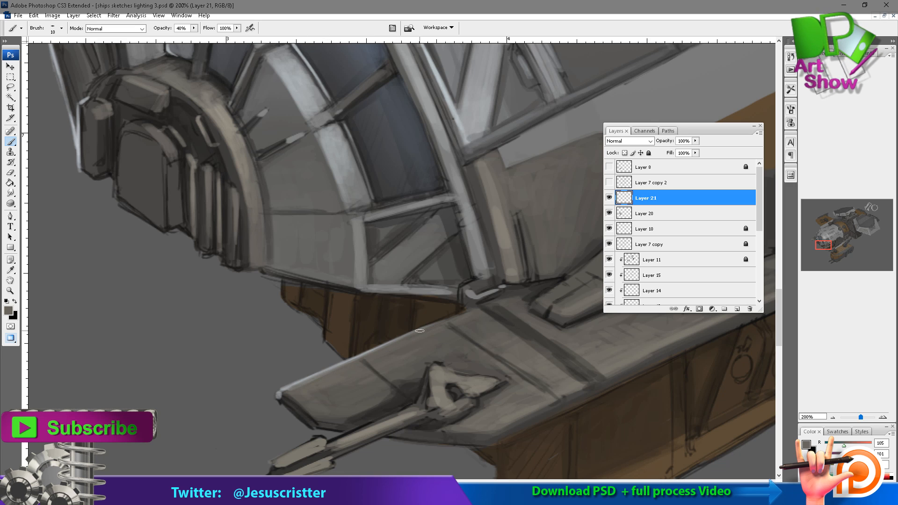
{"action": "left_click_drag", "start_coordinate": [311, 357], "coordinate": [276, 331]}
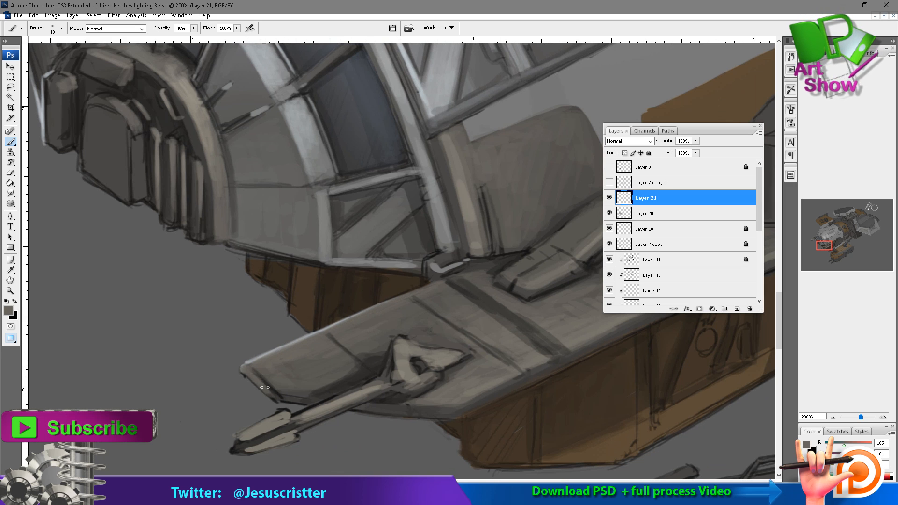
Paint the front face of the hub's arched block a dark grey over its outline.
{"action": "left_click_drag", "start_coordinate": [119, 124], "coordinate": [299, 274]}
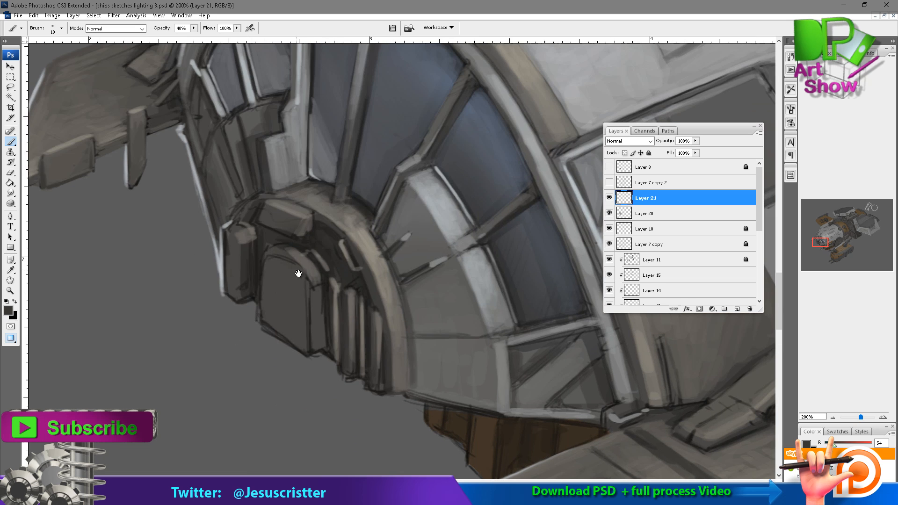
{"action": "left_click_drag", "start_coordinate": [257, 324], "coordinate": [263, 331]}
{"action": "left_click", "coordinate": [267, 321], "text": "alt"}
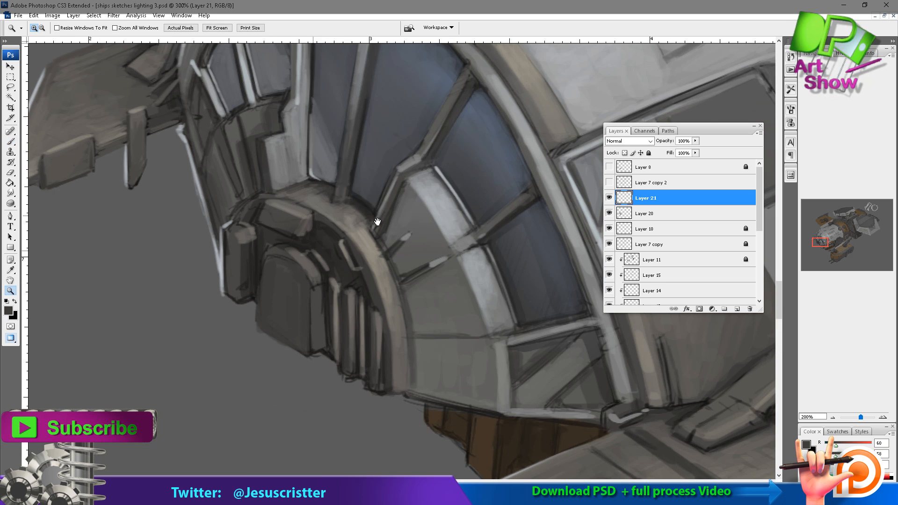
{"action": "left_click", "coordinate": [340, 246], "text": "ctrl"}
{"action": "left_click", "coordinate": [435, 248], "text": "alt"}
Paint light warm highlights on the arched block's curved edge and the small hub block beside it at 30% opacity.
{"action": "key", "text": "3"}
{"action": "left_click_drag", "start_coordinate": [311, 284], "coordinate": [344, 322]}
{"action": "mouse_move", "coordinate": [337, 277]}
{"action": "left_mouse_down"}
{"action": "mouse_move", "coordinate": [362, 315]}
{"action": "mouse_move", "coordinate": [311, 267]}
{"action": "left_mouse_up"}
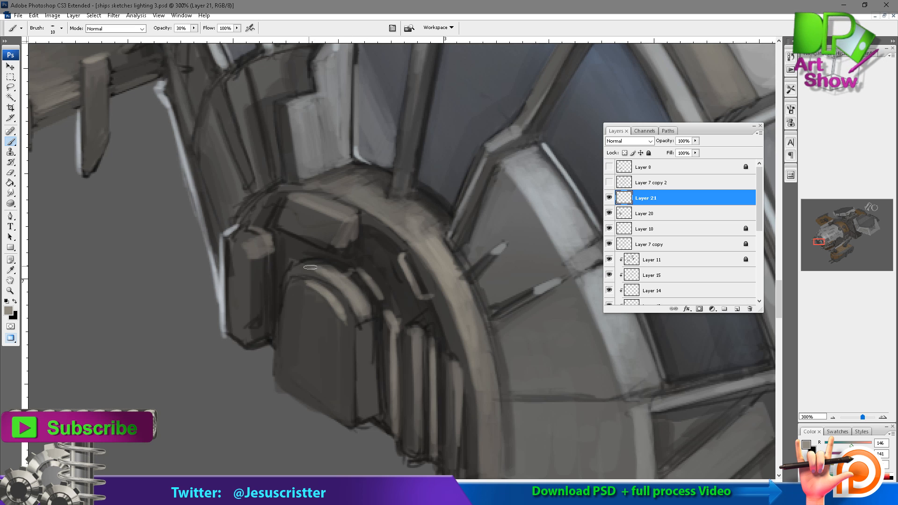
{"action": "left_click_drag", "start_coordinate": [246, 257], "coordinate": [248, 243]}
{"action": "left_click_drag", "start_coordinate": [406, 316], "coordinate": [403, 302]}
Shade the side face and vertical edges of the hub's arched block with sampled greys.
{"action": "left_click", "coordinate": [361, 365], "text": "alt"}
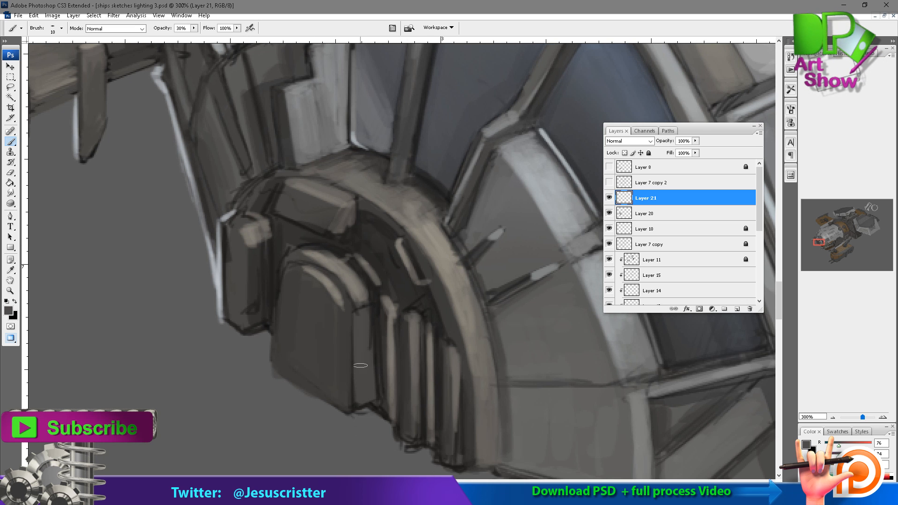
{"action": "left_click", "coordinate": [357, 304], "text": "alt"}
{"action": "left_click_drag", "start_coordinate": [337, 302], "coordinate": [344, 395]}
{"action": "left_click_drag", "start_coordinate": [360, 306], "coordinate": [359, 397]}
{"action": "left_click_drag", "start_coordinate": [375, 284], "coordinate": [370, 352]}
Paint the vertical faces of the small outer hub block and set the brush opacity to 40%.
{"action": "left_click_drag", "start_coordinate": [248, 311], "coordinate": [248, 383]}
{"action": "left_click_drag", "start_coordinate": [247, 315], "coordinate": [246, 390]}
{"action": "left_click", "coordinate": [241, 343], "text": "alt"}
{"action": "key", "text": "4"}
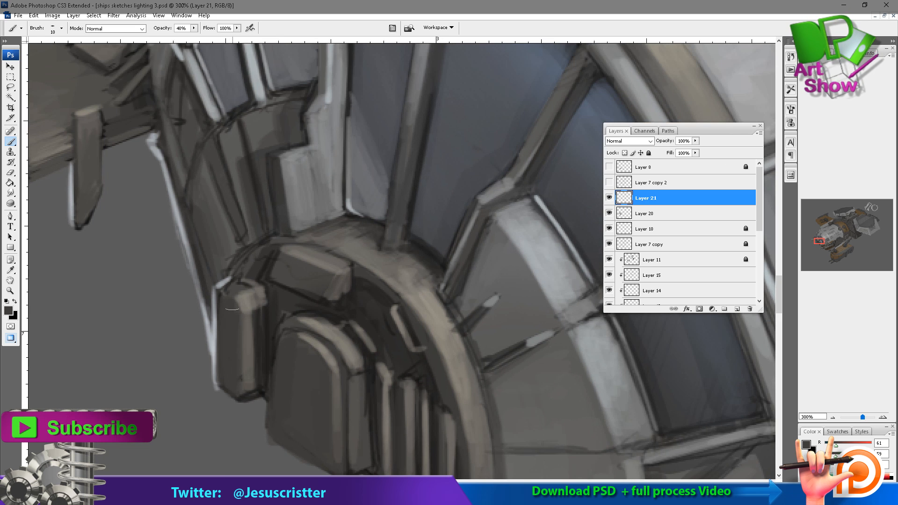
{"action": "left_click", "coordinate": [291, 287], "text": "alt"}
{"action": "left_click", "coordinate": [328, 280], "text": "alt"}
{"action": "left_click", "coordinate": [362, 287], "text": "alt"}
{"action": "left_click", "coordinate": [365, 291], "text": "alt"}
{"action": "left_click_drag", "start_coordinate": [393, 206], "coordinate": [406, 248]}
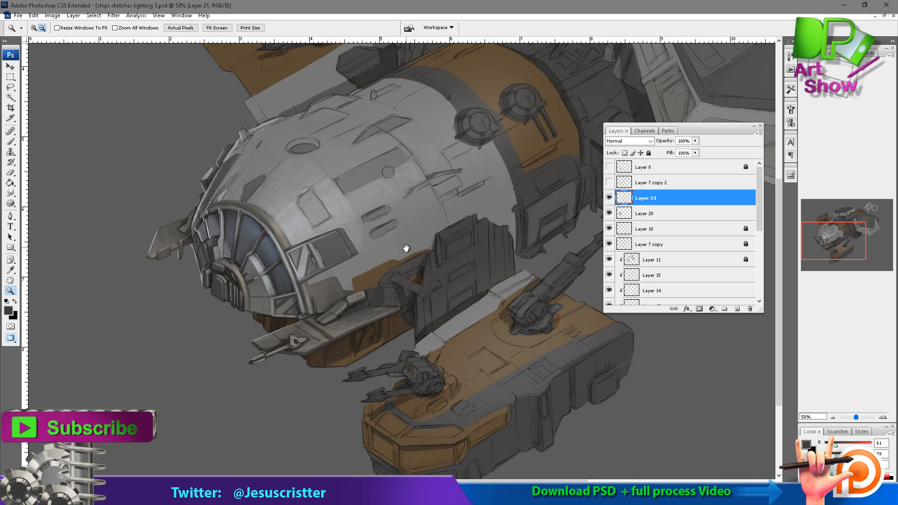
Sample a dark grey and tone down the light strips on the hub's vertical ribs.
{"action": "left_click_drag", "start_coordinate": [346, 196], "coordinate": [271, 333]}
{"action": "left_click_drag", "start_coordinate": [253, 245], "coordinate": [196, 410]}
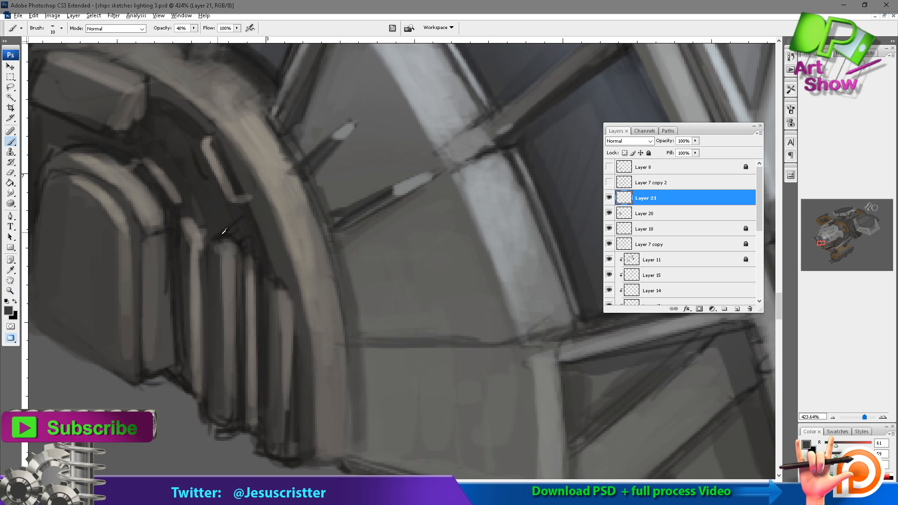
{"action": "left_click", "coordinate": [225, 235], "text": "alt"}
{"action": "mouse_move", "coordinate": [190, 212]}
{"action": "left_mouse_down"}
{"action": "mouse_move", "coordinate": [194, 333]}
{"action": "mouse_move", "coordinate": [188, 393]}
{"action": "mouse_move", "coordinate": [176, 387]}
{"action": "left_mouse_up"}
{"action": "key", "text": "e"}
{"action": "key", "text": "b"}
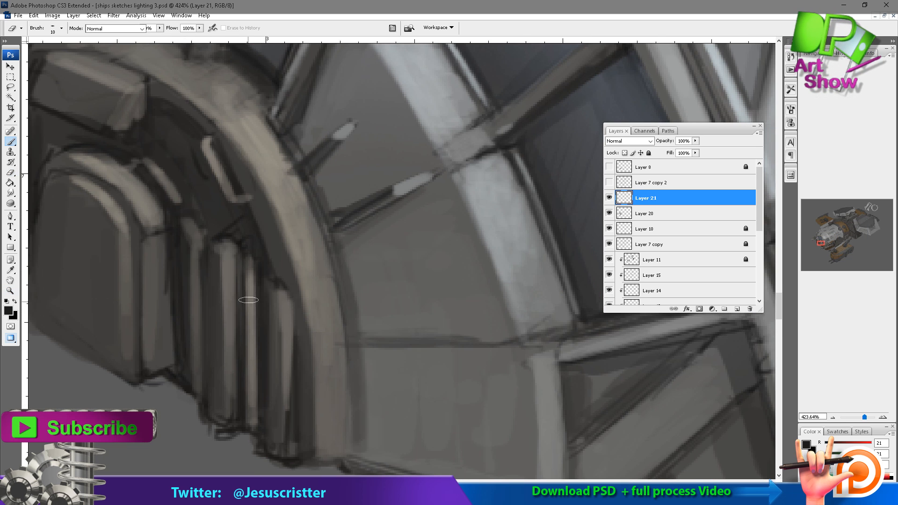
{"action": "left_click_drag", "start_coordinate": [249, 262], "coordinate": [251, 427]}
Shade the rib tops, the gaps between the ribs and the inner edge of the hub ring with dark grey.
{"action": "left_click", "coordinate": [266, 176], "text": "alt"}
{"action": "left_click_drag", "start_coordinate": [226, 247], "coordinate": [227, 257]}
{"action": "left_click_drag", "start_coordinate": [275, 280], "coordinate": [286, 301]}
{"action": "left_click_drag", "start_coordinate": [284, 291], "coordinate": [344, 453]}
{"action": "left_click_drag", "start_coordinate": [231, 255], "coordinate": [254, 284]}
{"action": "left_click_drag", "start_coordinate": [255, 259], "coordinate": [207, 384]}
{"action": "mouse_move", "coordinate": [218, 341]}
{"action": "left_mouse_down"}
{"action": "mouse_move", "coordinate": [217, 325]}
{"action": "mouse_move", "coordinate": [218, 345]}
{"action": "left_mouse_up"}
{"action": "mouse_move", "coordinate": [362, 286]}
{"action": "left_mouse_down"}
{"action": "mouse_move", "coordinate": [329, 270]}
{"action": "mouse_move", "coordinate": [345, 238]}
{"action": "left_mouse_up"}
{"action": "left_click", "coordinate": [346, 281], "text": "alt"}
Add a new layer and darken the edges of the side window's upright strut and handle using a size 15 brush.
{"action": "left_click_drag", "start_coordinate": [524, 47], "coordinate": [434, 175]}
{"action": "left_click", "coordinate": [435, 173], "text": "alt"}
{"action": "left_click", "coordinate": [435, 183], "text": "alt"}
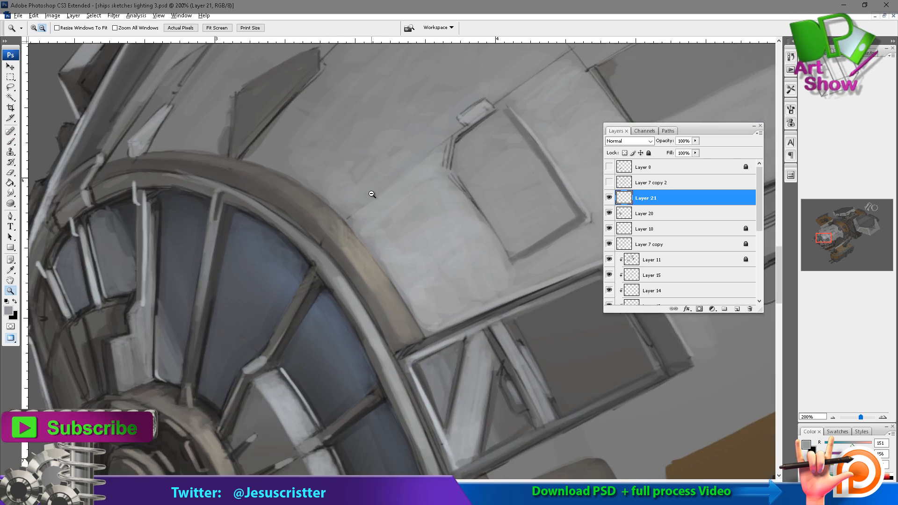
{"action": "left_click", "coordinate": [435, 211], "text": "alt"}
{"action": "key", "text": "ctrl+shift+alt+n"}
{"action": "left_click", "coordinate": [435, 237]}
{"action": "key", "text": "b"}
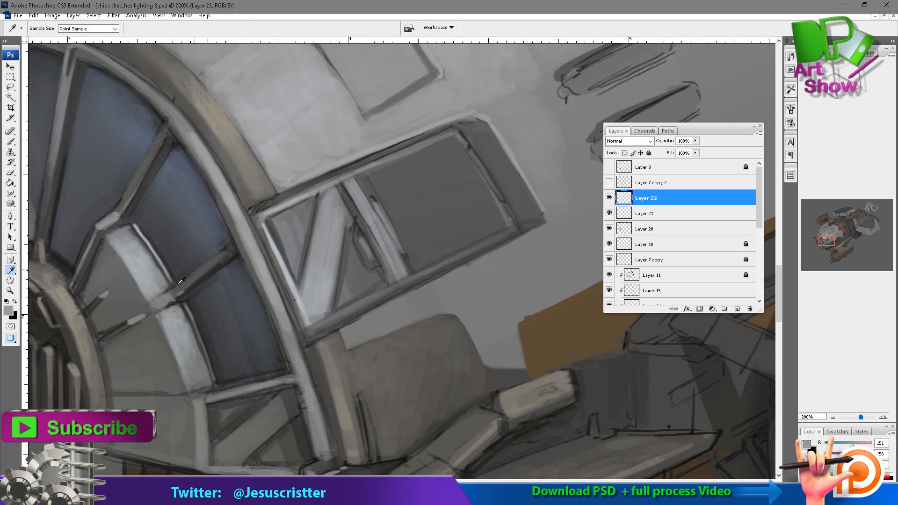
{"action": "left_click", "coordinate": [411, 239], "text": "ctrl"}
{"action": "key", "text": "]"}
{"action": "mouse_move", "coordinate": [403, 230]}
{"action": "left_mouse_down"}
{"action": "mouse_move", "coordinate": [419, 286]}
{"action": "mouse_move", "coordinate": [396, 272]}
{"action": "left_mouse_up"}
{"action": "left_click_drag", "start_coordinate": [370, 177], "coordinate": [434, 321]}
{"action": "left_click_drag", "start_coordinate": [412, 225], "coordinate": [345, 240]}
{"action": "left_click_drag", "start_coordinate": [323, 182], "coordinate": [343, 215]}
{"action": "left_click_drag", "start_coordinate": [381, 292], "coordinate": [400, 319]}
{"action": "left_click_drag", "start_coordinate": [350, 201], "coordinate": [398, 294]}
Paint near-black shading along the side window's far inner edge, lower frame and end cap at 40% opacity.
{"action": "mouse_move", "coordinate": [482, 140]}
{"action": "left_mouse_down"}
{"action": "mouse_move", "coordinate": [451, 145]}
{"action": "mouse_move", "coordinate": [506, 253]}
{"action": "left_mouse_up"}
{"action": "left_click_drag", "start_coordinate": [426, 124], "coordinate": [503, 259]}
{"action": "left_click_drag", "start_coordinate": [387, 340], "coordinate": [537, 263]}
{"action": "left_click_drag", "start_coordinate": [514, 226], "coordinate": [537, 214]}
{"action": "left_click_drag", "start_coordinate": [471, 147], "coordinate": [488, 134]}
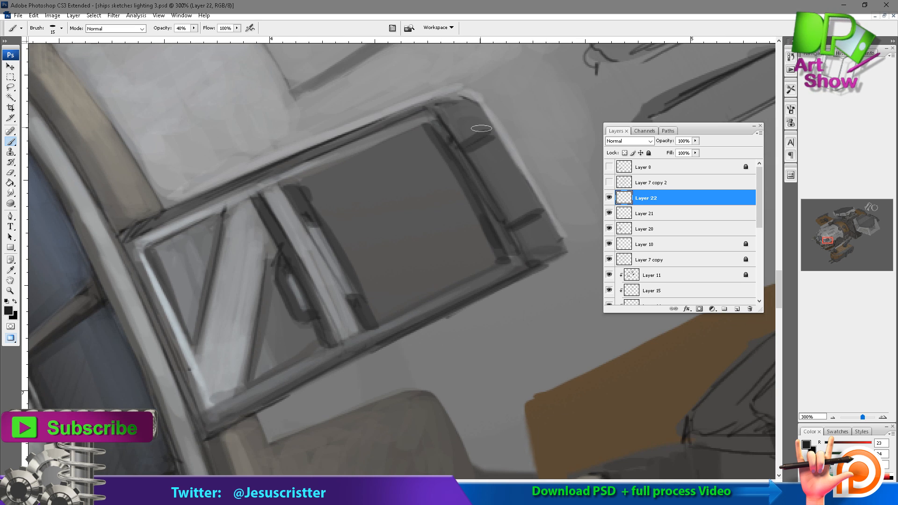
Darken the corners and outer face of the side window's end cap with near-black, lowering the brush opacity to 20%.
{"action": "left_click_drag", "start_coordinate": [436, 108], "coordinate": [468, 96]}
{"action": "left_click_drag", "start_coordinate": [533, 262], "coordinate": [561, 247]}
{"action": "key", "text": "2"}
{"action": "mouse_move", "coordinate": [480, 97]}
{"action": "left_mouse_down"}
{"action": "mouse_move", "coordinate": [490, 135]}
{"action": "mouse_move", "coordinate": [549, 242]}
{"action": "left_mouse_up"}
{"action": "mouse_move", "coordinate": [156, 260]}
{"action": "left_mouse_down"}
{"action": "mouse_move", "coordinate": [166, 261]}
{"action": "mouse_move", "coordinate": [196, 223]}
{"action": "mouse_move", "coordinate": [166, 287]}
{"action": "mouse_move", "coordinate": [214, 404]}
{"action": "left_mouse_up"}
Sample a light grey and highlight the side window's frame rails with a size 9 brush at 60%, easing to 30% opacity.
{"action": "left_click", "coordinate": [196, 223], "text": "alt"}
{"action": "key", "text": "["}
{"action": "key", "text": "["}
{"action": "key", "text": "6"}
{"action": "left_click_drag", "start_coordinate": [216, 331], "coordinate": [207, 363]}
{"action": "left_click_drag", "start_coordinate": [221, 400], "coordinate": [284, 384]}
{"action": "mouse_move", "coordinate": [184, 236]}
{"action": "left_mouse_down"}
{"action": "mouse_move", "coordinate": [174, 250]}
{"action": "mouse_move", "coordinate": [348, 173]}
{"action": "left_mouse_up"}
{"action": "left_click_drag", "start_coordinate": [306, 184], "coordinate": [401, 147]}
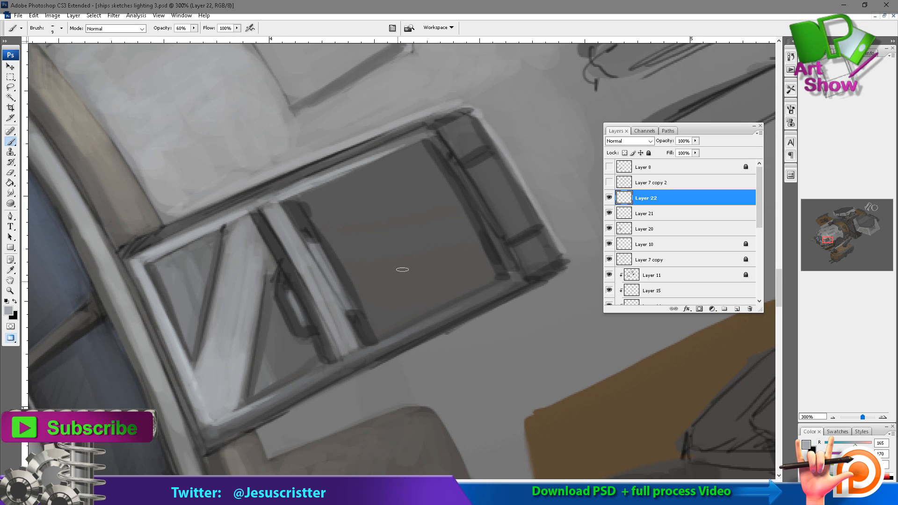
{"action": "left_click_drag", "start_coordinate": [363, 349], "coordinate": [504, 282]}
{"action": "key", "text": "3"}
{"action": "left_click_drag", "start_coordinate": [318, 150], "coordinate": [302, 155]}
Paint a black diagonal band across the side window's large pane on a new layer and set the layer opacity to 40%.
{"action": "key", "text": "ctrl+shift+alt+n"}
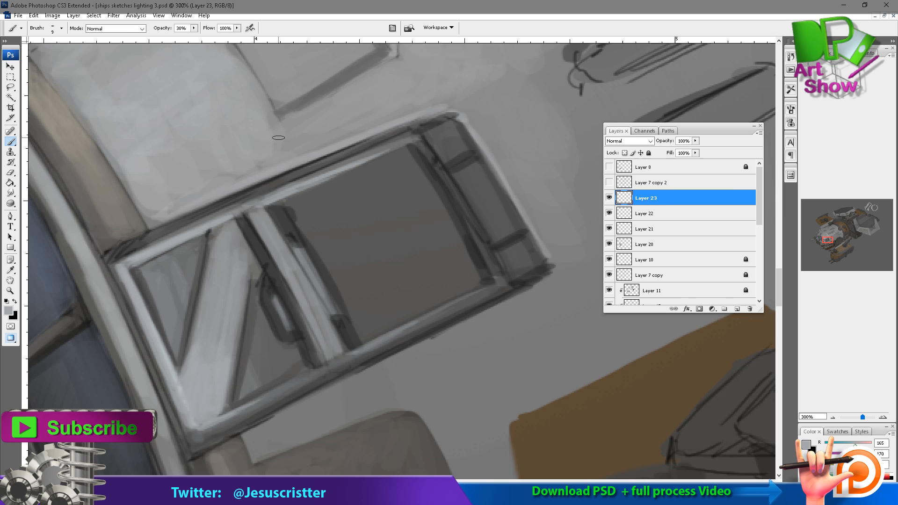
{"action": "left_click", "coordinate": [9, 310]}
{"action": "left_click", "coordinate": [655, 193]}
{"action": "left_click", "coordinate": [746, 70]}
{"action": "key", "text": "bracketright"}
{"action": "key", "text": "bracketright"}
{"action": "left_click_drag", "start_coordinate": [380, 174], "coordinate": [359, 322]}
{"action": "key", "text": "0"}
{"action": "mouse_move", "coordinate": [380, 177]}
{"action": "left_mouse_down"}
{"action": "mouse_move", "coordinate": [371, 239]}
{"action": "mouse_move", "coordinate": [397, 159]}
{"action": "mouse_move", "coordinate": [377, 201]}
{"action": "mouse_move", "coordinate": [356, 299]}
{"action": "mouse_move", "coordinate": [377, 333]}
{"action": "mouse_move", "coordinate": [419, 180]}
{"action": "mouse_move", "coordinate": [367, 327]}
{"action": "mouse_move", "coordinate": [412, 161]}
{"action": "mouse_move", "coordinate": [391, 156]}
{"action": "left_mouse_up"}
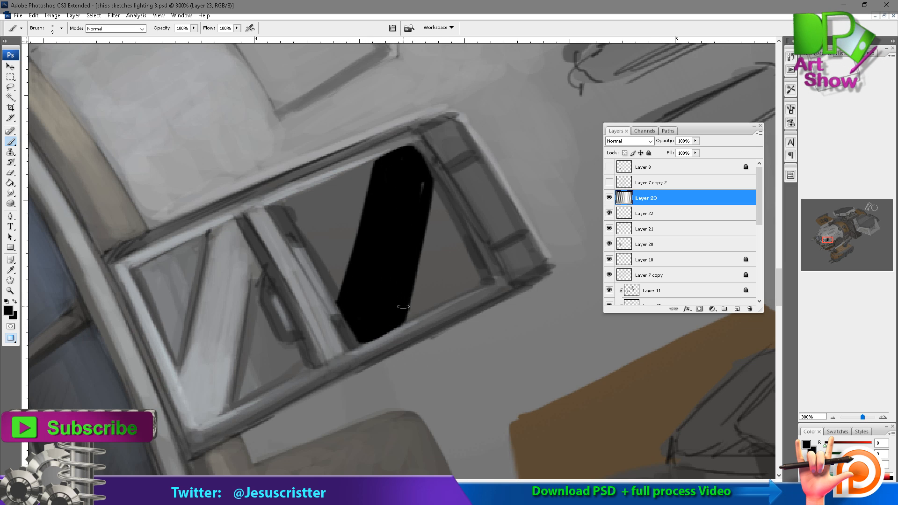
{"action": "left_click_drag", "start_coordinate": [420, 184], "coordinate": [420, 192]}
{"action": "key", "text": "h"}
{"action": "key", "text": "4"}
Add a new layer and choose an orange-yellow foreground colour for the hazard stripes.
{"action": "key", "text": "ctrl+shift+alt+n"}
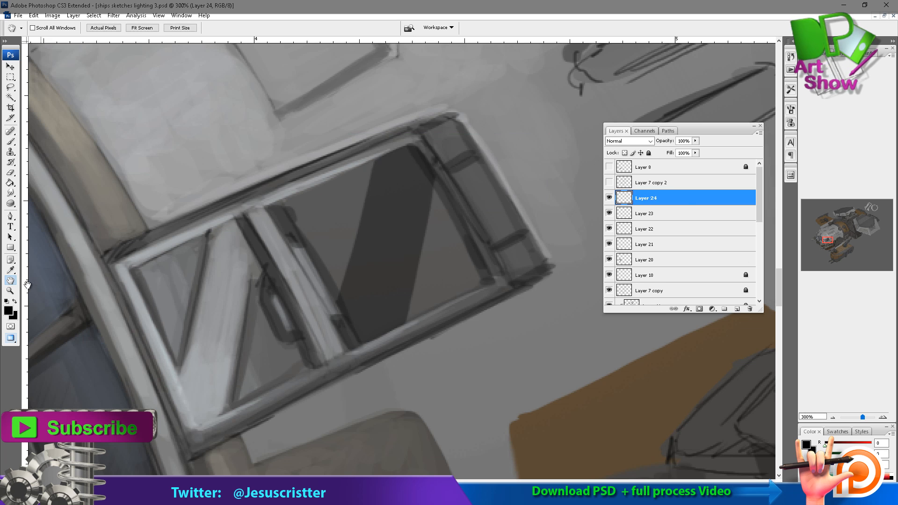
{"action": "left_click", "coordinate": [8, 310]}
{"action": "left_click", "coordinate": [668, 178]}
{"action": "left_click", "coordinate": [641, 86]}
{"action": "left_click", "coordinate": [754, 67]}
{"action": "key", "text": "b"}
{"action": "mouse_move", "coordinate": [352, 316]}
{"action": "left_mouse_down"}
{"action": "mouse_move", "coordinate": [400, 306]}
{"action": "mouse_move", "coordinate": [385, 323]}
{"action": "mouse_move", "coordinate": [403, 307]}
{"action": "mouse_move", "coordinate": [406, 322]}
{"action": "left_mouse_up"}
{"action": "mouse_move", "coordinate": [360, 273]}
{"action": "left_mouse_down"}
{"action": "mouse_move", "coordinate": [411, 248]}
{"action": "mouse_move", "coordinate": [408, 256]}
{"action": "left_mouse_up"}
{"action": "key", "text": "e"}
{"action": "mouse_move", "coordinate": [380, 250]}
{"action": "left_mouse_down"}
{"action": "mouse_move", "coordinate": [366, 270]}
{"action": "mouse_move", "coordinate": [360, 253]}
{"action": "left_mouse_up"}
{"action": "key", "text": "b"}
{"action": "mouse_move", "coordinate": [341, 303]}
{"action": "left_mouse_down"}
{"action": "mouse_move", "coordinate": [401, 317]}
{"action": "mouse_move", "coordinate": [346, 305]}
{"action": "left_mouse_up"}
{"action": "key", "text": "e"}
{"action": "key", "text": "b"}
{"action": "mouse_move", "coordinate": [337, 303]}
{"action": "left_mouse_down"}
{"action": "mouse_move", "coordinate": [396, 323]}
{"action": "mouse_move", "coordinate": [358, 320]}
{"action": "mouse_move", "coordinate": [386, 325]}
{"action": "left_mouse_up"}
{"action": "mouse_move", "coordinate": [359, 271]}
{"action": "left_mouse_down"}
{"action": "mouse_move", "coordinate": [357, 258]}
{"action": "mouse_move", "coordinate": [349, 268]}
{"action": "mouse_move", "coordinate": [384, 328]}
{"action": "left_mouse_up"}
{"action": "key", "text": "e"}
{"action": "key", "text": "b"}
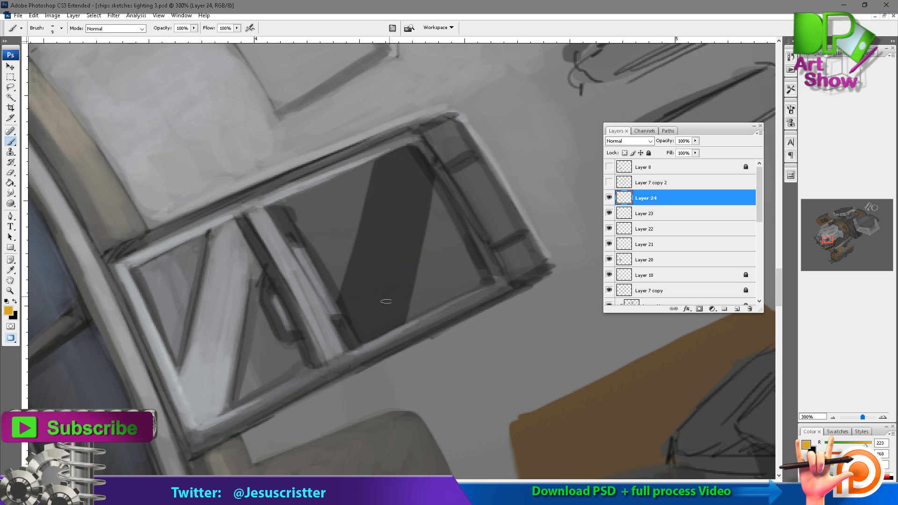
Paint slanted orange-yellow hazard stripes across the dark diagonal band in the side window at 100% brush opacity.
{"action": "left_click_drag", "start_coordinate": [406, 289], "coordinate": [364, 342]}
{"action": "left_click_drag", "start_coordinate": [404, 250], "coordinate": [346, 302]}
{"action": "left_click_drag", "start_coordinate": [420, 228], "coordinate": [349, 287]}
{"action": "left_click_drag", "start_coordinate": [421, 216], "coordinate": [352, 276]}
{"action": "left_click_drag", "start_coordinate": [430, 180], "coordinate": [367, 235]}
{"action": "mouse_move", "coordinate": [412, 162]}
{"action": "left_mouse_down"}
{"action": "mouse_move", "coordinate": [374, 188]}
{"action": "mouse_move", "coordinate": [376, 173]}
{"action": "left_mouse_up"}
Set the hazard stripe layer to 30% opacity and fill out the stripes to clean, straight edges.
{"action": "left_click", "coordinate": [471, 207], "text": "ctrl+alt"}
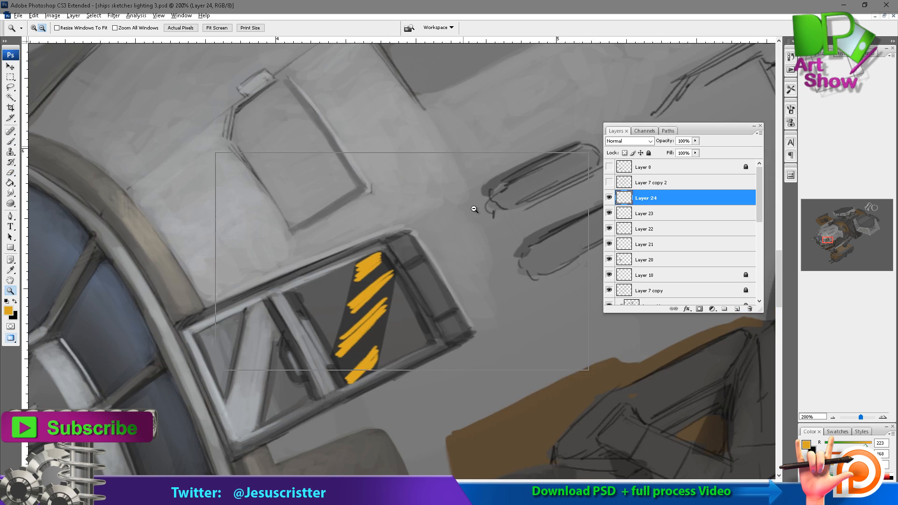
{"action": "left_click", "coordinate": [473, 206], "text": "ctrl+alt"}
{"action": "left_click_drag", "start_coordinate": [667, 141], "coordinate": [635, 141]}
{"action": "left_click_drag", "start_coordinate": [266, 250], "coordinate": [471, 368]}
{"action": "mouse_move", "coordinate": [301, 328]}
{"action": "left_mouse_down"}
{"action": "mouse_move", "coordinate": [309, 301]}
{"action": "mouse_move", "coordinate": [345, 294]}
{"action": "mouse_move", "coordinate": [391, 258]}
{"action": "left_mouse_up"}
{"action": "key", "text": "e"}
{"action": "key", "text": "b"}
{"action": "mouse_move", "coordinate": [399, 224]}
{"action": "left_mouse_down"}
{"action": "mouse_move", "coordinate": [323, 282]}
{"action": "mouse_move", "coordinate": [383, 245]}
{"action": "left_mouse_up"}
{"action": "left_click_drag", "start_coordinate": [318, 284], "coordinate": [400, 231]}
{"action": "left_click_drag", "start_coordinate": [400, 232], "coordinate": [389, 262]}
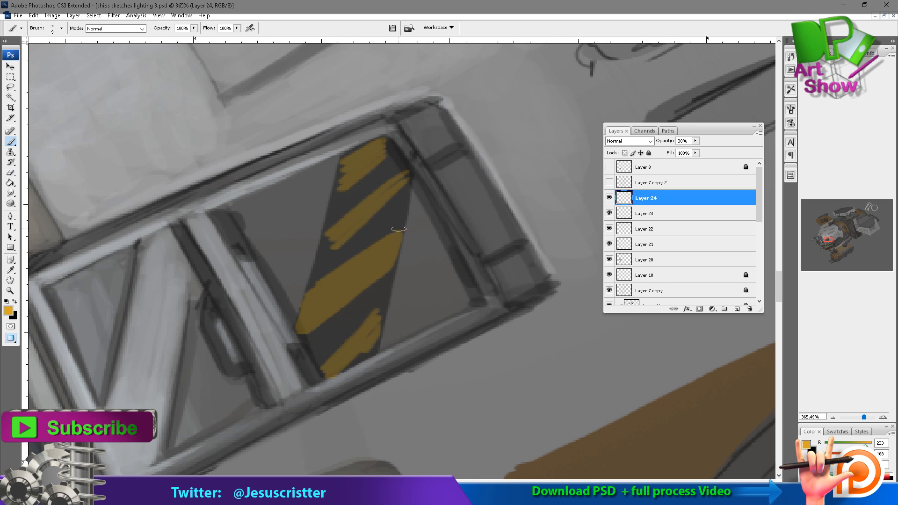
{"action": "mouse_move", "coordinate": [365, 325]}
{"action": "left_mouse_down"}
{"action": "mouse_move", "coordinate": [313, 363]}
{"action": "mouse_move", "coordinate": [323, 377]}
{"action": "left_mouse_up"}
{"action": "left_click_drag", "start_coordinate": [323, 377], "coordinate": [360, 358]}
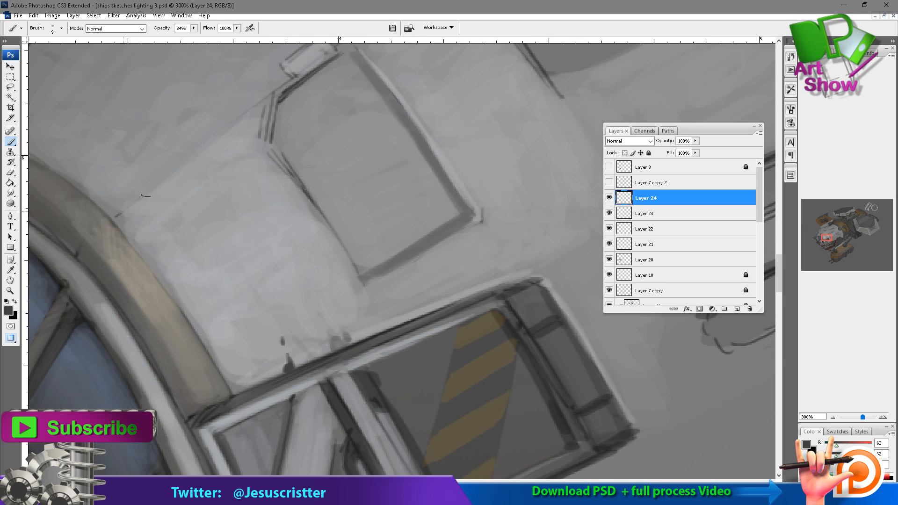
Draw a dark grey panel seam from the canopy ring to the hull hatch and add grey streaks beneath it.
{"action": "left_click_drag", "start_coordinate": [117, 215], "coordinate": [239, 126]}
{"action": "mouse_move", "coordinate": [145, 213]}
{"action": "left_mouse_down"}
{"action": "mouse_move", "coordinate": [180, 173]}
{"action": "mouse_move", "coordinate": [222, 205]}
{"action": "left_mouse_up"}
{"action": "left_click_drag", "start_coordinate": [211, 152], "coordinate": [187, 180]}
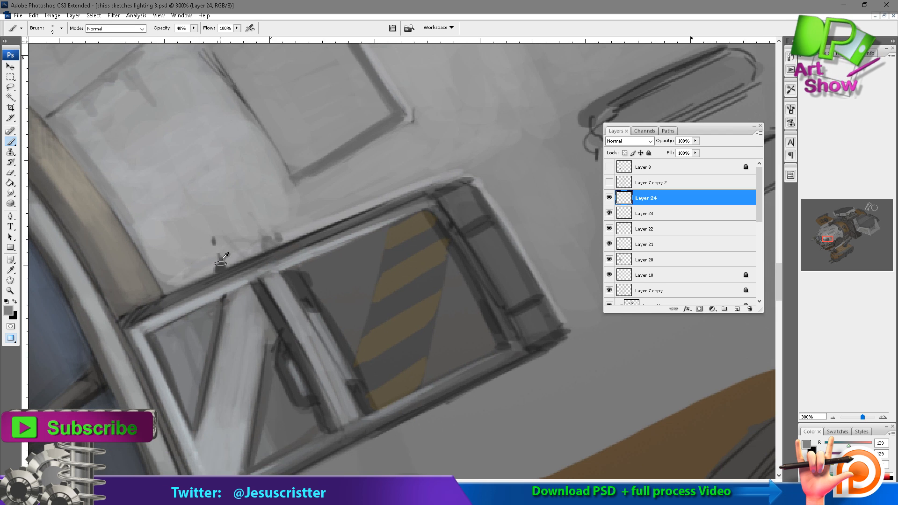
Paint grey weathering streaks on the hull between the hatch's lower edge and the side window at 50% opacity.
{"action": "mouse_move", "coordinate": [225, 257]}
{"action": "left_mouse_down"}
{"action": "mouse_move", "coordinate": [323, 181]}
{"action": "mouse_move", "coordinate": [368, 199]}
{"action": "left_mouse_up"}
{"action": "left_click_drag", "start_coordinate": [353, 162], "coordinate": [360, 191]}
{"action": "mouse_move", "coordinate": [362, 152]}
{"action": "left_mouse_down"}
{"action": "mouse_move", "coordinate": [401, 176]}
{"action": "mouse_move", "coordinate": [395, 153]}
{"action": "mouse_move", "coordinate": [413, 164]}
{"action": "left_mouse_up"}
{"action": "left_click_drag", "start_coordinate": [411, 126], "coordinate": [382, 137]}
{"action": "mouse_move", "coordinate": [299, 182]}
{"action": "left_mouse_down"}
{"action": "mouse_move", "coordinate": [317, 217]}
{"action": "mouse_move", "coordinate": [374, 200]}
{"action": "left_mouse_up"}
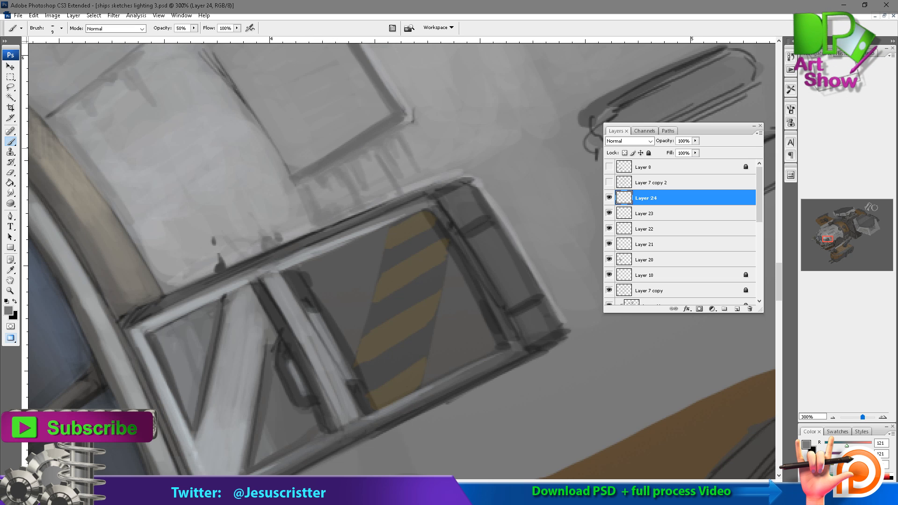
{"action": "left_click", "coordinate": [398, 158], "text": "ctrl+alt"}
{"action": "left_click", "coordinate": [421, 161], "text": "ctrl+alt"}
{"action": "left_click", "coordinate": [440, 185], "text": "ctrl+alt"}
Add a new layer and paint mid-grey scuffs along the edges of the side window's diagonal brace at 40% opacity.
{"action": "key", "text": "ctrl+shift+n"}
{"action": "key", "text": "Return"}
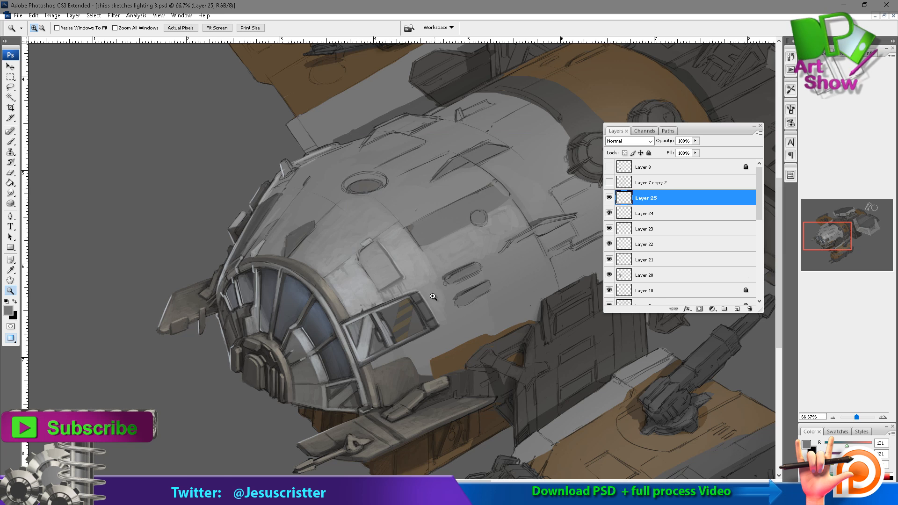
{"action": "left_click_drag", "start_coordinate": [489, 267], "coordinate": [317, 372]}
{"action": "left_click", "coordinate": [288, 337], "text": "ctrl"}
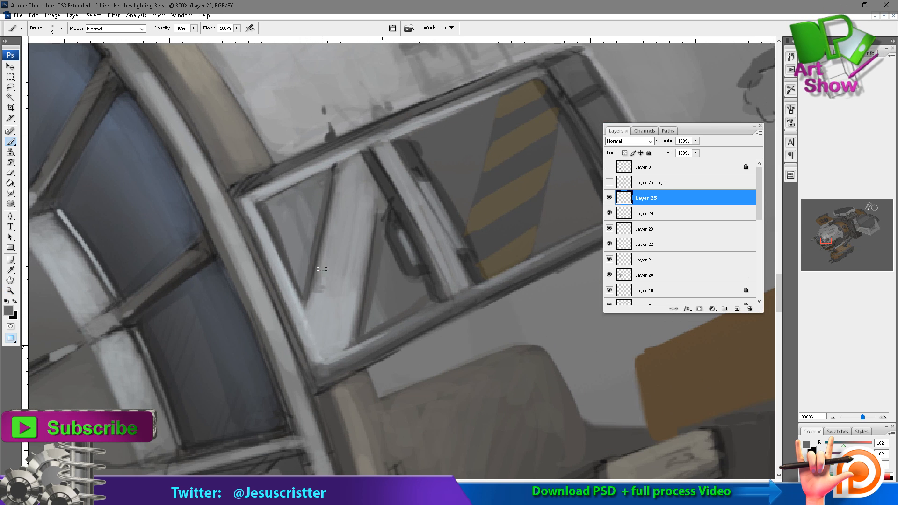
{"action": "left_click_drag", "start_coordinate": [321, 269], "coordinate": [326, 240]}
{"action": "left_click_drag", "start_coordinate": [360, 292], "coordinate": [347, 341]}
{"action": "left_click", "coordinate": [345, 330], "text": "alt"}
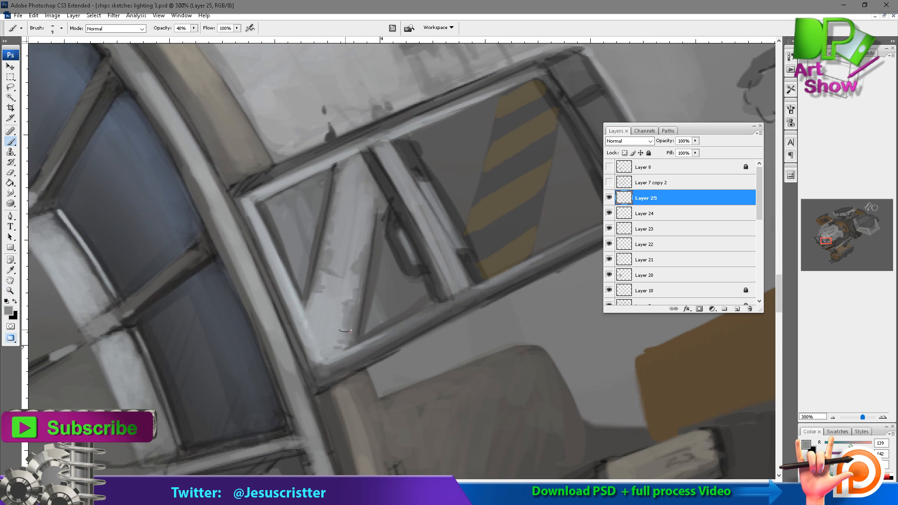
Sample a light grey and brighten the foot of the diagonal brace and the adjoining window frame corner.
{"action": "left_click", "coordinate": [302, 320], "text": "alt"}
{"action": "mouse_move", "coordinate": [303, 309]}
{"action": "left_mouse_down"}
{"action": "mouse_move", "coordinate": [322, 327]}
{"action": "mouse_move", "coordinate": [320, 365]}
{"action": "mouse_move", "coordinate": [334, 340]}
{"action": "left_mouse_up"}
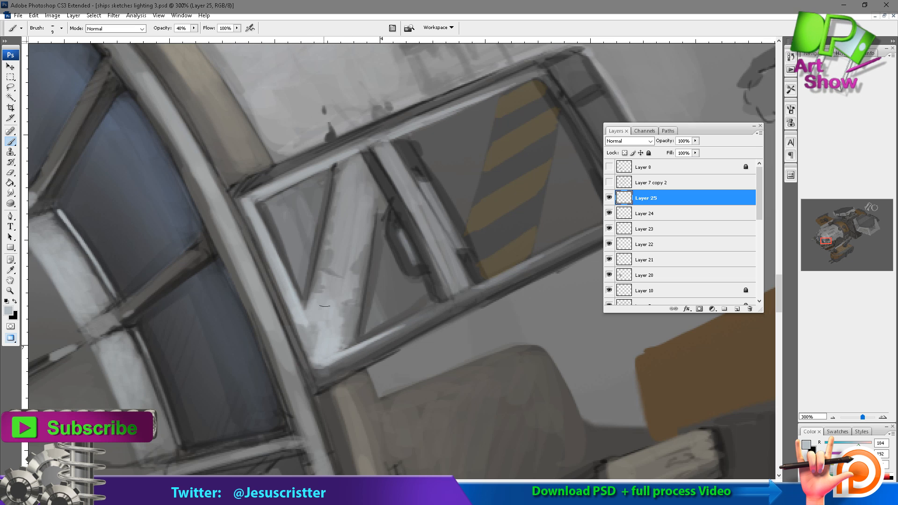
{"action": "left_click_drag", "start_coordinate": [327, 299], "coordinate": [312, 320]}
{"action": "key", "text": "z"}
{"action": "left_click", "coordinate": [377, 271], "text": "alt"}
{"action": "left_click", "coordinate": [407, 243], "text": "alt"}
{"action": "left_click", "coordinate": [419, 235], "text": "alt"}
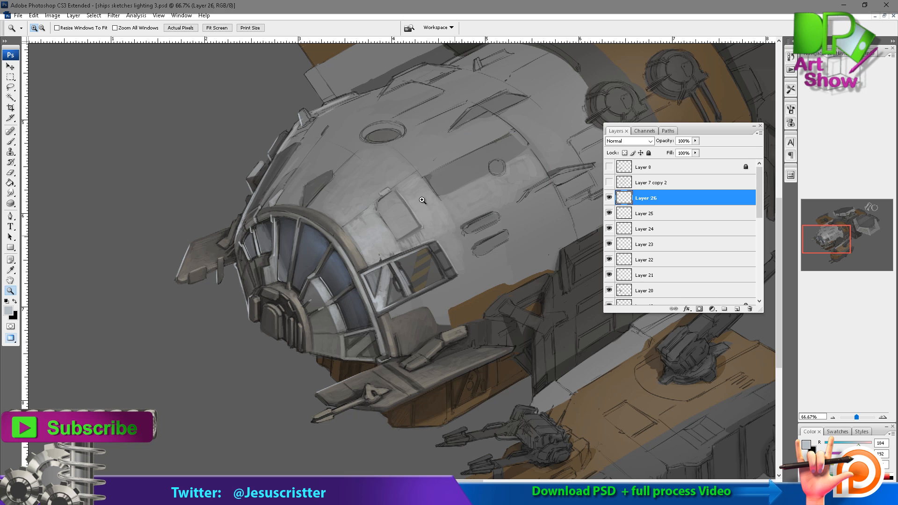
Sample dark greys and shade around the pale strut on the hull above the canopy ring at 50% opacity.
{"action": "left_click_drag", "start_coordinate": [449, 161], "coordinate": [243, 281]}
{"action": "key", "text": "b"}
{"action": "left_click", "coordinate": [196, 209], "text": "alt"}
{"action": "left_click_drag", "start_coordinate": [154, 203], "coordinate": [236, 208]}
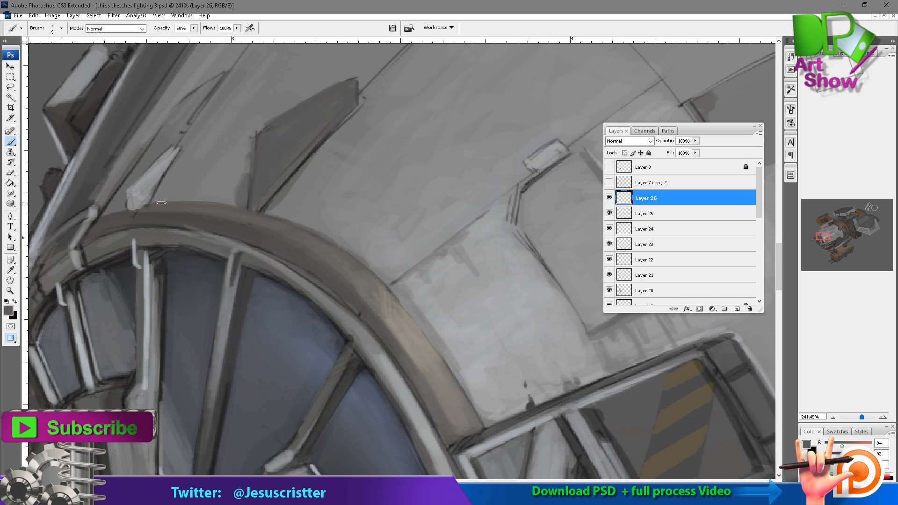
{"action": "left_click_drag", "start_coordinate": [112, 196], "coordinate": [150, 147]}
{"action": "left_click_drag", "start_coordinate": [157, 172], "coordinate": [184, 170]}
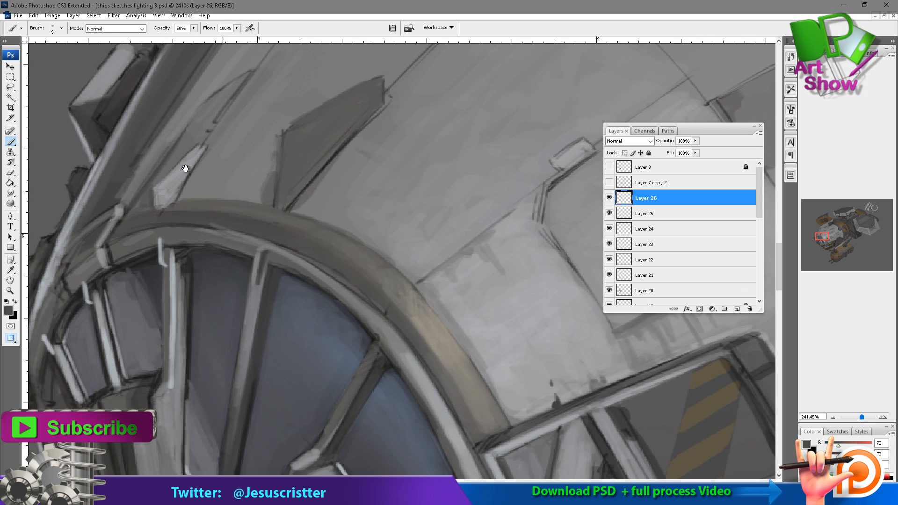
{"action": "key", "text": "z"}
{"action": "left_click", "coordinate": [440, 201], "text": "alt"}
{"action": "left_click", "coordinate": [451, 206], "text": "alt"}
{"action": "left_click", "coordinate": [452, 210], "text": "alt"}
{"action": "left_click_drag", "start_coordinate": [431, 239], "coordinate": [409, 248]}
On a new layer, paint near-black vertical grooves into the stepped block above the hub at 50% opacity.
{"action": "key", "text": "ctrl+shift+alt+n"}
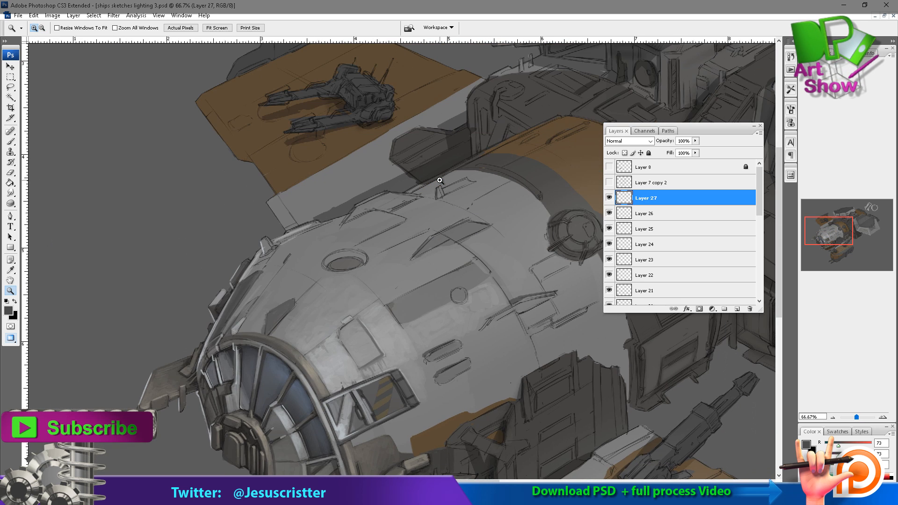
{"action": "left_click_drag", "start_coordinate": [340, 312], "coordinate": [343, 210]}
{"action": "mouse_move", "coordinate": [379, 236]}
{"action": "left_mouse_down"}
{"action": "mouse_move", "coordinate": [199, 341]}
{"action": "mouse_move", "coordinate": [204, 321]}
{"action": "left_mouse_up"}
{"action": "key", "text": "b"}
{"action": "left_click", "coordinate": [252, 318], "text": "alt"}
{"action": "left_click_drag", "start_coordinate": [184, 268], "coordinate": [184, 315]}
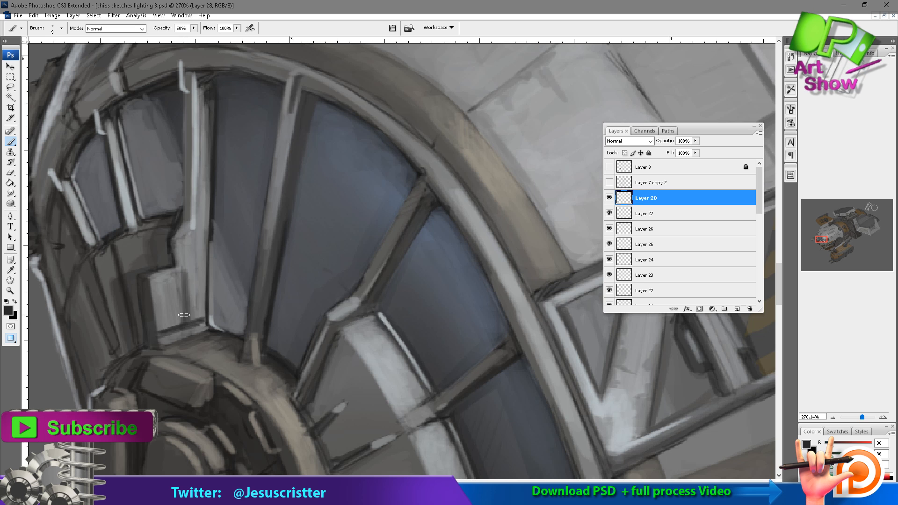
{"action": "left_click_drag", "start_coordinate": [164, 276], "coordinate": [166, 325]}
{"action": "left_click_drag", "start_coordinate": [164, 275], "coordinate": [170, 326]}
{"action": "left_click_drag", "start_coordinate": [344, 369], "coordinate": [305, 283]}
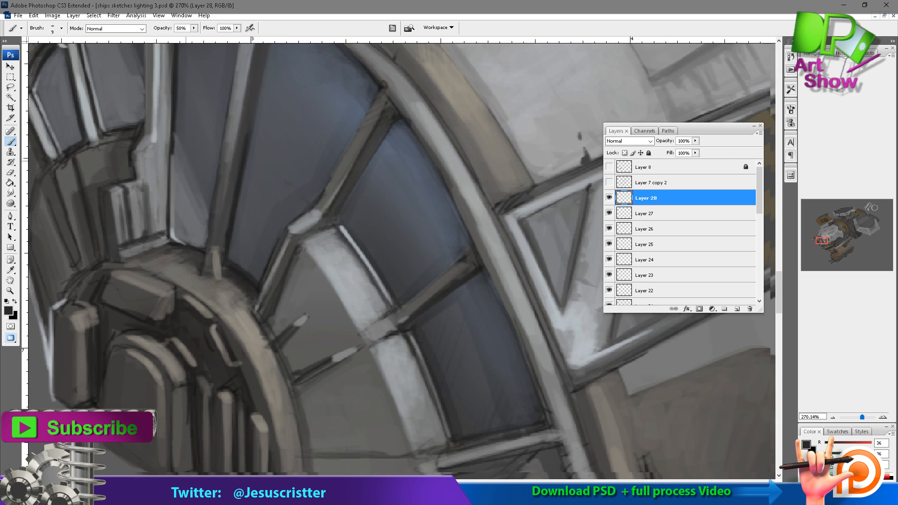
Draw faint near-black seams across the canopy's pale arc and the grey panels beside the hub at 20% opacity.
{"action": "key", "text": "2"}
{"action": "mouse_move", "coordinate": [307, 315]}
{"action": "left_mouse_down"}
{"action": "mouse_move", "coordinate": [331, 293]}
{"action": "mouse_move", "coordinate": [374, 276]}
{"action": "left_mouse_up"}
{"action": "left_click_drag", "start_coordinate": [392, 387], "coordinate": [357, 329]}
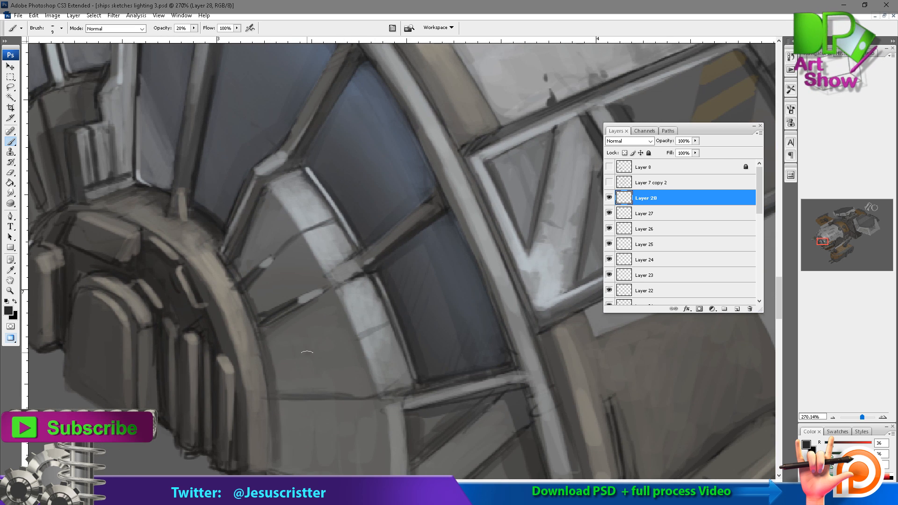
{"action": "left_click_drag", "start_coordinate": [315, 353], "coordinate": [272, 365]}
{"action": "left_click_drag", "start_coordinate": [358, 338], "coordinate": [337, 345]}
{"action": "left_click_drag", "start_coordinate": [268, 397], "coordinate": [264, 347]}
Add short near-black seams across the hub's outer ring at 20% opacity.
{"action": "left_click_drag", "start_coordinate": [209, 135], "coordinate": [233, 201]}
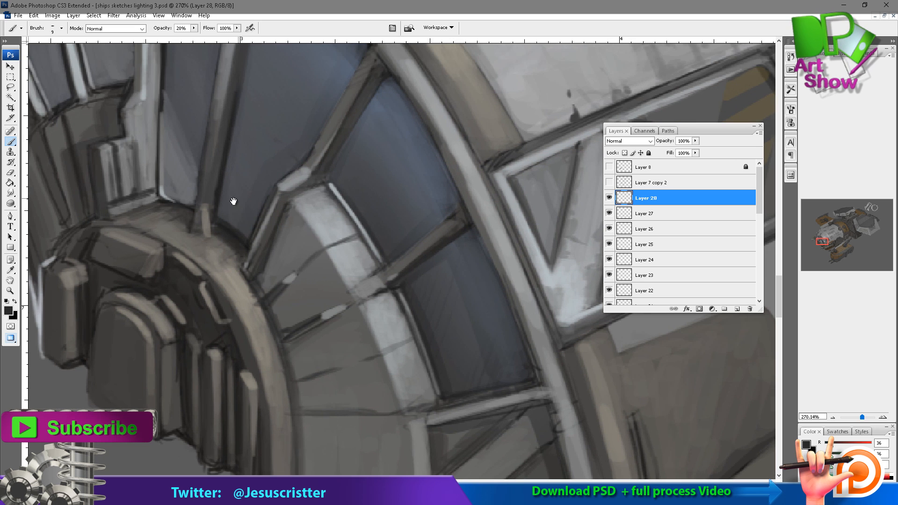
{"action": "left_click_drag", "start_coordinate": [248, 295], "coordinate": [237, 306]}
{"action": "left_click_drag", "start_coordinate": [188, 234], "coordinate": [176, 245]}
{"action": "left_click_drag", "start_coordinate": [272, 360], "coordinate": [244, 270]}
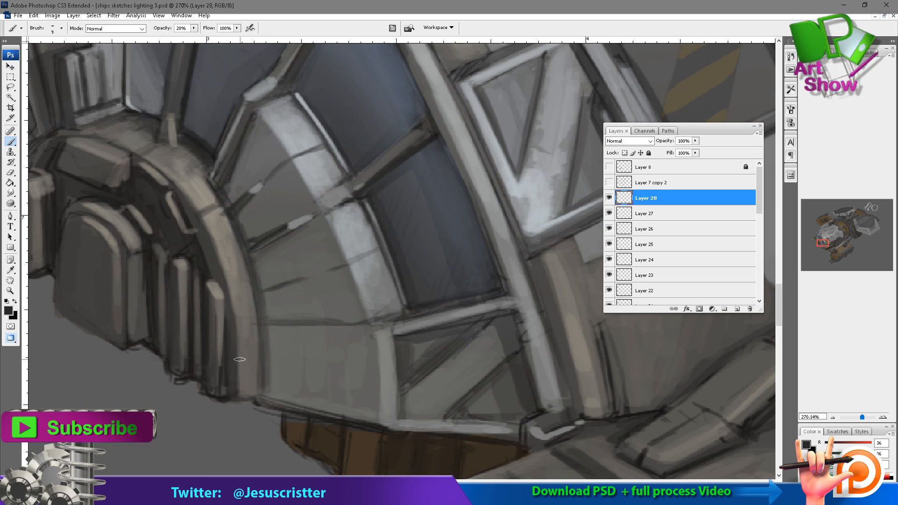
{"action": "left_click", "coordinate": [341, 265], "text": "alt"}
{"action": "left_click", "coordinate": [341, 265], "text": "alt"}
{"action": "left_click", "coordinate": [344, 263], "text": "alt"}
{"action": "left_click_drag", "start_coordinate": [412, 228], "coordinate": [390, 264]}
{"action": "left_click", "coordinate": [355, 277], "text": "ctrl"}
{"action": "left_click", "coordinate": [355, 277], "text": "ctrl"}
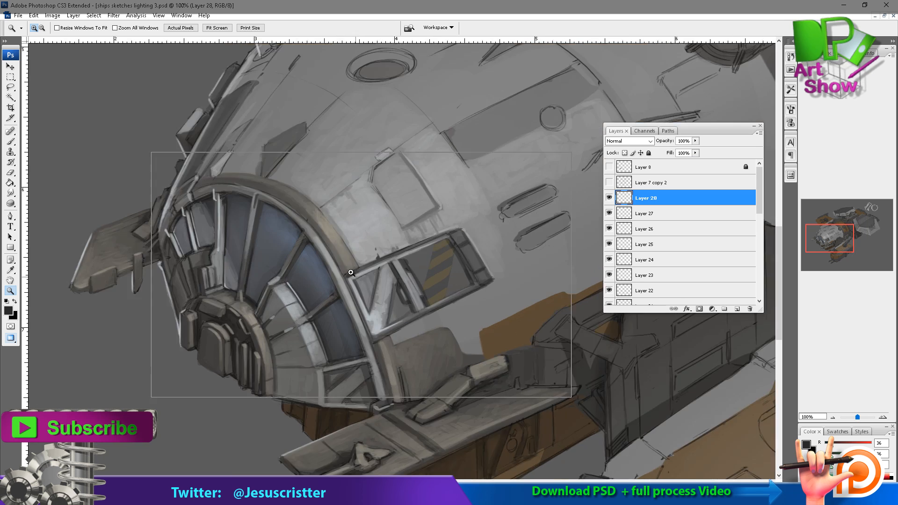
Merge the recent detail layers down into Layer 21 and save the file.
{"action": "key", "text": "ctrl+e"}
{"action": "key", "text": "ctrl+e"}
{"action": "key", "text": "ctrl+e"}
{"action": "key", "text": "ctrl+e"}
{"action": "key", "text": "ctrl+e"}
{"action": "key", "text": "ctrl+e"}
{"action": "key", "text": "ctrl+e"}
{"action": "key", "text": "ctrl+s"}
Choose a pale bluish white and brush soft highlights on the hull between the canopy ring and hatch at 10% opacity.
{"action": "key", "text": "x"}
{"action": "left_click", "coordinate": [8, 311]}
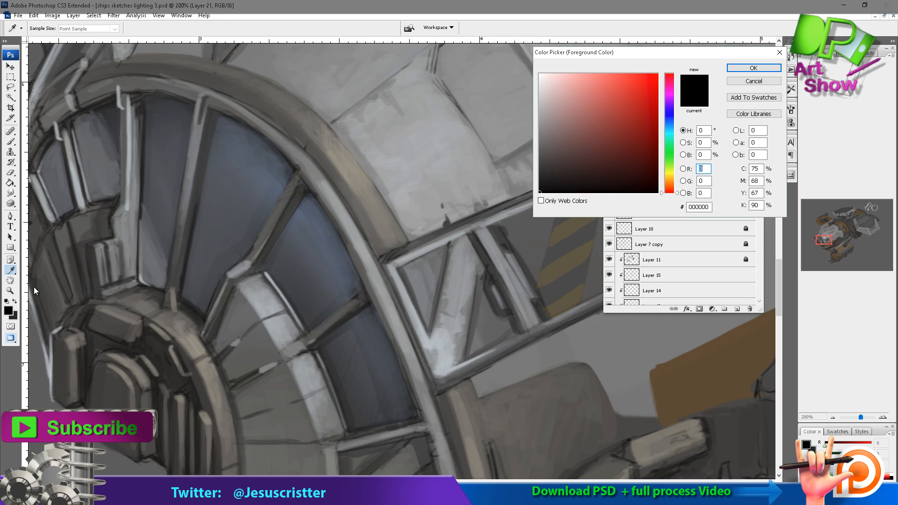
{"action": "left_click", "coordinate": [544, 81]}
{"action": "left_click", "coordinate": [670, 117]}
{"action": "left_click", "coordinate": [737, 69]}
{"action": "mouse_move", "coordinate": [372, 158]}
{"action": "left_mouse_down"}
{"action": "mouse_move", "coordinate": [307, 227]}
{"action": "mouse_move", "coordinate": [350, 289]}
{"action": "mouse_move", "coordinate": [371, 291]}
{"action": "mouse_move", "coordinate": [331, 247]}
{"action": "mouse_move", "coordinate": [333, 230]}
{"action": "left_mouse_up"}
{"action": "key", "text": "1"}
{"action": "mouse_move", "coordinate": [359, 275]}
{"action": "left_mouse_down"}
{"action": "mouse_move", "coordinate": [357, 202]}
{"action": "mouse_move", "coordinate": [375, 253]}
{"action": "mouse_move", "coordinate": [359, 195]}
{"action": "left_mouse_up"}
Set Layer 21 to 78% opacity and brighten the hull panel on the far side of the hatch.
{"action": "key", "text": "7"}
{"action": "key", "text": "8"}
{"action": "left_click", "coordinate": [375, 169], "text": "alt"}
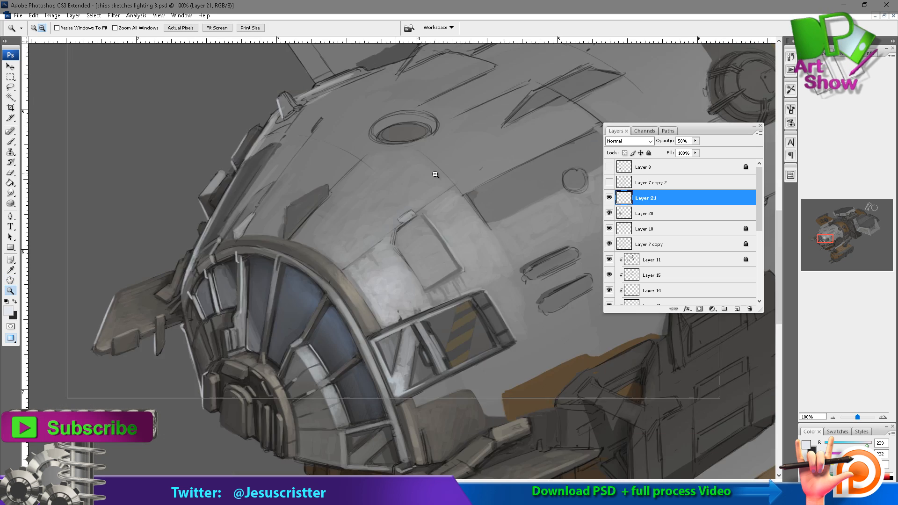
{"action": "left_click", "coordinate": [435, 175], "text": "alt"}
{"action": "left_click_drag", "start_coordinate": [425, 268], "coordinate": [431, 201]}
{"action": "left_click", "coordinate": [423, 249], "text": "ctrl"}
{"action": "mouse_move", "coordinate": [364, 229]}
{"action": "left_mouse_down"}
{"action": "mouse_move", "coordinate": [394, 262]}
{"action": "mouse_move", "coordinate": [364, 263]}
{"action": "left_mouse_up"}
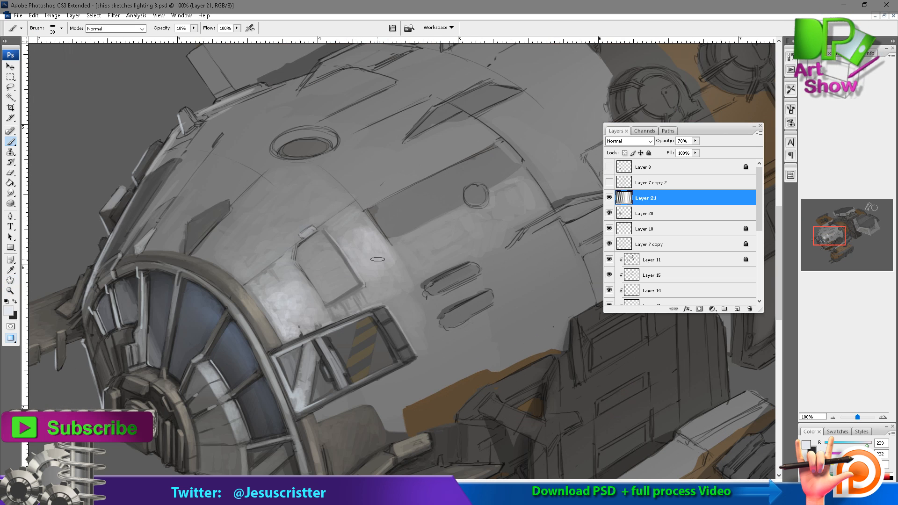
Highlight the long strip on the hull's upper edge above the canopy and blend it with a sampled mid-grey.
{"action": "mouse_move", "coordinate": [379, 161]}
{"action": "left_mouse_down"}
{"action": "mouse_move", "coordinate": [392, 115]}
{"action": "mouse_move", "coordinate": [406, 111]}
{"action": "left_mouse_up"}
{"action": "left_click_drag", "start_coordinate": [189, 170], "coordinate": [179, 196]}
{"action": "left_click_drag", "start_coordinate": [244, 97], "coordinate": [208, 150]}
{"action": "mouse_move", "coordinate": [236, 92]}
{"action": "left_mouse_down"}
{"action": "mouse_move", "coordinate": [193, 155]}
{"action": "mouse_move", "coordinate": [199, 148]}
{"action": "left_mouse_up"}
{"action": "key", "text": "4"}
{"action": "left_click", "coordinate": [233, 108], "text": "alt"}
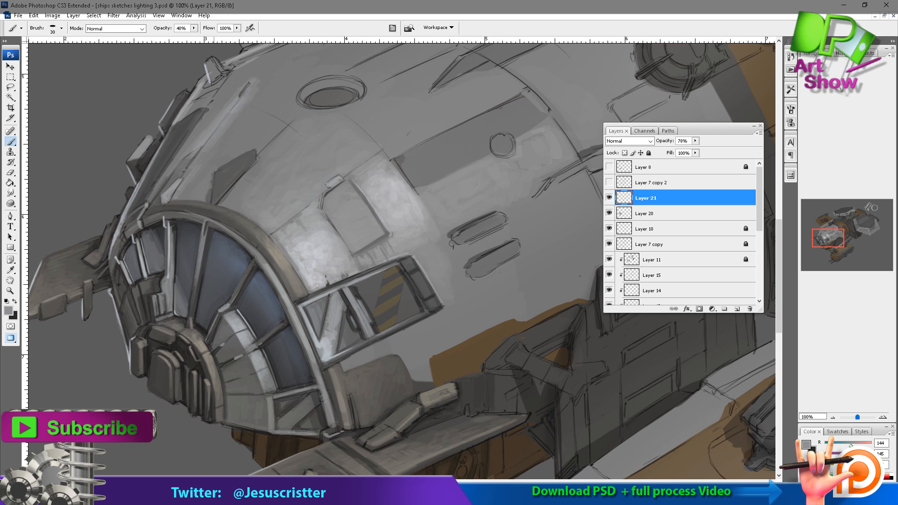
{"action": "left_click_drag", "start_coordinate": [234, 90], "coordinate": [200, 160]}
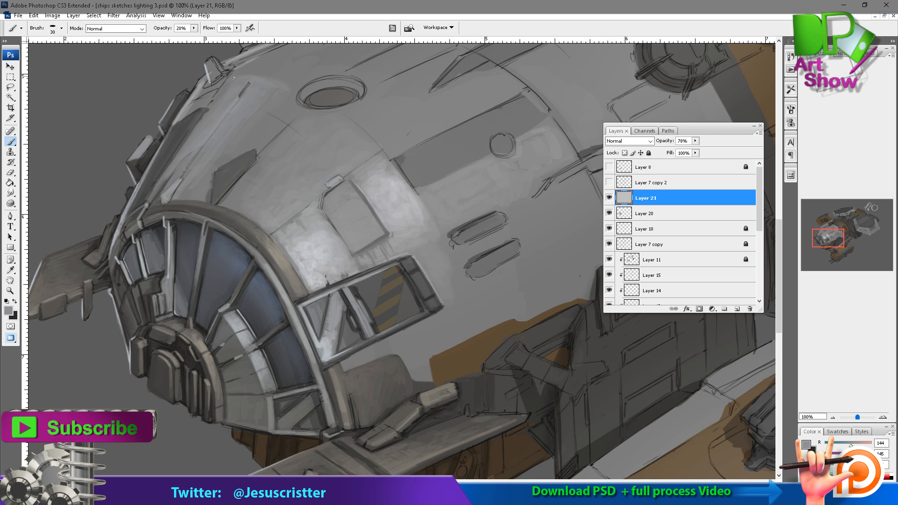
{"action": "key", "text": "z"}
{"action": "left_click", "coordinate": [432, 178], "text": "alt"}
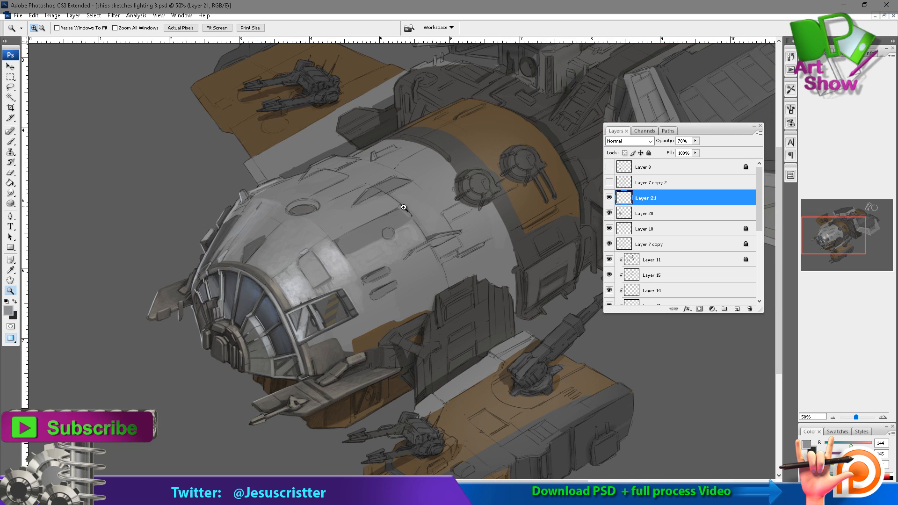
Pick a light tan brush colour for the orange hull patch below the side window and add a new layer above Layer 21.
{"action": "left_click", "coordinate": [369, 326]}
{"action": "left_click", "coordinate": [370, 326]}
{"action": "left_click", "coordinate": [407, 229]}
{"action": "key", "text": "b"}
{"action": "mouse_move", "coordinate": [380, 231]}
{"action": "left_mouse_down"}
{"action": "mouse_move", "coordinate": [393, 196]}
{"action": "mouse_move", "coordinate": [381, 194]}
{"action": "mouse_move", "coordinate": [432, 177]}
{"action": "mouse_move", "coordinate": [389, 205]}
{"action": "left_mouse_up"}
{"action": "key", "text": "space"}
{"action": "left_click", "coordinate": [388, 209], "text": "alt"}
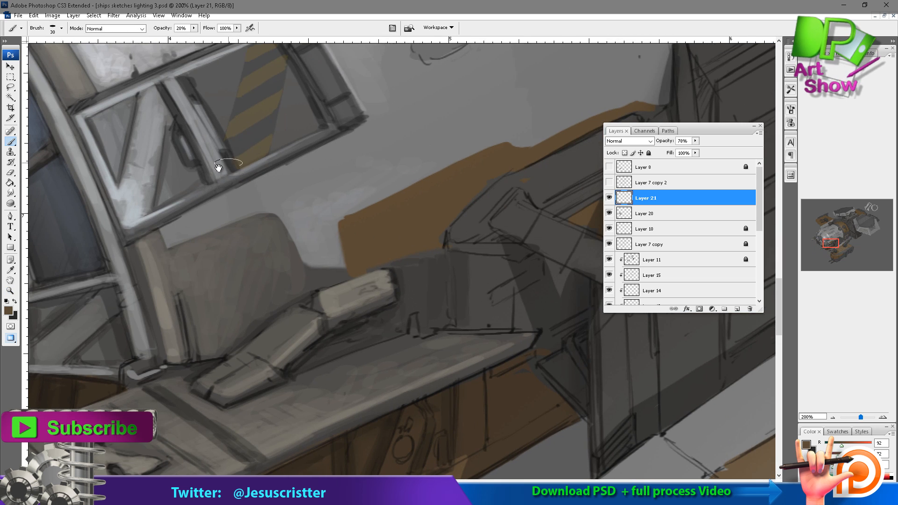
{"action": "left_click_drag", "start_coordinate": [219, 168], "coordinate": [283, 198]}
{"action": "left_click", "coordinate": [9, 311]}
{"action": "left_click", "coordinate": [593, 111]}
{"action": "left_click", "coordinate": [734, 64]}
{"action": "key", "text": "ctrl+shift+n"}
{"action": "key", "text": "Return"}
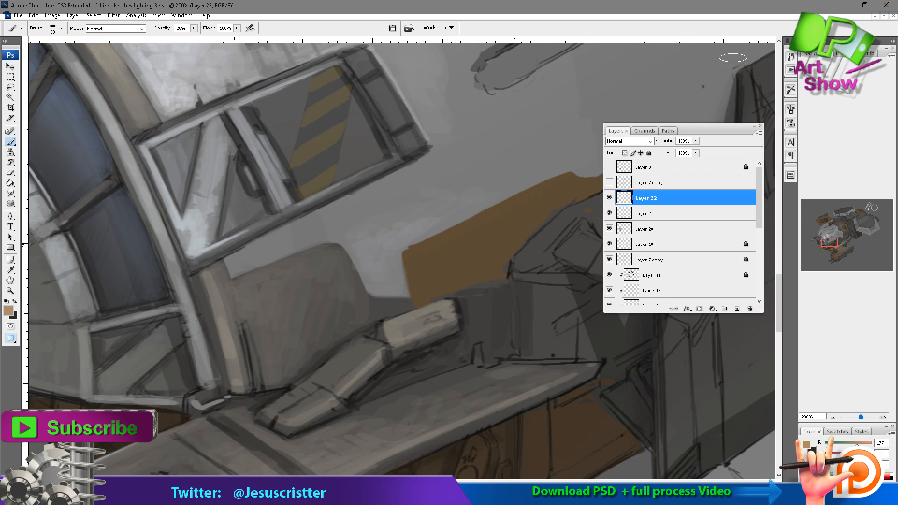
Paint varied light and dark orange-brown tones over the orange hull patch below the side window, starting at 40% opacity.
{"action": "mouse_move", "coordinate": [418, 291]}
{"action": "left_mouse_down"}
{"action": "mouse_move", "coordinate": [428, 265]}
{"action": "mouse_move", "coordinate": [425, 298]}
{"action": "left_mouse_up"}
{"action": "left_click", "coordinate": [430, 257], "text": "alt"}
{"action": "key", "text": "4"}
{"action": "left_click_drag", "start_coordinate": [460, 243], "coordinate": [441, 281]}
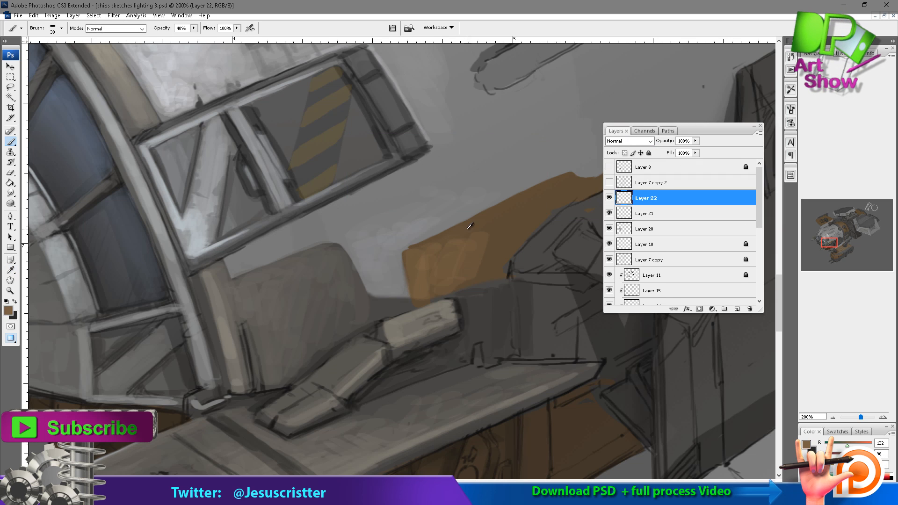
{"action": "left_click", "coordinate": [468, 229], "text": "alt"}
{"action": "mouse_move", "coordinate": [479, 225]}
{"action": "left_mouse_down"}
{"action": "mouse_move", "coordinate": [503, 219]}
{"action": "mouse_move", "coordinate": [490, 262]}
{"action": "left_mouse_up"}
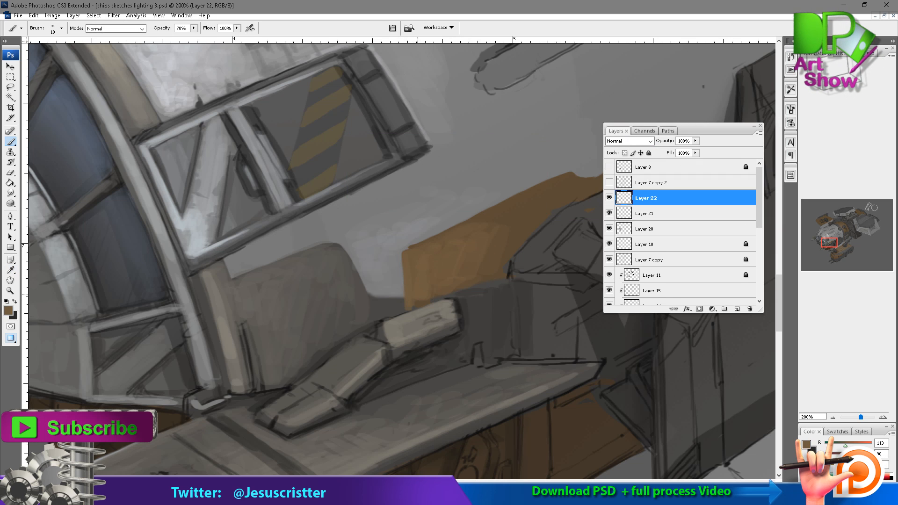
{"action": "left_click_drag", "start_coordinate": [474, 227], "coordinate": [507, 218]}
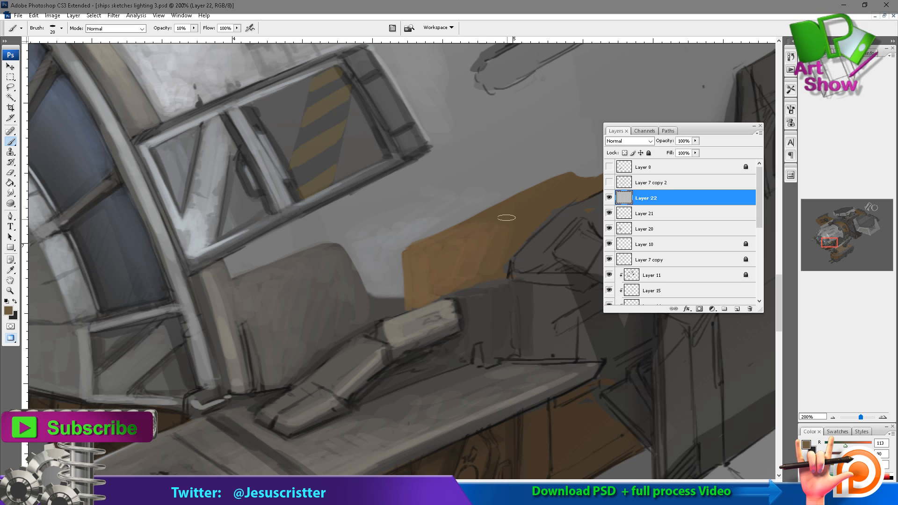
{"action": "left_click_drag", "start_coordinate": [506, 217], "coordinate": [392, 231]}
Brush warm-grey highlights and shading onto the dark blocks and ledge beside the orange patch, above the gun platform, at 40% opacity.
{"action": "left_click", "coordinate": [327, 331], "text": "alt"}
{"action": "key", "text": "4"}
{"action": "left_click_drag", "start_coordinate": [335, 310], "coordinate": [393, 295]}
{"action": "left_click_drag", "start_coordinate": [452, 220], "coordinate": [392, 286]}
{"action": "mouse_move", "coordinate": [398, 290]}
{"action": "left_mouse_down"}
{"action": "mouse_move", "coordinate": [401, 268]}
{"action": "mouse_move", "coordinate": [490, 284]}
{"action": "left_mouse_up"}
{"action": "mouse_move", "coordinate": [369, 362]}
{"action": "left_mouse_down"}
{"action": "mouse_move", "coordinate": [364, 331]}
{"action": "mouse_move", "coordinate": [301, 377]}
{"action": "left_mouse_up"}
{"action": "left_click", "coordinate": [323, 365], "text": "alt"}
{"action": "key", "text": "2"}
{"action": "key", "text": "ctrl+z"}
{"action": "key", "text": "4"}
{"action": "mouse_move", "coordinate": [363, 265]}
{"action": "left_mouse_down"}
{"action": "mouse_move", "coordinate": [372, 317]}
{"action": "mouse_move", "coordinate": [408, 254]}
{"action": "left_mouse_up"}
{"action": "left_click", "coordinate": [366, 277], "text": "alt"}
{"action": "left_click_drag", "start_coordinate": [447, 292], "coordinate": [453, 253]}
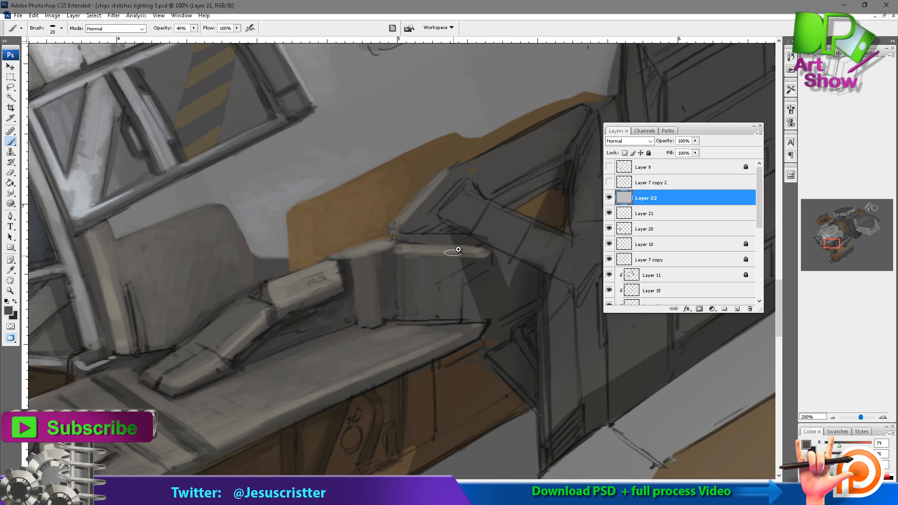
Merge the two newest detail layers down into Layer 20 and toggle its visibility to compare the painted result.
{"action": "left_click", "coordinate": [509, 221], "text": "alt"}
{"action": "left_click", "coordinate": [509, 221], "text": "alt"}
{"action": "left_click", "coordinate": [511, 189], "text": "alt"}
{"action": "left_click_drag", "start_coordinate": [356, 294], "coordinate": [463, 264]}
{"action": "key", "text": "ctrl+e"}
{"action": "key", "text": "ctrl+e"}
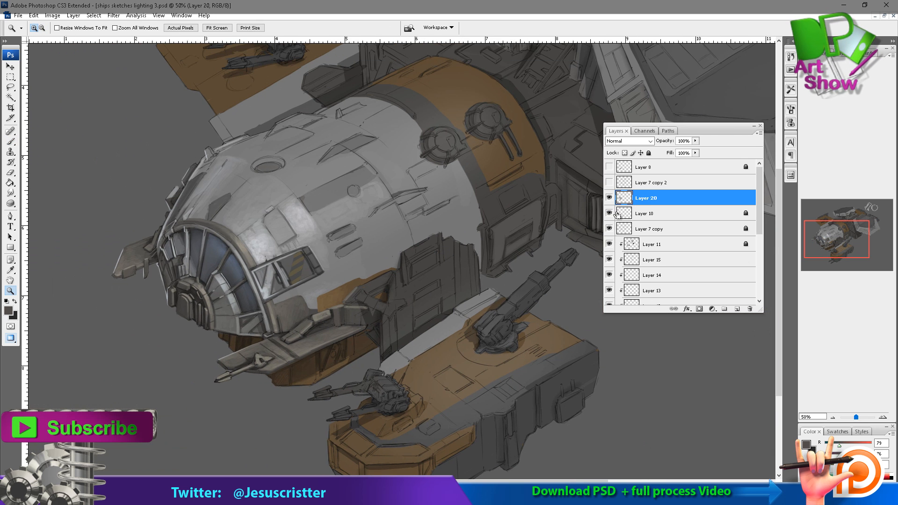
{"action": "left_click", "coordinate": [610, 197]}
{"action": "left_click", "coordinate": [609, 197]}
{"action": "left_click", "coordinate": [609, 197]}
{"action": "left_click", "coordinate": [610, 197]}
Add new layers and paint fine pale scratches on the canopy's glass panes with a thin brush at 50% opacity.
{"action": "left_click", "coordinate": [333, 262]}
{"action": "left_click", "coordinate": [333, 262]}
{"action": "left_click", "coordinate": [332, 262]}
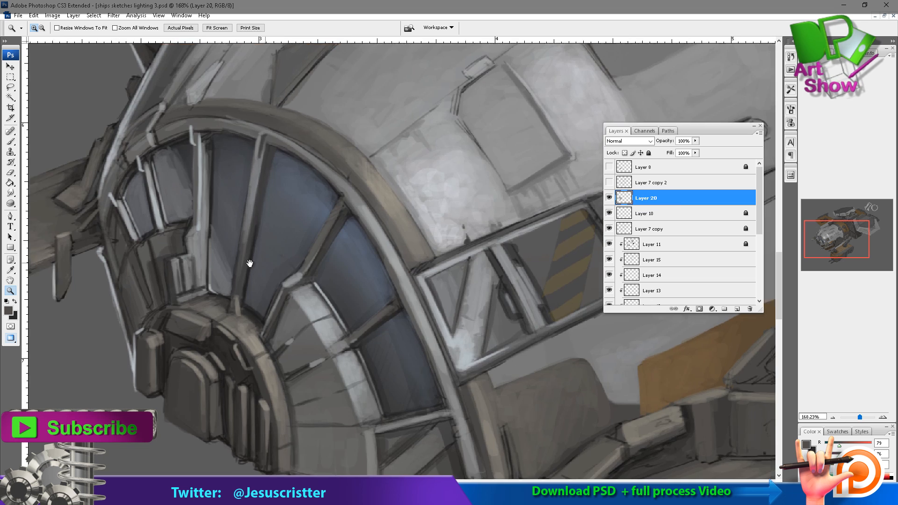
{"action": "left_click_drag", "start_coordinate": [251, 263], "coordinate": [229, 268]}
{"action": "key", "text": "ctrl+alt+shift+n"}
{"action": "mouse_move", "coordinate": [187, 154]}
{"action": "left_mouse_down"}
{"action": "mouse_move", "coordinate": [251, 223]}
{"action": "mouse_move", "coordinate": [229, 218]}
{"action": "left_mouse_up"}
{"action": "left_click", "coordinate": [472, 220], "text": "alt"}
{"action": "key", "text": "ctrl+alt+shift+n"}
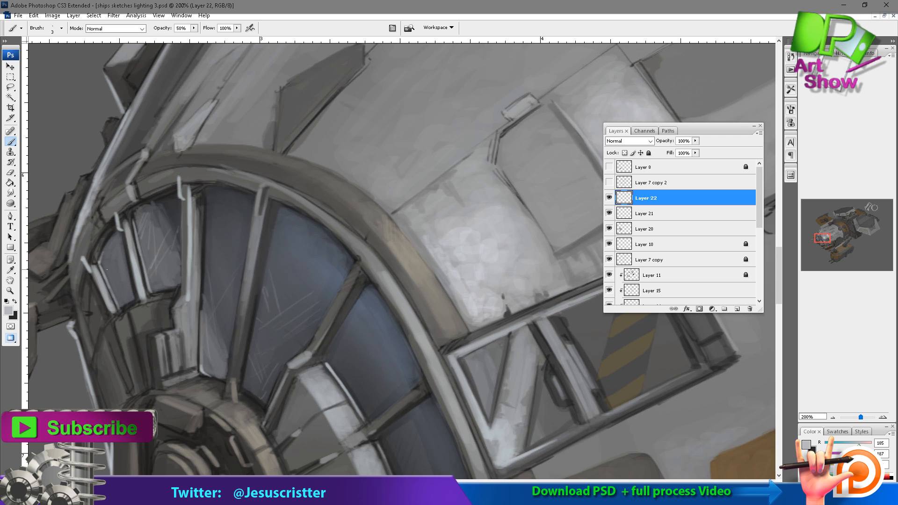
Extend the fine light scratches across the remaining blue canopy panes toward the side window.
{"action": "left_click_drag", "start_coordinate": [190, 250], "coordinate": [150, 189]}
{"action": "left_click_drag", "start_coordinate": [326, 271], "coordinate": [316, 301]}
{"action": "mouse_move", "coordinate": [332, 275]}
{"action": "left_mouse_down"}
{"action": "mouse_move", "coordinate": [297, 304]}
{"action": "mouse_move", "coordinate": [319, 343]}
{"action": "left_mouse_up"}
{"action": "mouse_move", "coordinate": [372, 383]}
{"action": "left_mouse_down"}
{"action": "mouse_move", "coordinate": [372, 335]}
{"action": "mouse_move", "coordinate": [390, 425]}
{"action": "left_mouse_up"}
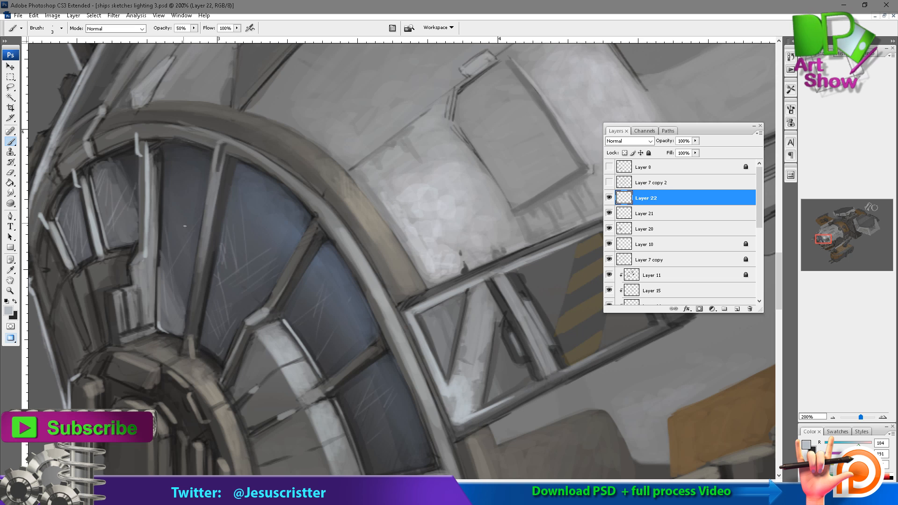
{"action": "left_click_drag", "start_coordinate": [304, 312], "coordinate": [276, 257]}
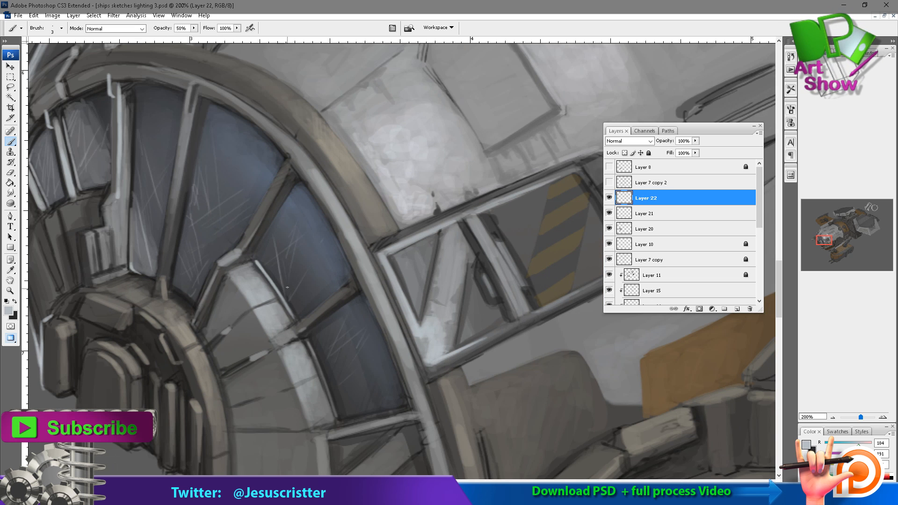
{"action": "left_click_drag", "start_coordinate": [326, 328], "coordinate": [314, 275]}
Check the canopy scratches against the whole nose and merge the scratch layers down into Layer 20.
{"action": "key", "text": "z"}
{"action": "left_click", "coordinate": [365, 249], "text": "alt"}
{"action": "left_click", "coordinate": [412, 184], "text": "alt"}
{"action": "left_click", "coordinate": [610, 198]}
{"action": "left_click", "coordinate": [609, 198]}
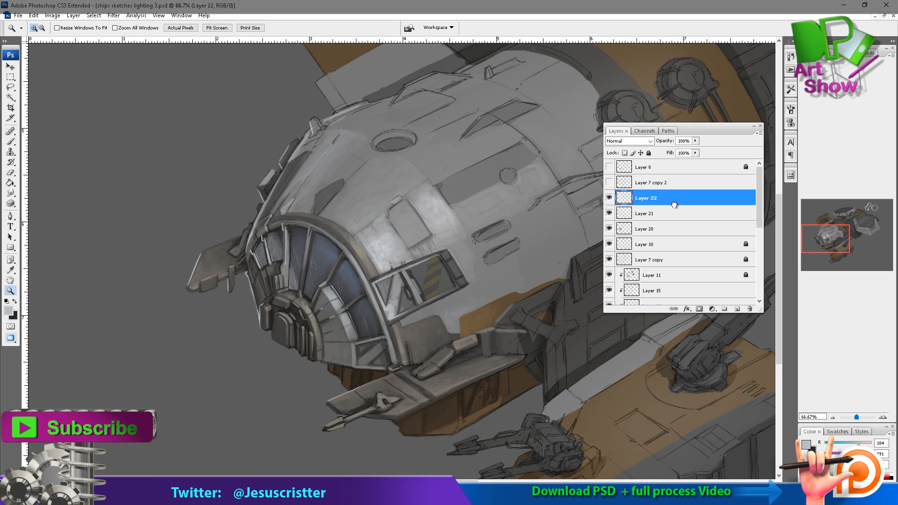
{"action": "key", "text": "ctrl+e"}
{"action": "key", "text": "ctrl+e"}
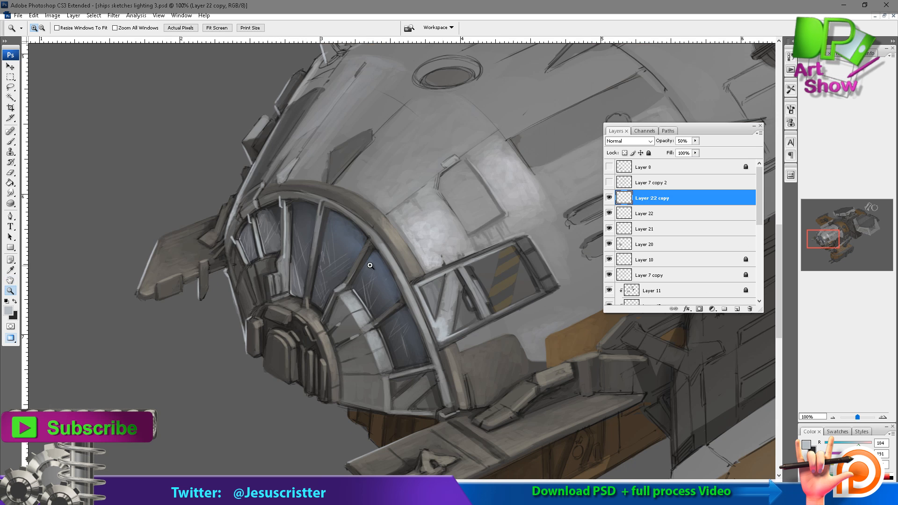
{"action": "left_click", "coordinate": [365, 260]}
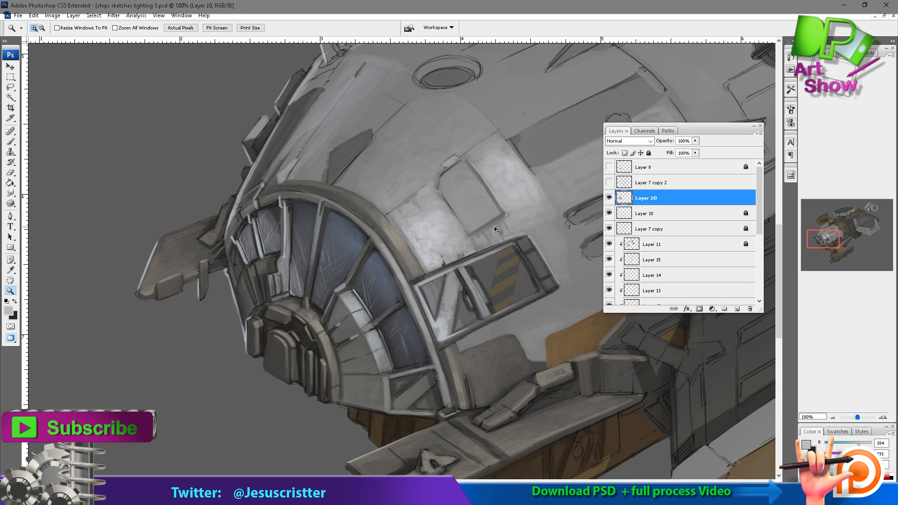
{"action": "left_click", "coordinate": [425, 225], "text": "alt"}
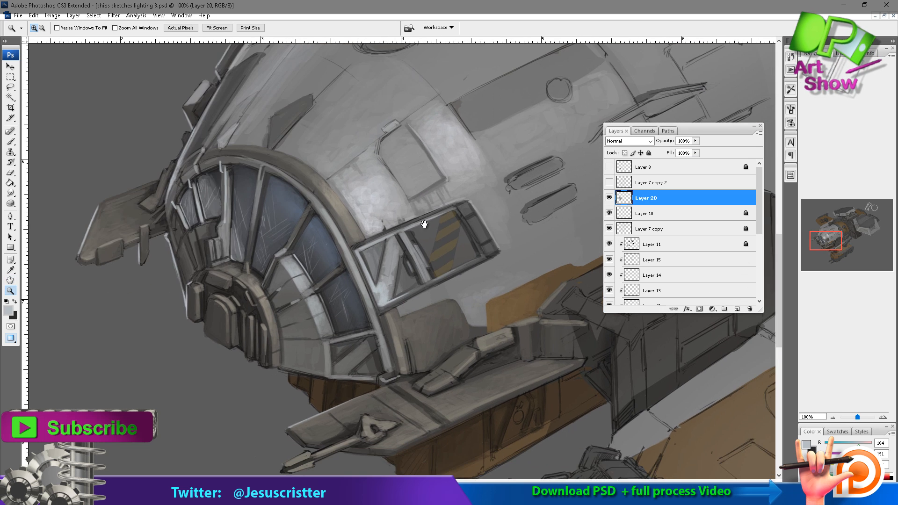
{"action": "left_click", "coordinate": [429, 236], "text": "alt"}
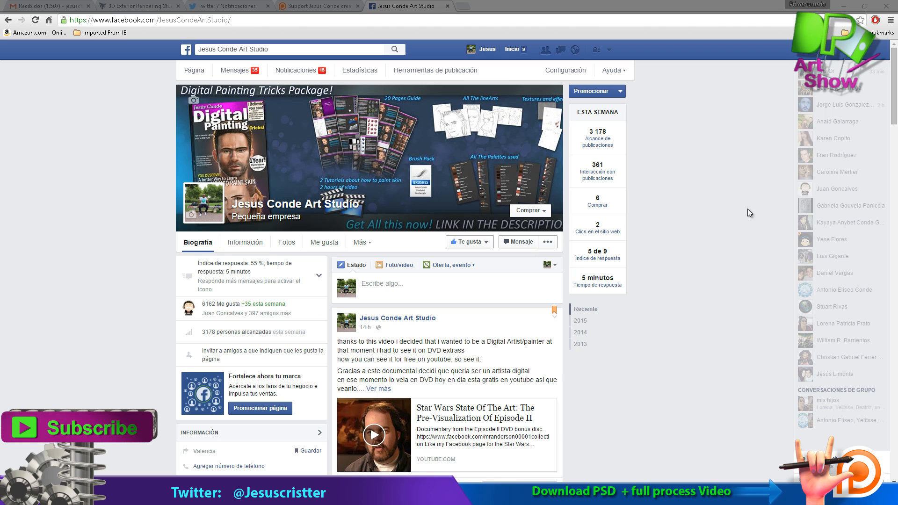
Switch to the web browser and look through the art studio's Facebook posts and its Patreon creator posts.
{"action": "scroll", "coordinate": [727, 212], "scroll_direction": "down", "scroll_amount": 9}
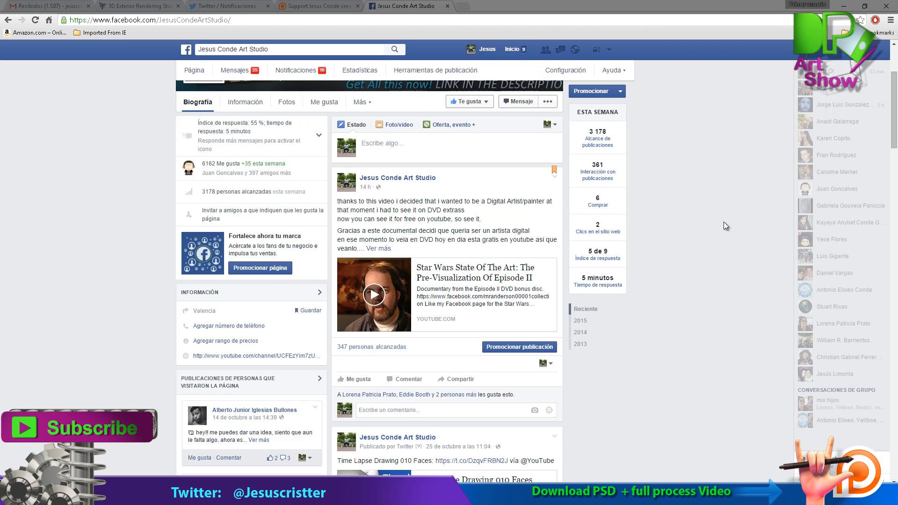
{"action": "scroll", "coordinate": [723, 222], "scroll_direction": "down", "scroll_amount": 6}
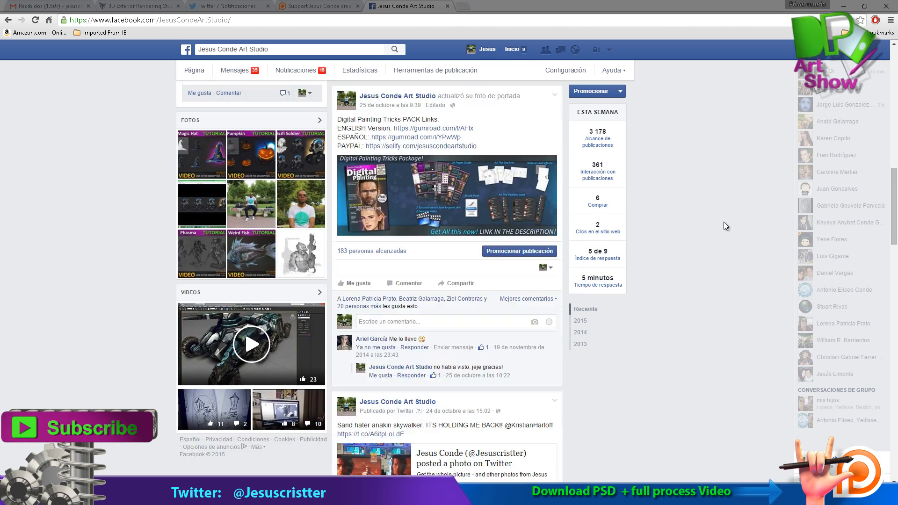
{"action": "scroll", "coordinate": [723, 222], "scroll_direction": "down", "scroll_amount": 12}
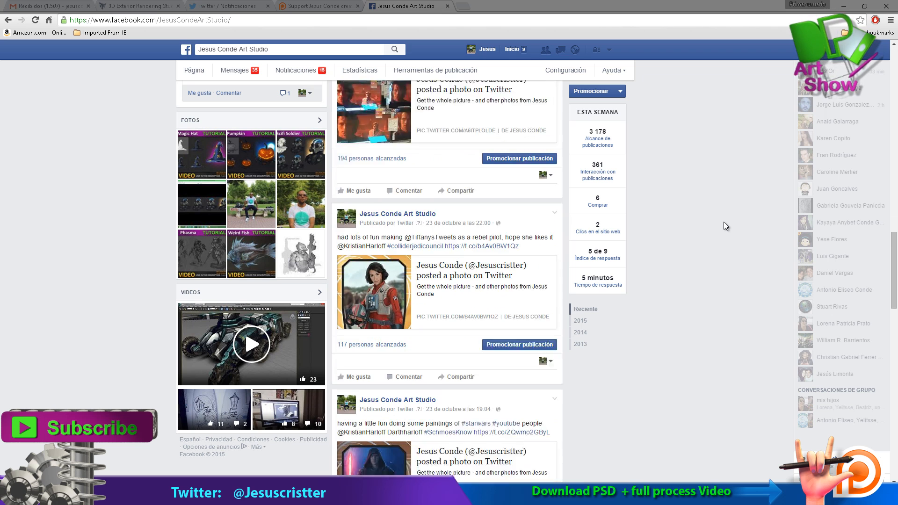
{"action": "scroll", "coordinate": [723, 222], "scroll_direction": "down", "scroll_amount": 15}
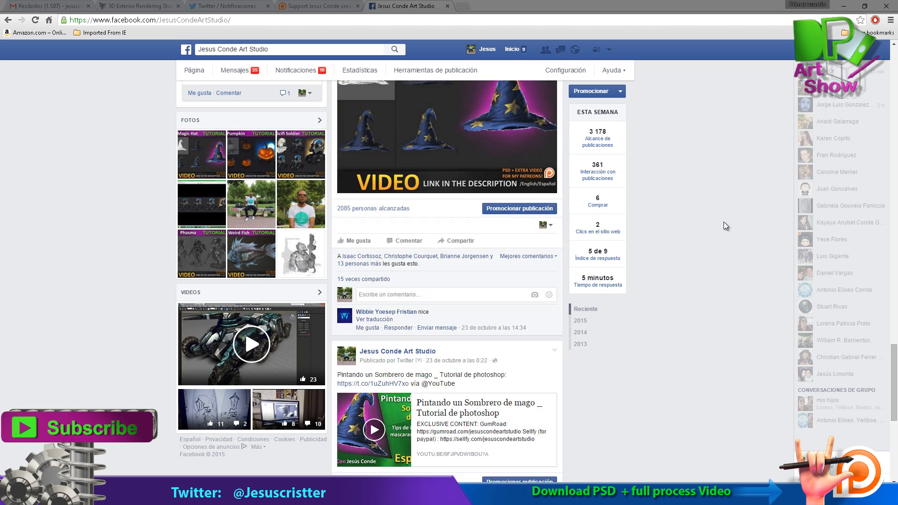
{"action": "scroll", "coordinate": [724, 223], "scroll_direction": "down", "scroll_amount": 9}
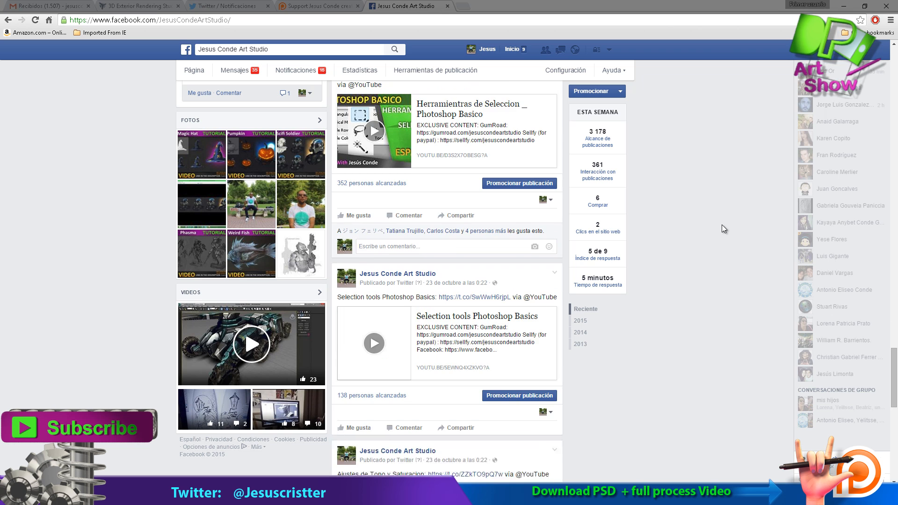
{"action": "scroll", "coordinate": [721, 229], "scroll_direction": "down", "scroll_amount": 11}
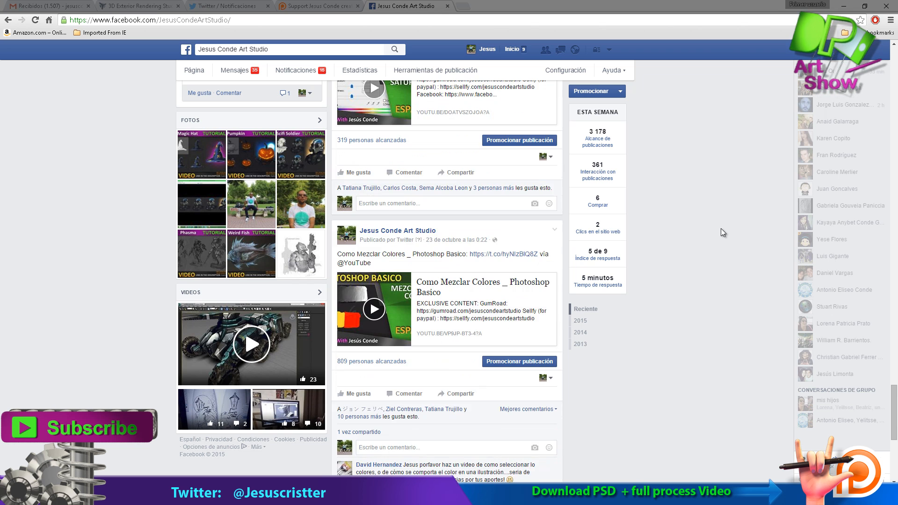
{"action": "scroll", "coordinate": [721, 230], "scroll_direction": "down", "scroll_amount": 4}
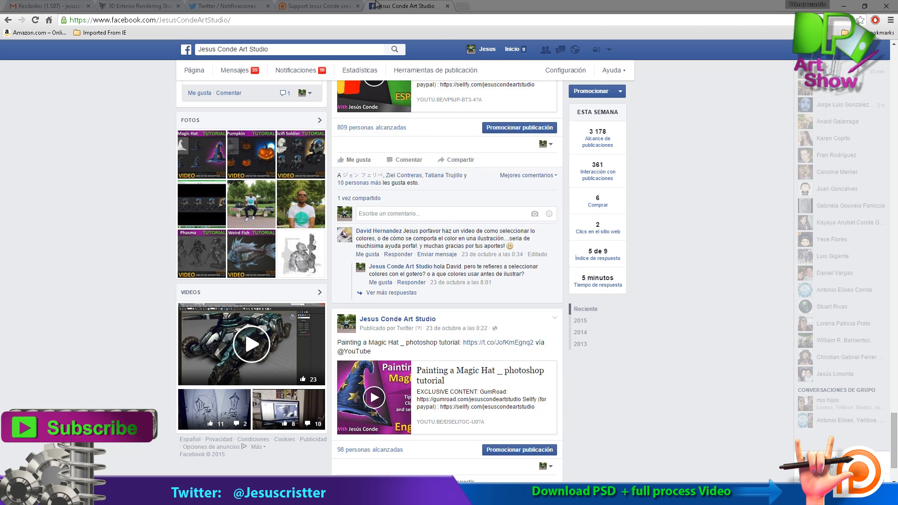
{"action": "left_click", "coordinate": [335, 4]}
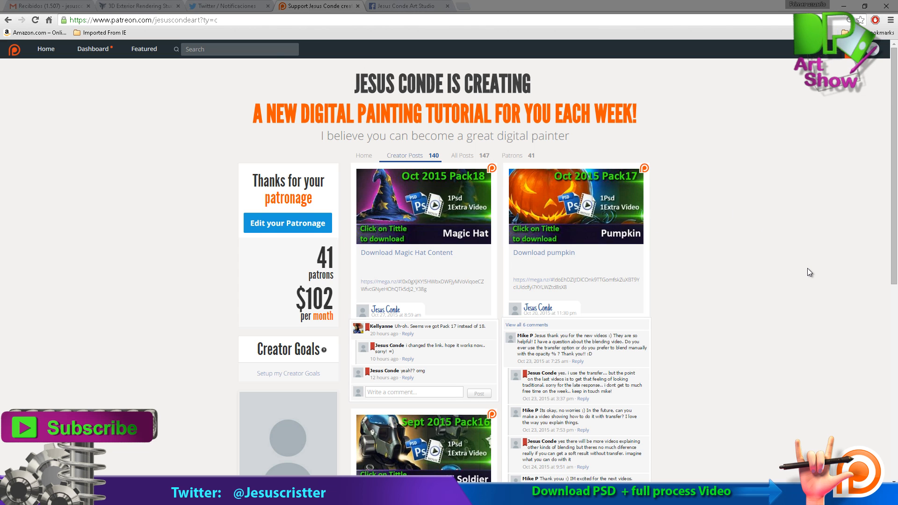
{"action": "scroll", "coordinate": [808, 272], "scroll_direction": "down", "scroll_amount": 8}
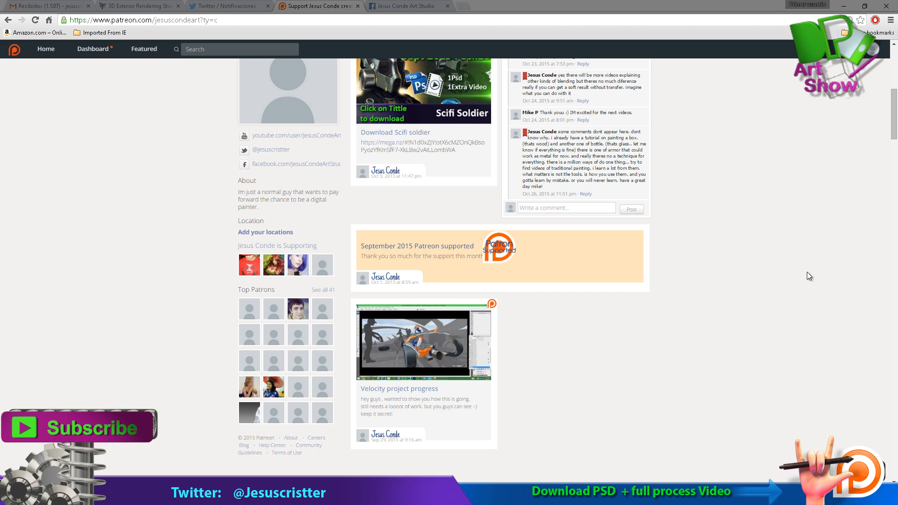
{"action": "key", "text": "ctrl+Tab"}
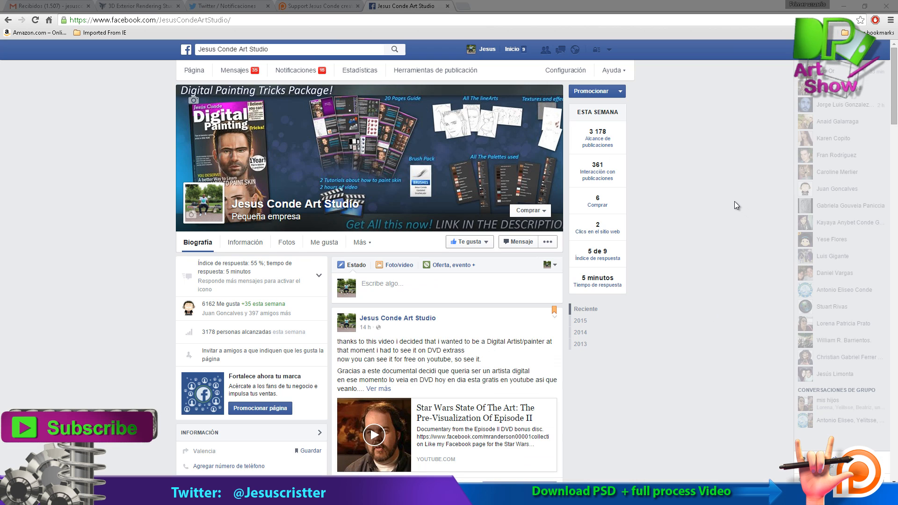
Review the tutorial and artwork posts on the studio's Facebook page again, then the tutorial packs on Patreon.
{"action": "scroll", "coordinate": [735, 201], "scroll_direction": "down", "scroll_amount": 9}
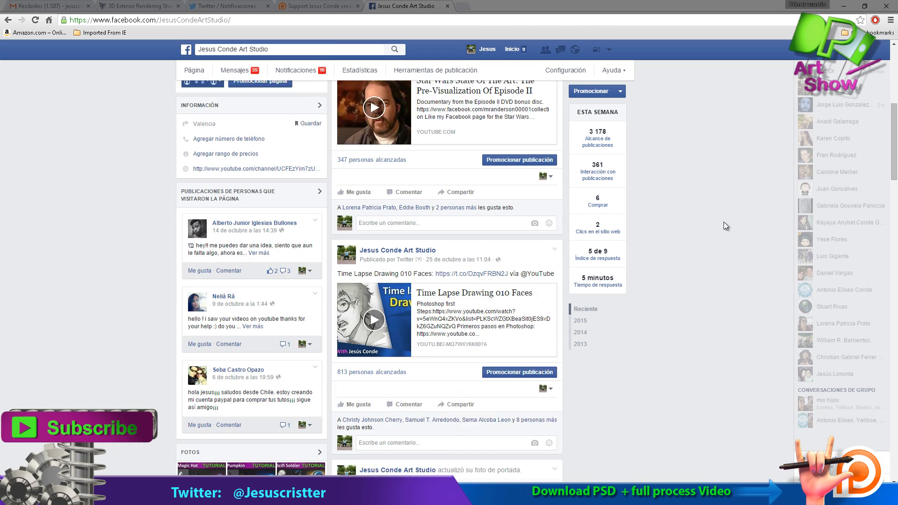
{"action": "scroll", "coordinate": [723, 222], "scroll_direction": "down", "scroll_amount": 11}
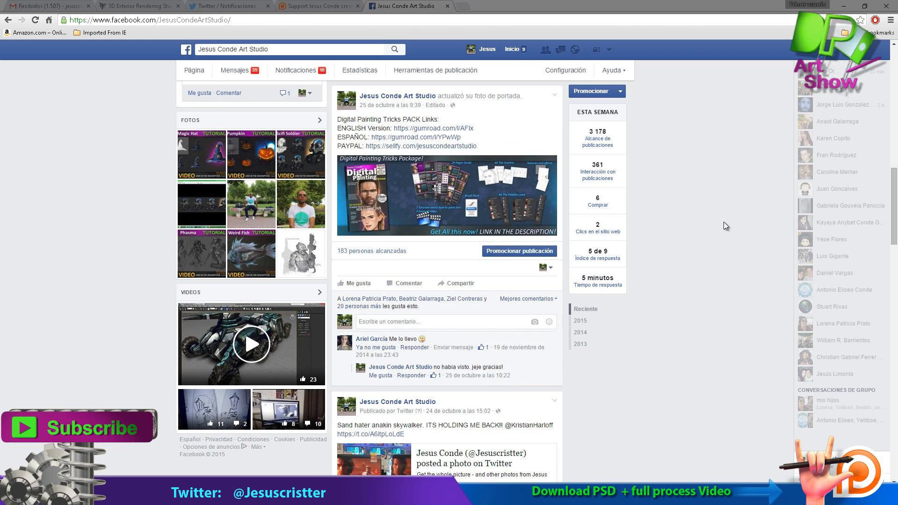
{"action": "scroll", "coordinate": [723, 222], "scroll_direction": "down", "scroll_amount": 11}
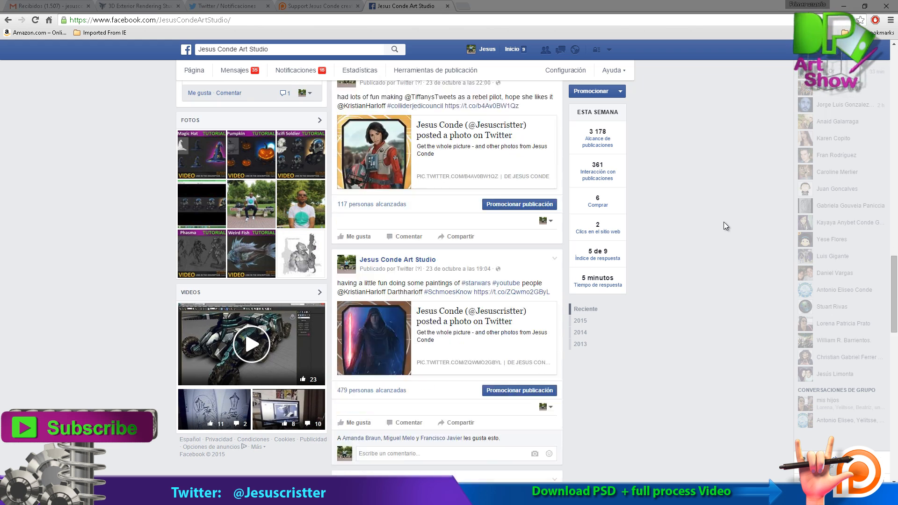
{"action": "scroll", "coordinate": [723, 222], "scroll_direction": "down", "scroll_amount": 10}
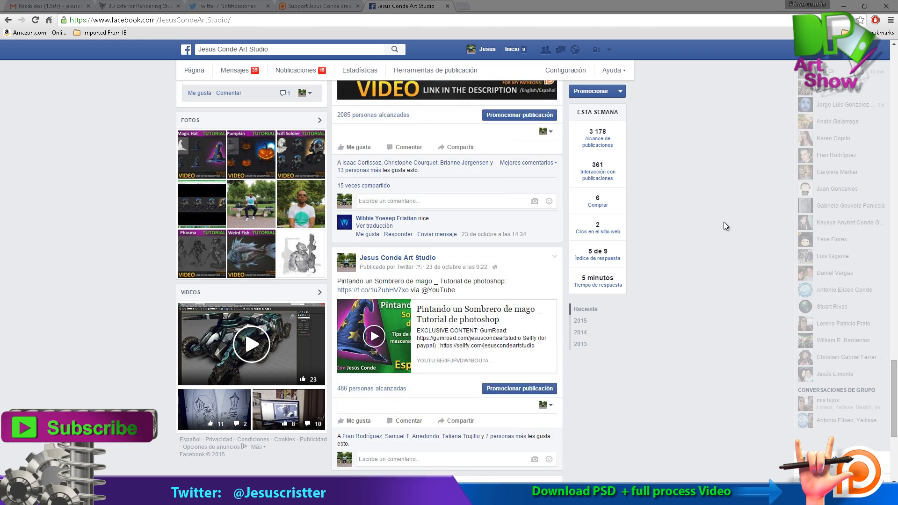
{"action": "scroll", "coordinate": [723, 221], "scroll_direction": "down", "scroll_amount": 8}
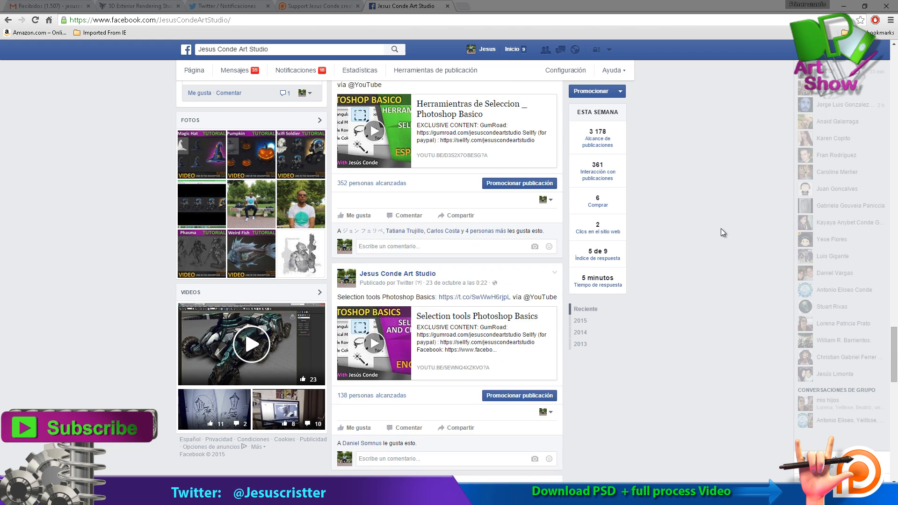
{"action": "scroll", "coordinate": [724, 233], "scroll_direction": "down", "scroll_amount": 12}
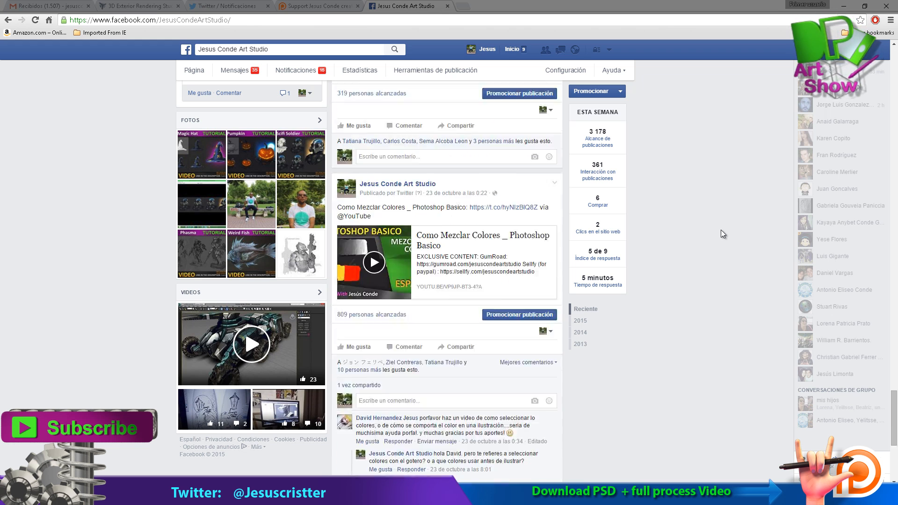
{"action": "left_click", "coordinate": [323, 6]}
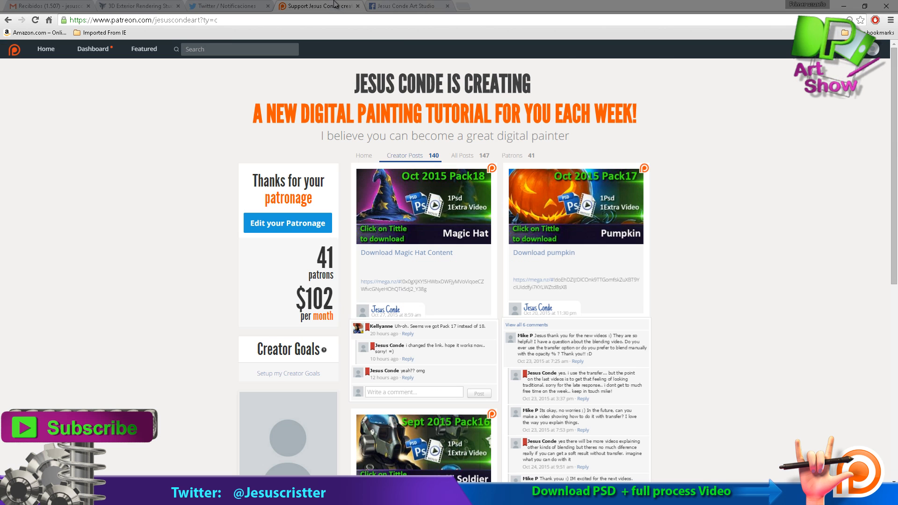
{"action": "scroll", "coordinate": [807, 269], "scroll_direction": "down", "scroll_amount": 8}
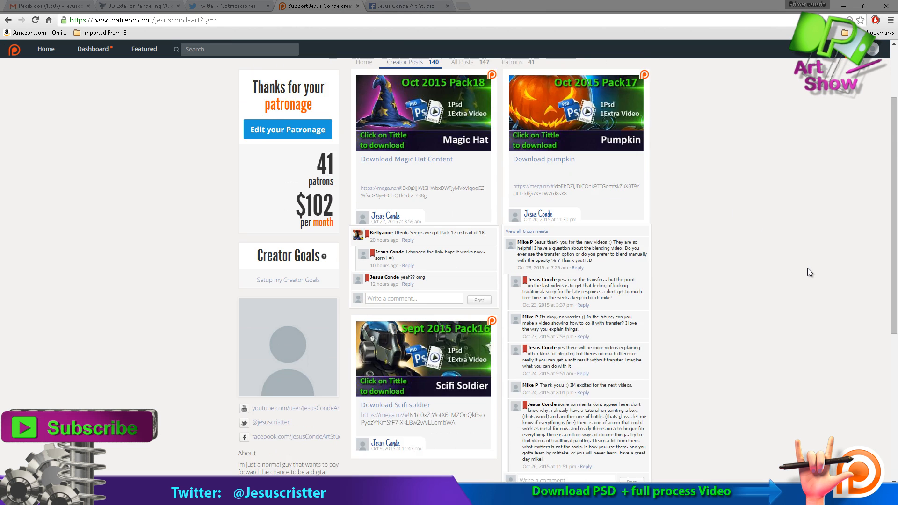